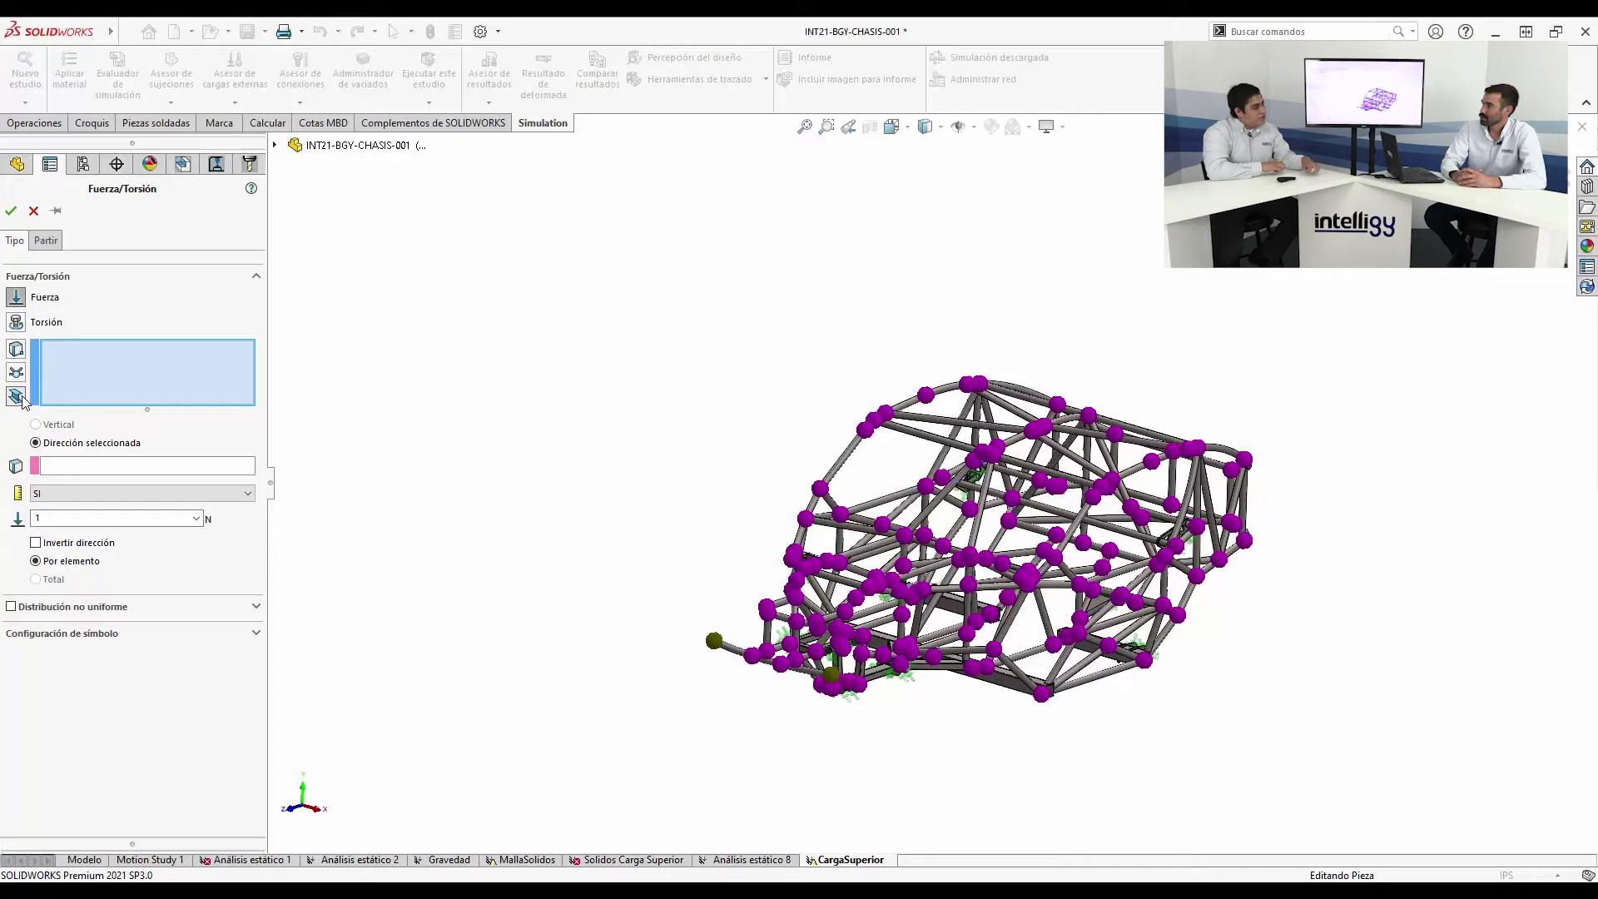
Select all the roof tubes of the chassis, including side rails, crossbars and diagonals, as the beams loaded by the force
scroll(1132, 410, up, 6)
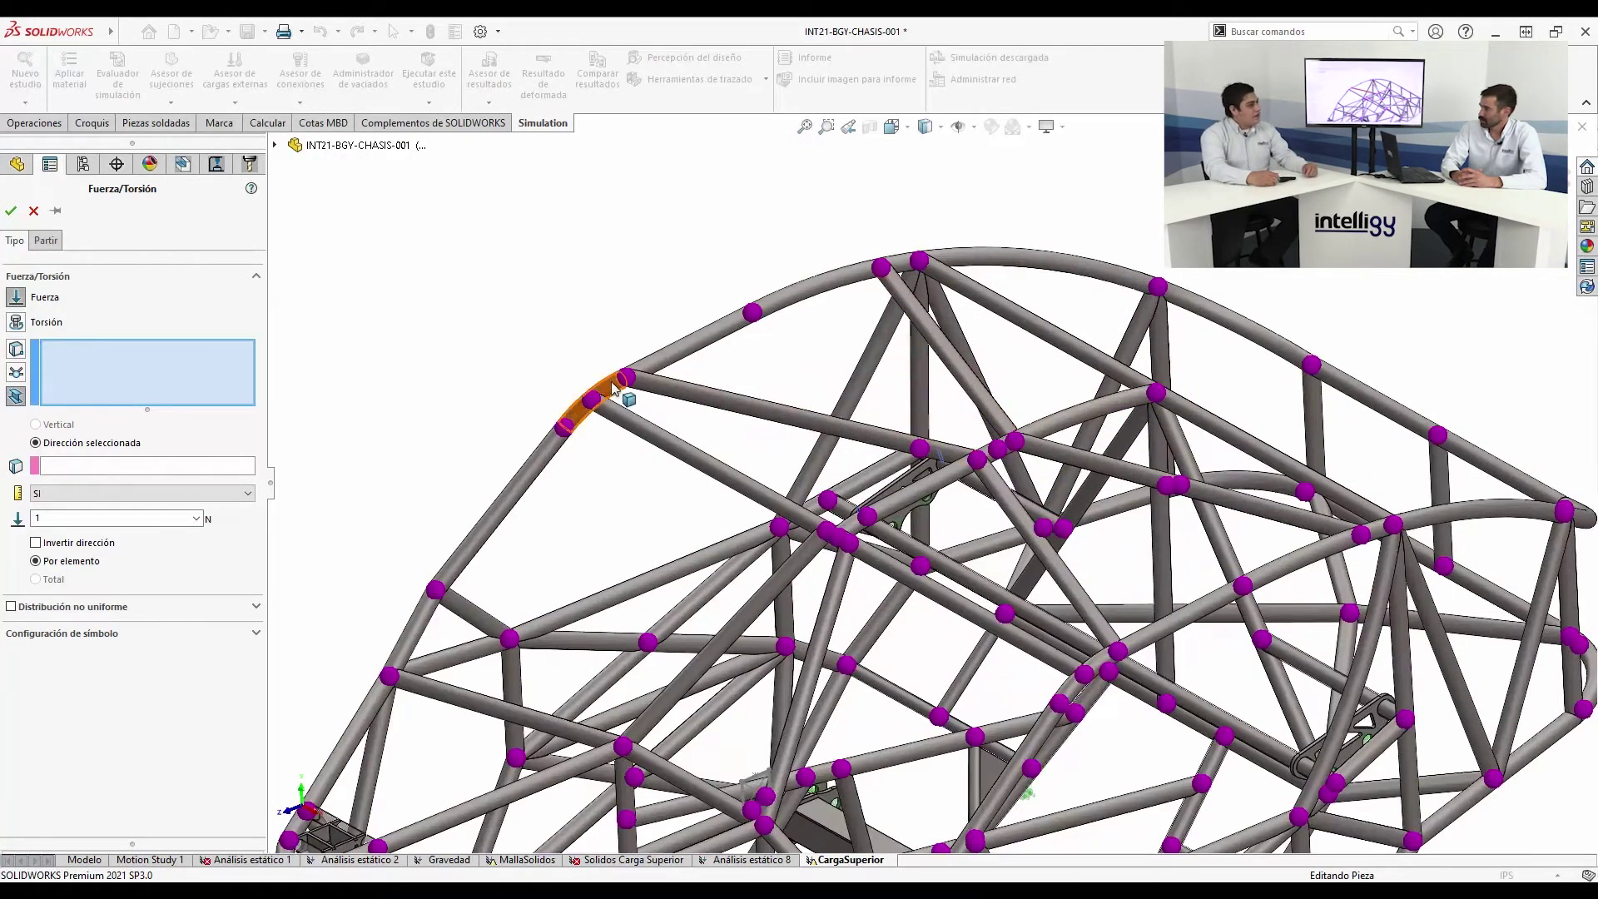
click(608, 390)
click(657, 358)
click(689, 389)
click(677, 444)
click(810, 294)
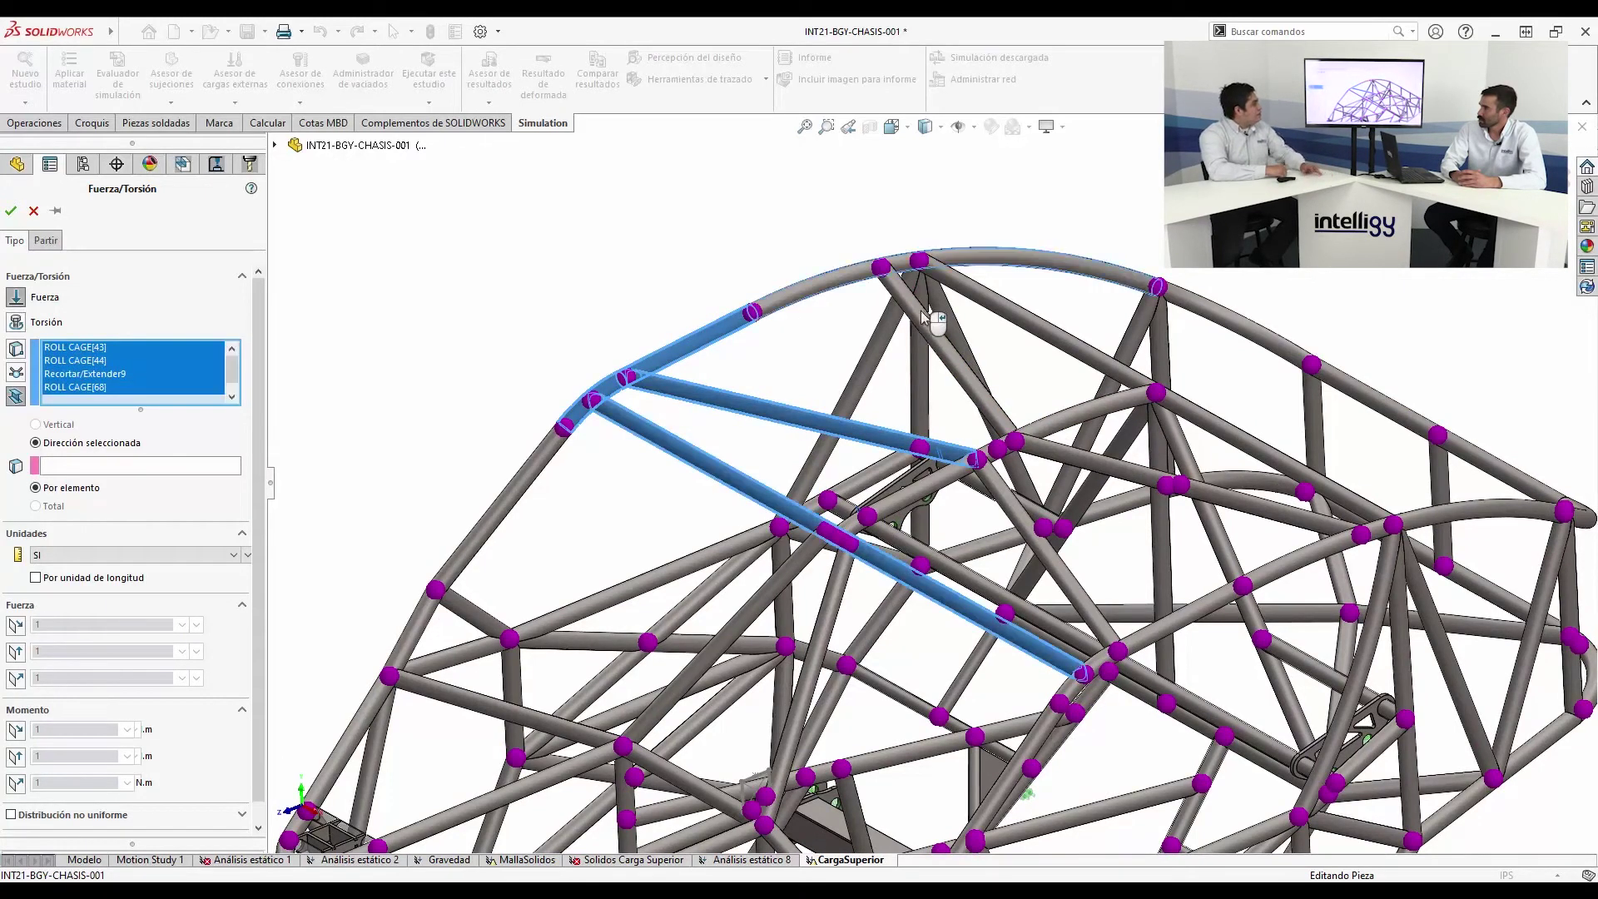
click(917, 316)
click(969, 289)
click(1077, 414)
click(870, 519)
click(853, 526)
click(1065, 582)
click(1153, 620)
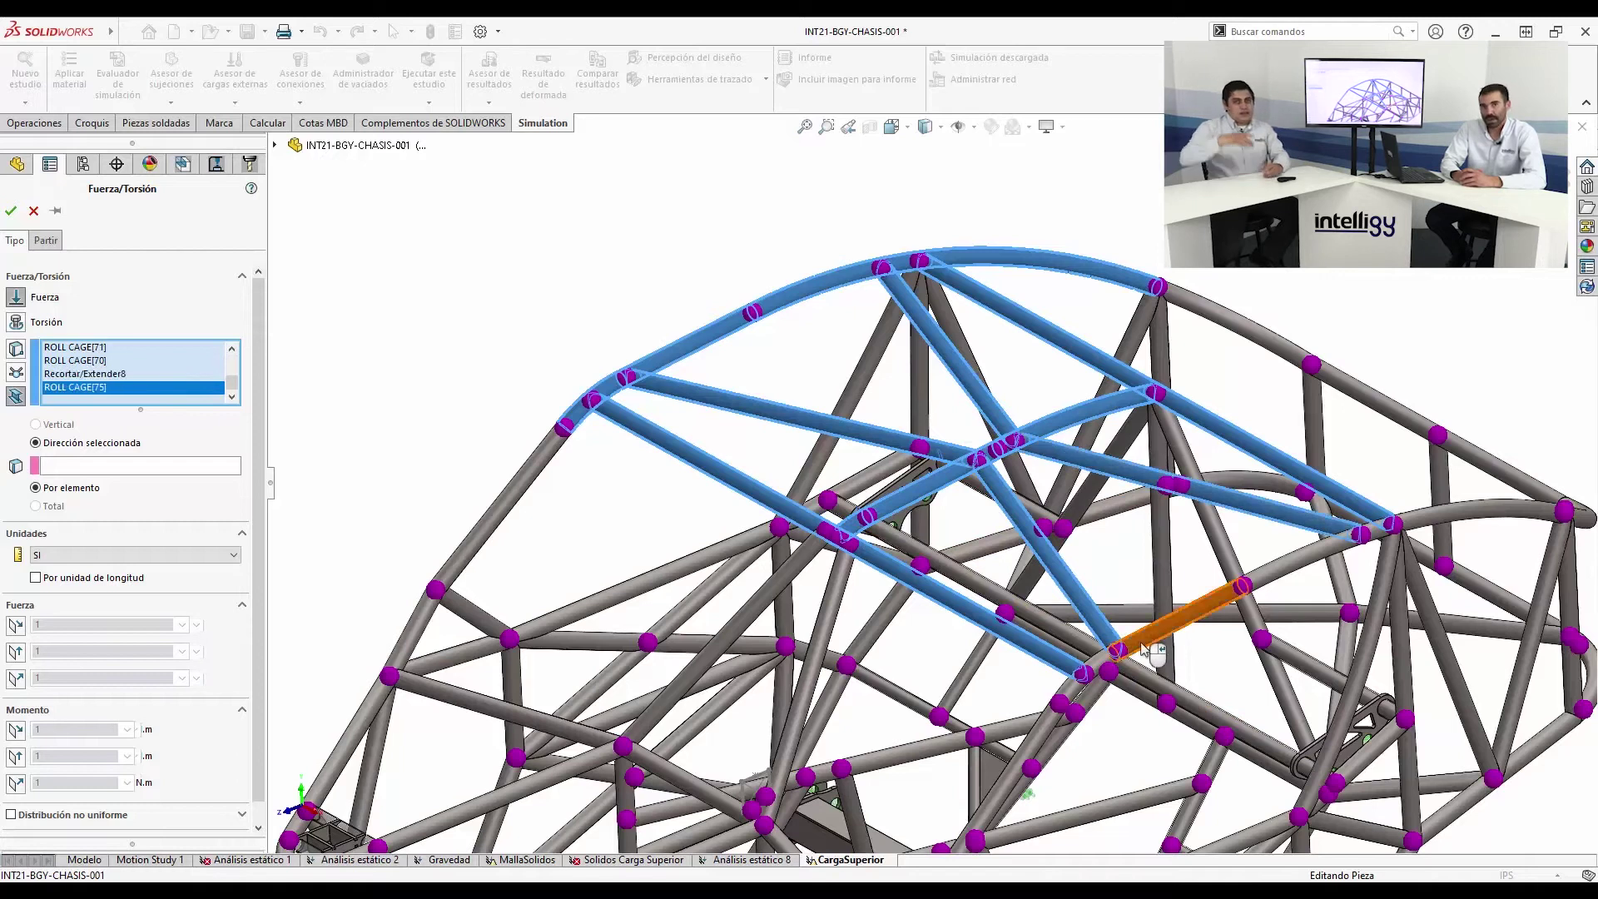
click(1215, 595)
click(1326, 556)
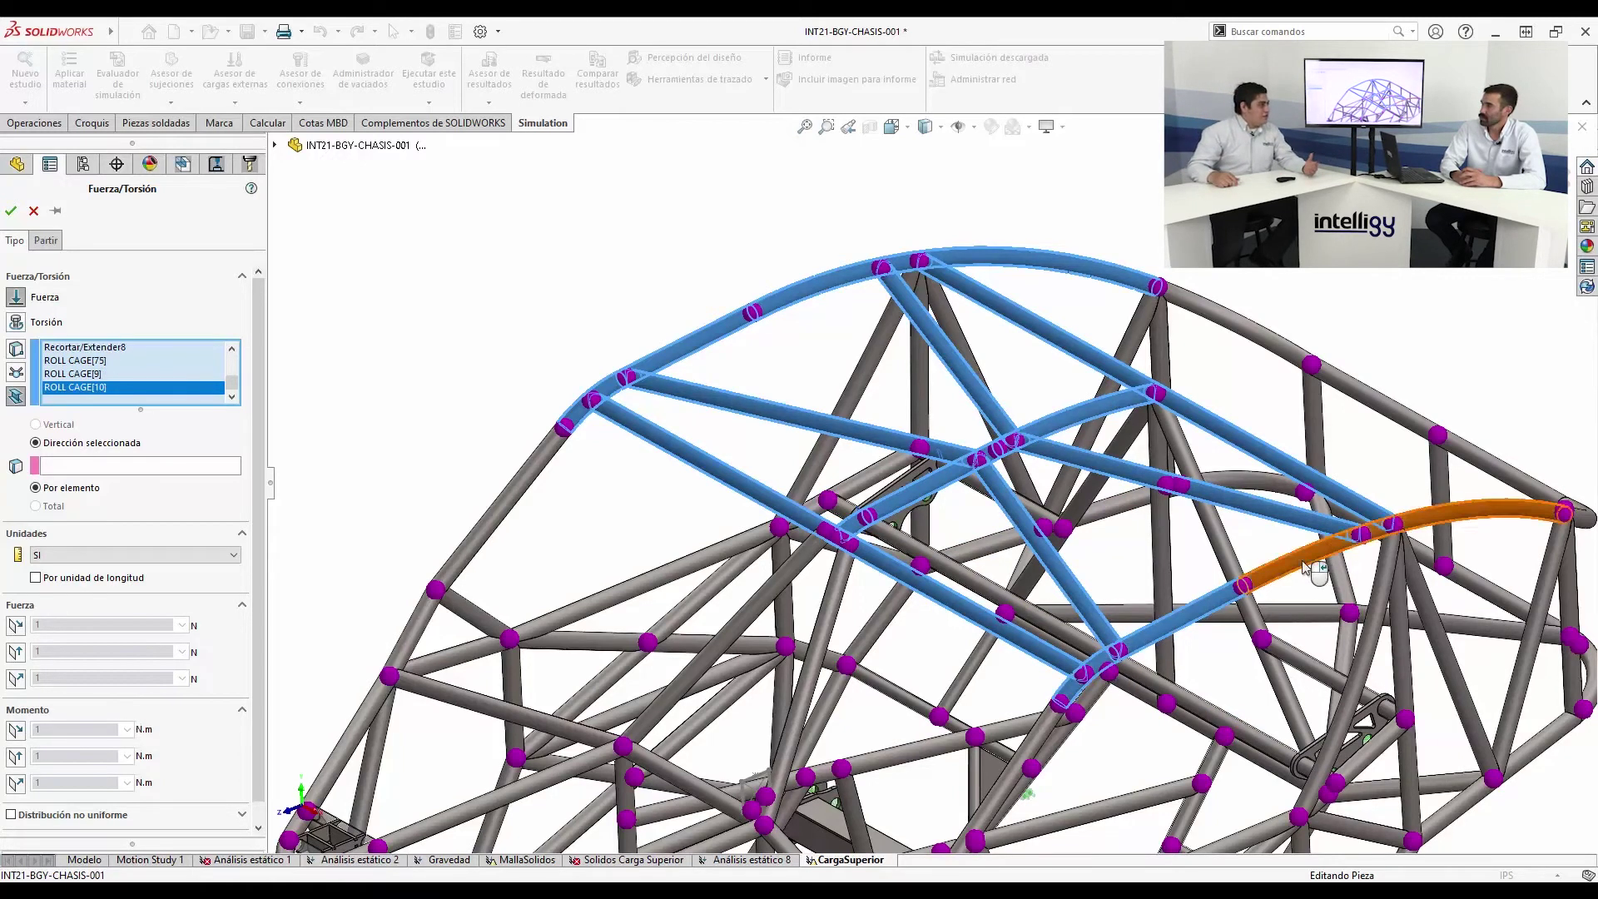
click(1308, 566)
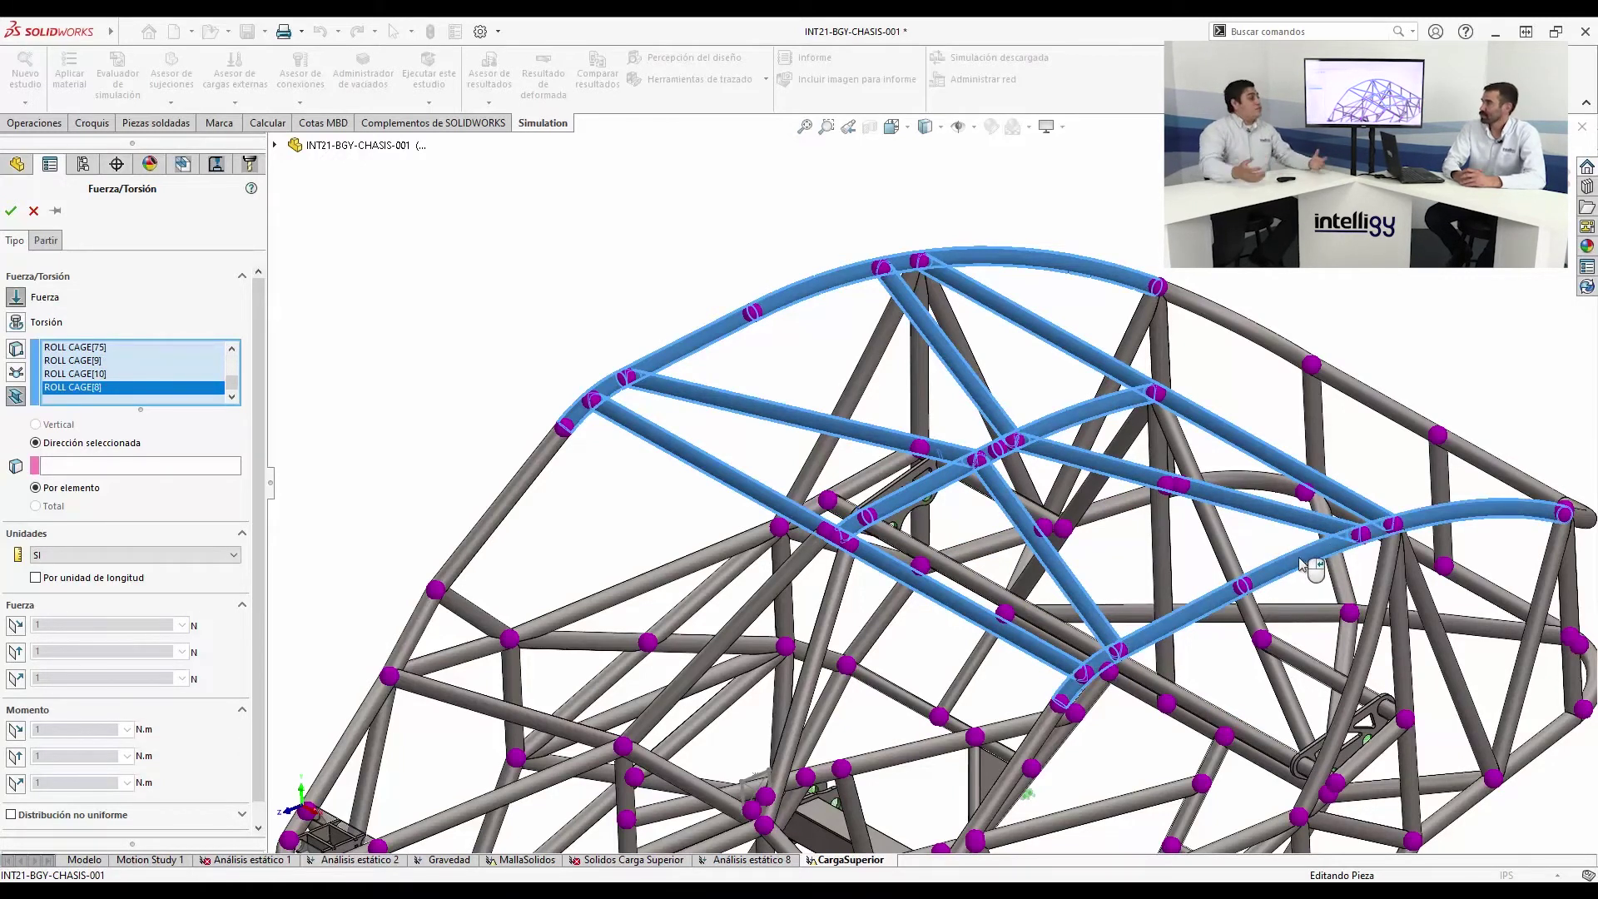
Set Top Plane as the direction reference for the force on the selected roof beams
middle_drag(1296, 541, 1239, 528)
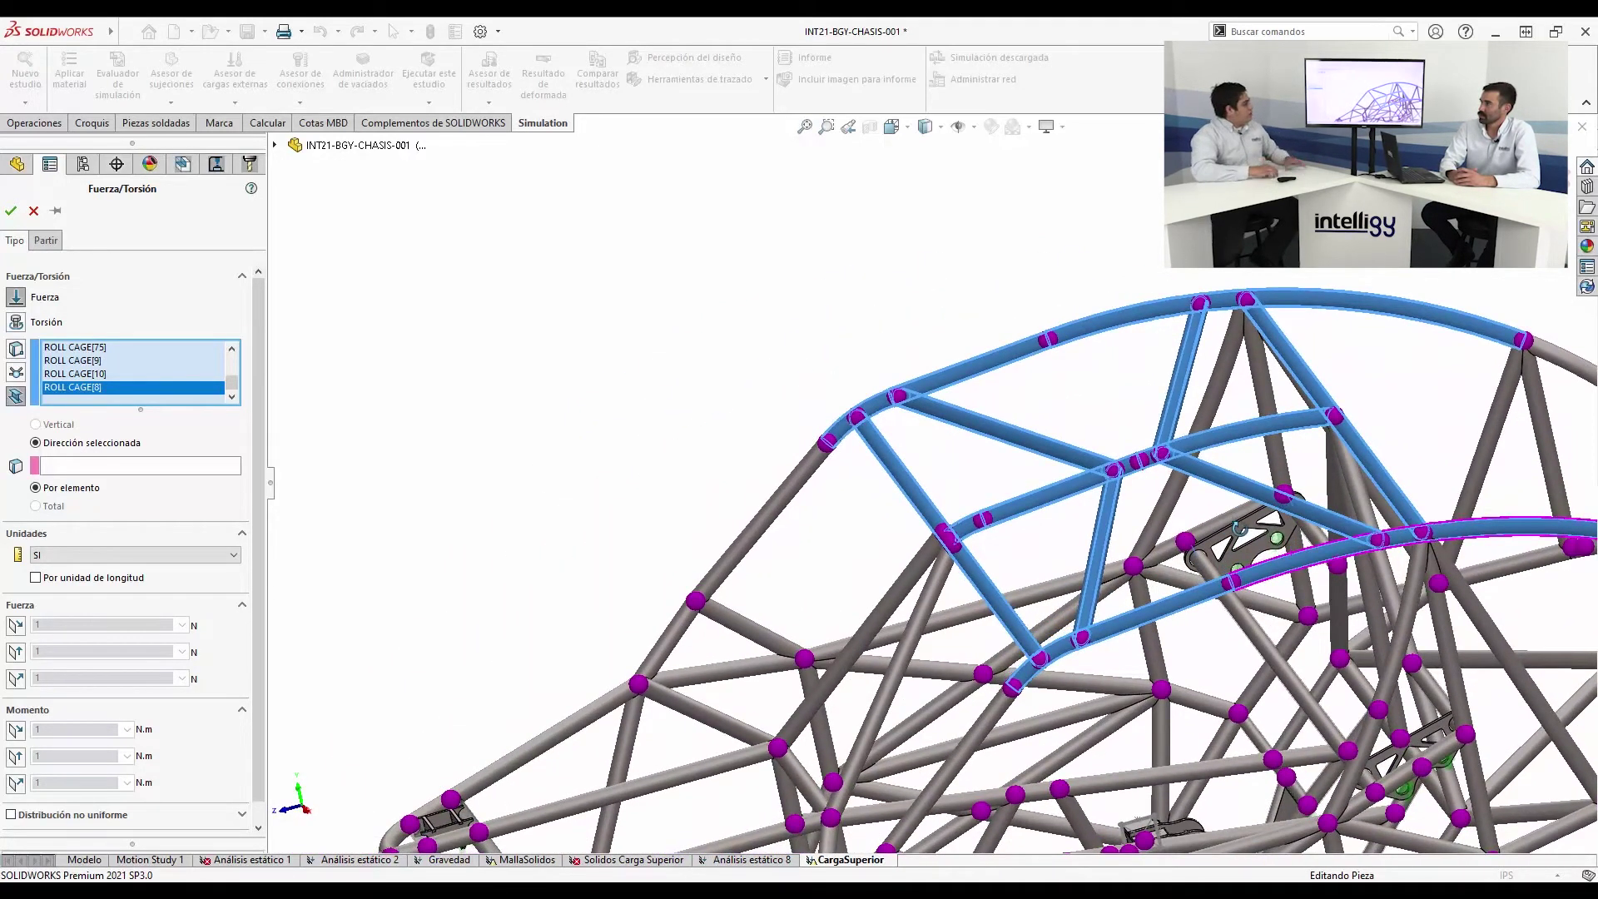
middle_drag(1239, 529, 1250, 529)
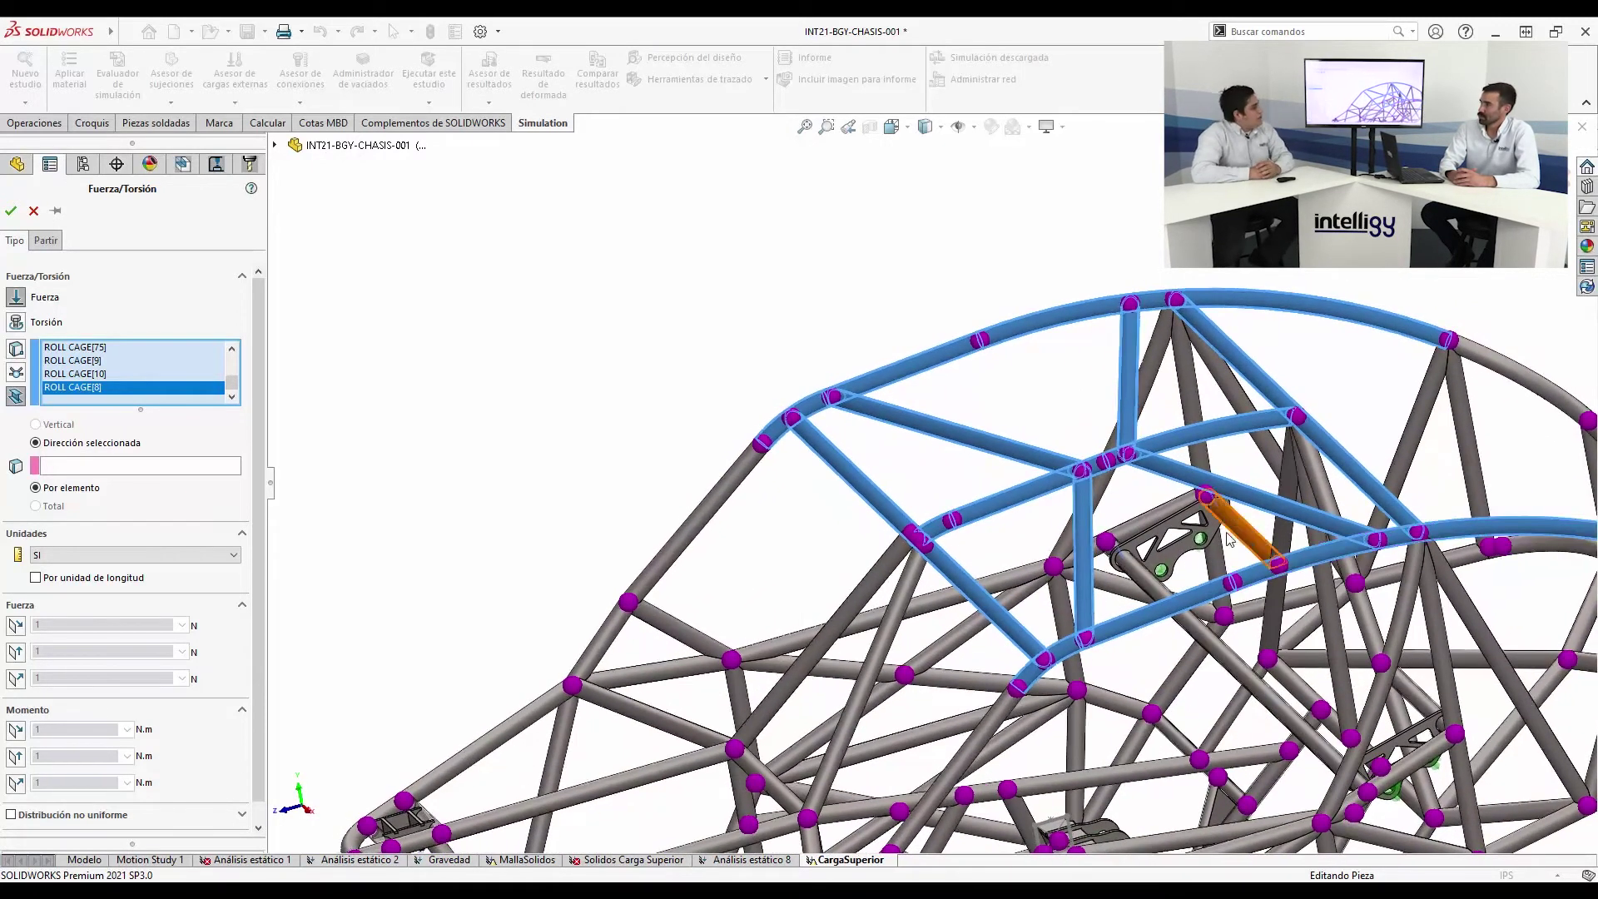
click(101, 468)
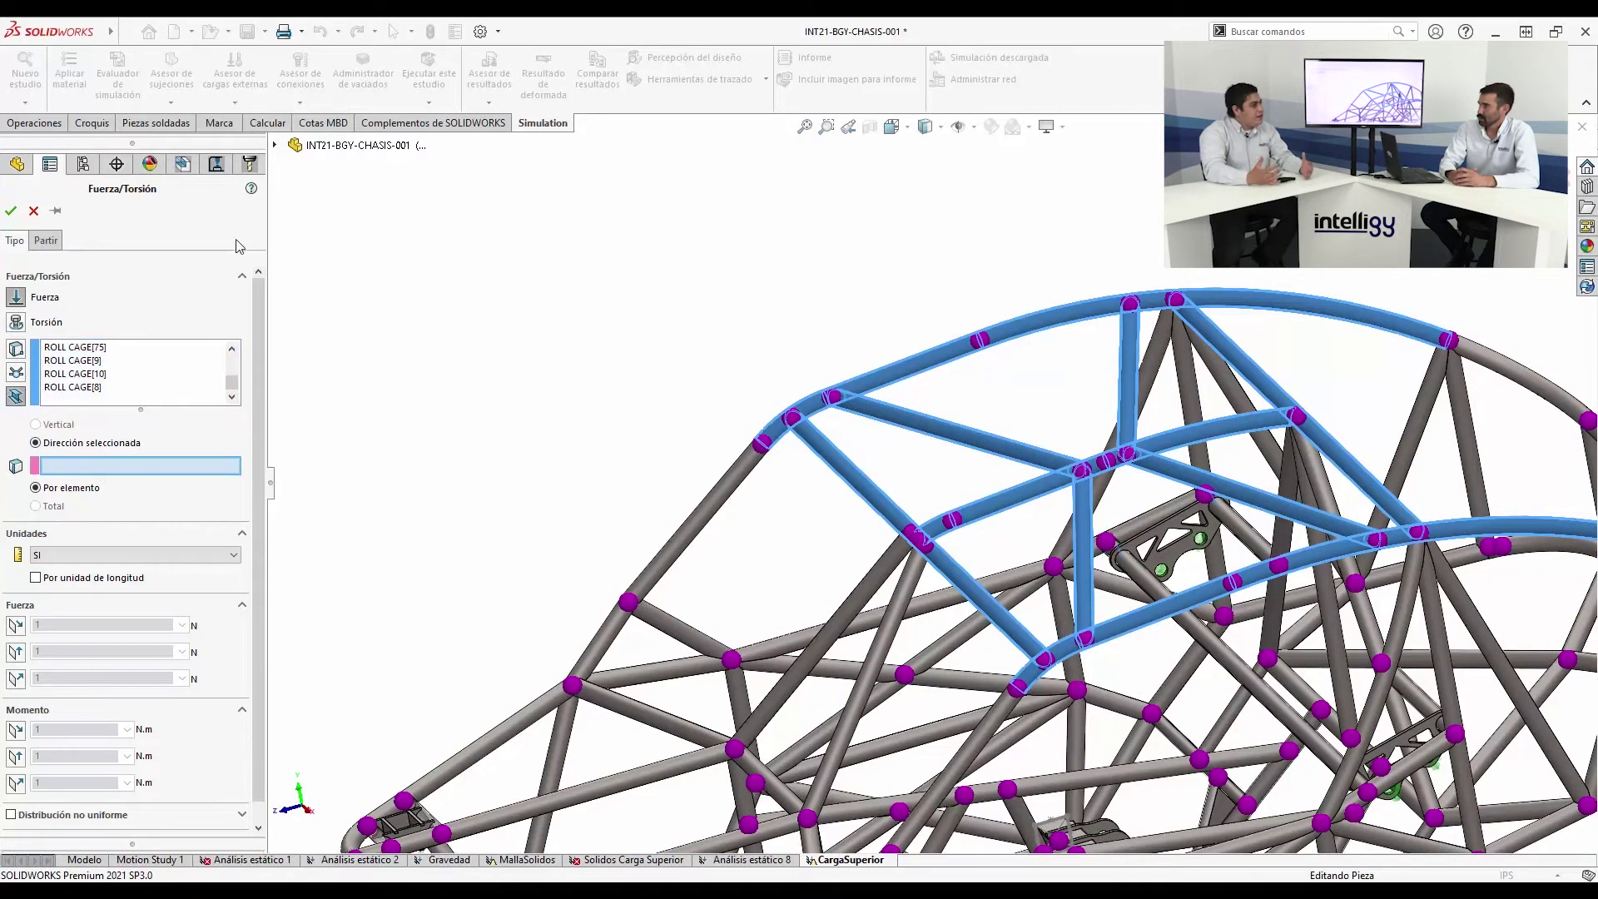
click(275, 146)
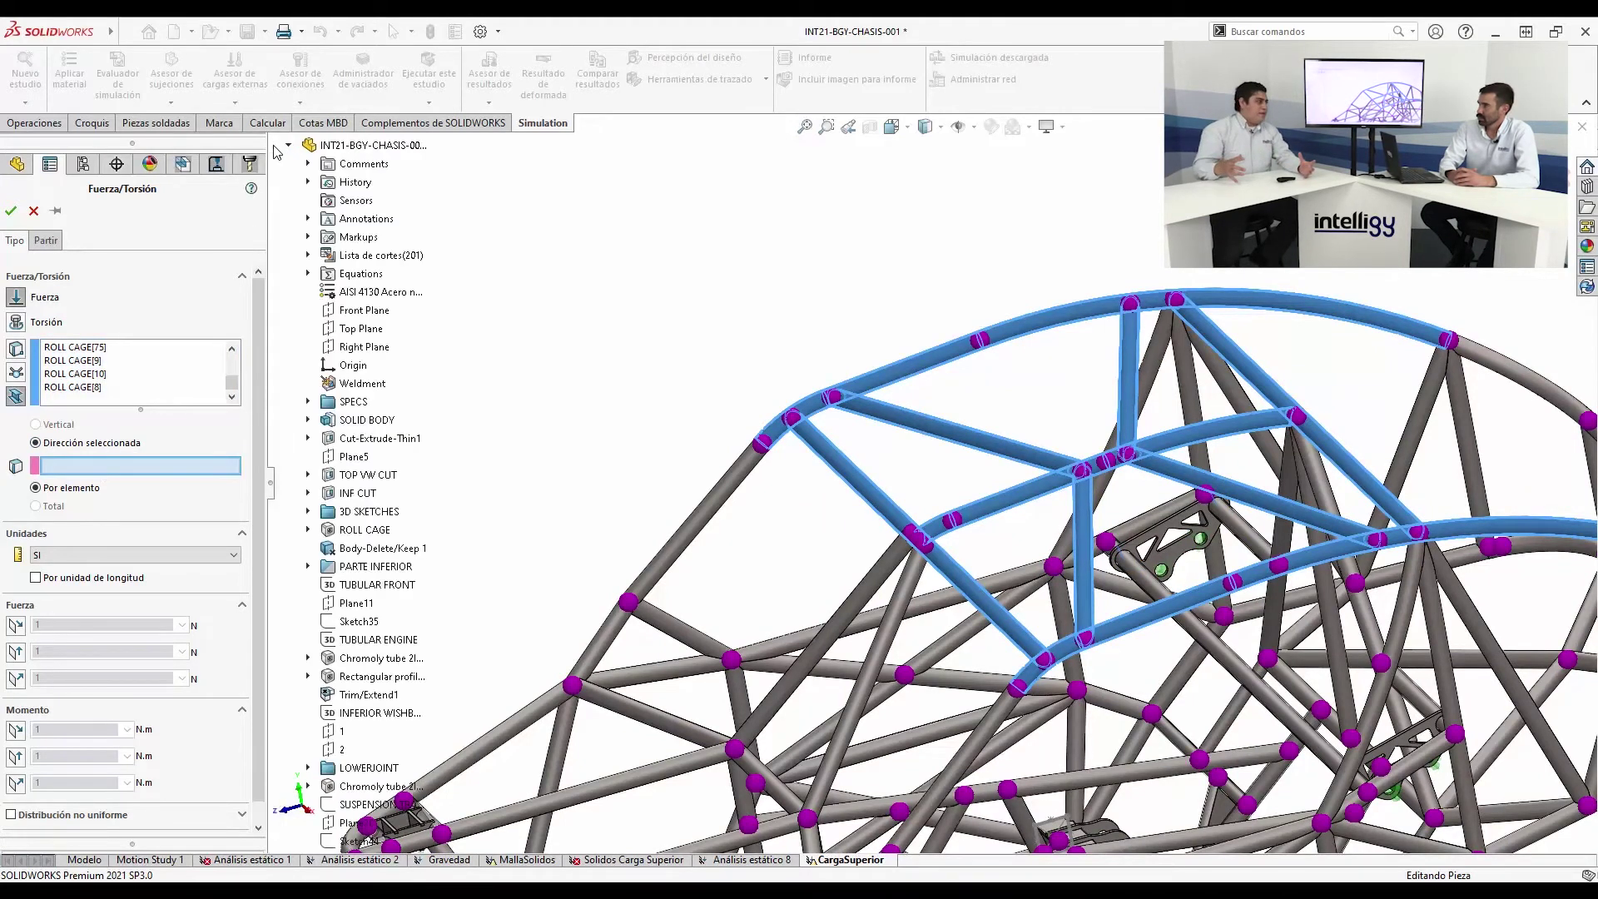
click(351, 332)
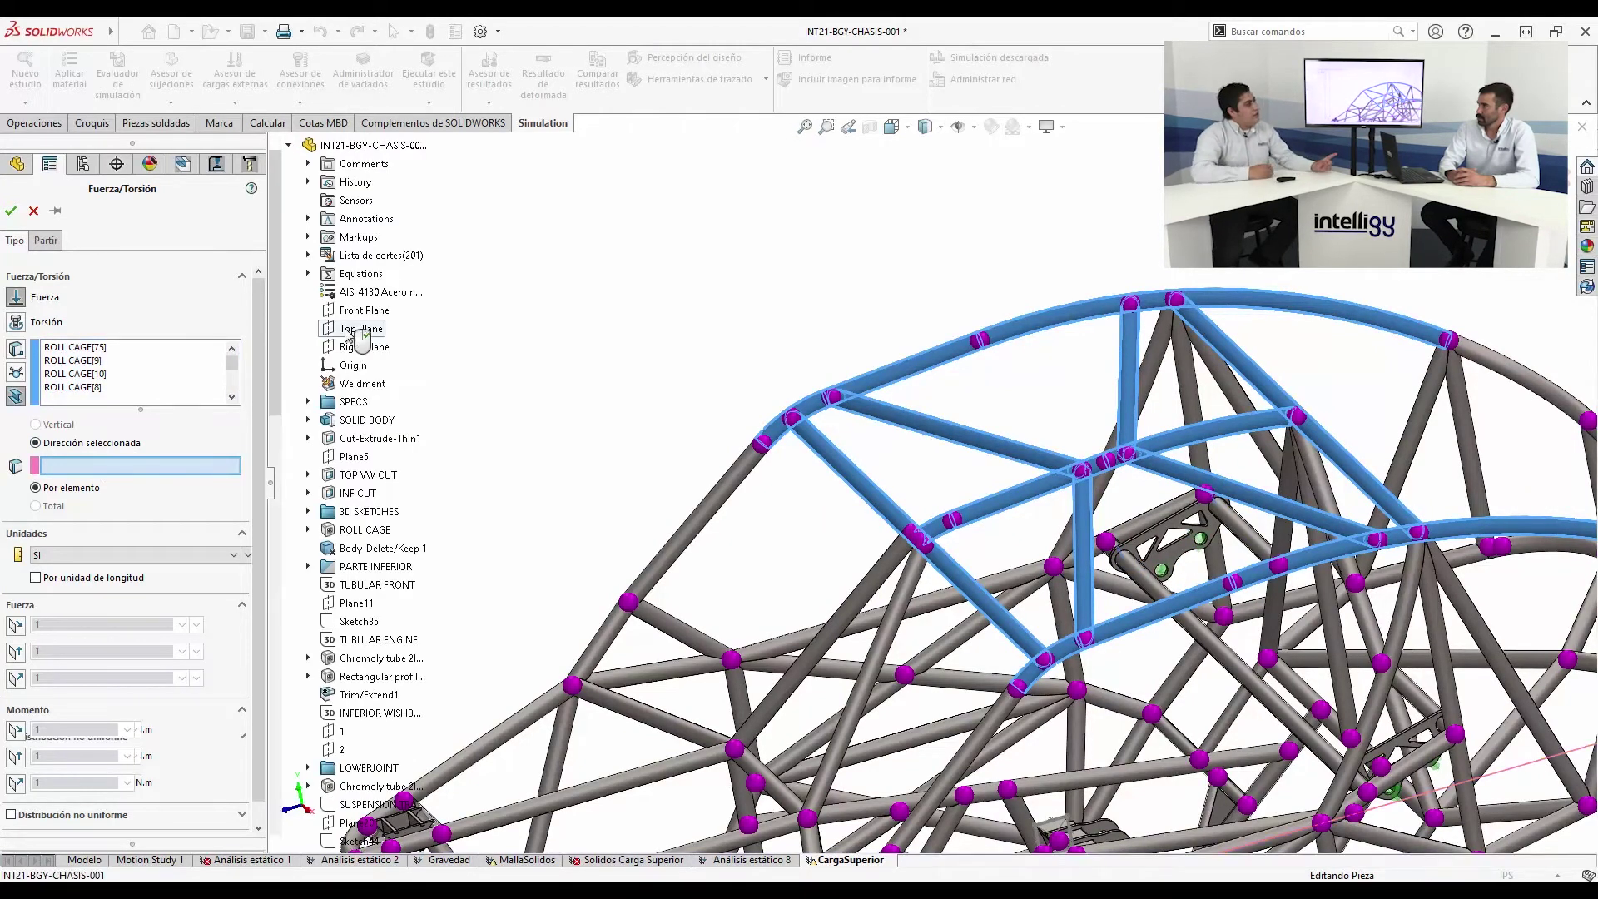
Apply a reversed force normal to the plane of 4930/15 N per element to the roof beams
click(15, 678)
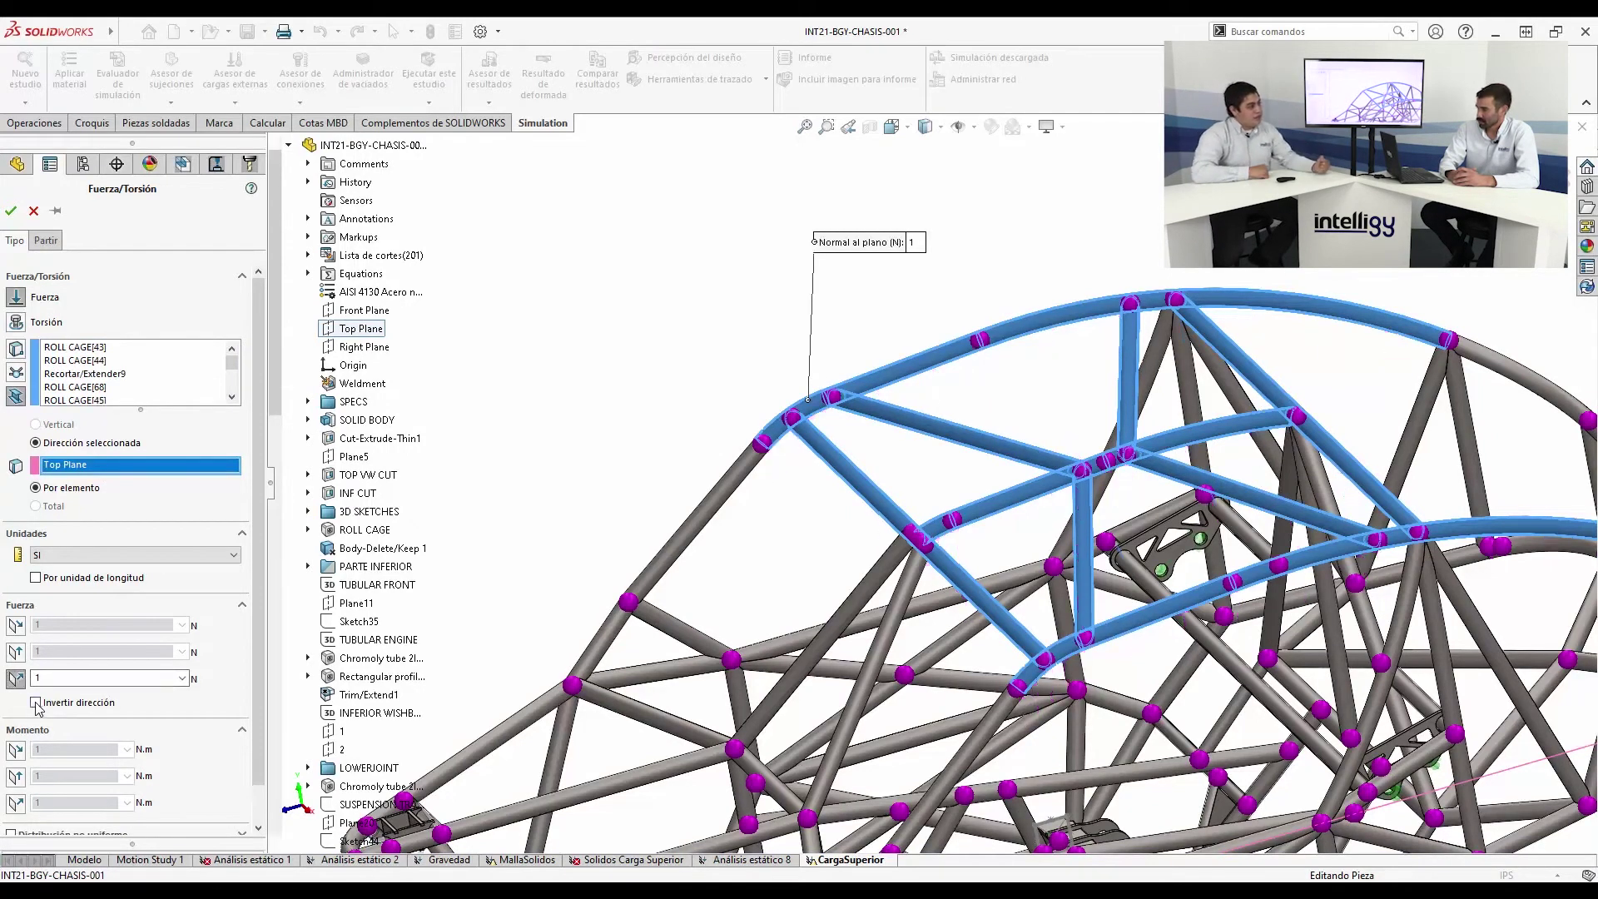
click(36, 703)
text(4930/15)
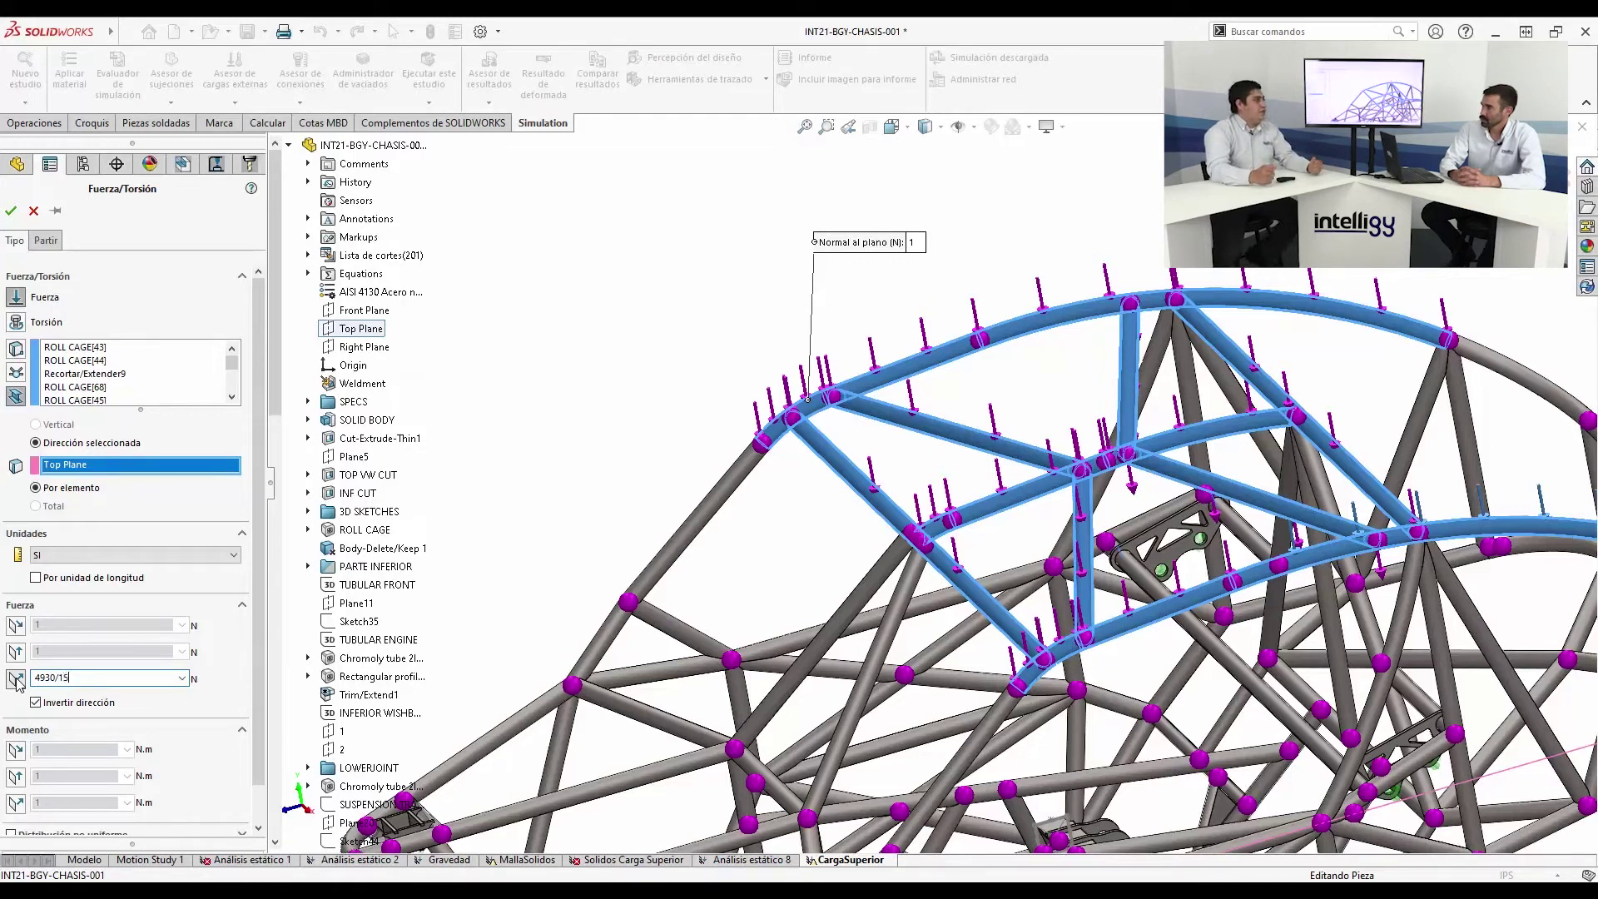
key(Return)
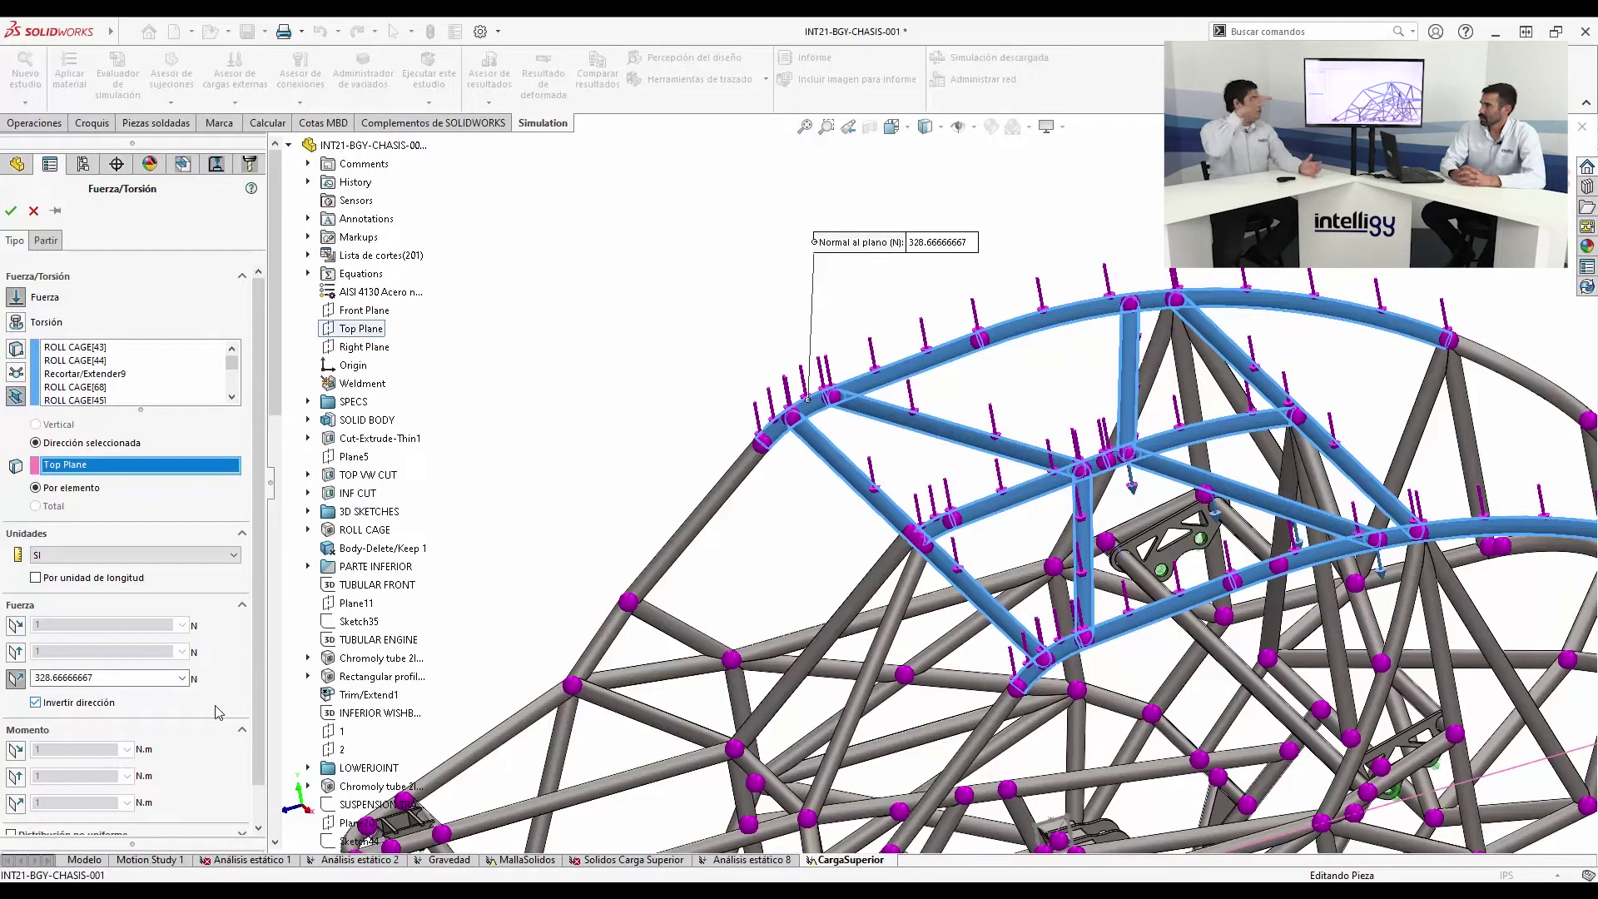
click(10, 212)
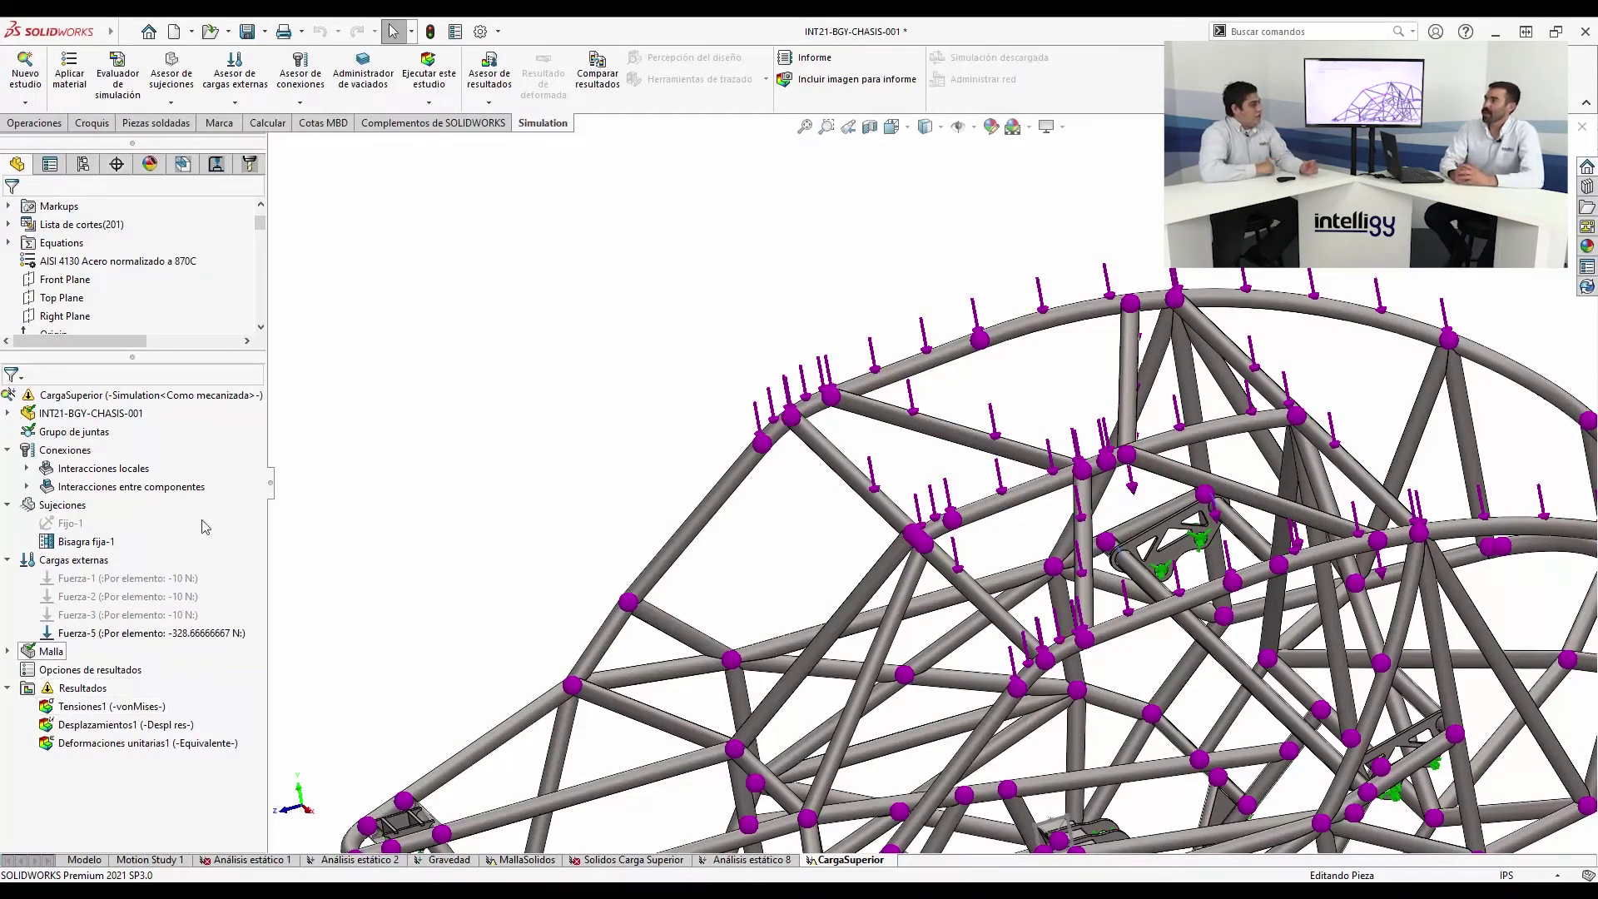
Run the CargaSuperior study and inspect the von Mises stress plot around the mounting bracket under the roof
click(433, 81)
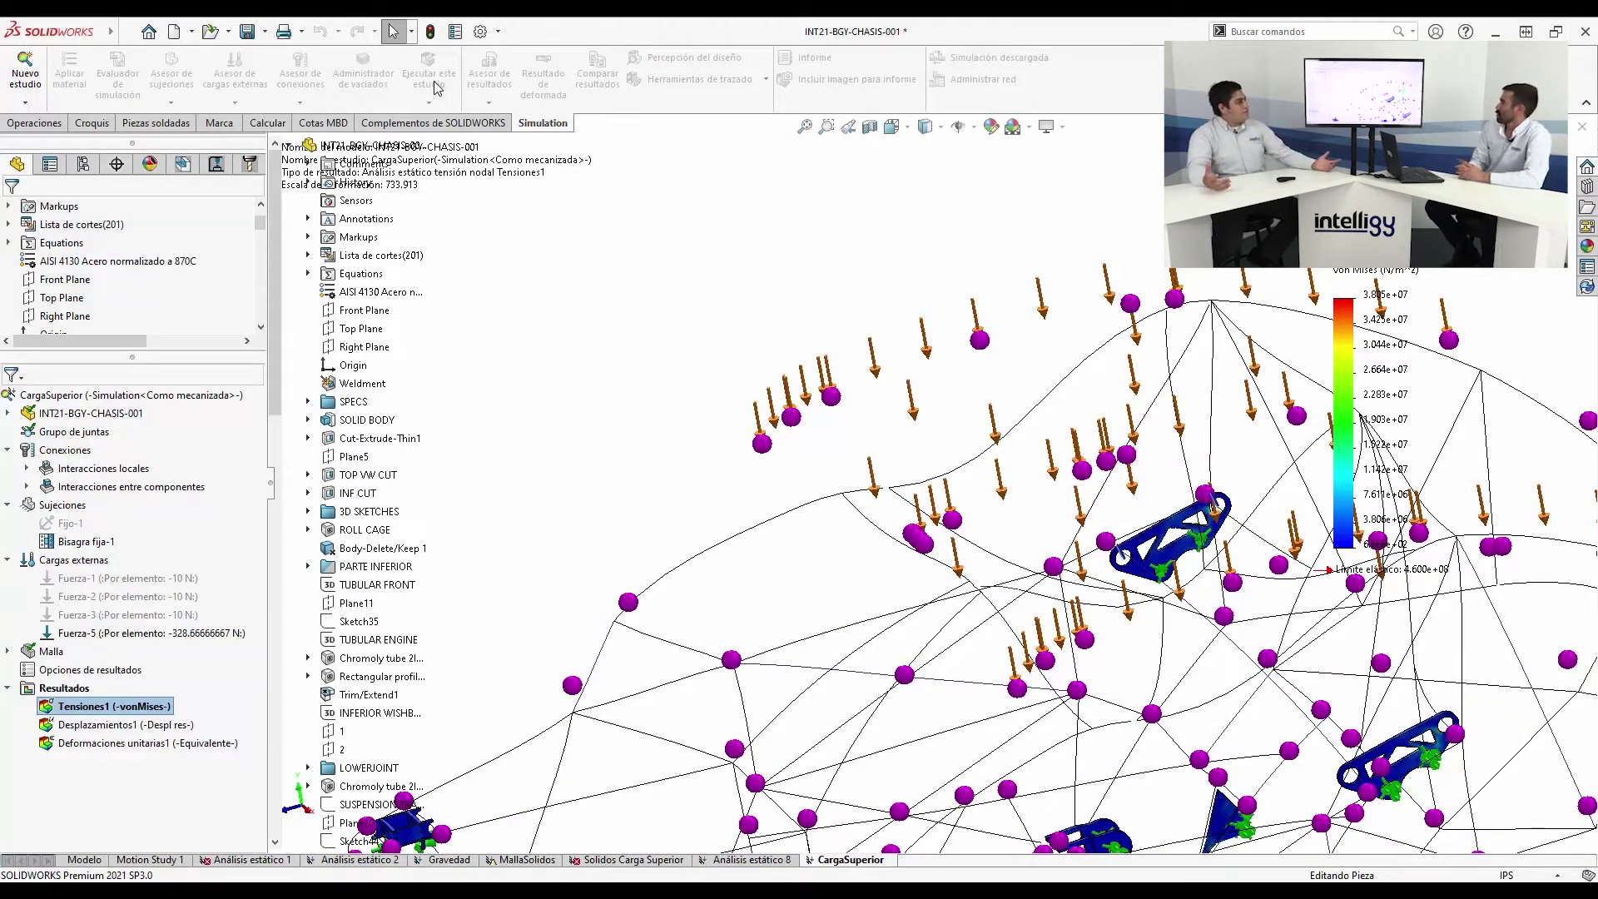
click(543, 74)
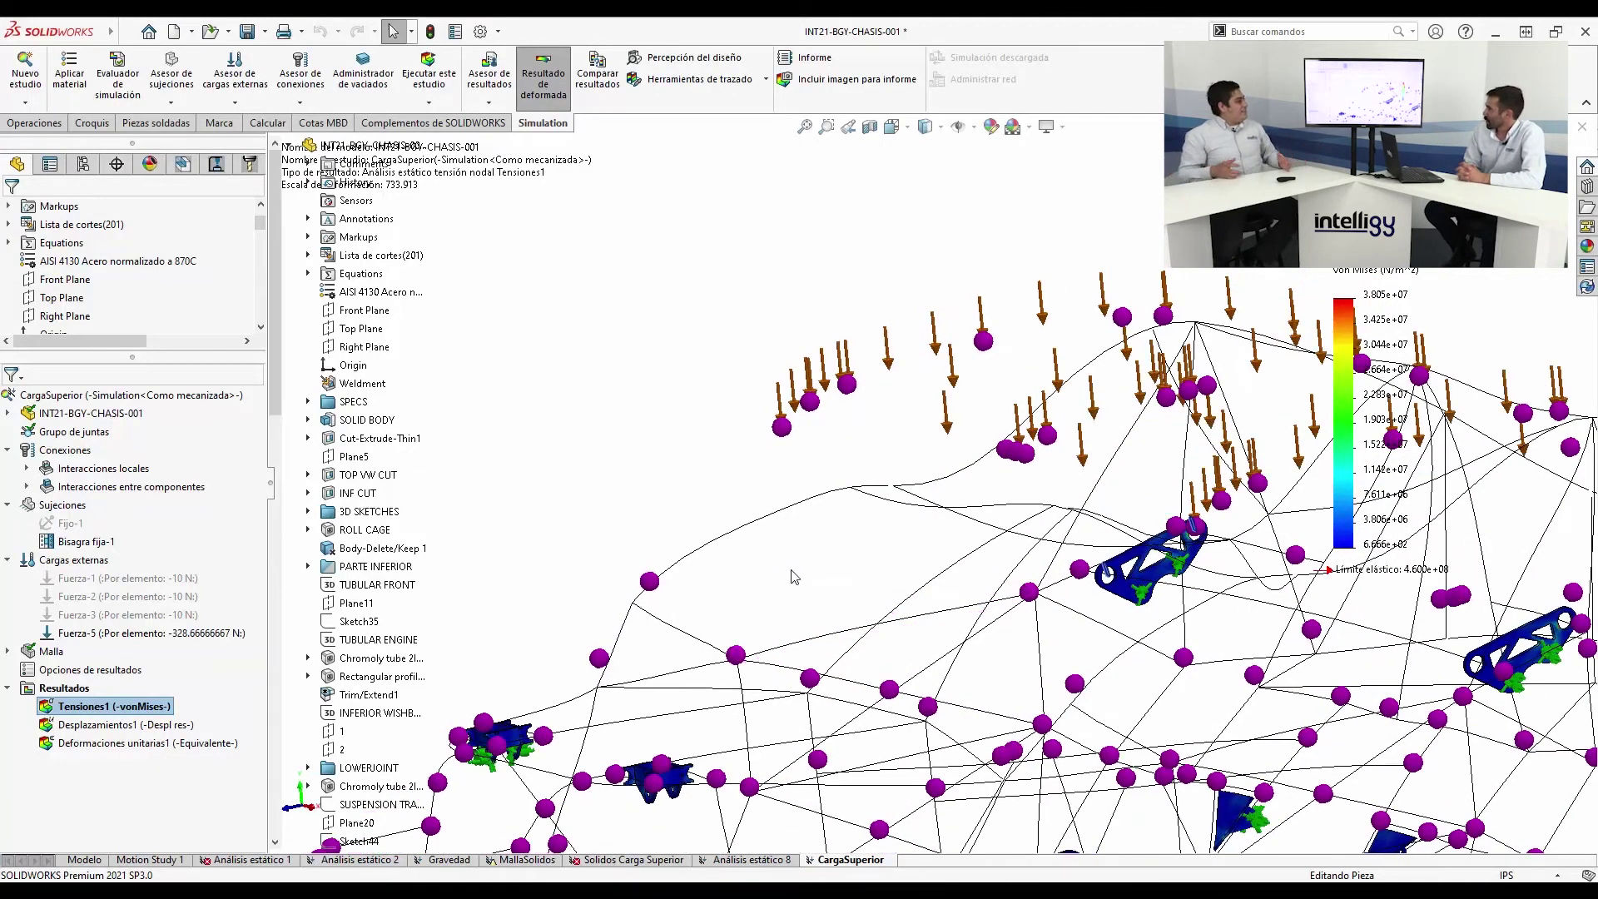
scroll(1032, 590, down, 5)
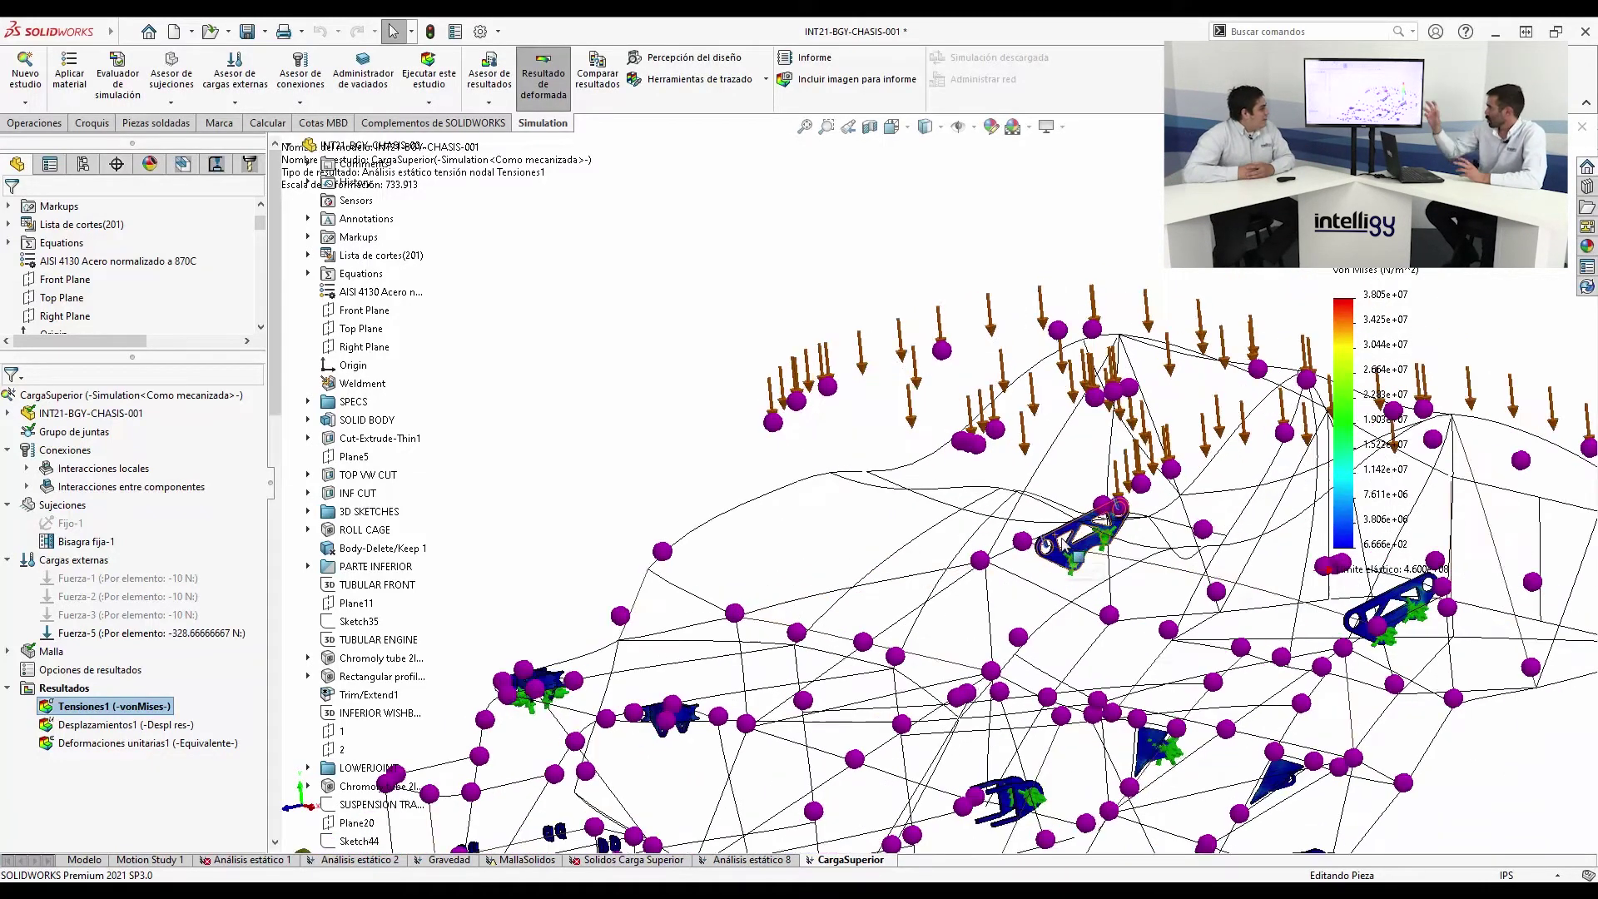
scroll(1053, 539, down, 3)
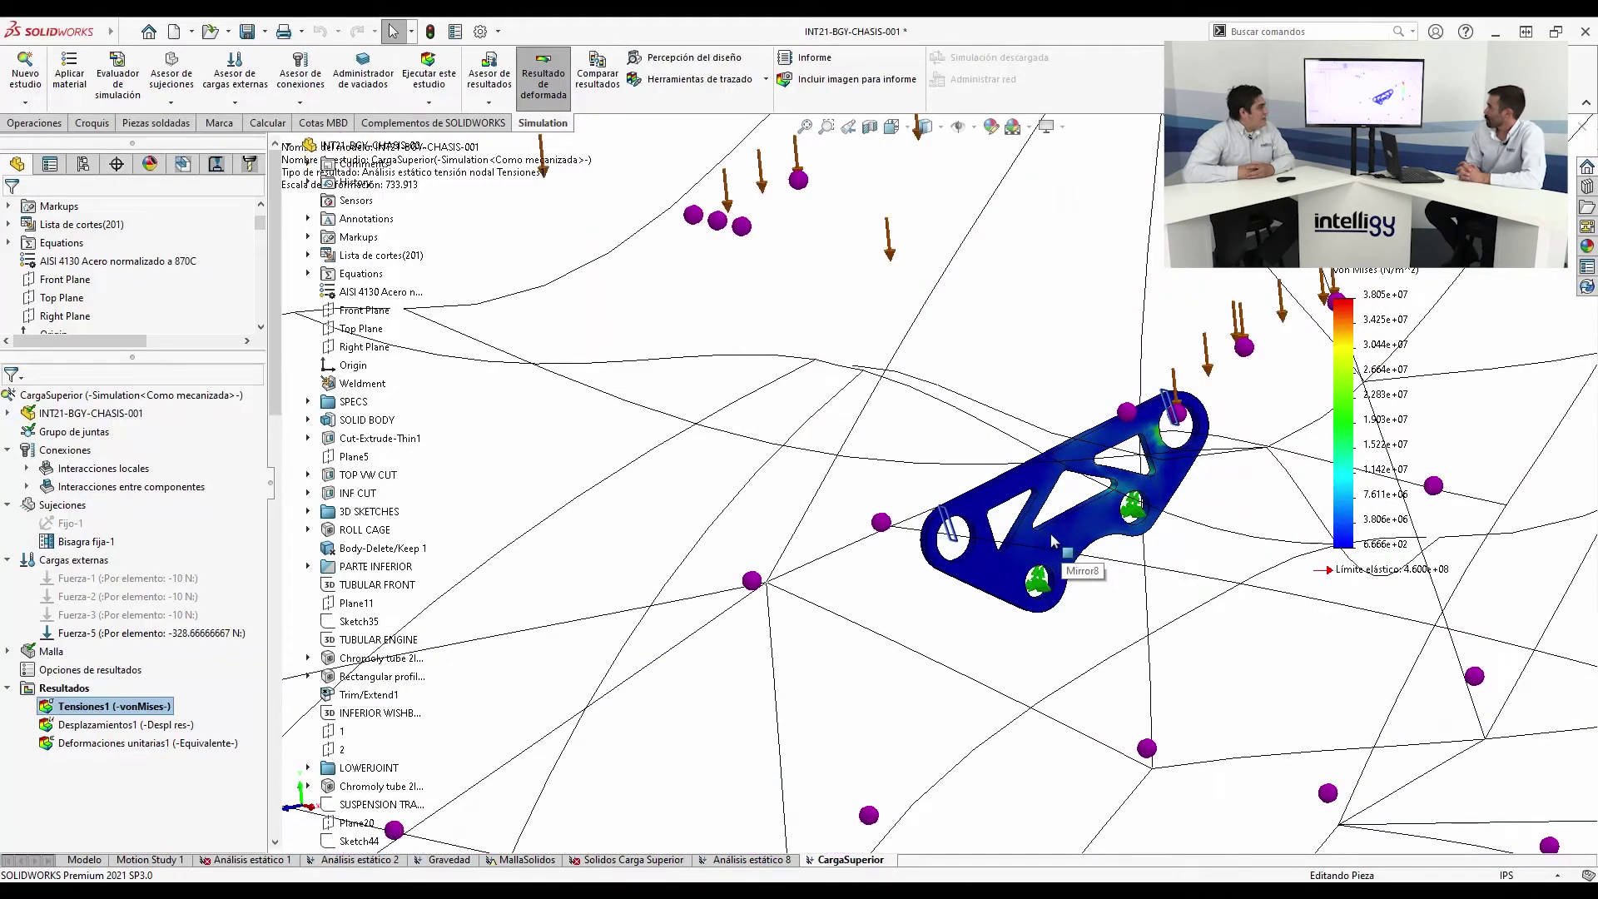
Show the Desplazamientos1 resultant displacement plot and examine it over the whole chassis
right_click(155, 726)
click(191, 735)
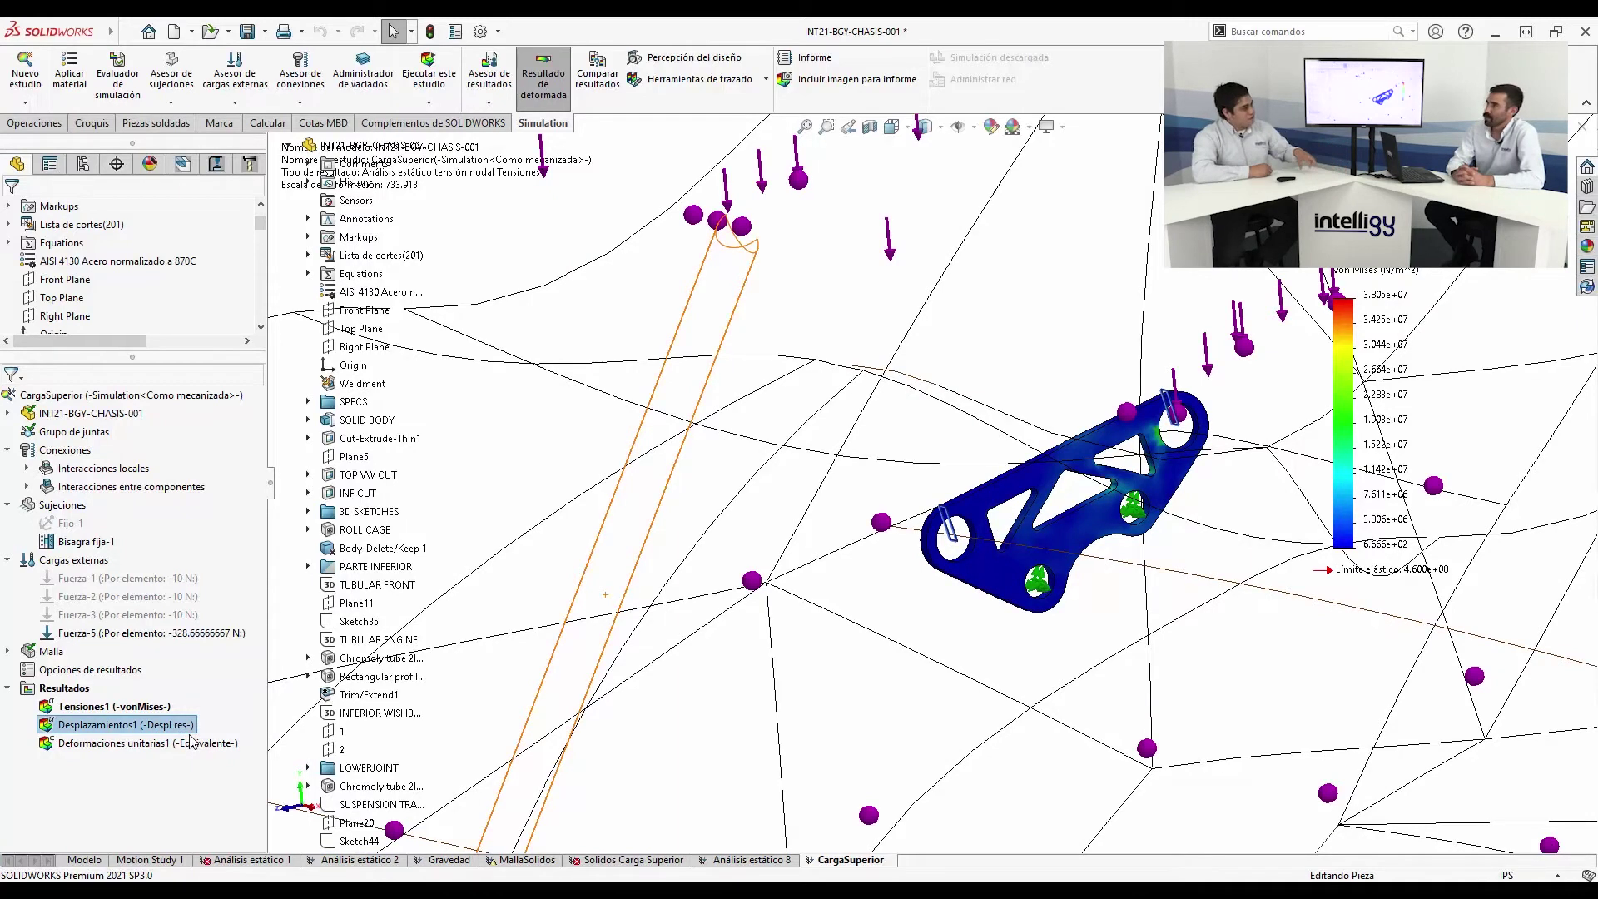
scroll(748, 739, up, 7)
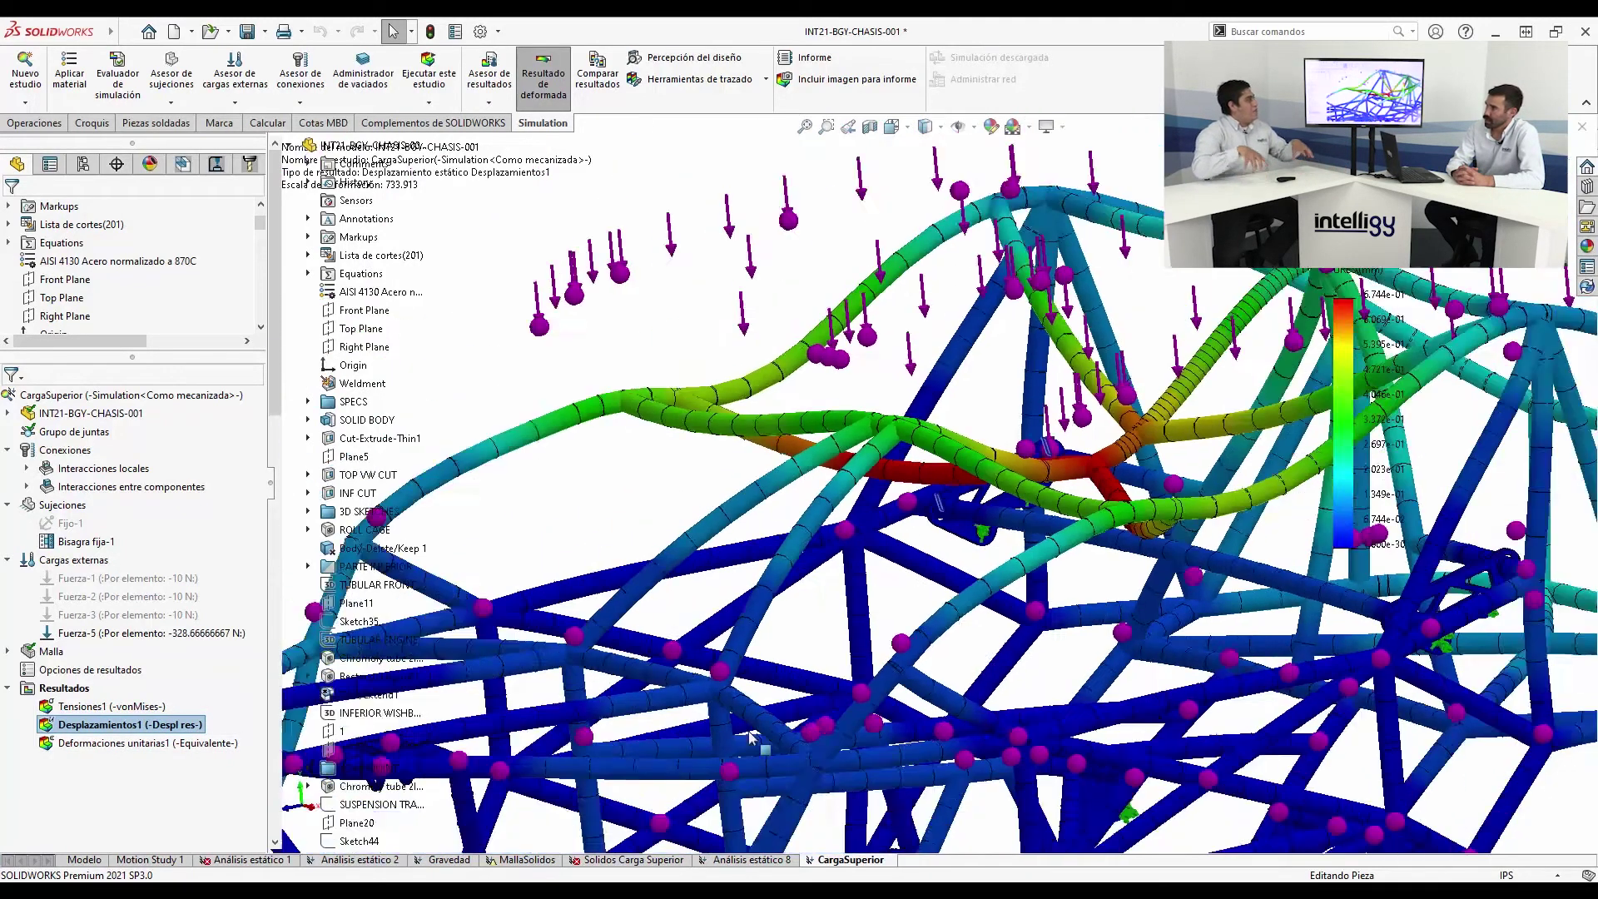
middle_drag(746, 737, 809, 716)
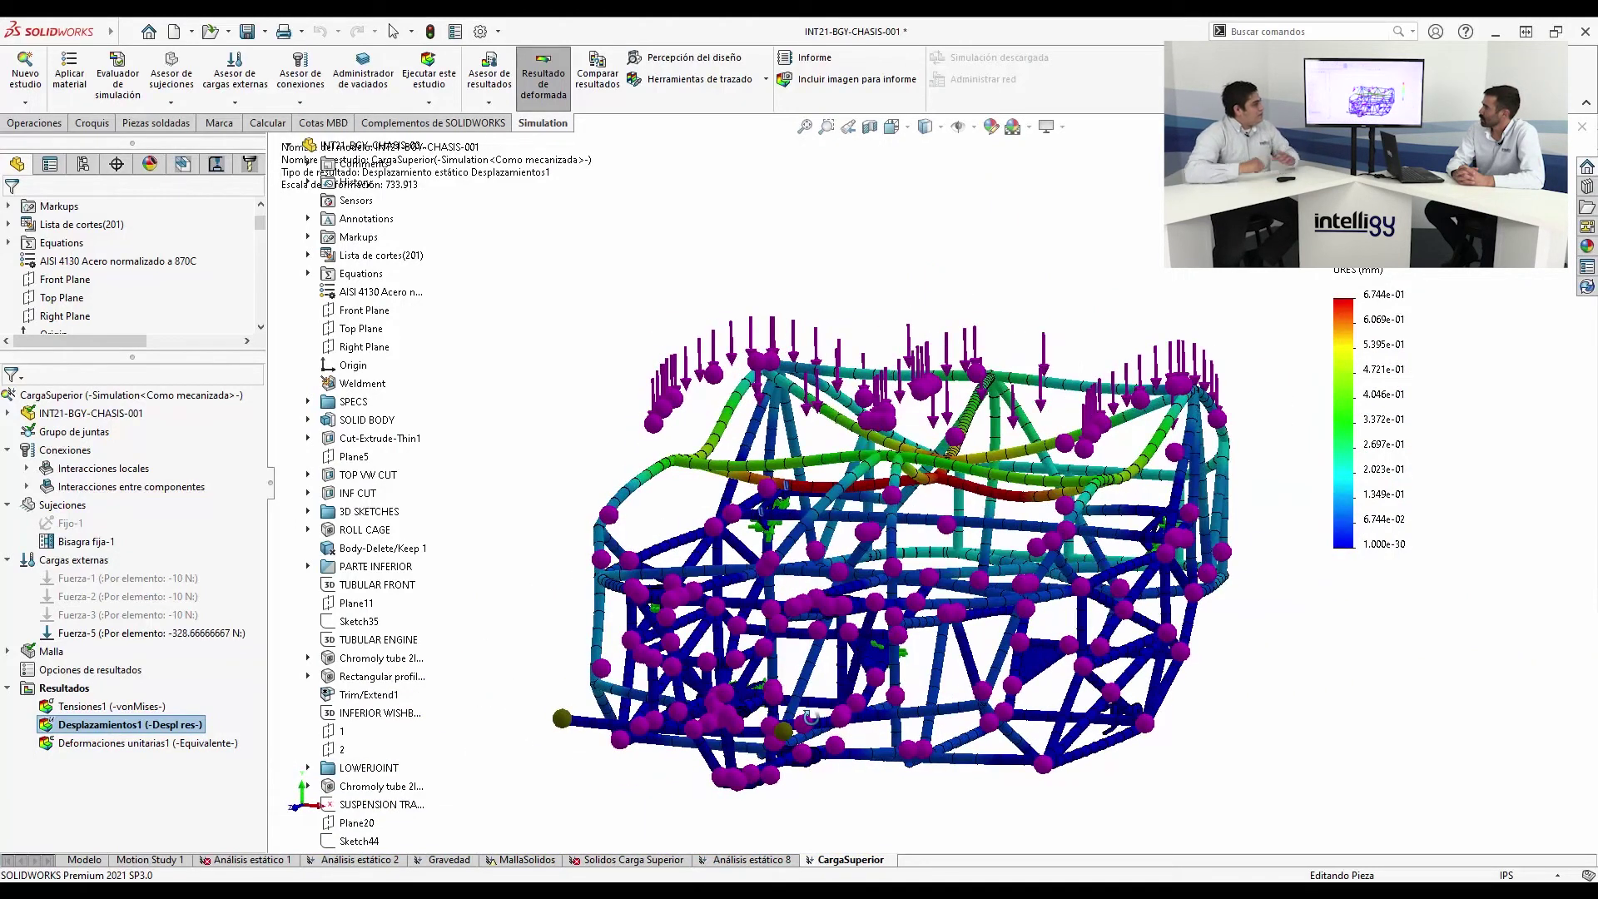
Open the resultant force listing of the results and set it to free body force
right_click(67, 690)
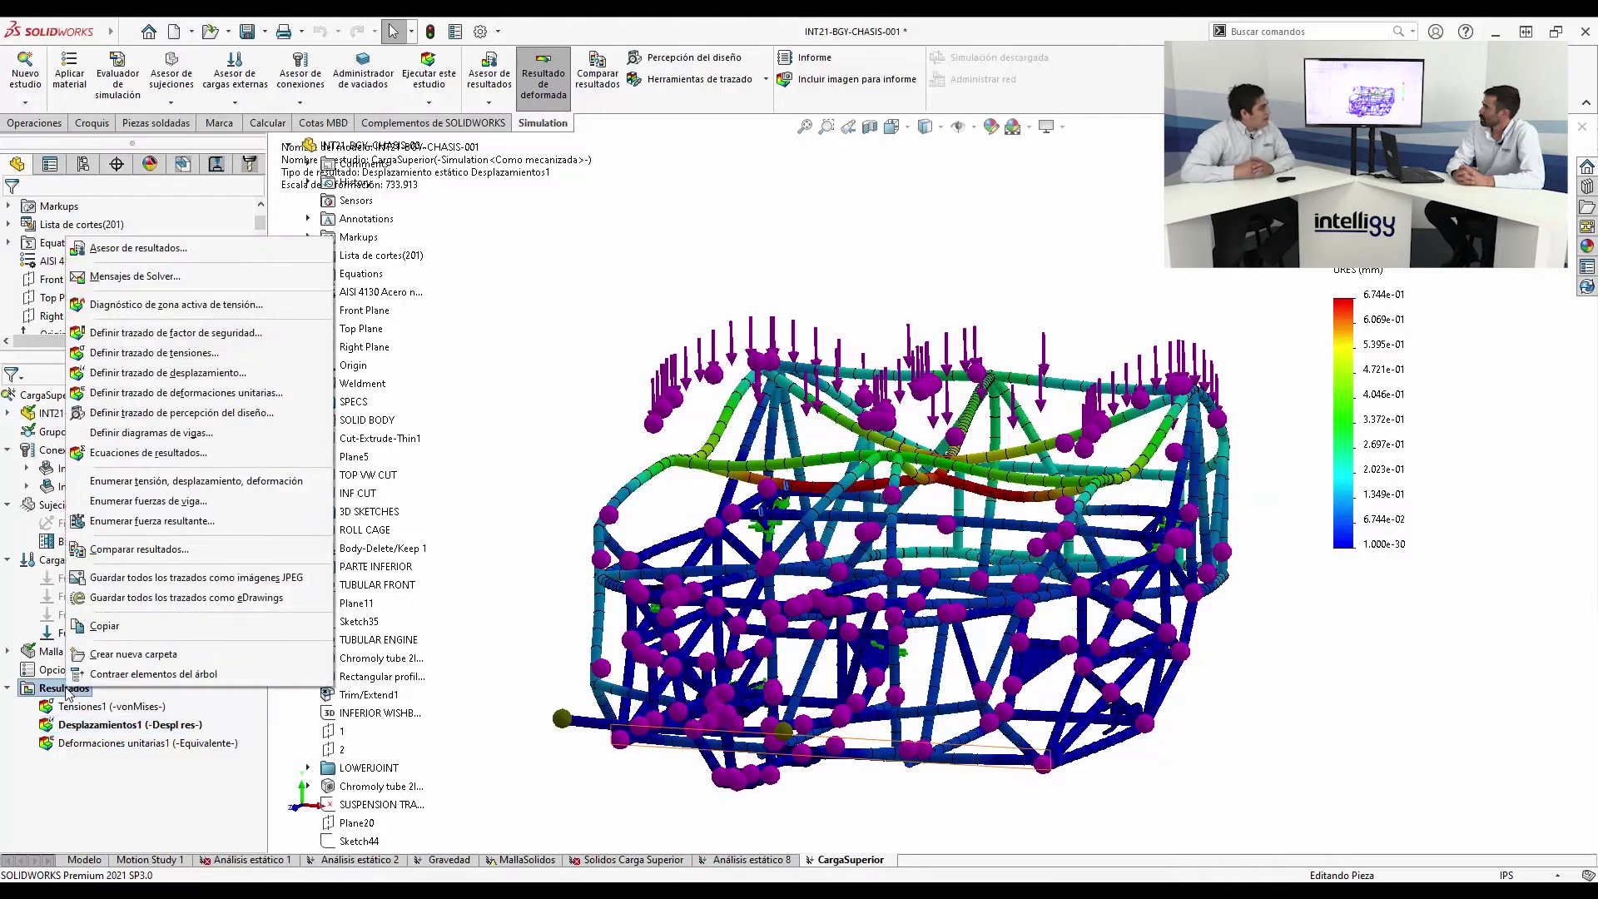
click(211, 529)
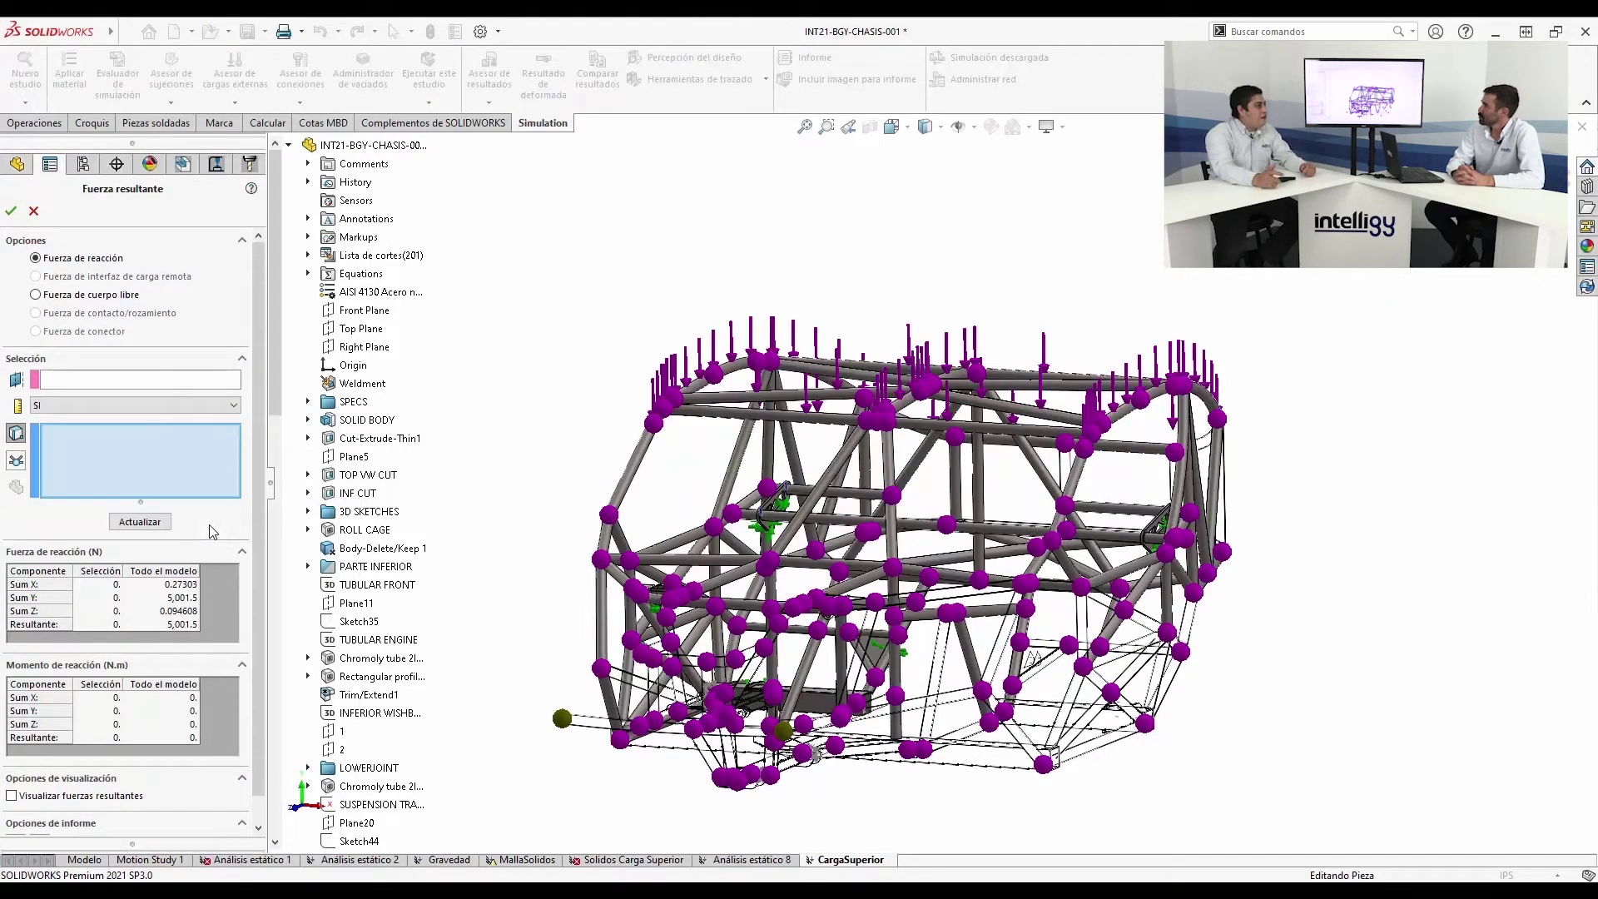
click(94, 298)
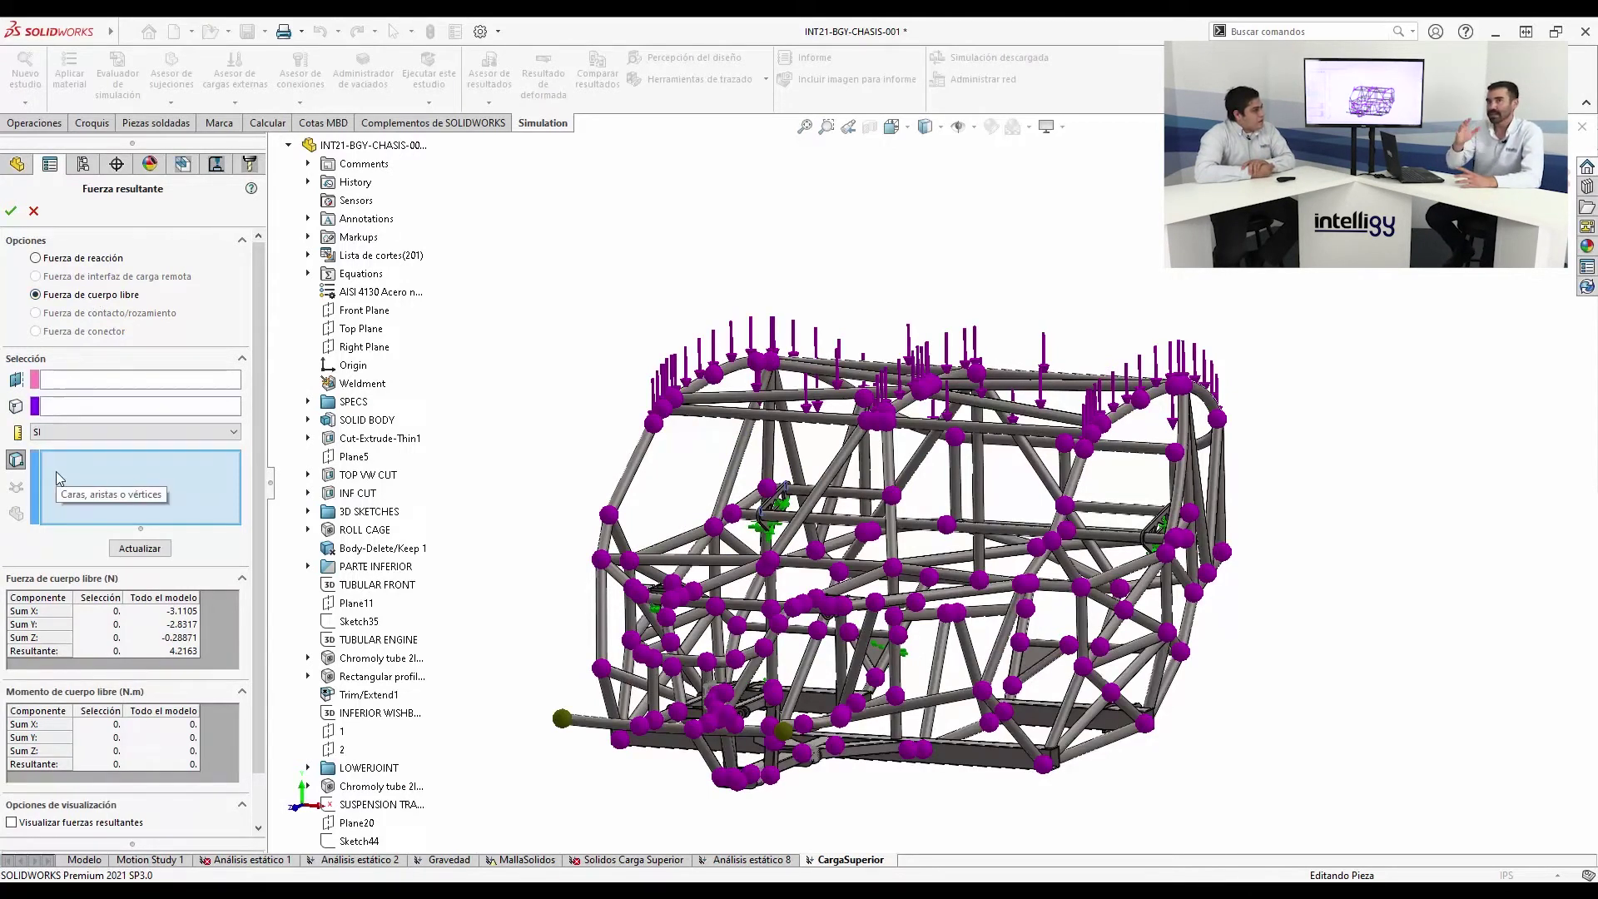
Select two faces of the hole at the upper end of the mounting bracket for the free body force
scroll(861, 485, down, 6)
scroll(861, 484, down, 5)
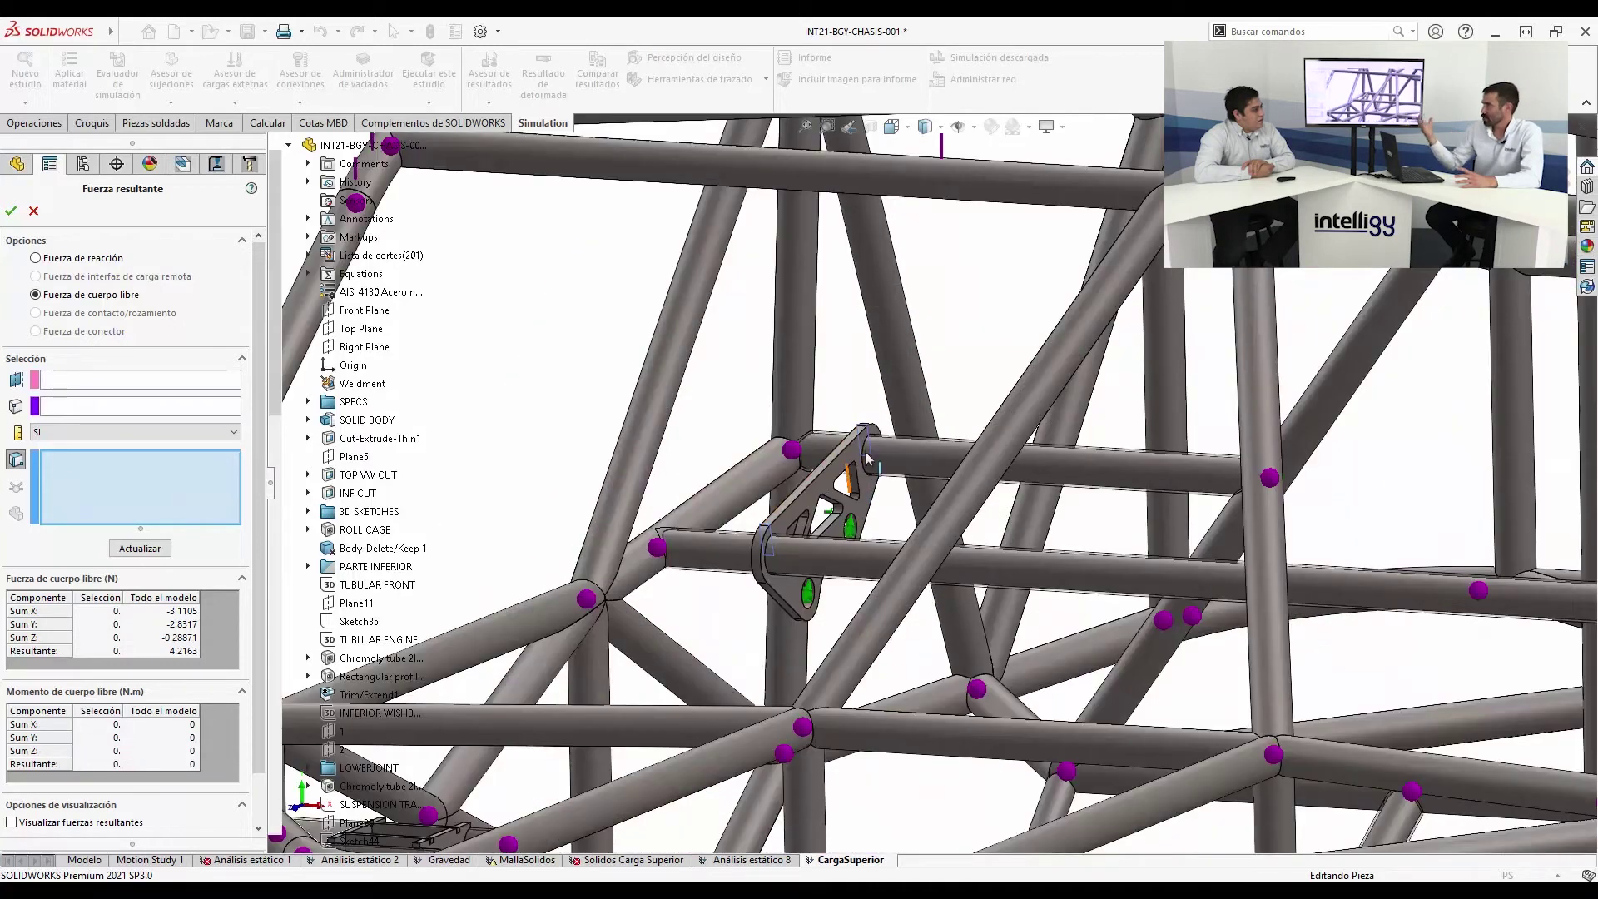
middle_drag(848, 501, 814, 601)
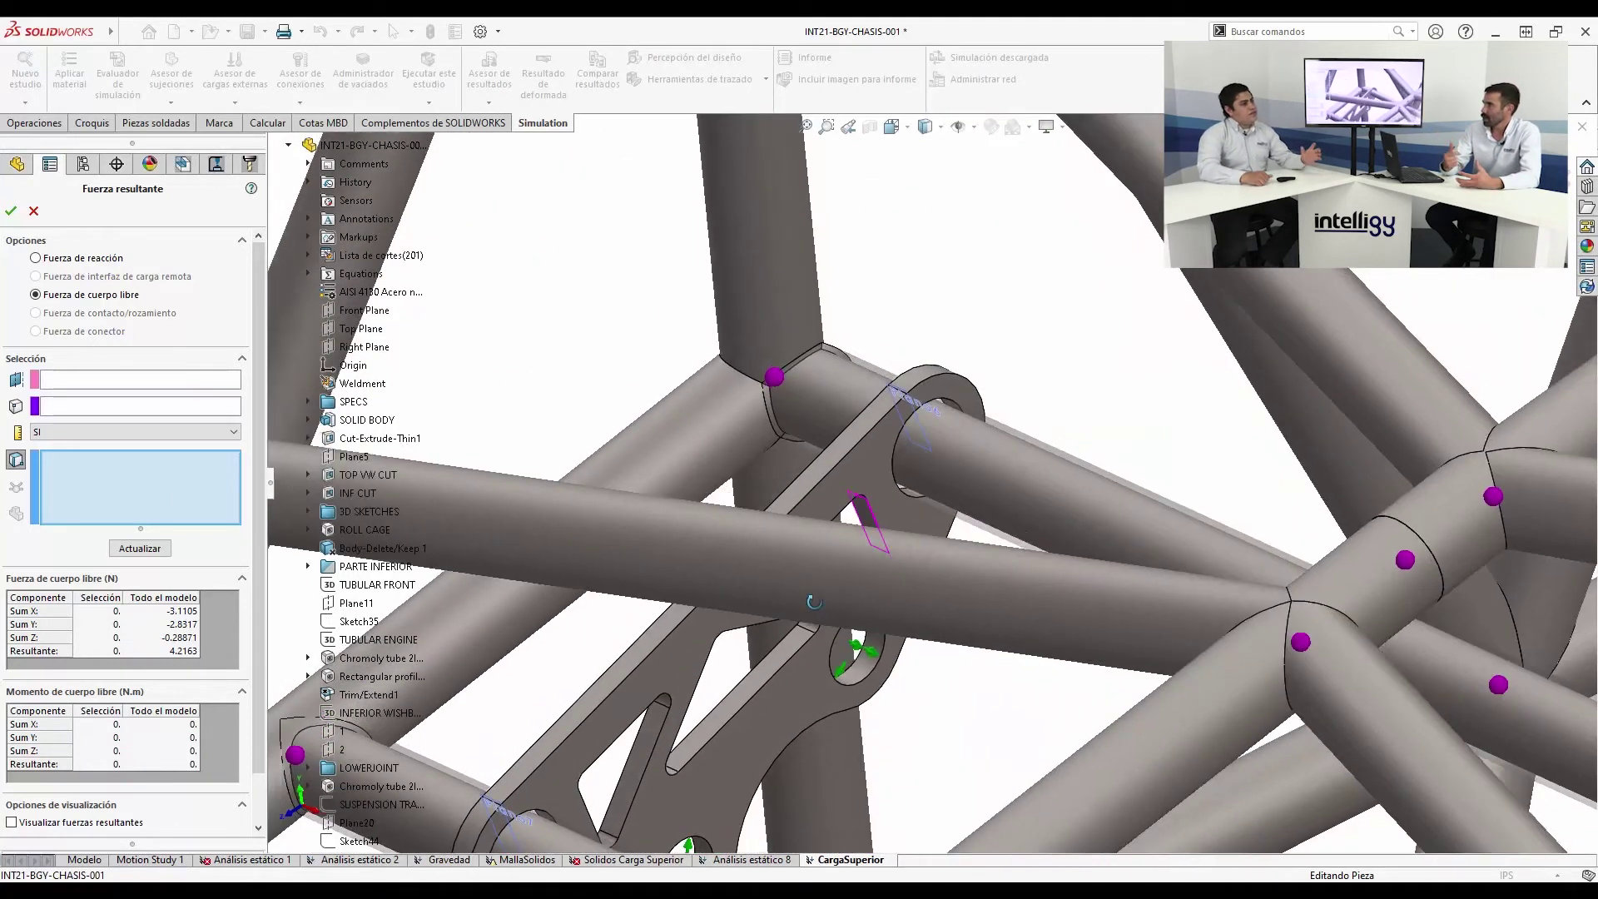
click(951, 414)
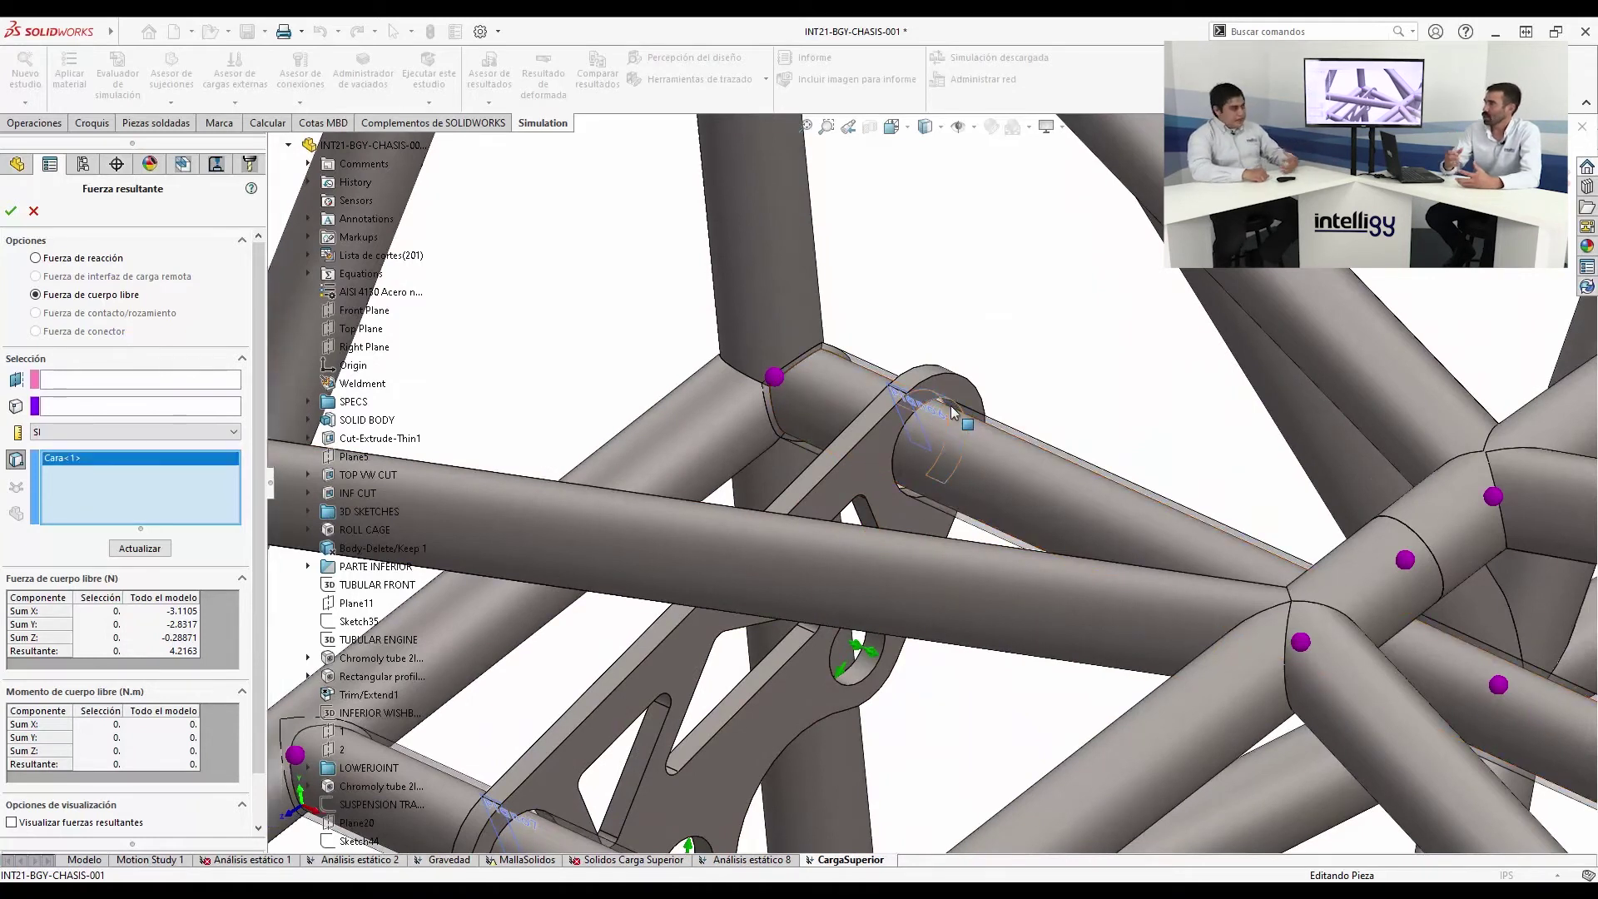
click(910, 491)
Add two faces of the hole at the bracket's lower end and calculate the free body forces of the selection
scroll(692, 731, up, 3)
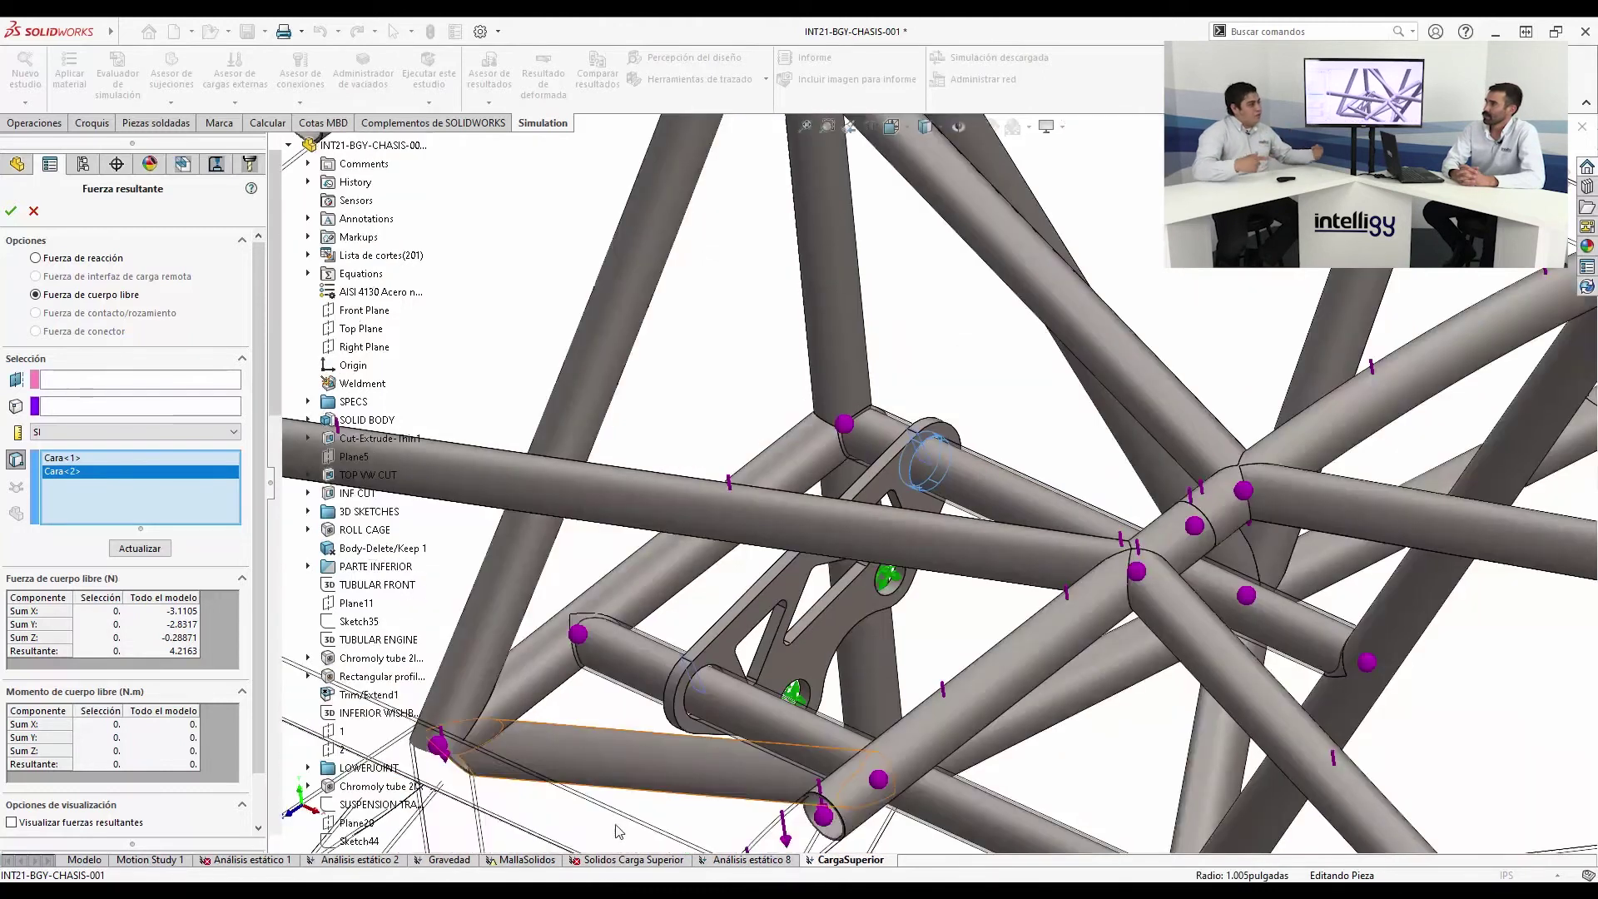
scroll(732, 655, down, 6)
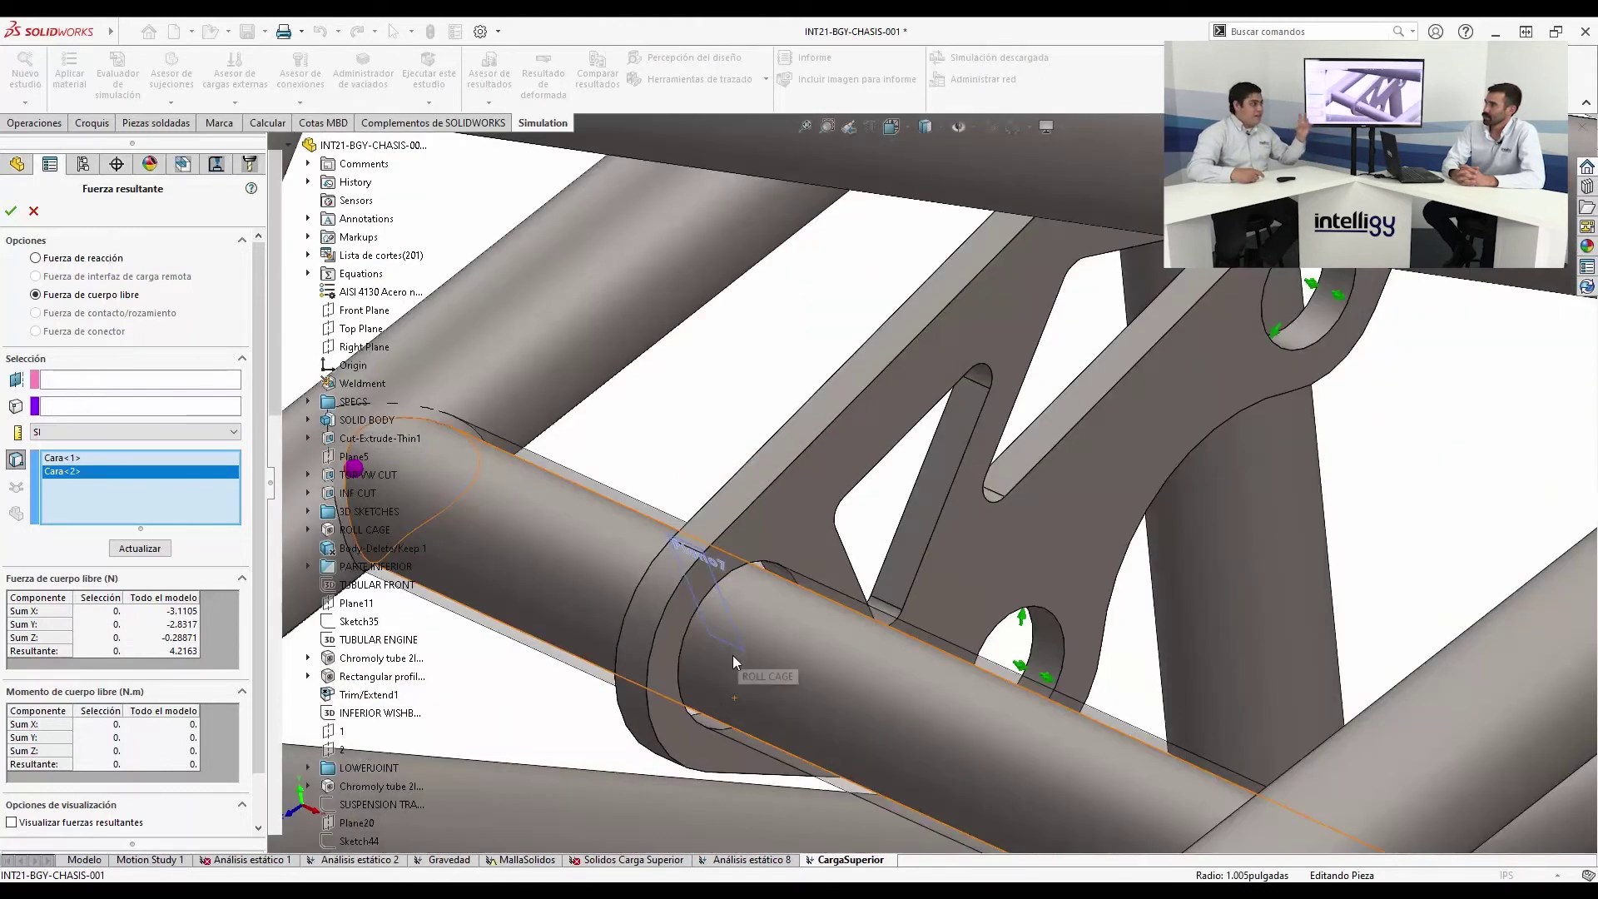
click(709, 722)
click(780, 569)
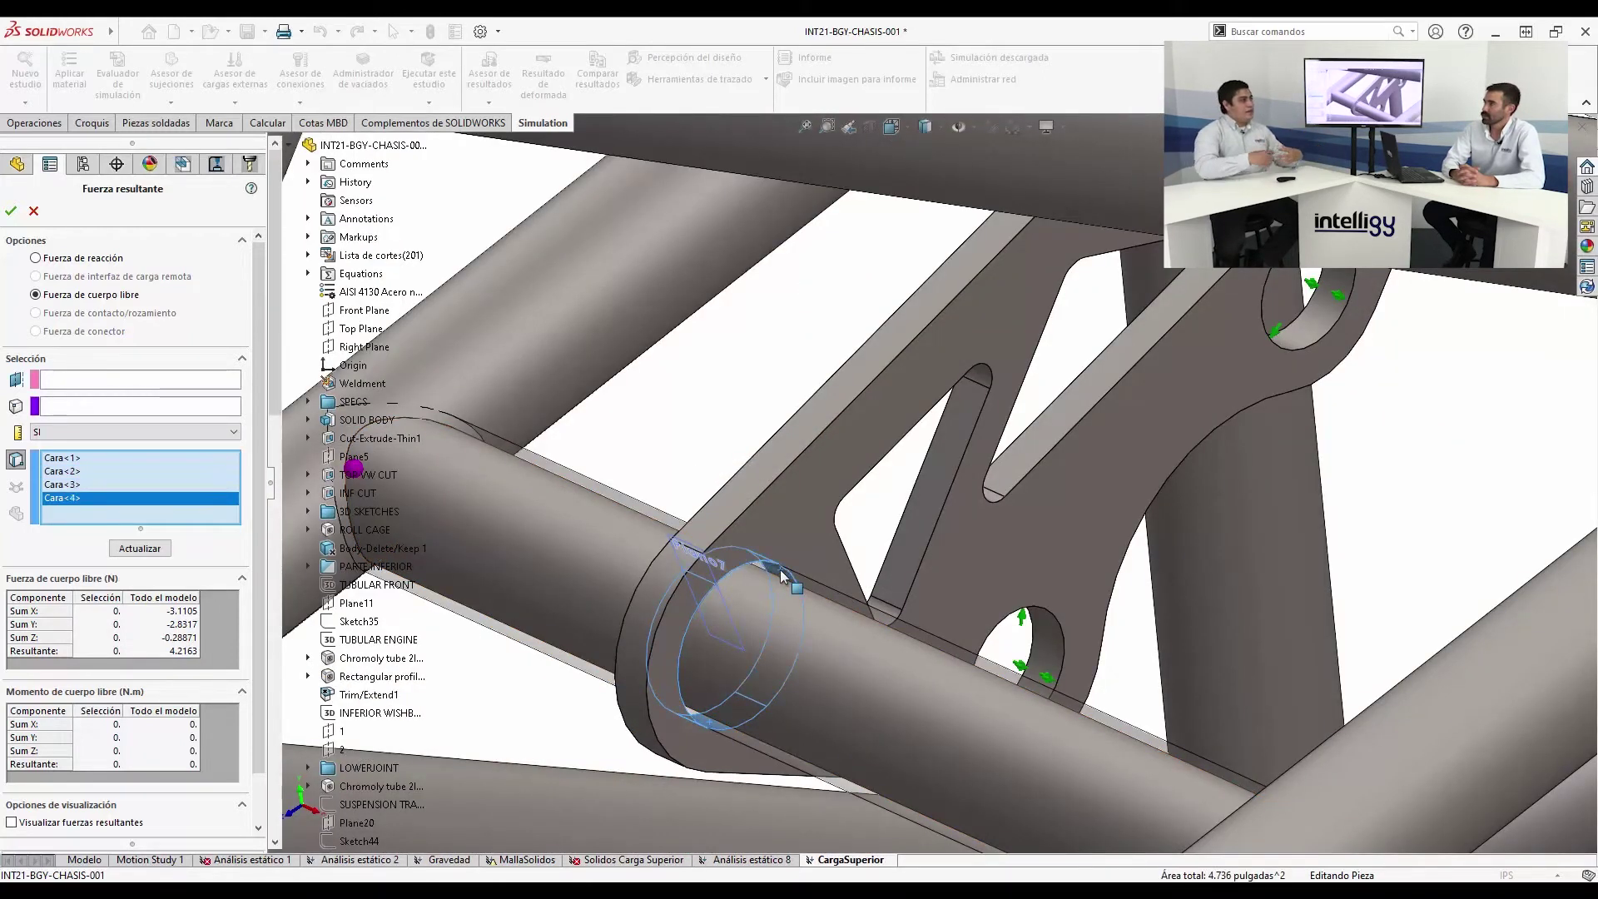
click(133, 548)
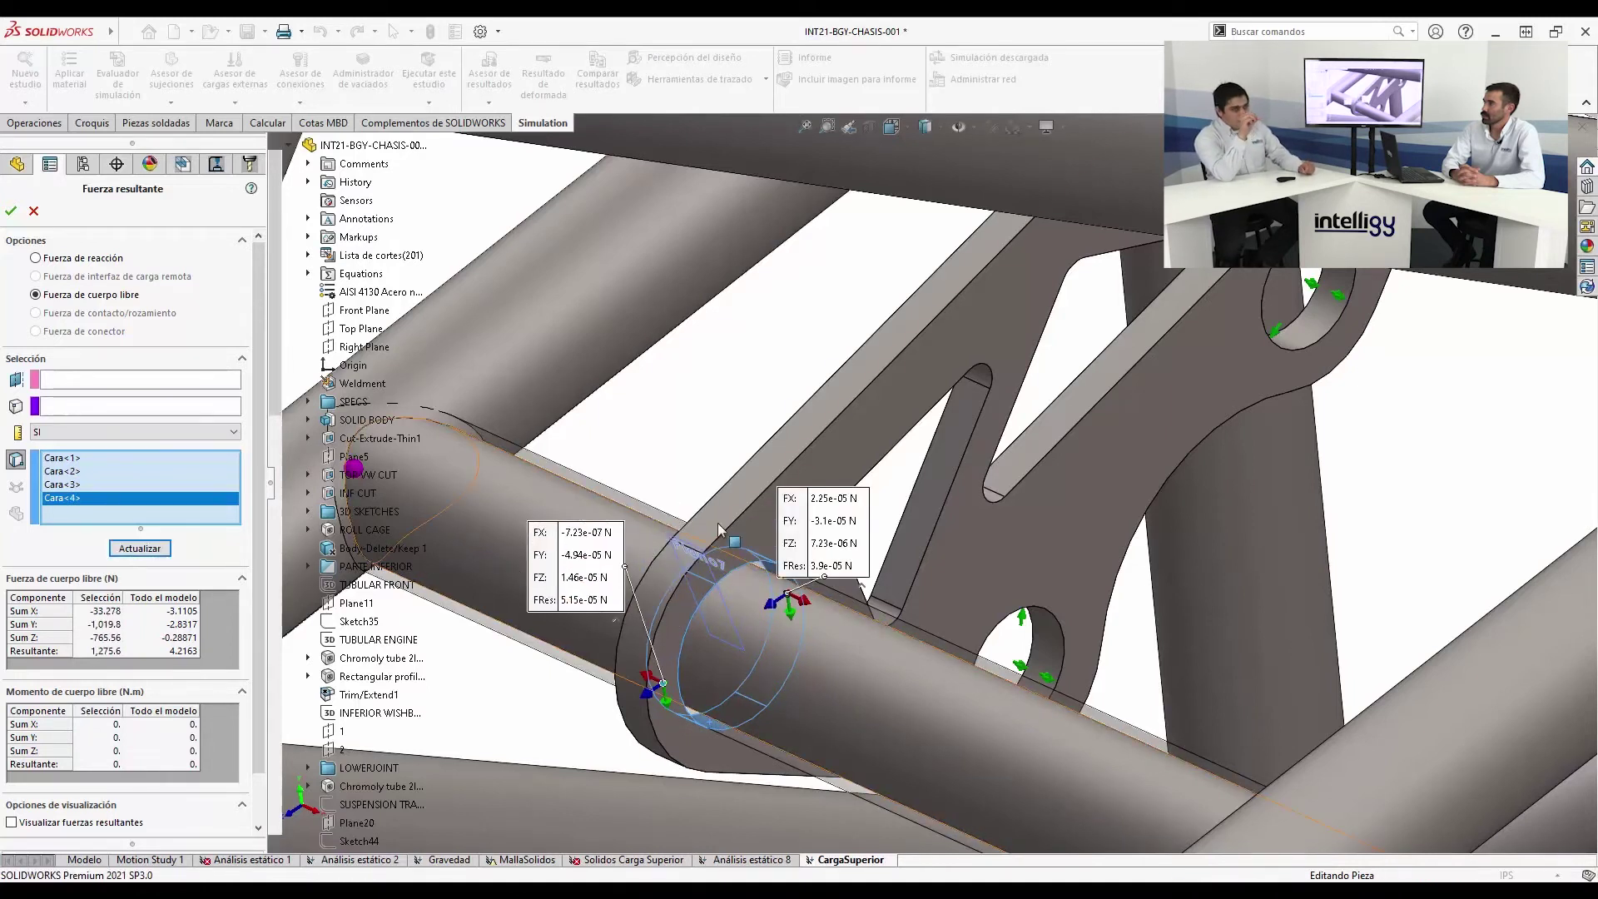
Move the force callouts apart around the mounting bracket so each one can be read
scroll(717, 524, up, 5)
drag(1228, 360, 1324, 236)
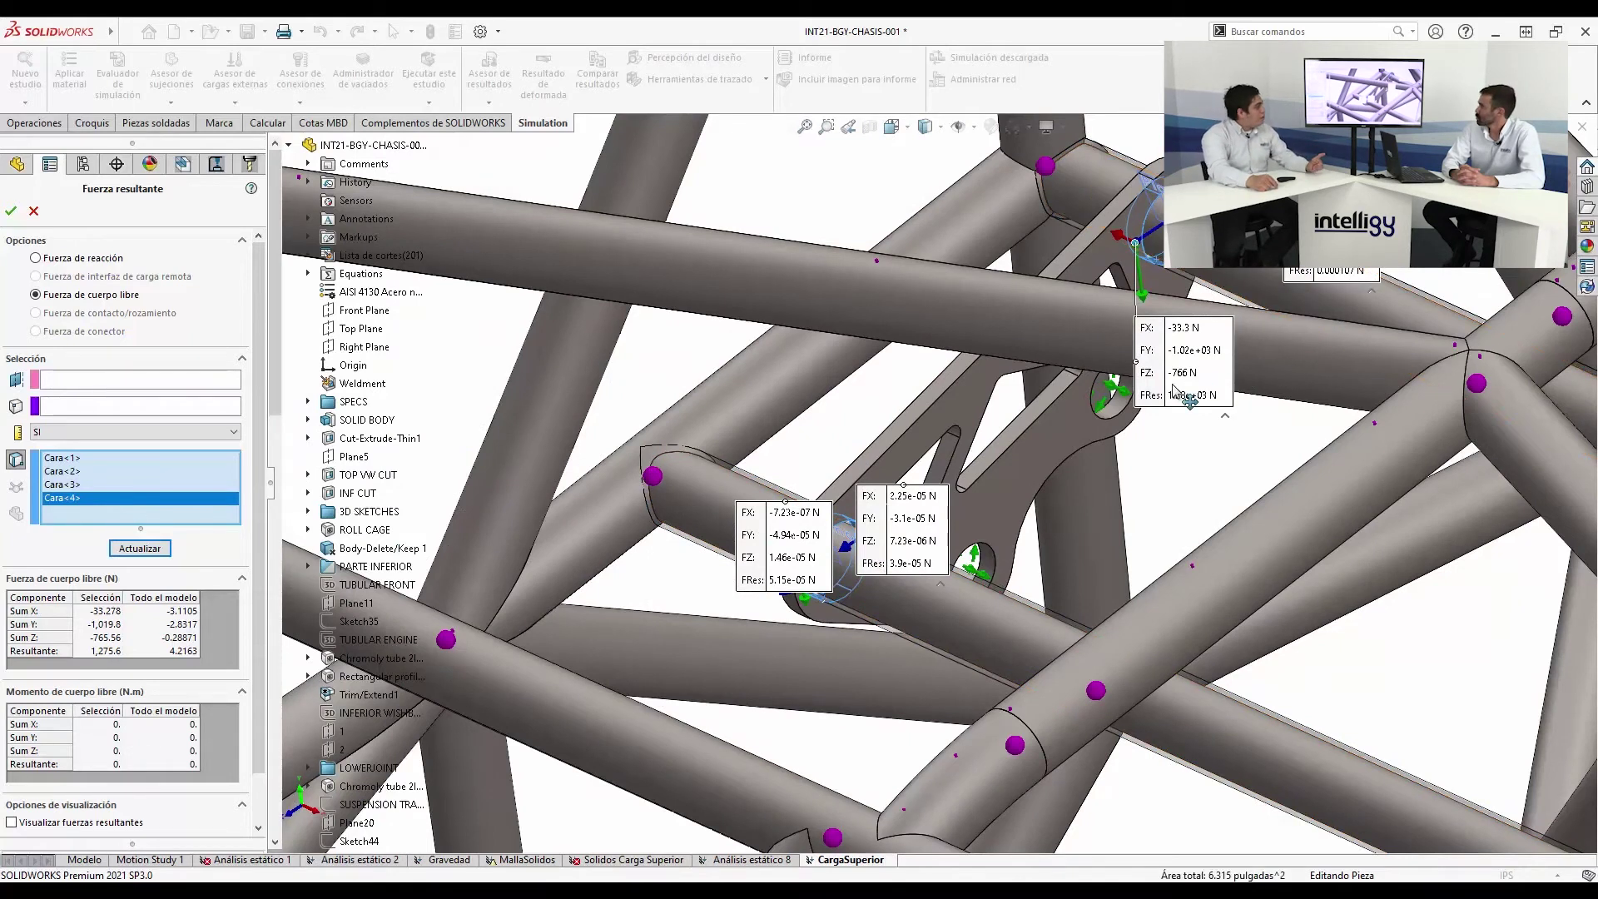
drag(966, 520, 992, 516)
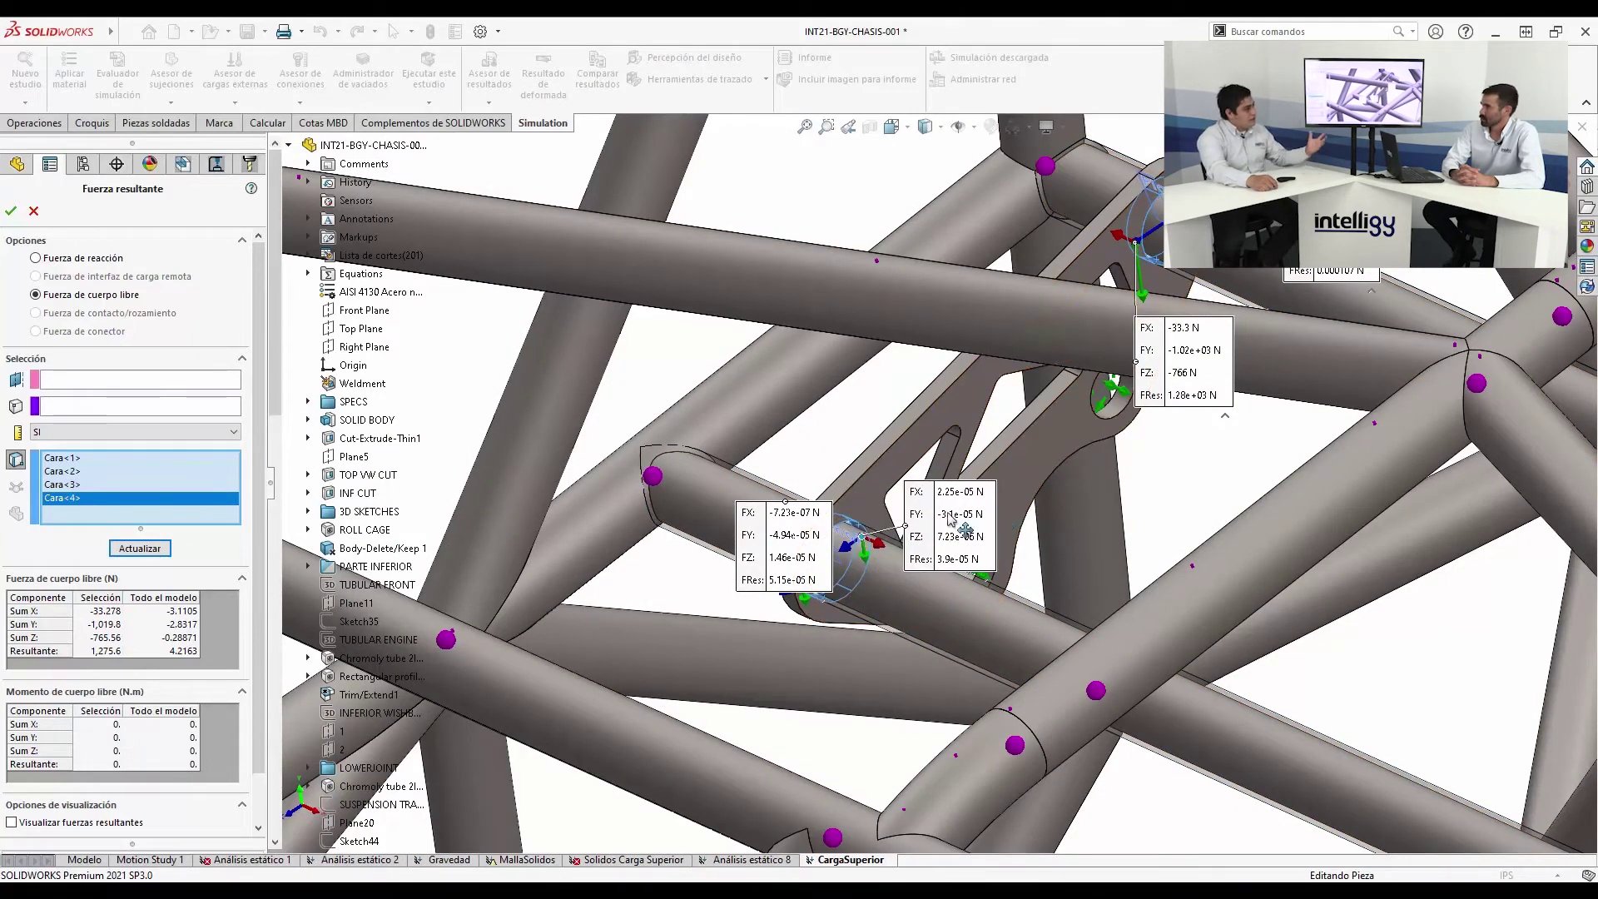
drag(777, 547, 689, 609)
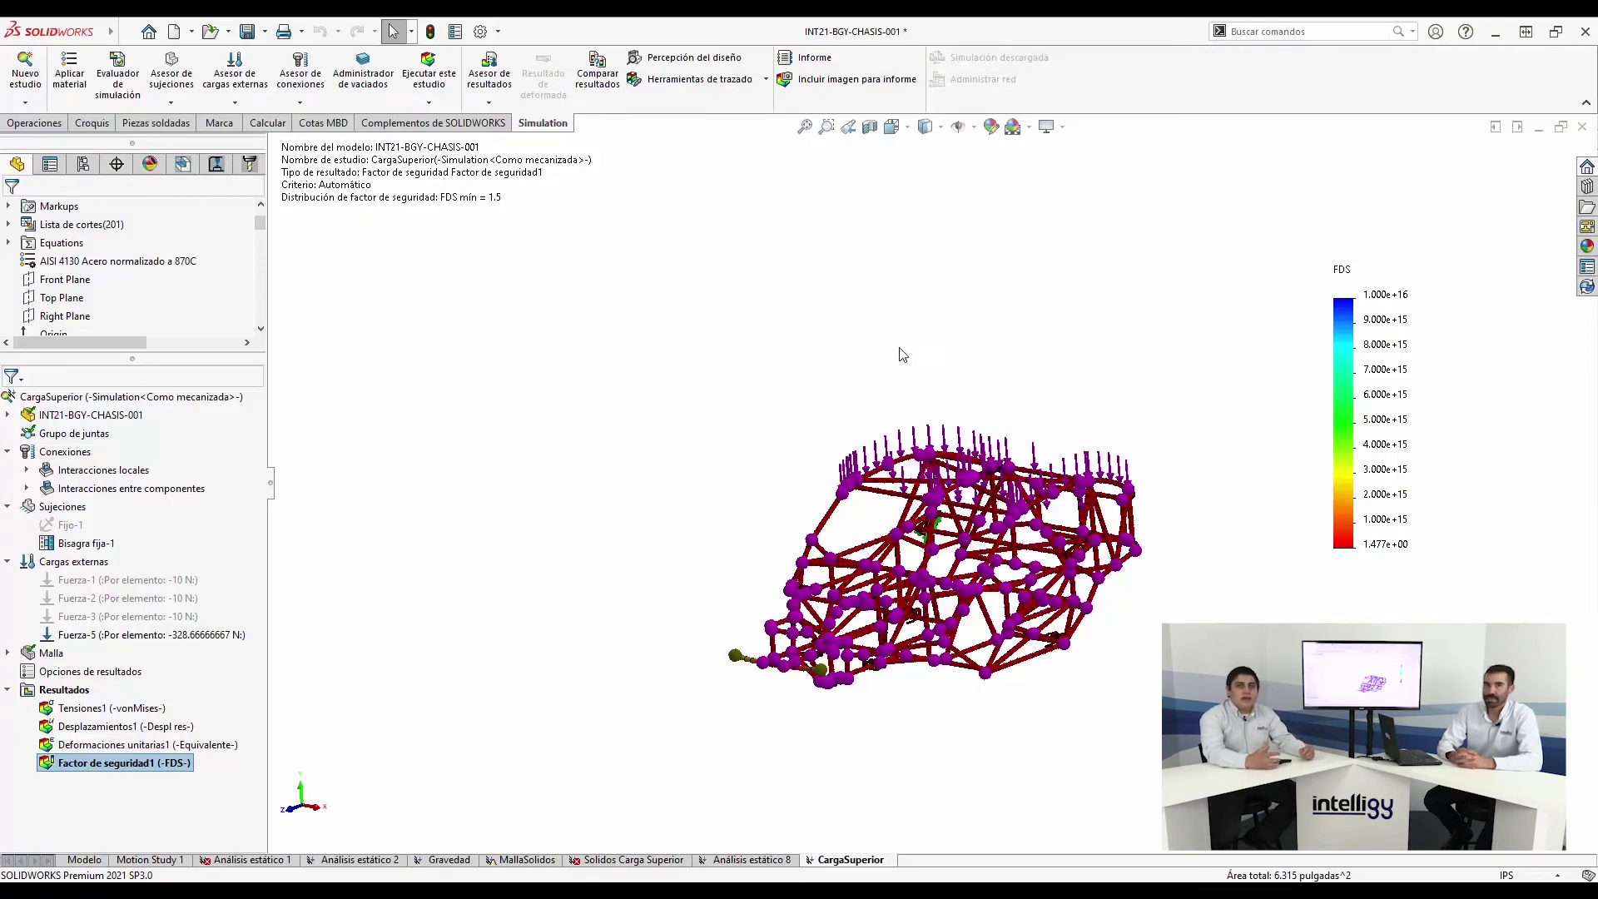
Set the factor of safety legend to floating number format and show the minimum and maximum annotations on the plot
double_click(1340, 277)
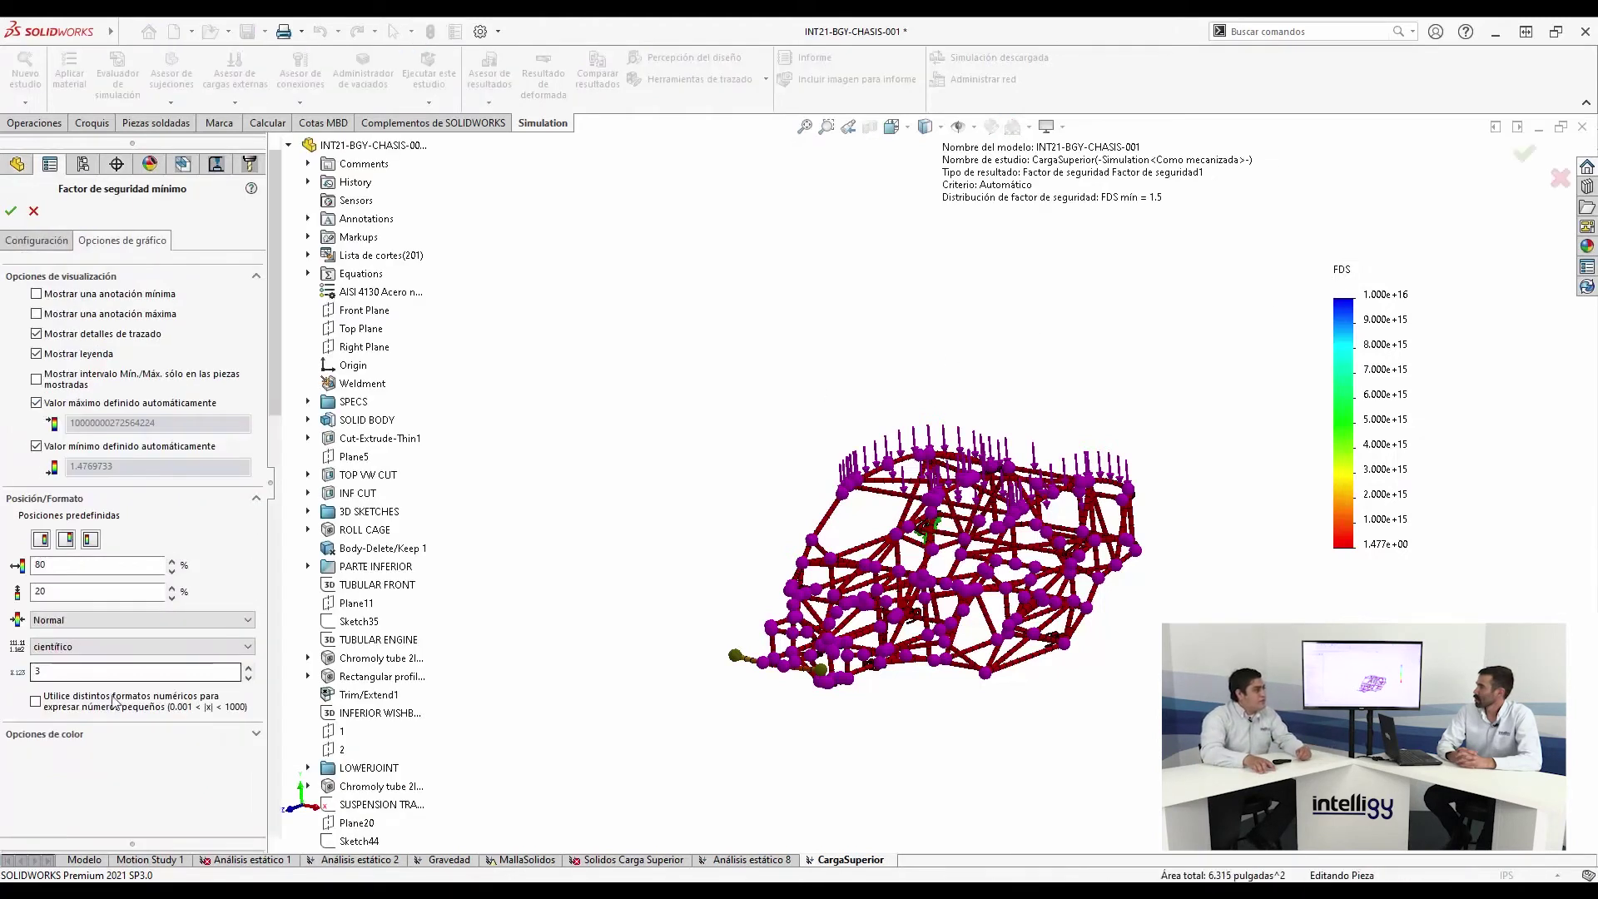
click(117, 643)
click(67, 659)
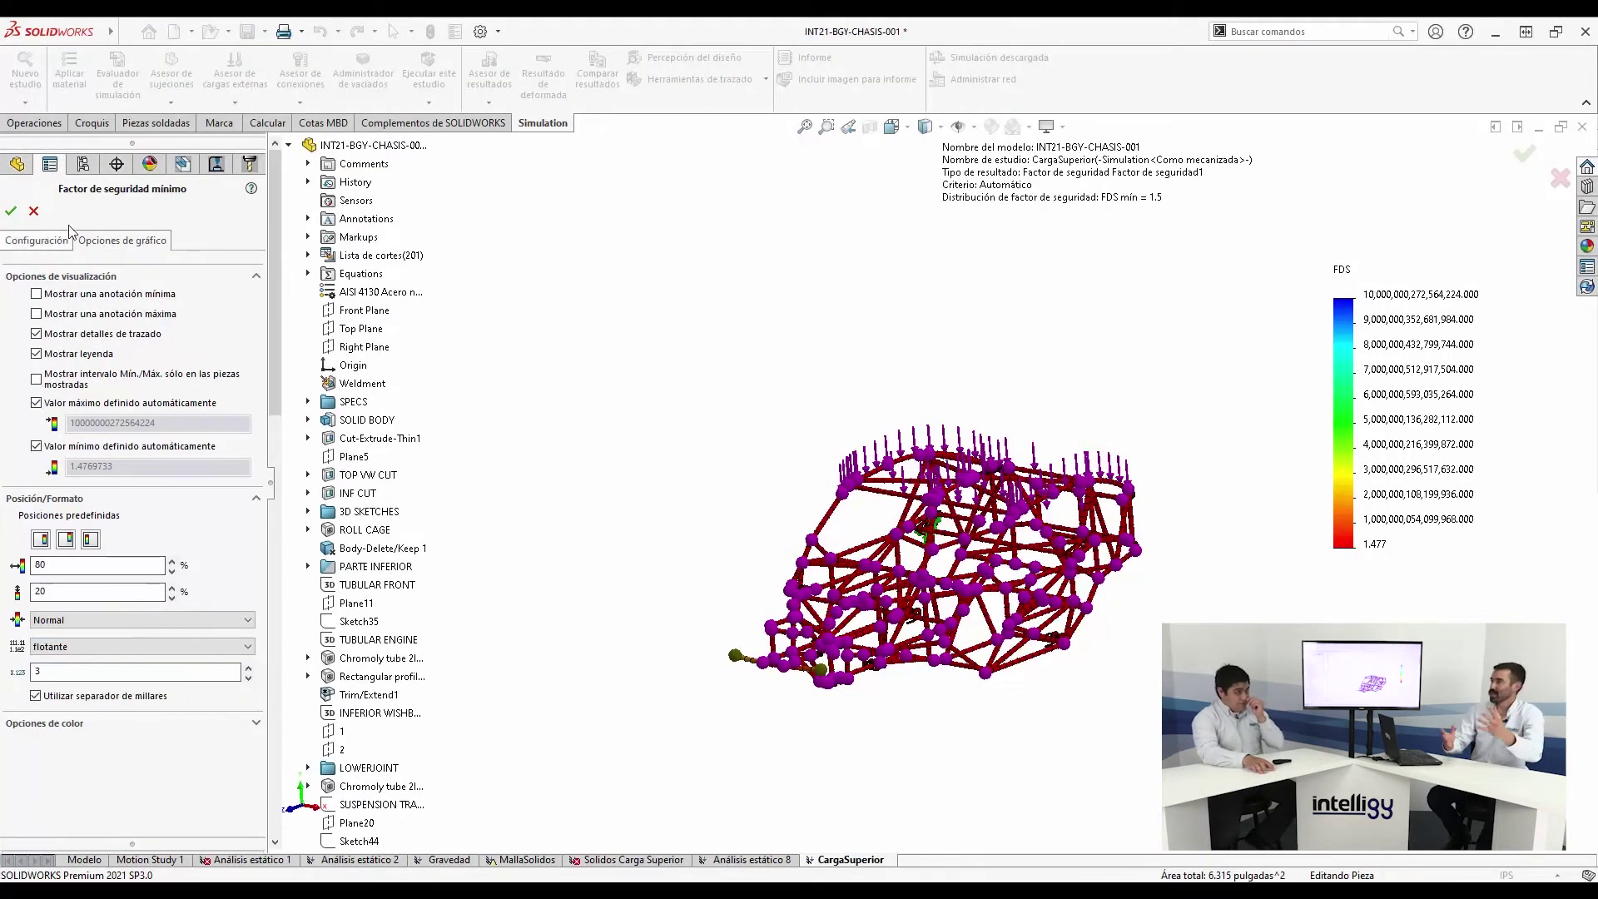
click(36, 294)
click(36, 314)
click(11, 212)
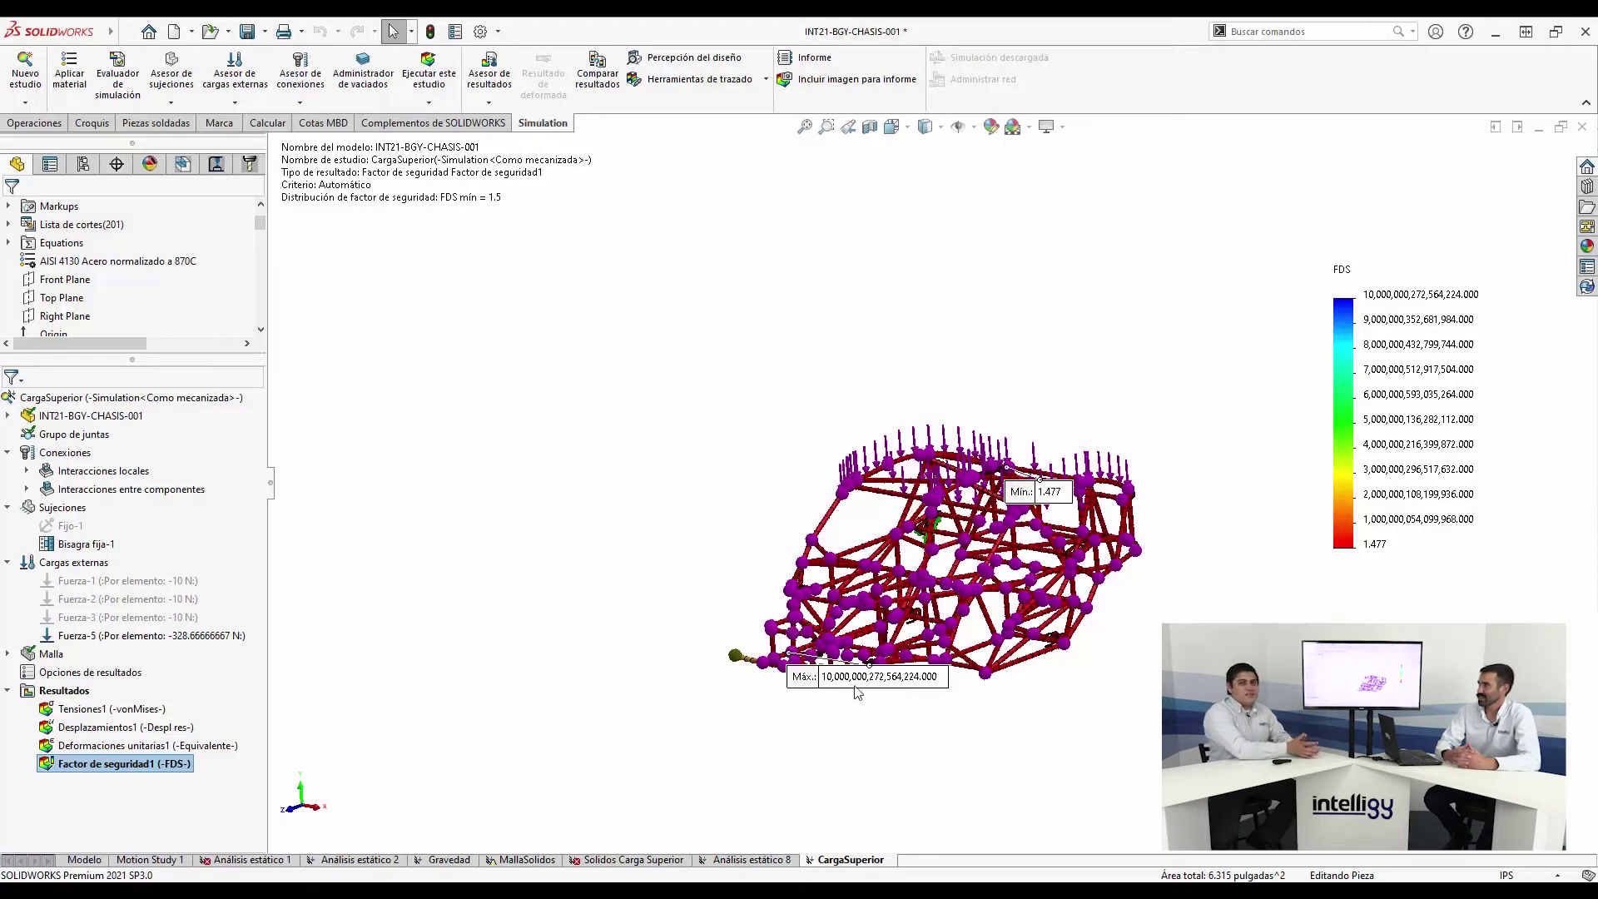
Move the maximum and minimum factor of safety annotations clear of the chassis and inspect the tube where the minimum occurs
drag(849, 677, 486, 549)
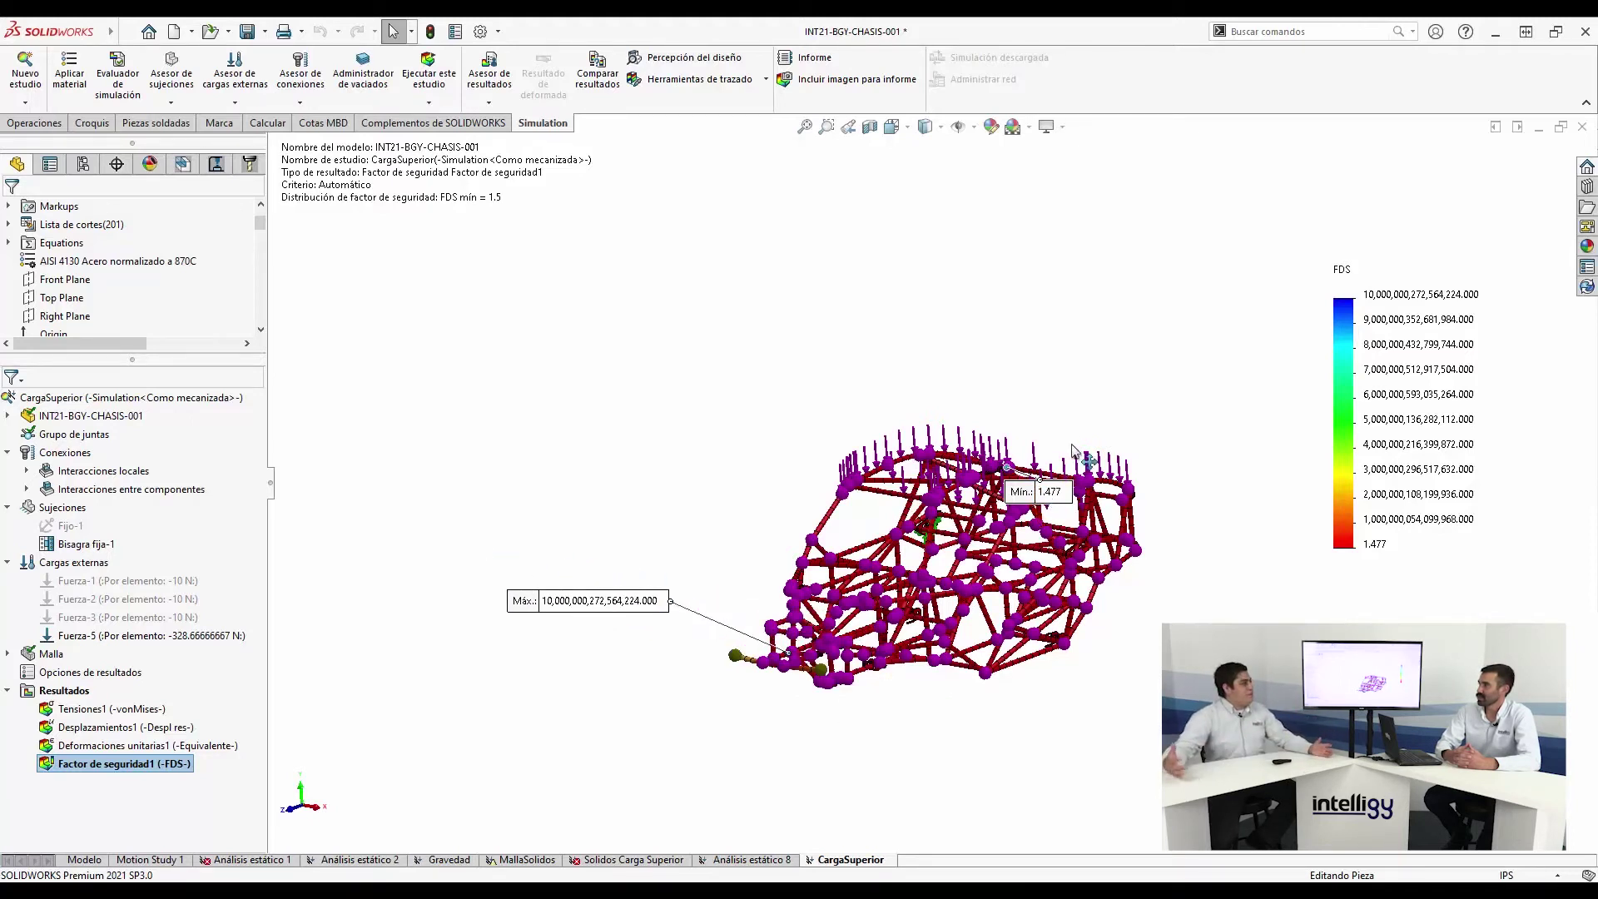
drag(1070, 456, 1112, 398)
mouse_move(1032, 473)
middle_down()
mouse_move(1009, 476)
mouse_move(1017, 504)
mouse_move(1046, 501)
middle_up()
scroll(1045, 499, down, 2)
scroll(965, 456, down, 5)
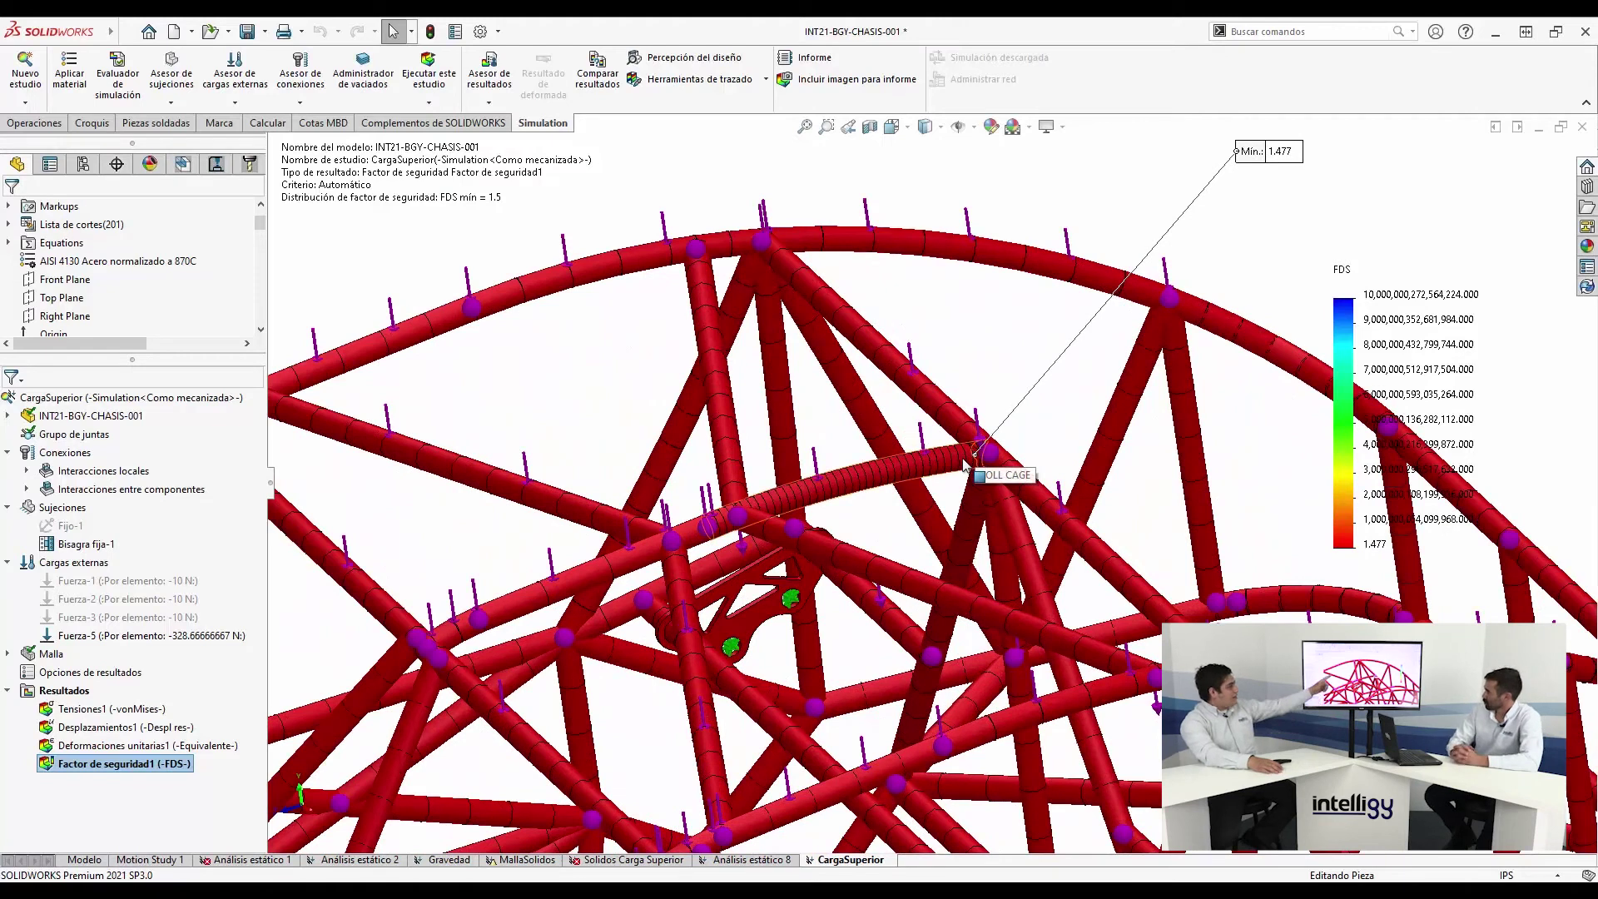
Turn off the automatic maximum of the factor of safety legend and set the maximum to 3
double_click(1349, 270)
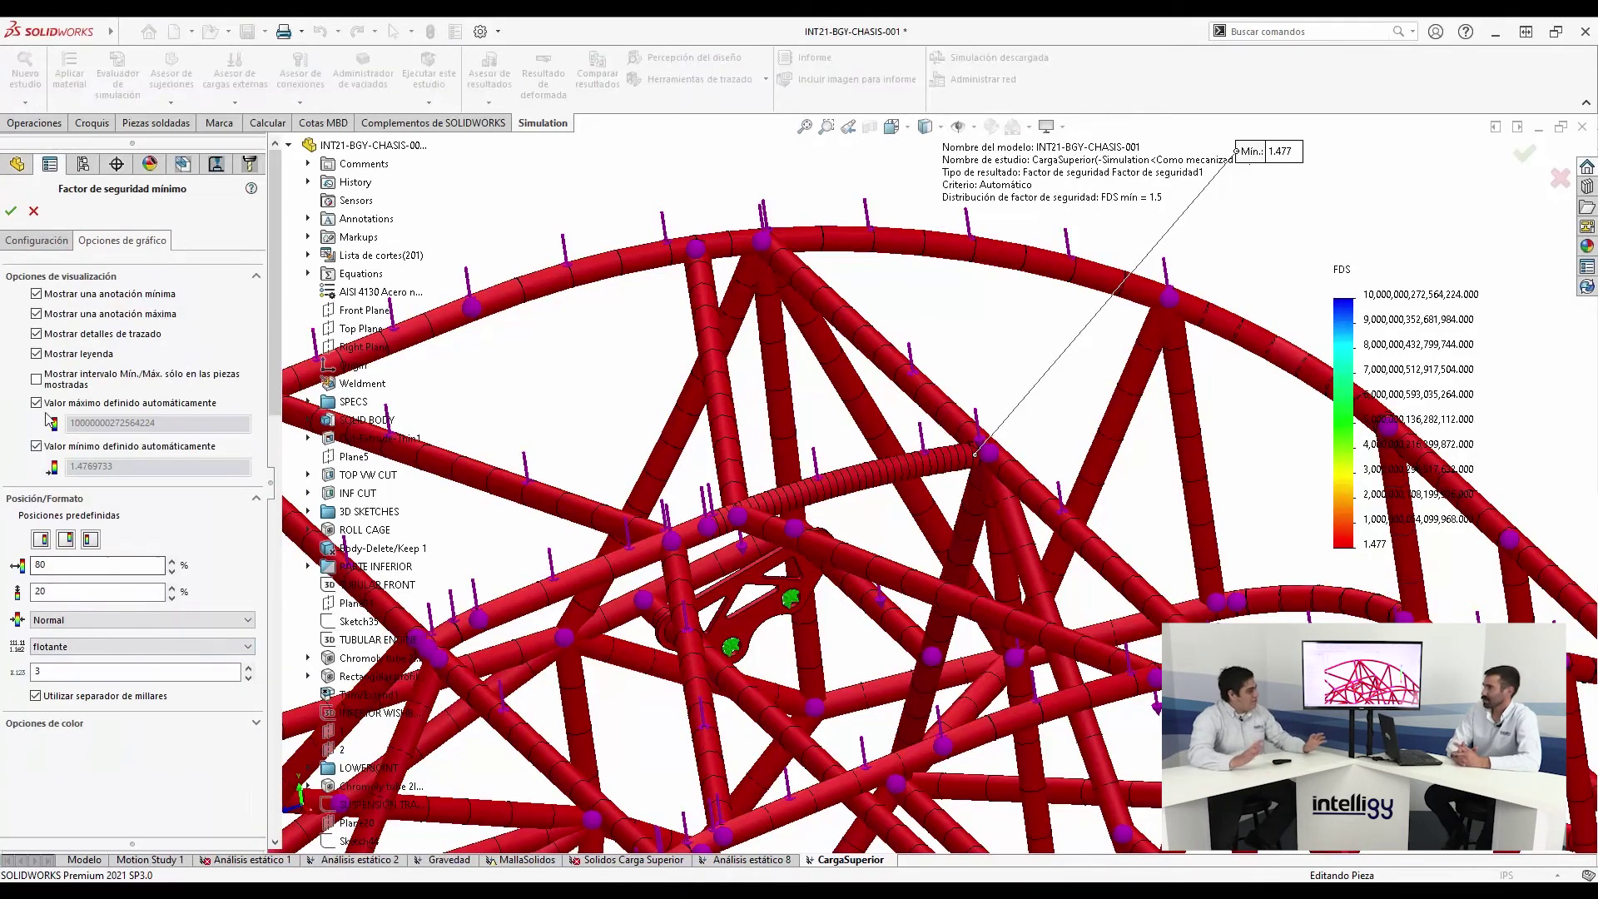
click(37, 403)
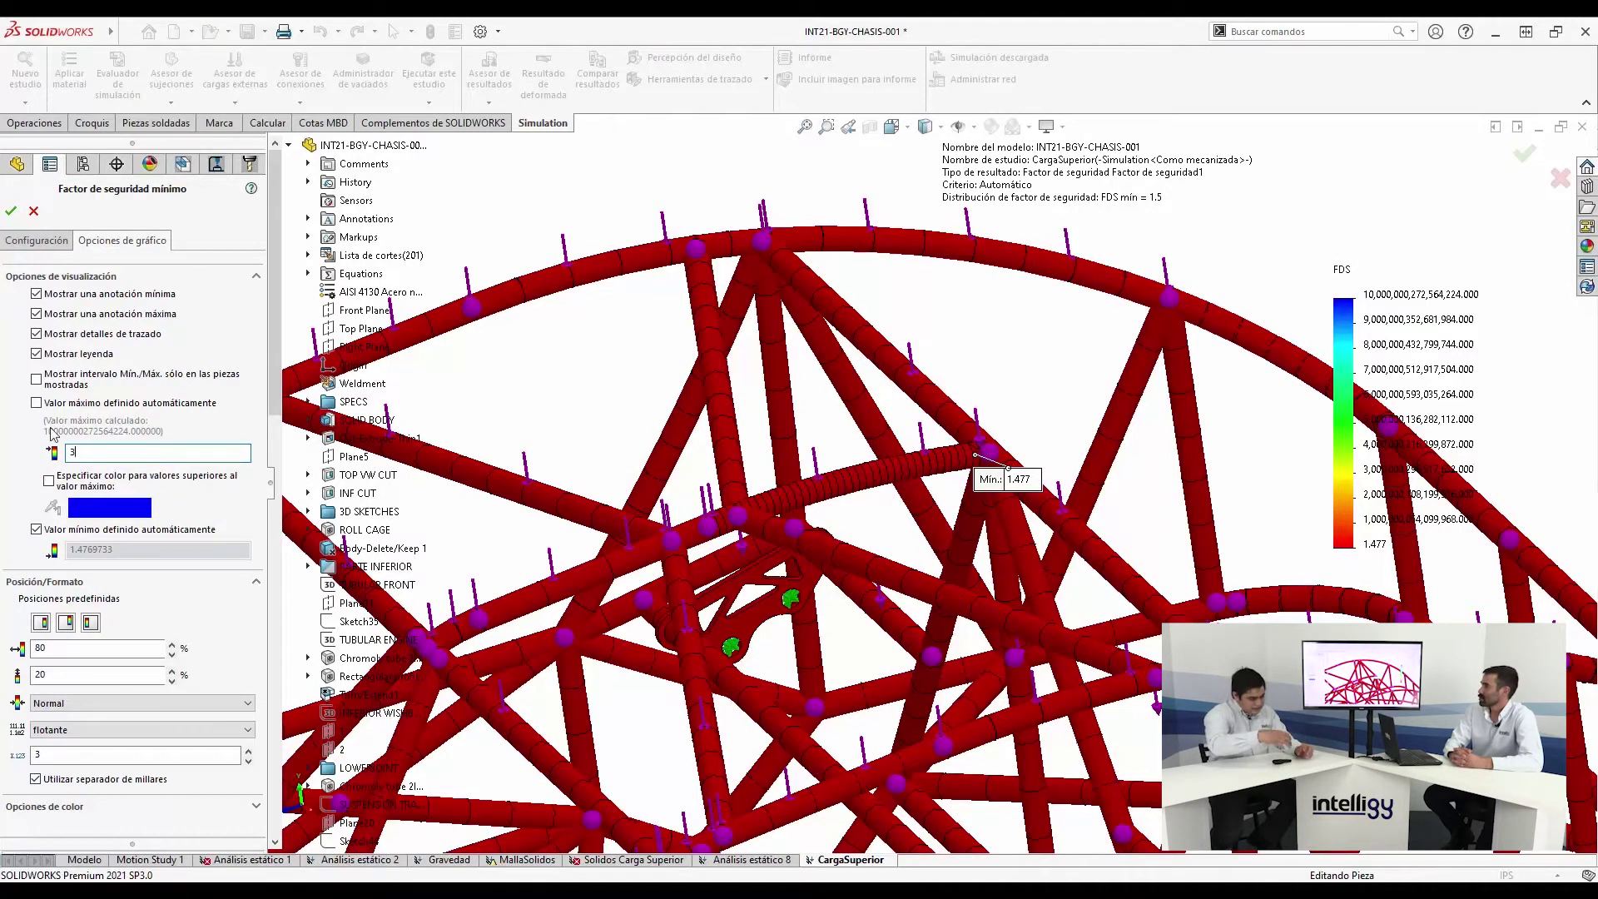
click(13, 211)
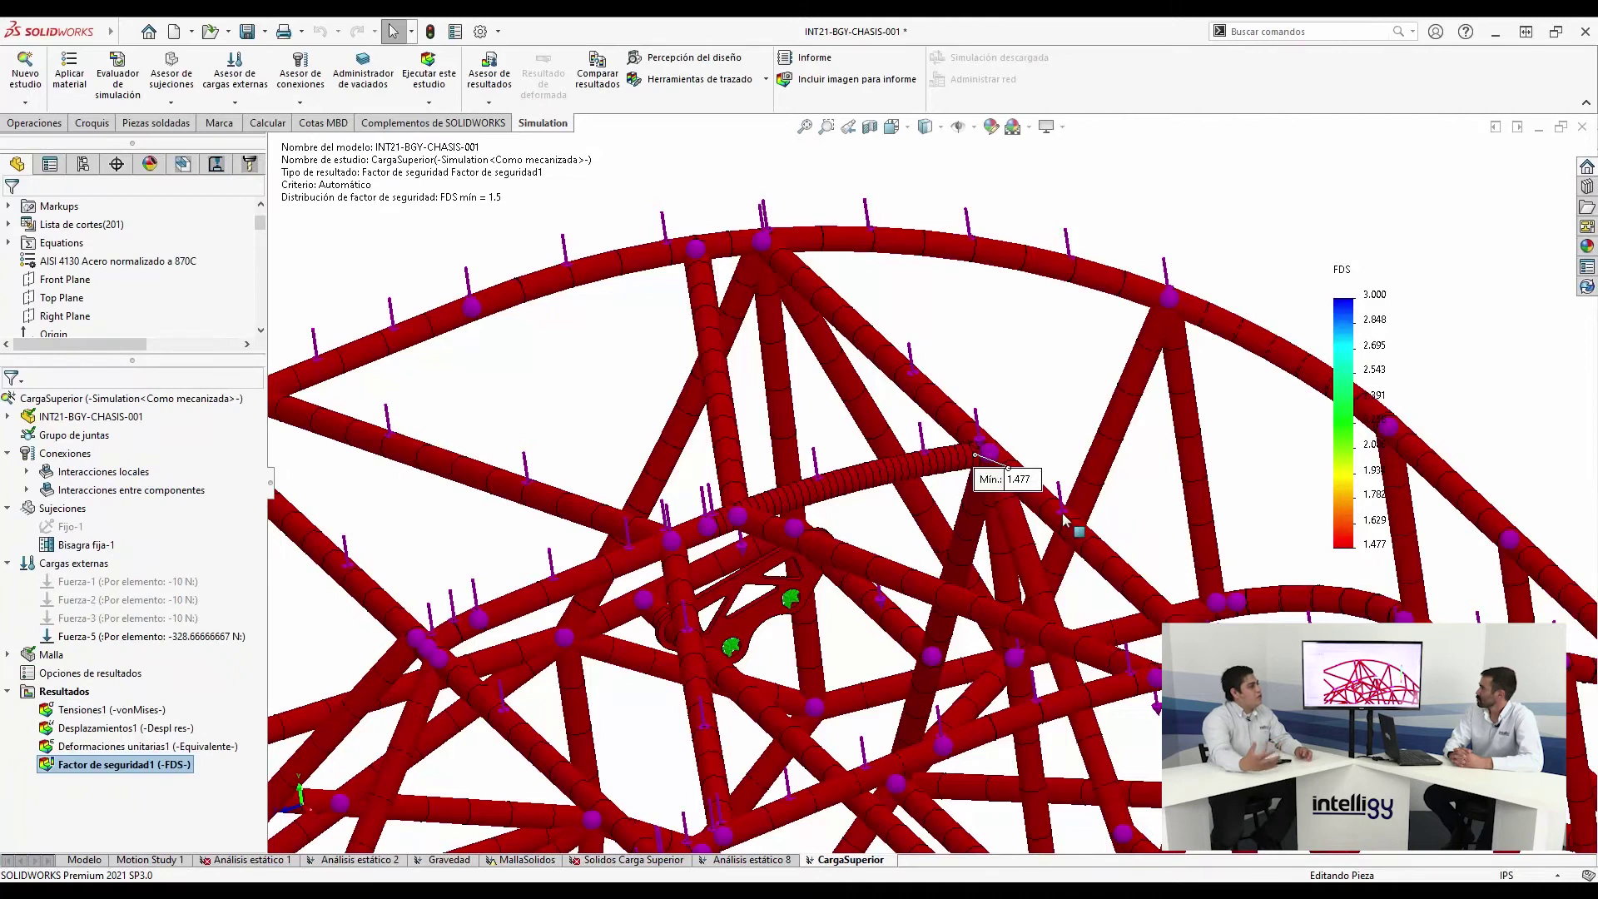
Examine the factor of safety colours over the whole chassis and around the front tube where the maximum is marked
scroll(1062, 532, up, 5)
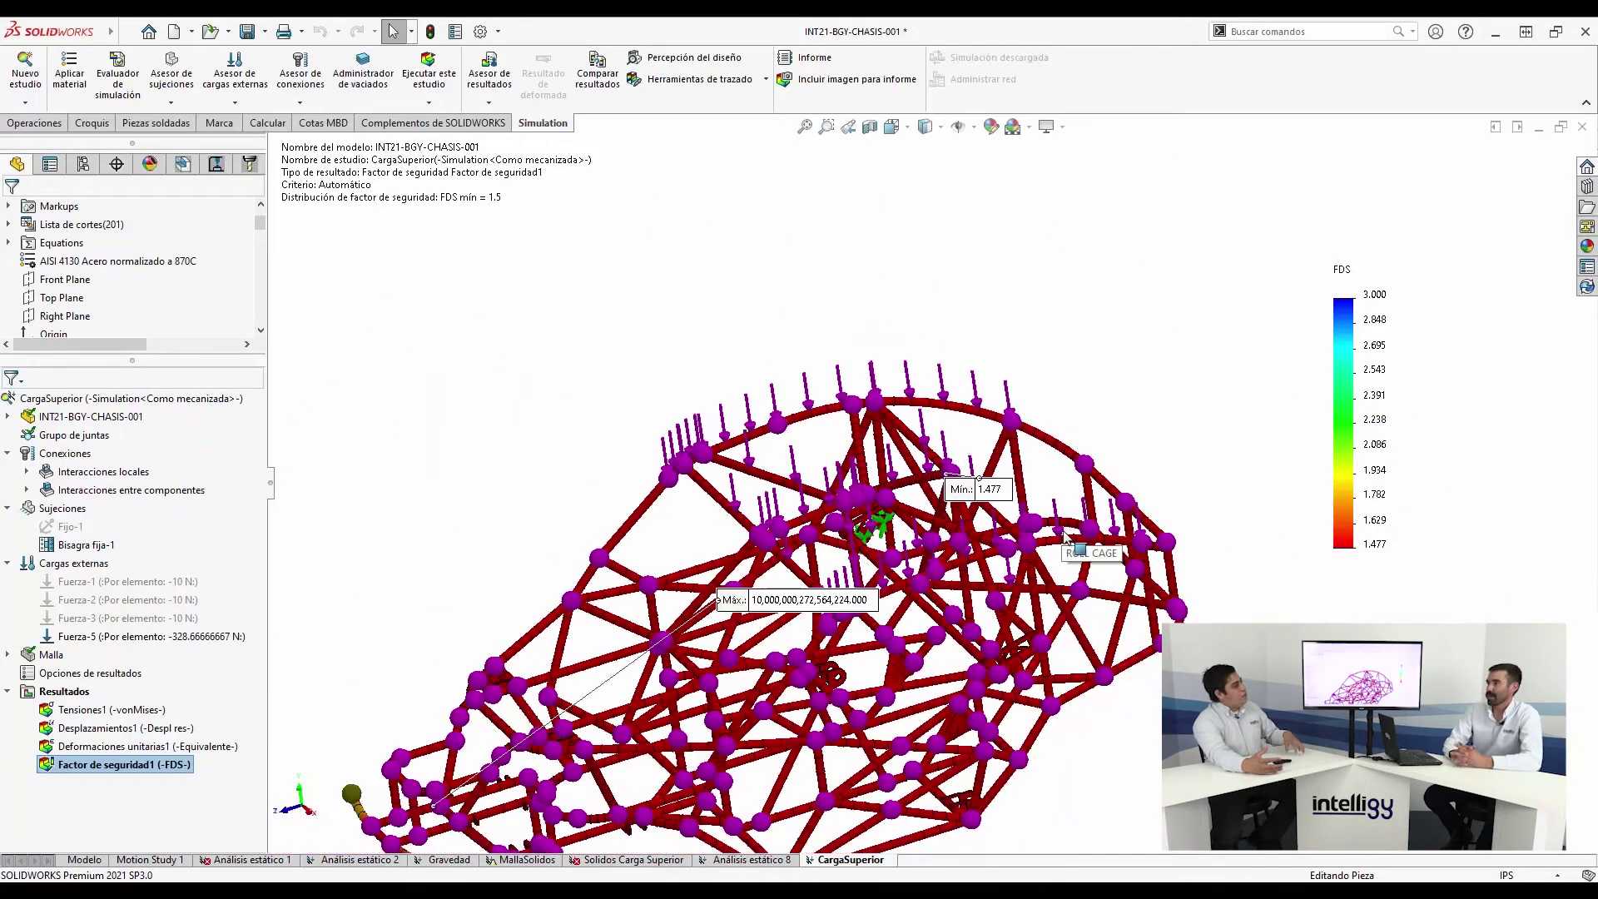
scroll(958, 652, up, 3)
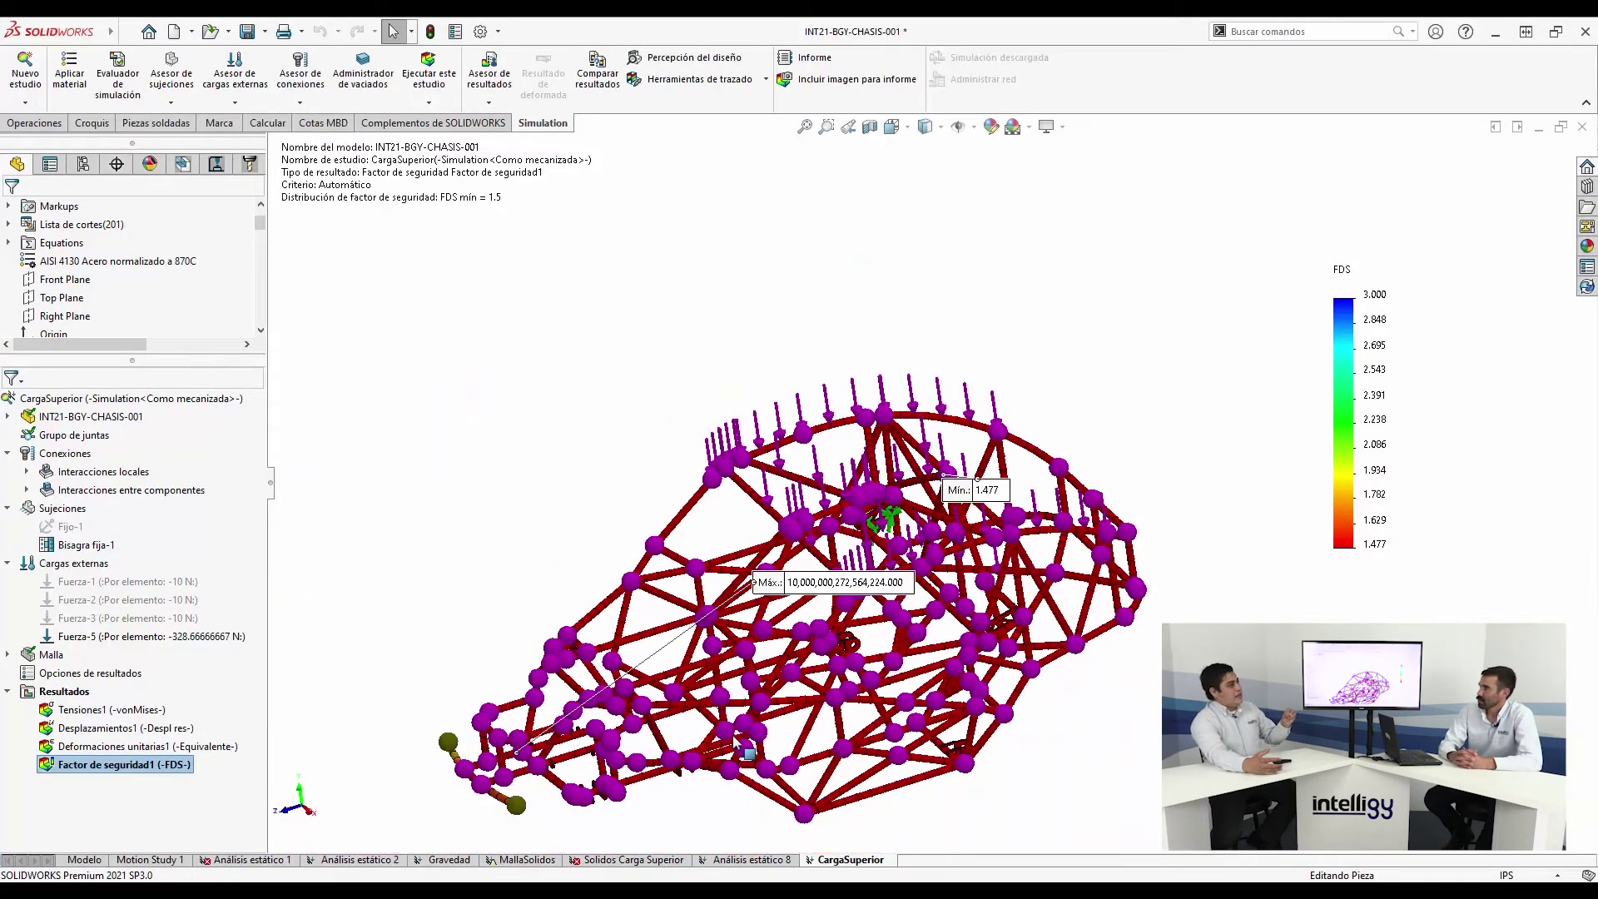
scroll(630, 726, down, 10)
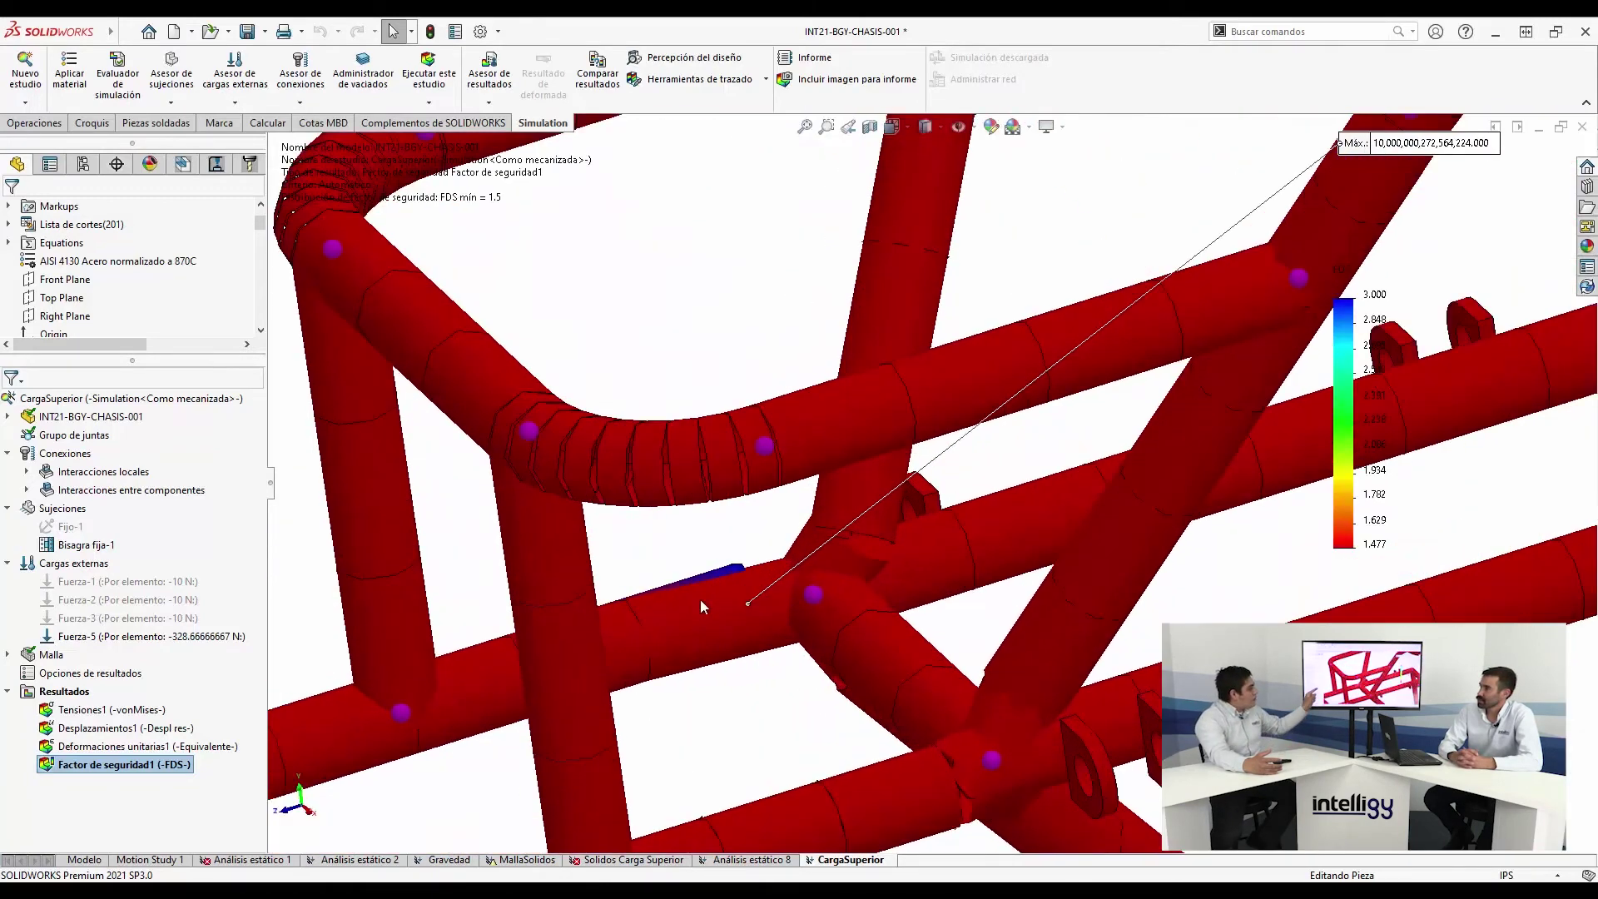
middle_drag(724, 599, 712, 743)
scroll(709, 666, up, 10)
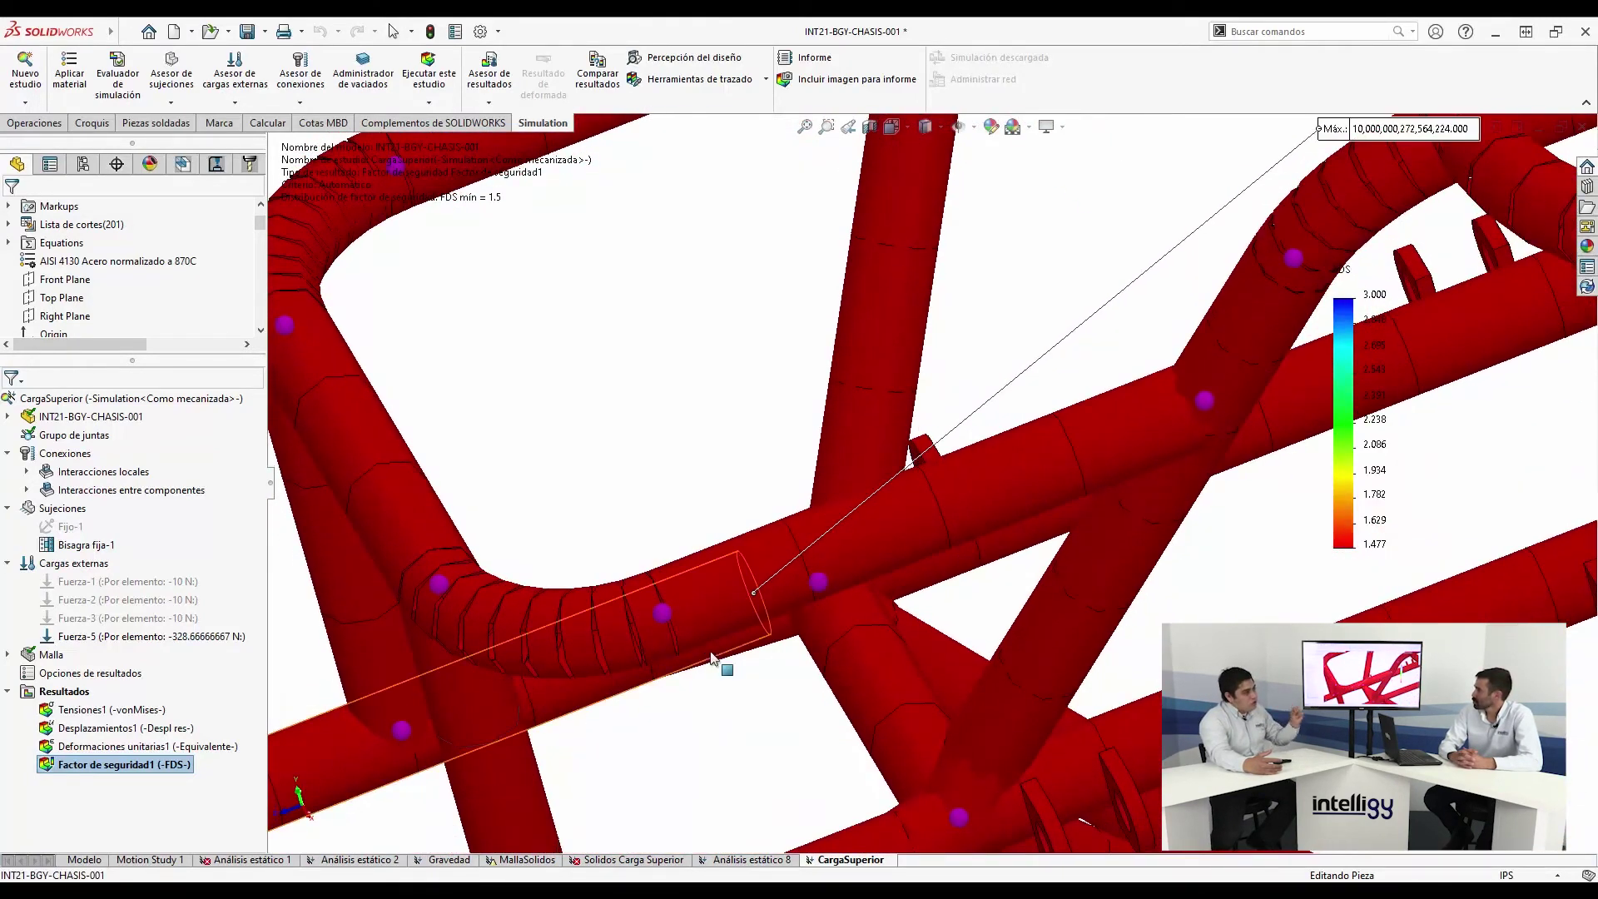
scroll(714, 648, up, 3)
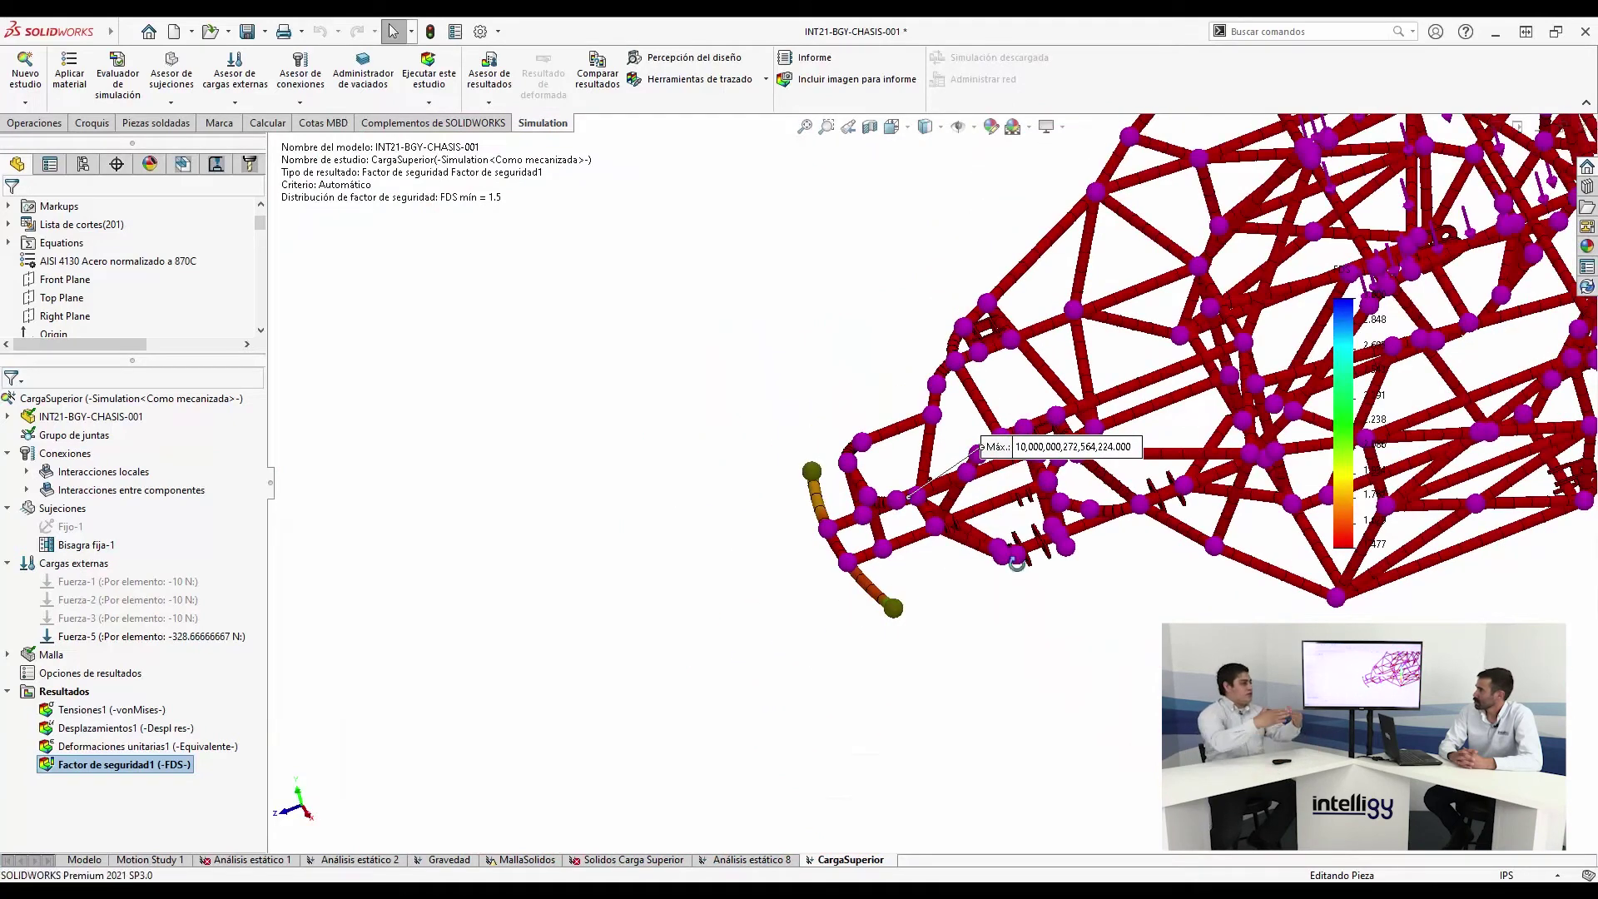
scroll(1016, 587, up, 6)
scroll(1266, 500, up, 4)
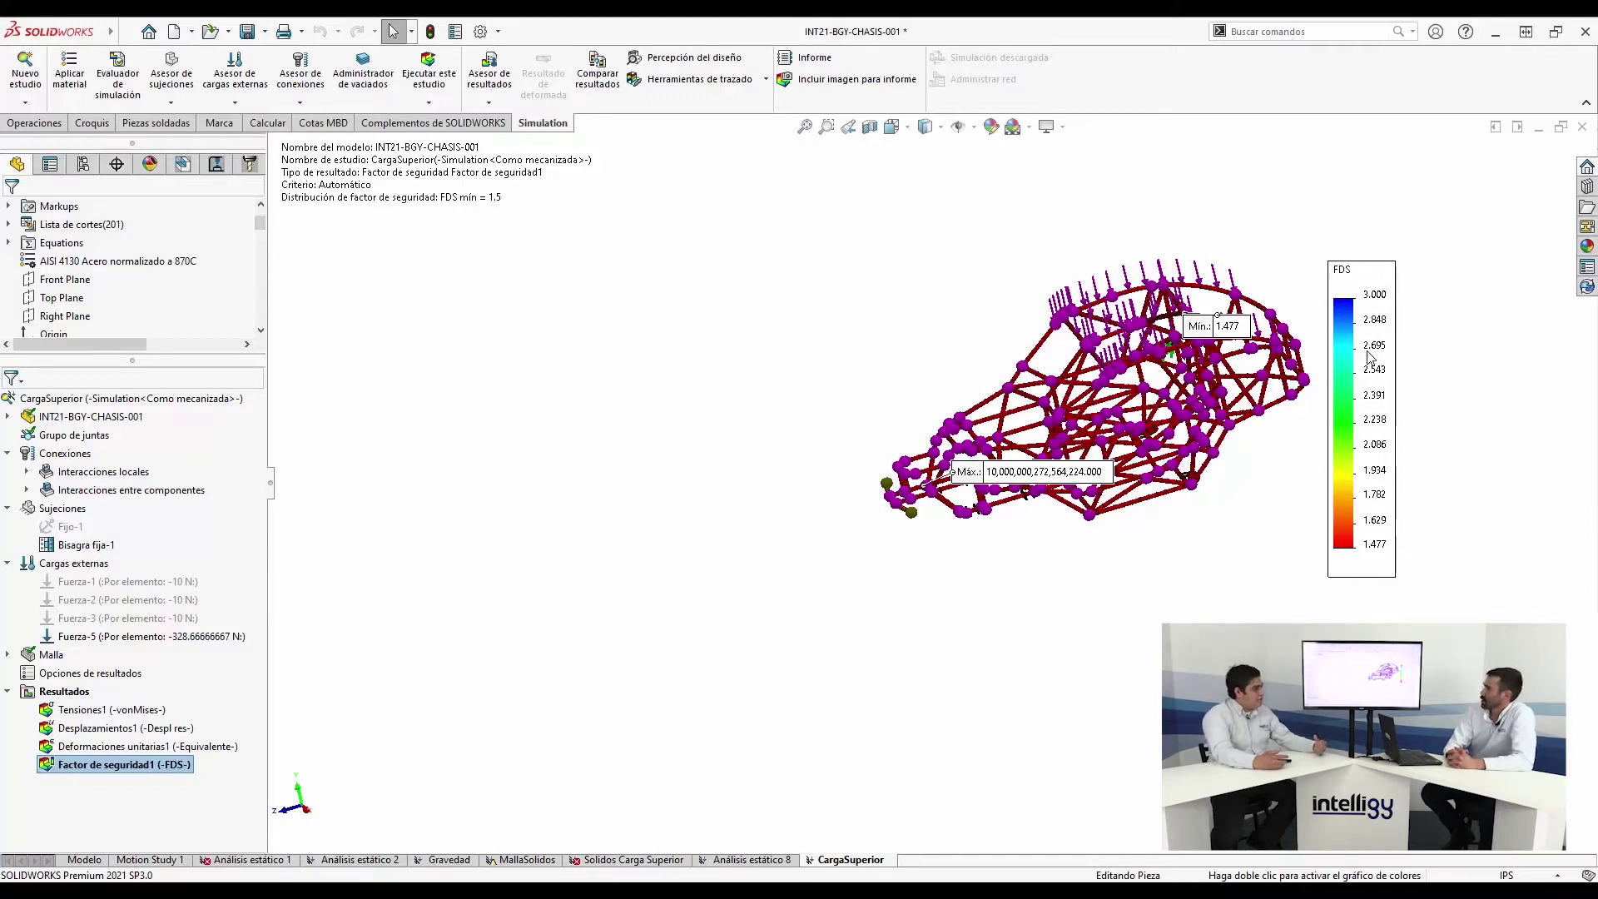
Lower the maximum value of the factor of safety legend to 2
double_click(1358, 278)
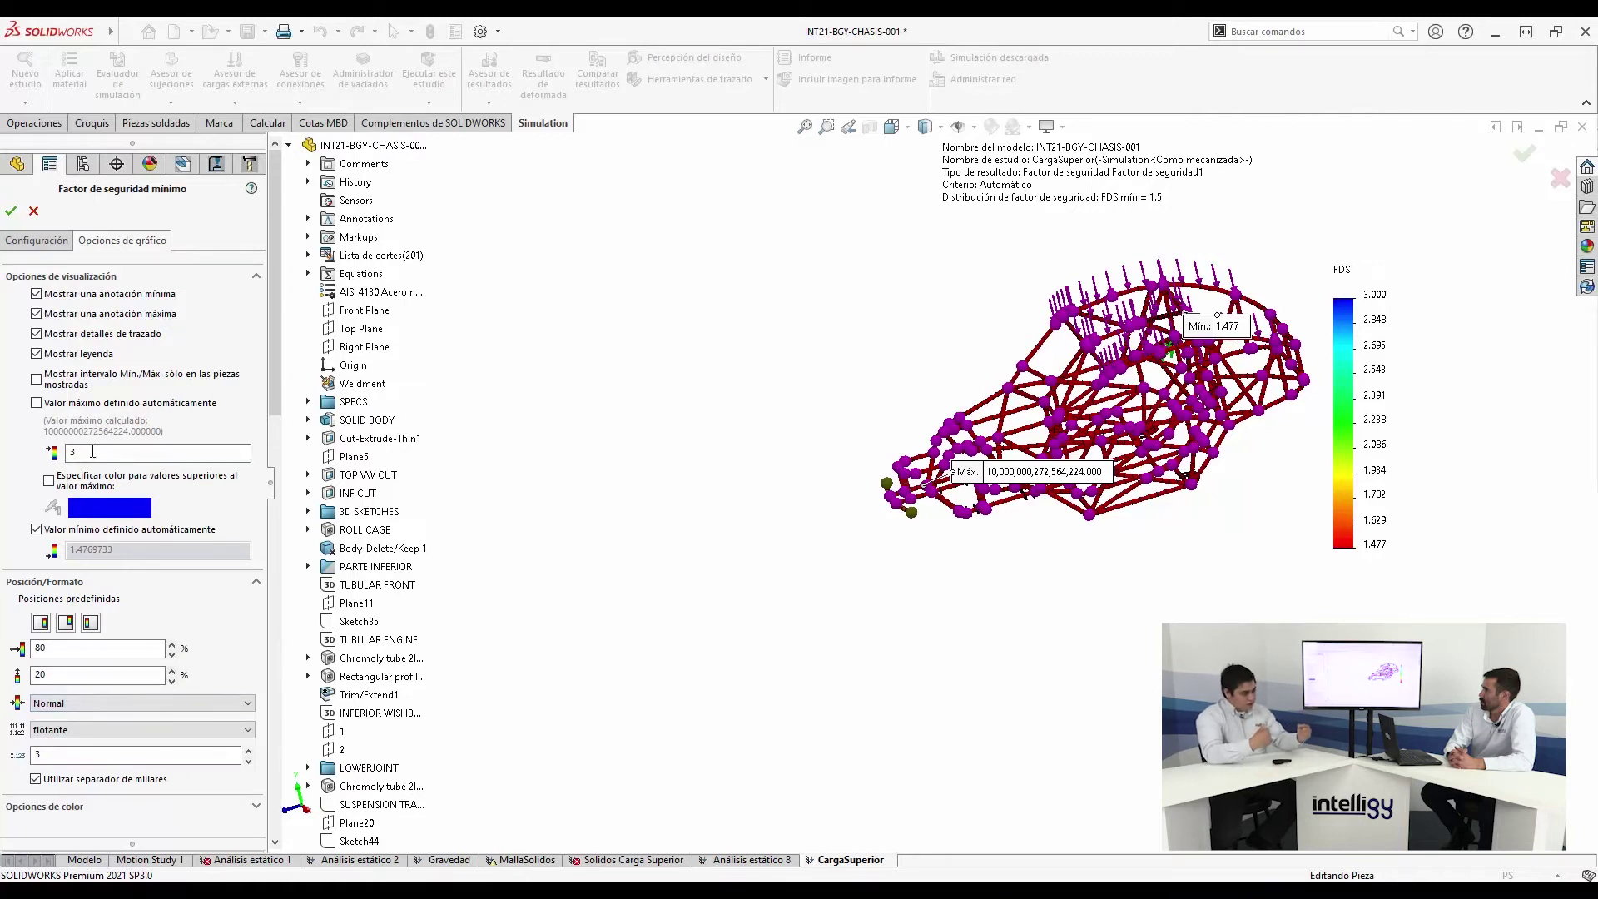
click(66, 451)
text(2)
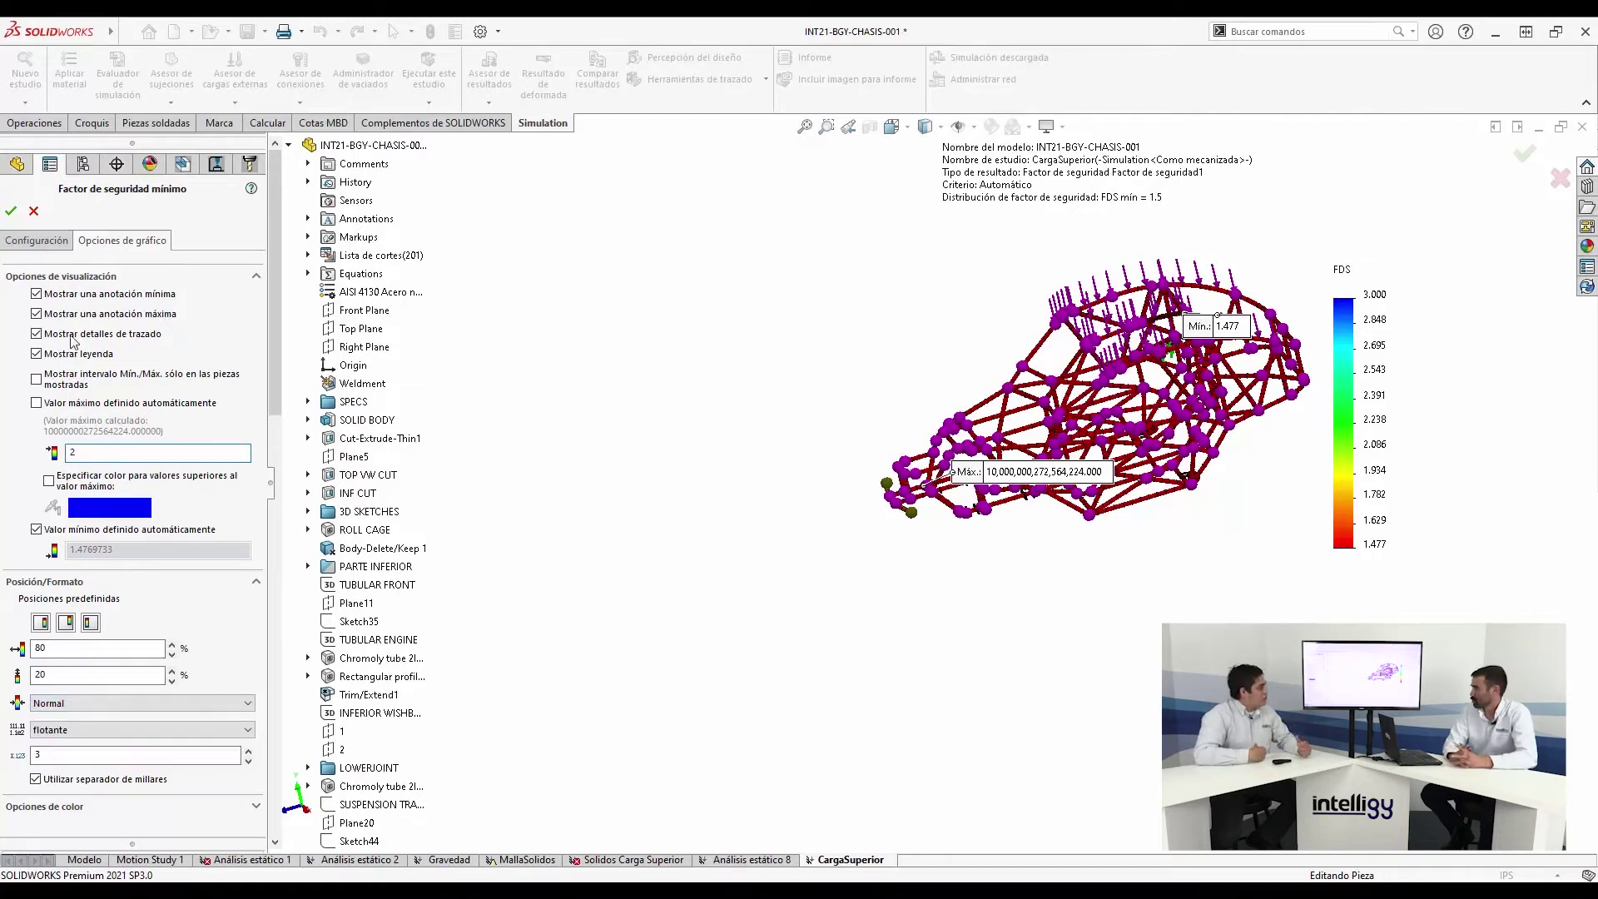
click(11, 213)
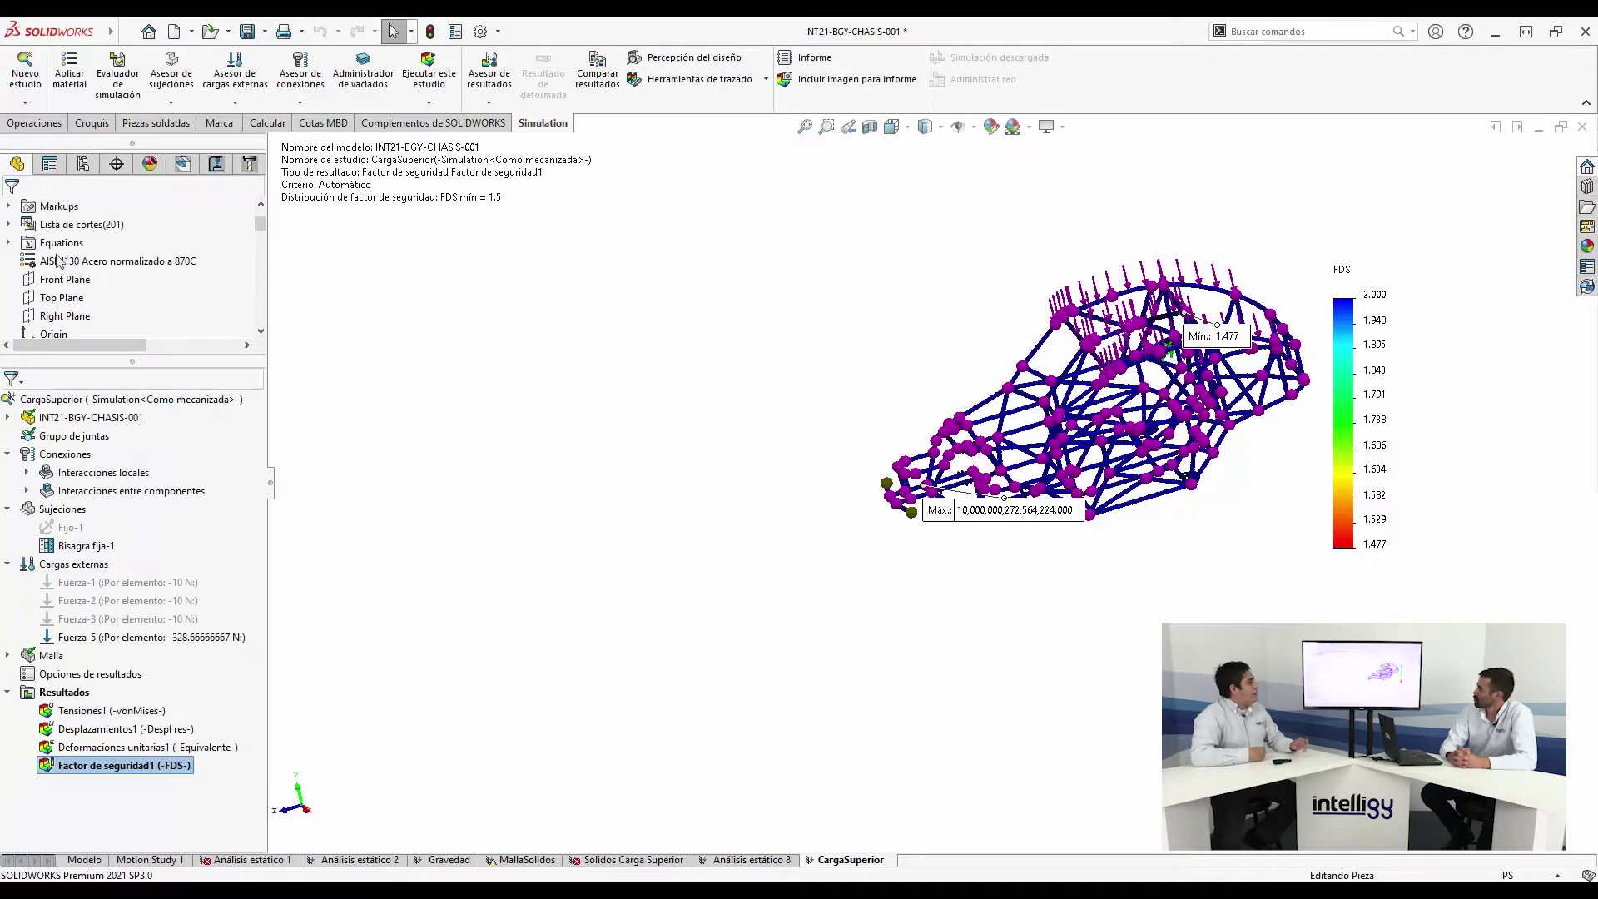
Examine the factor of safety distribution across the chassis tubes with the rescaled legend
scroll(1040, 415, down, 10)
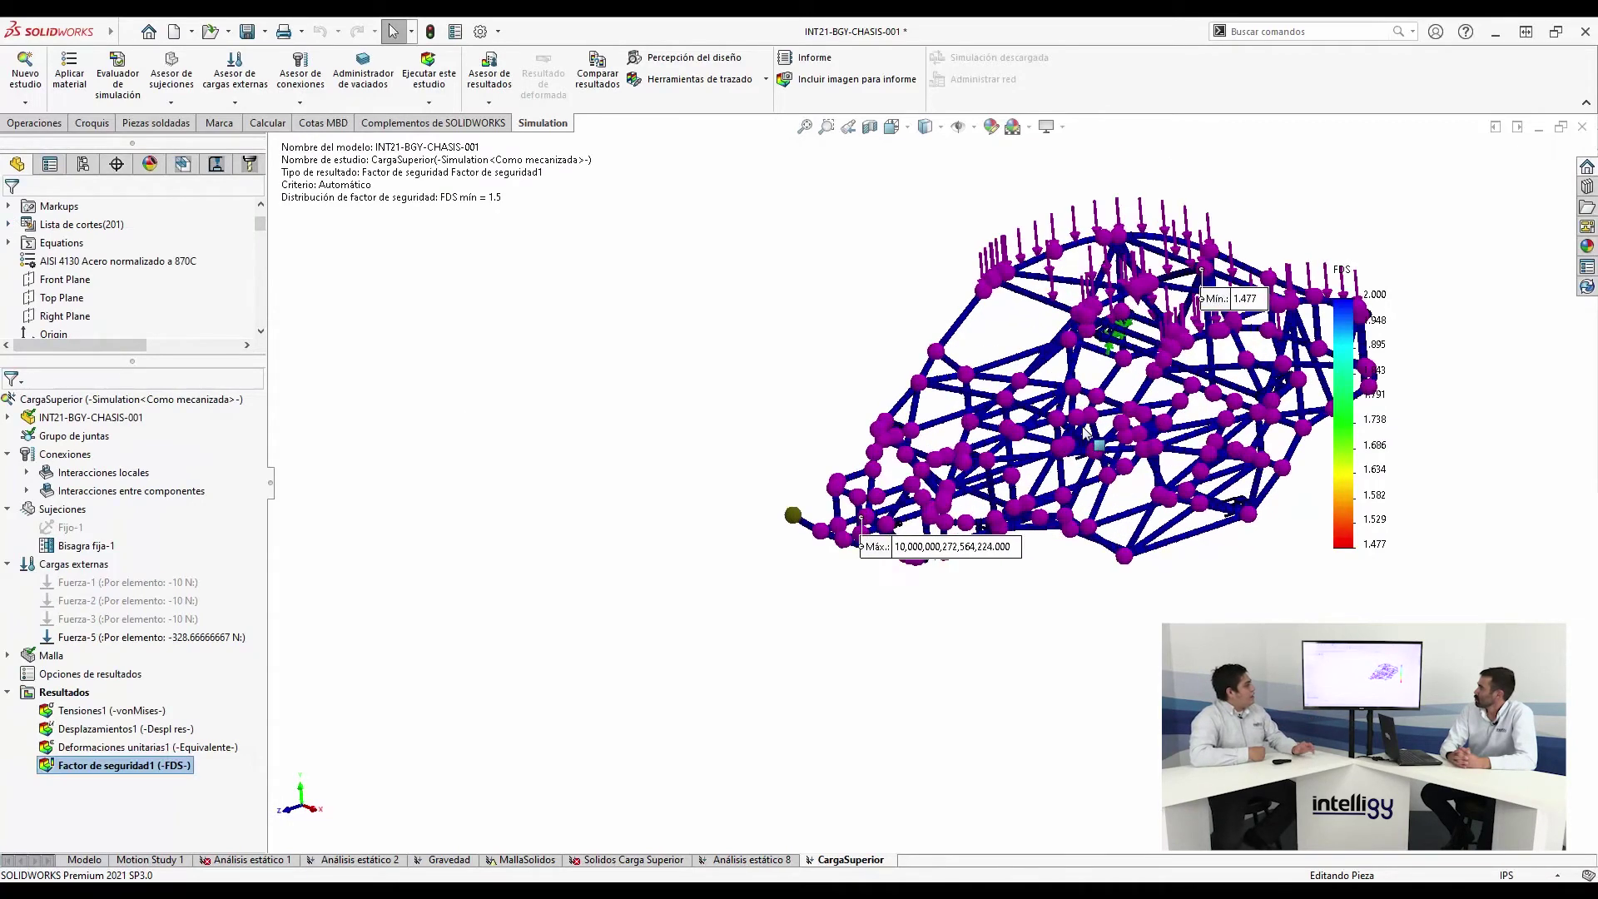
middle_drag(1067, 460, 1024, 454)
scroll(1024, 453, up, 8)
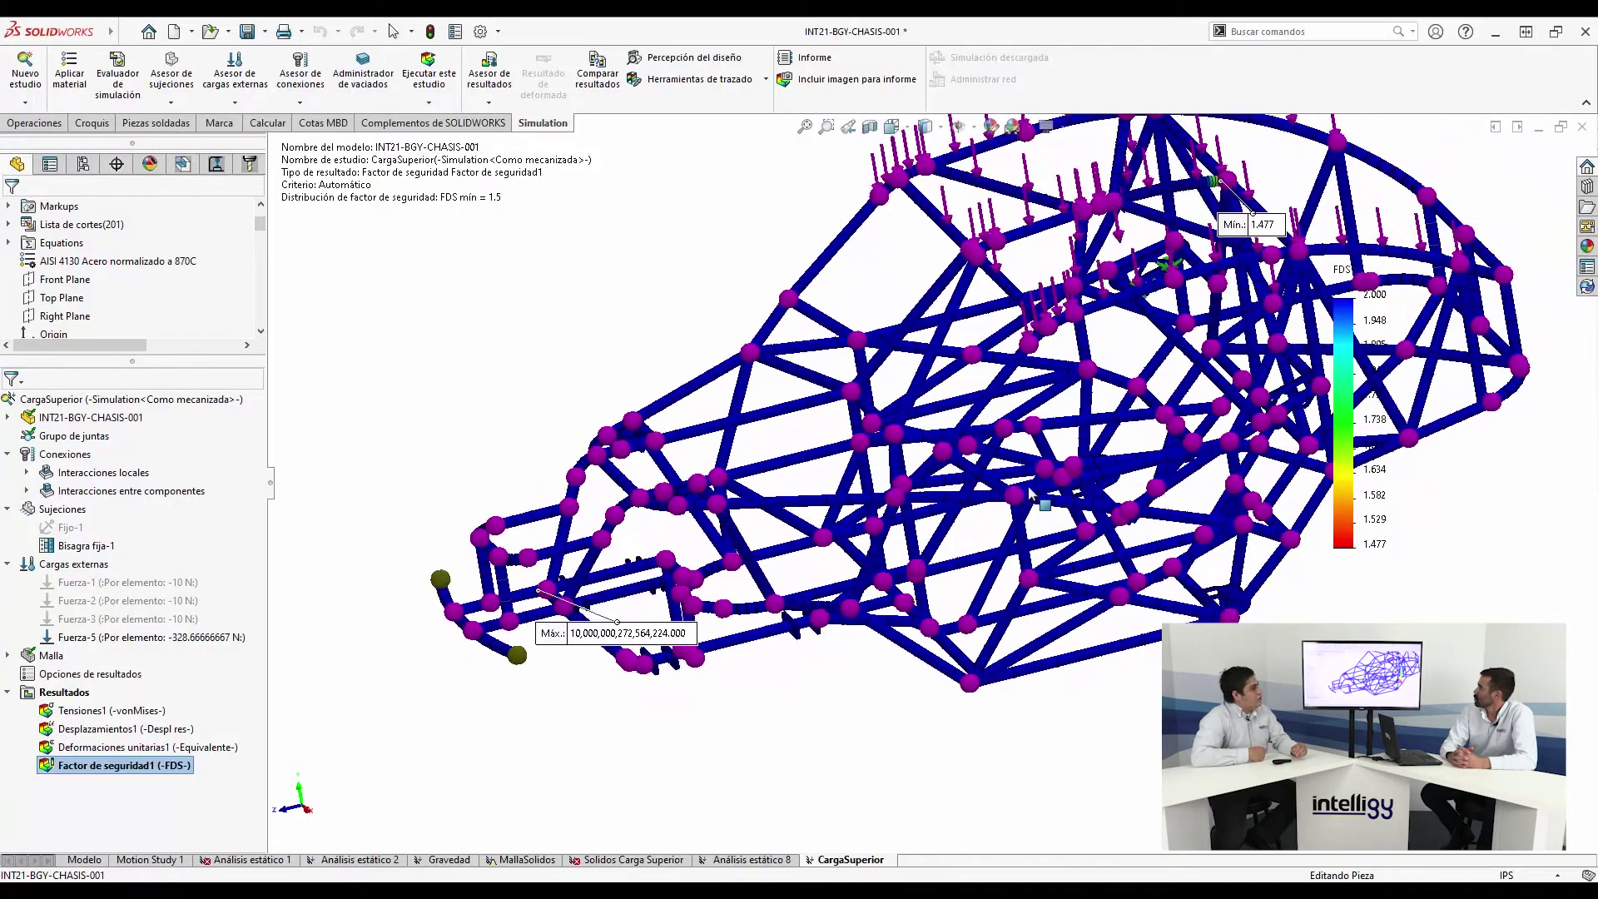
scroll(1115, 434, down, 1)
middle_drag(1115, 434, 1125, 416)
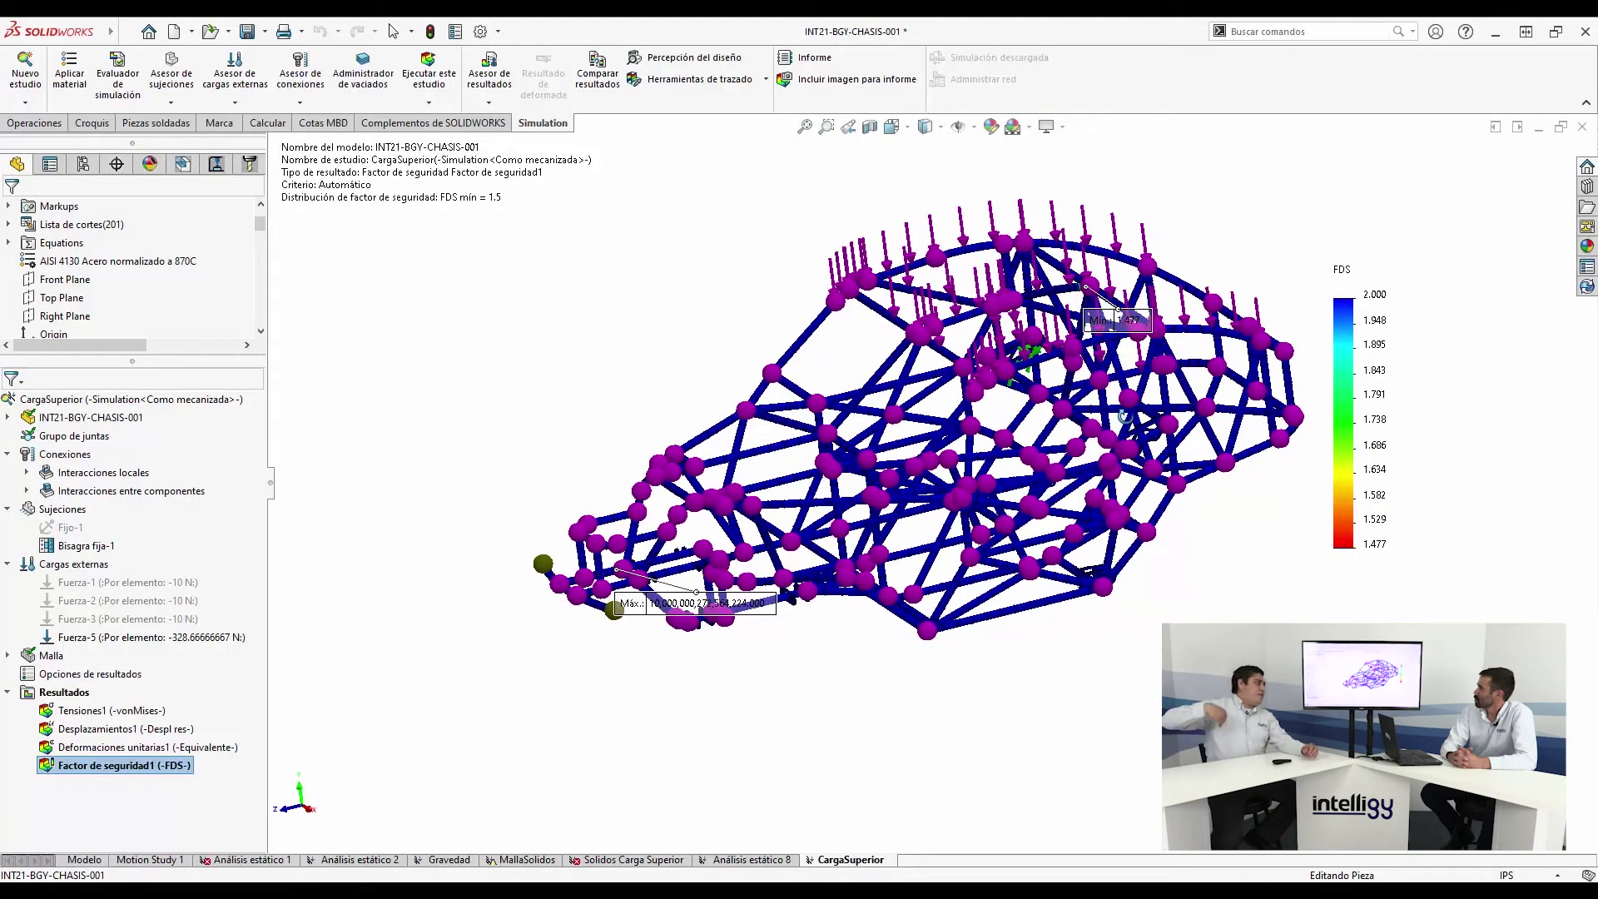
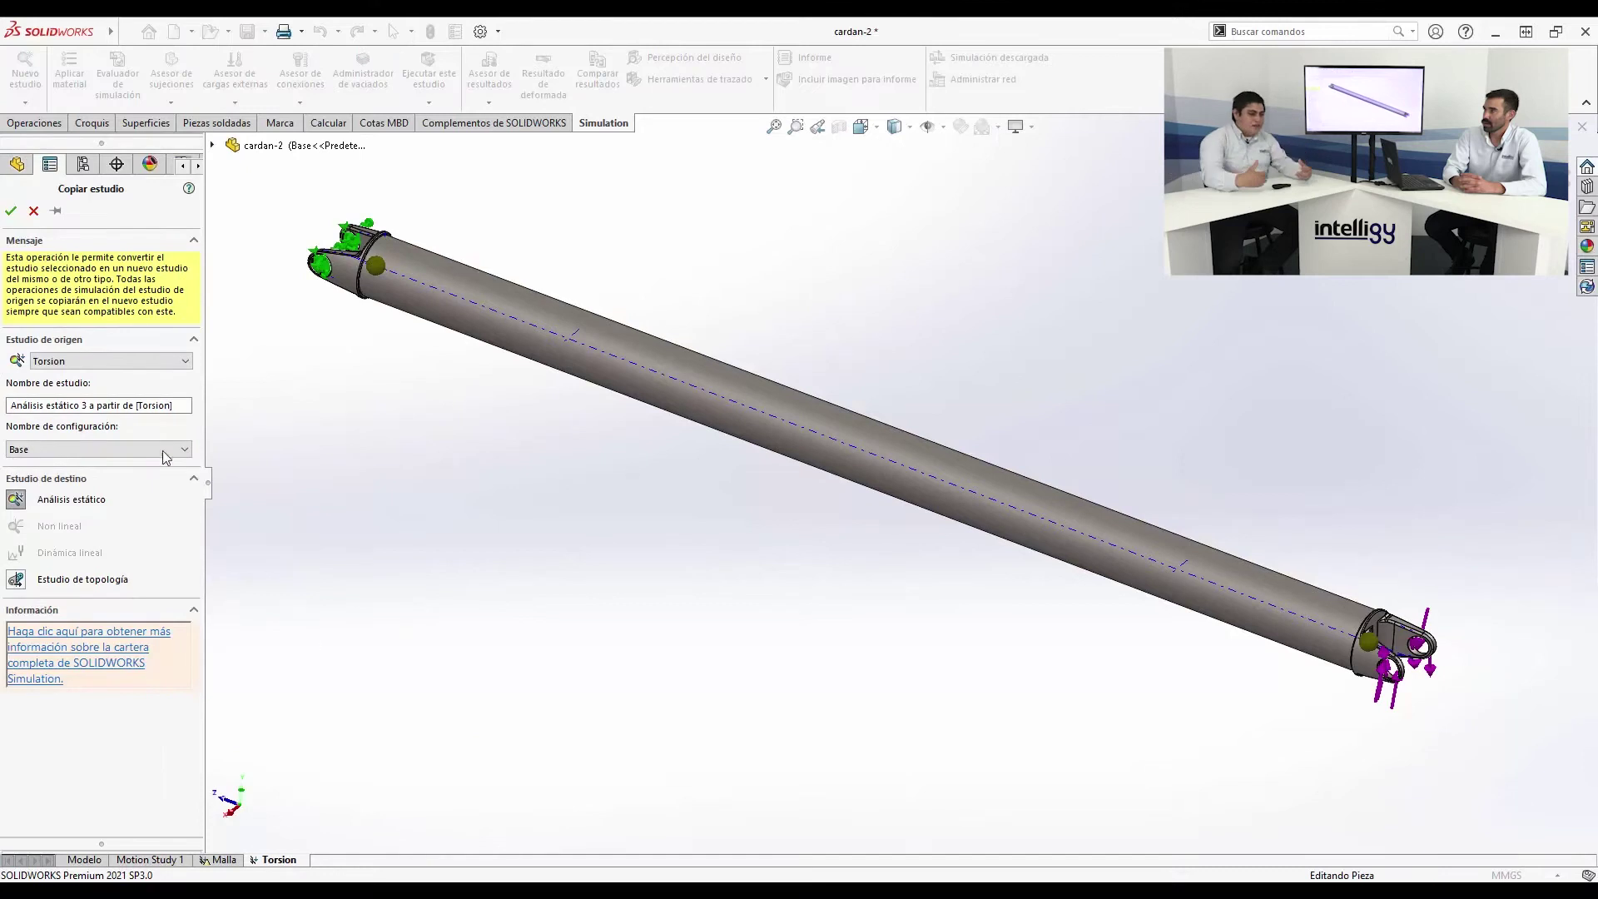
Copy the Torsion study as a static study named Refuerzo for the Refuerzo configuration, and activate that configuration
click(80, 449)
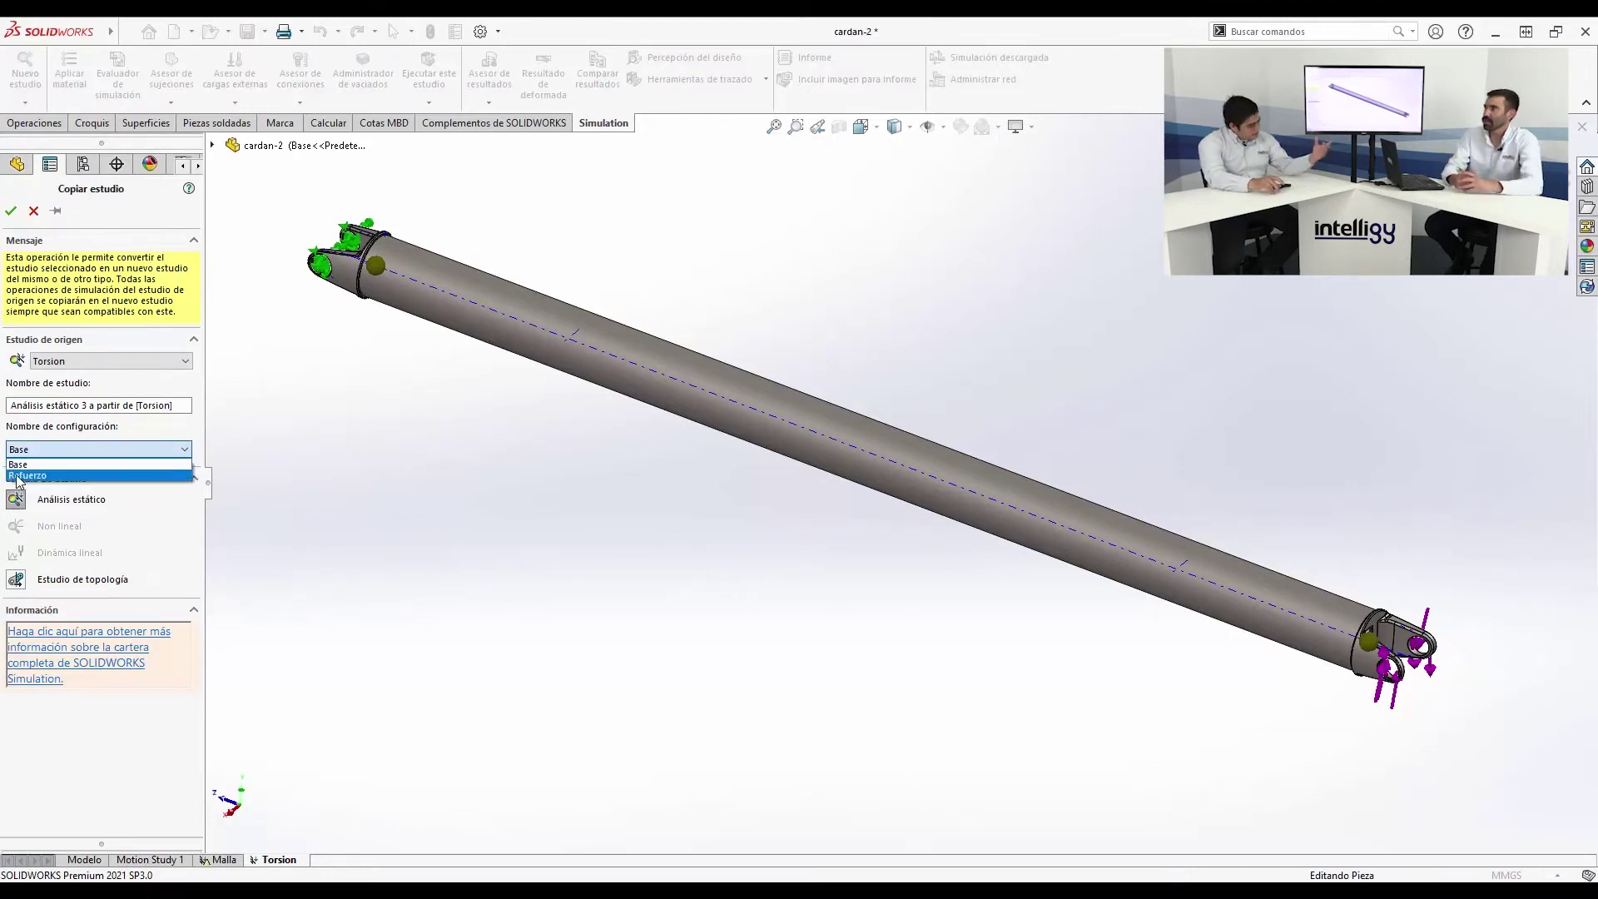
click(42, 475)
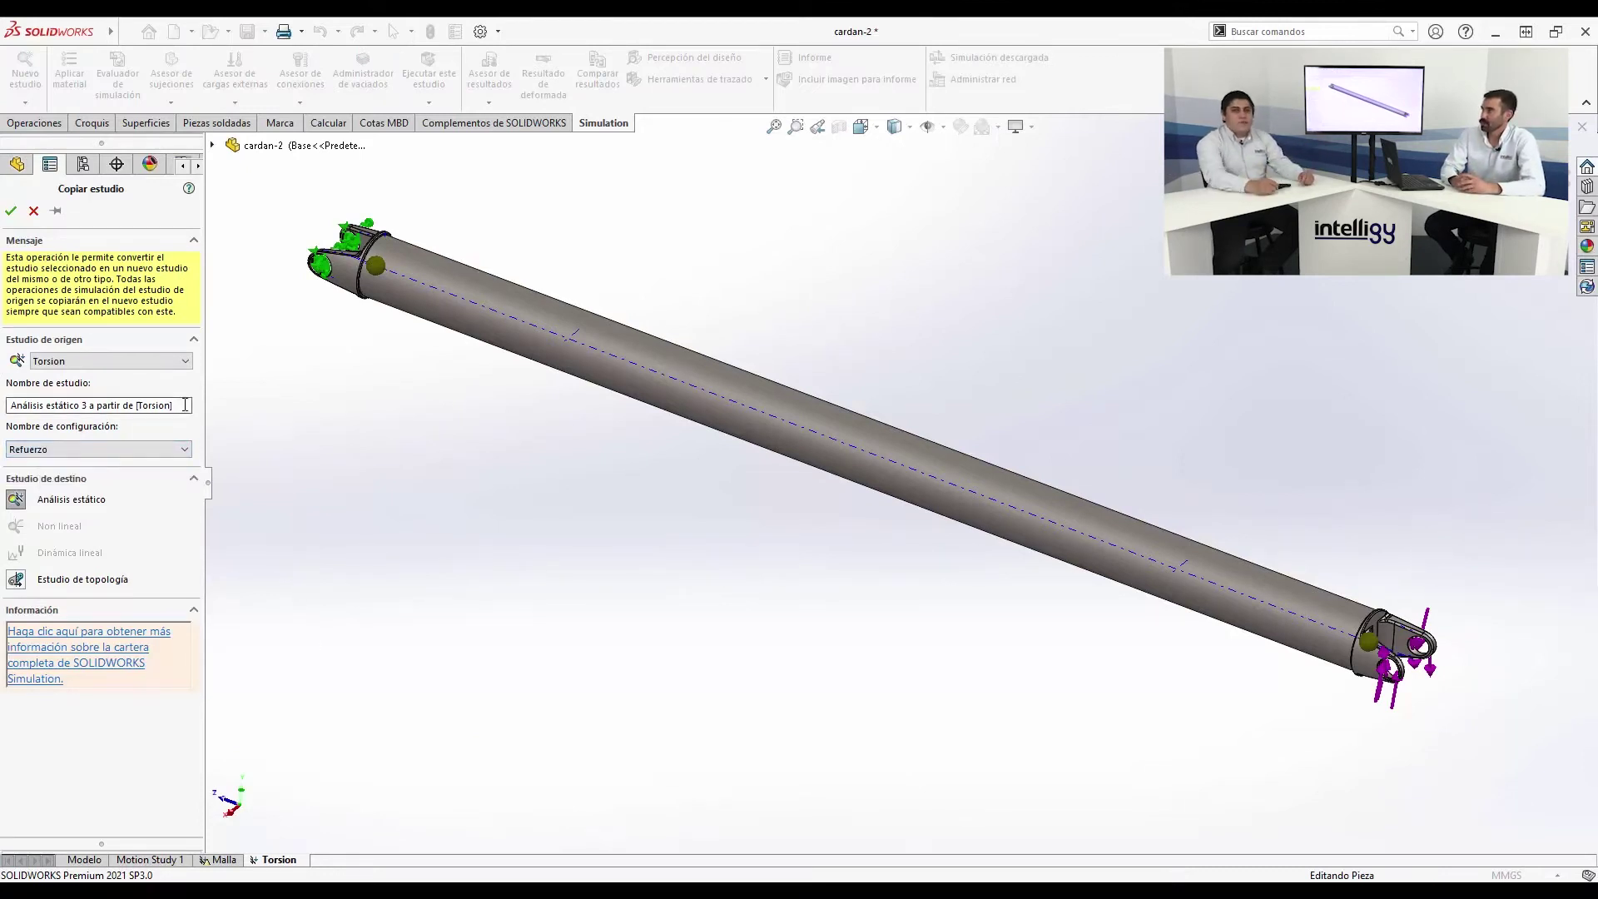
triple_click(184, 405)
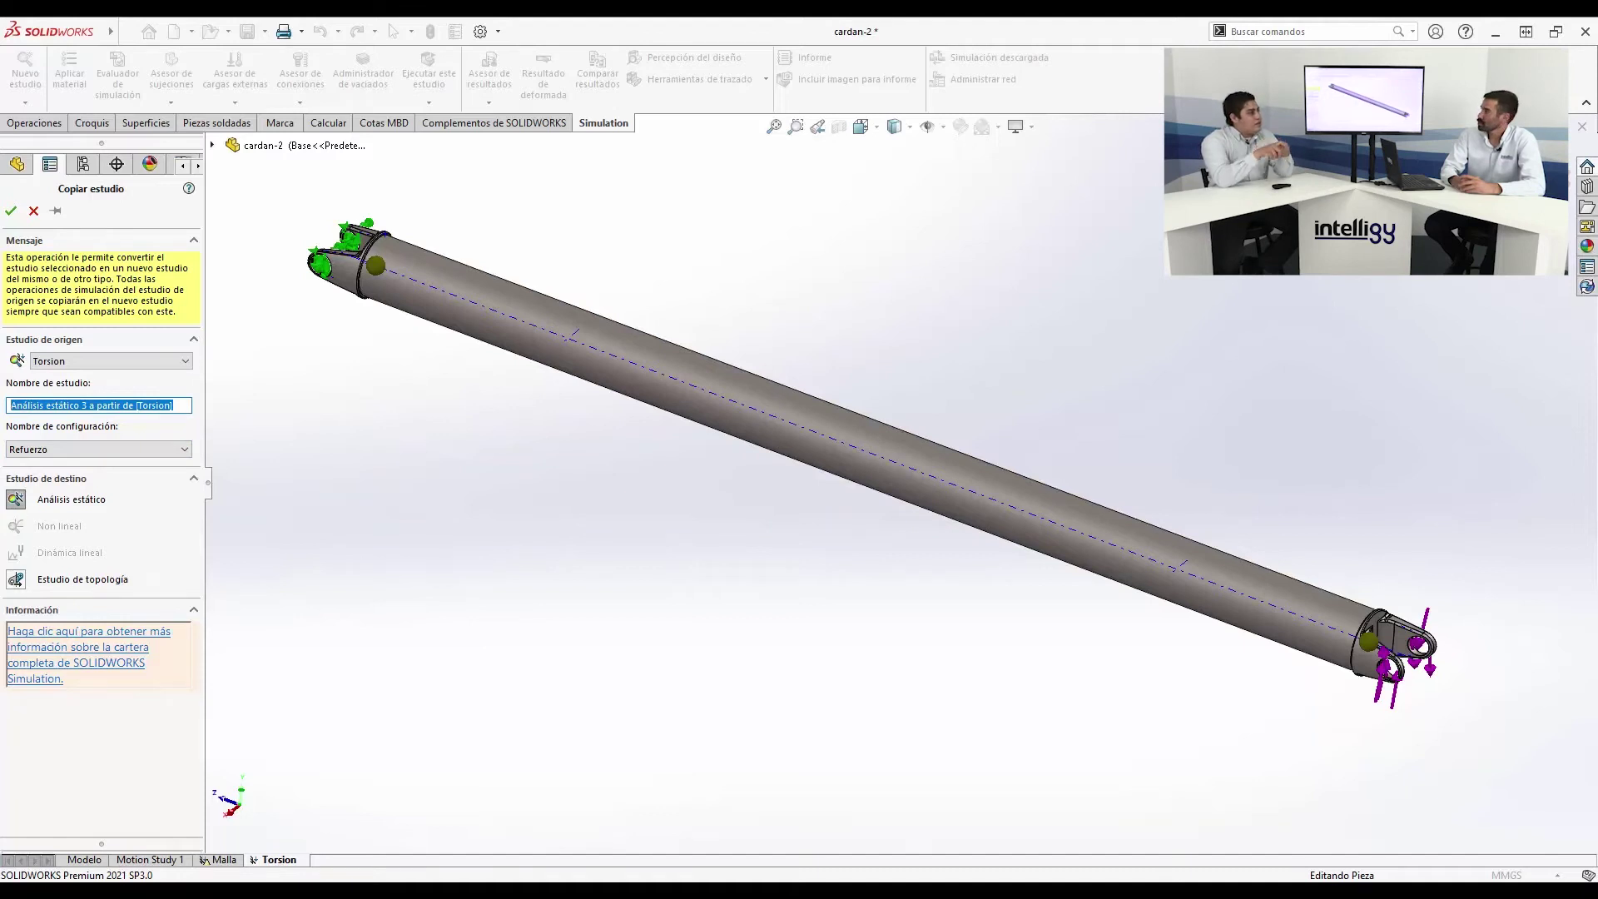
text(Refuerzo)
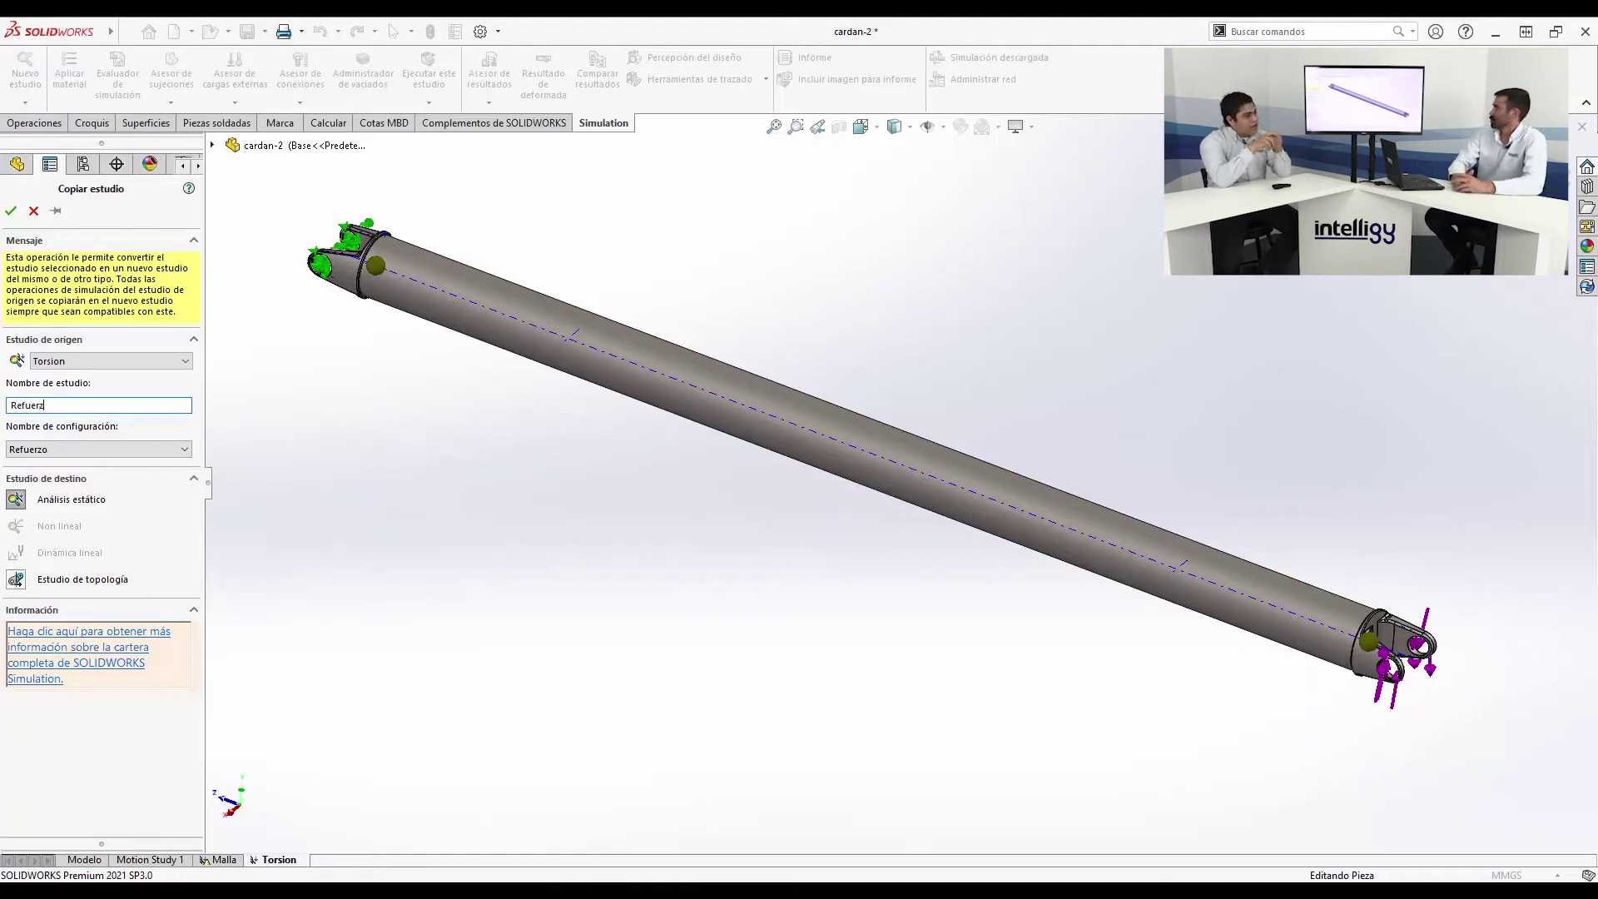
click(10, 213)
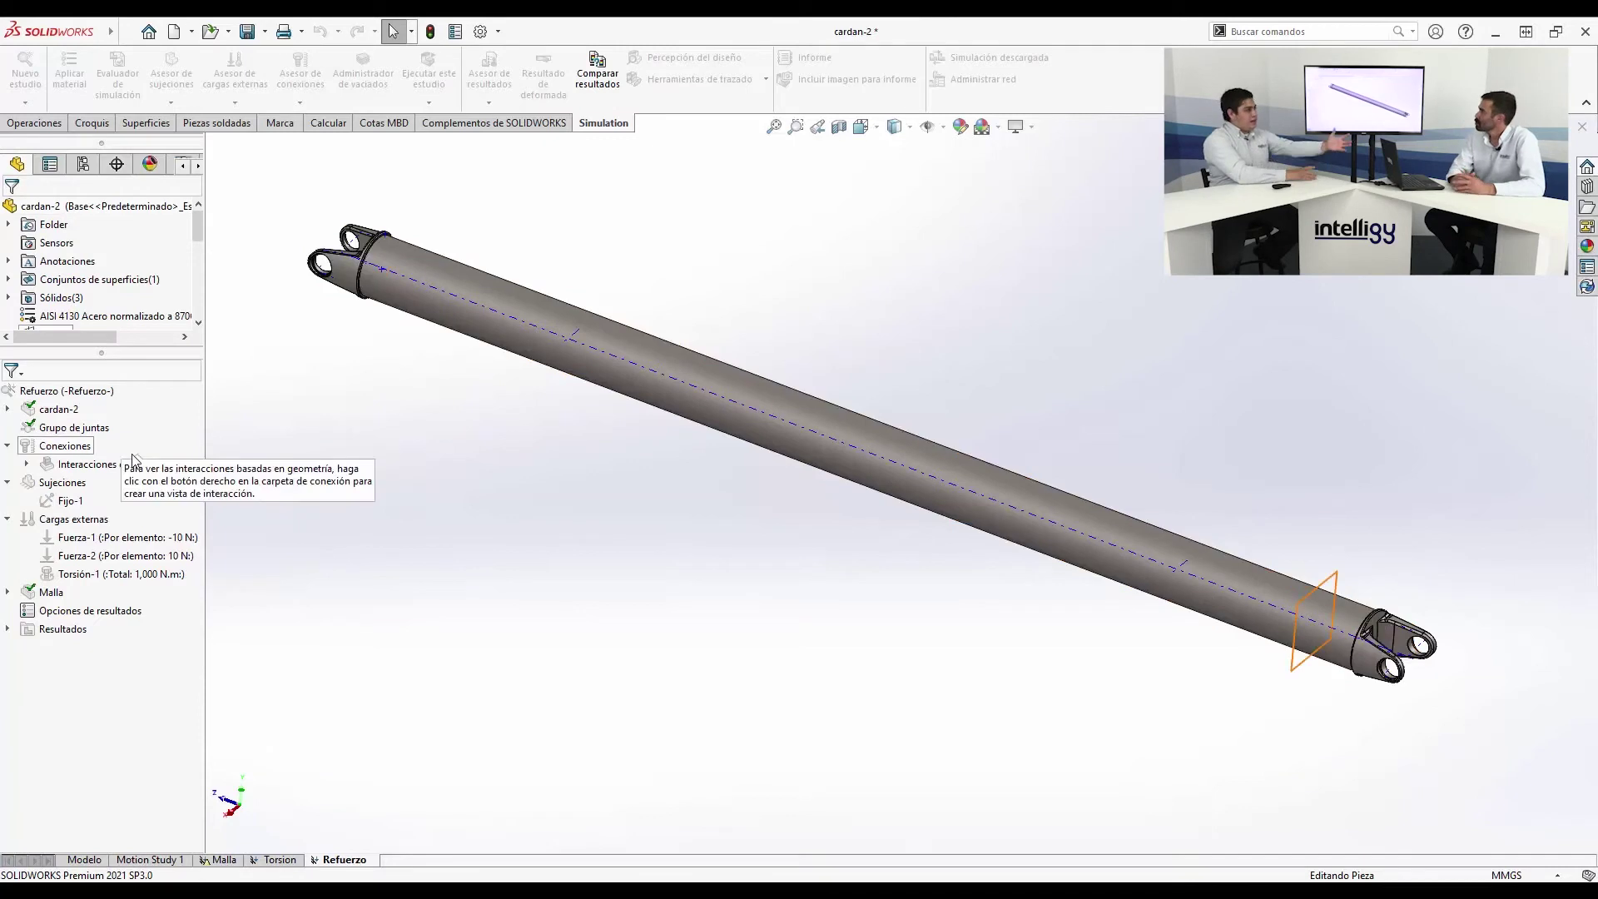
right_click(100, 394)
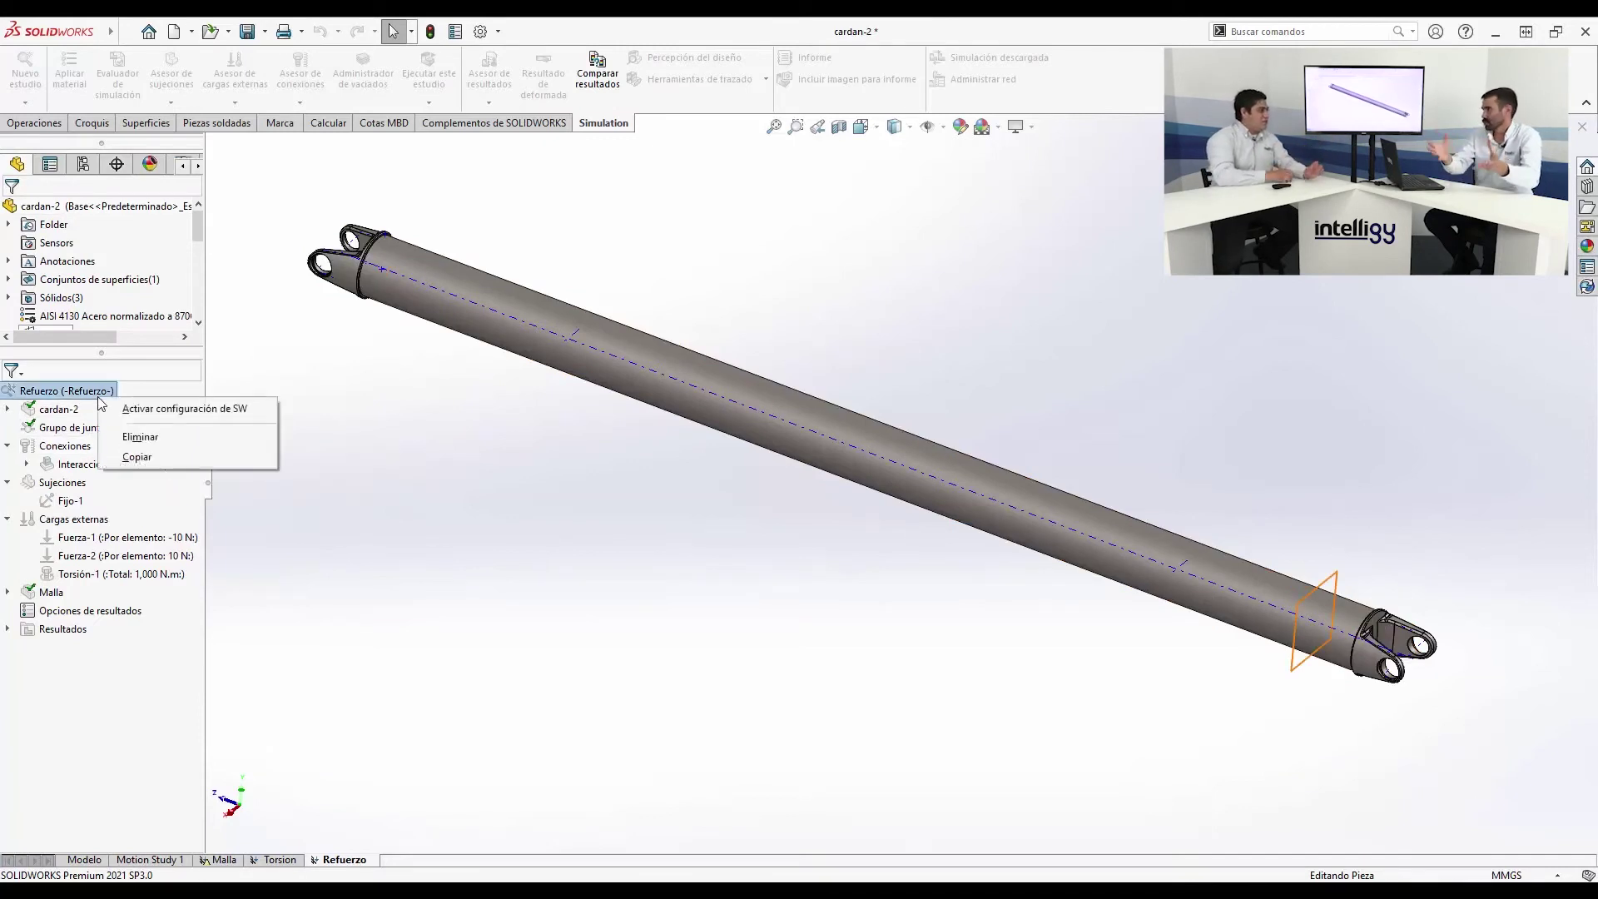
click(147, 409)
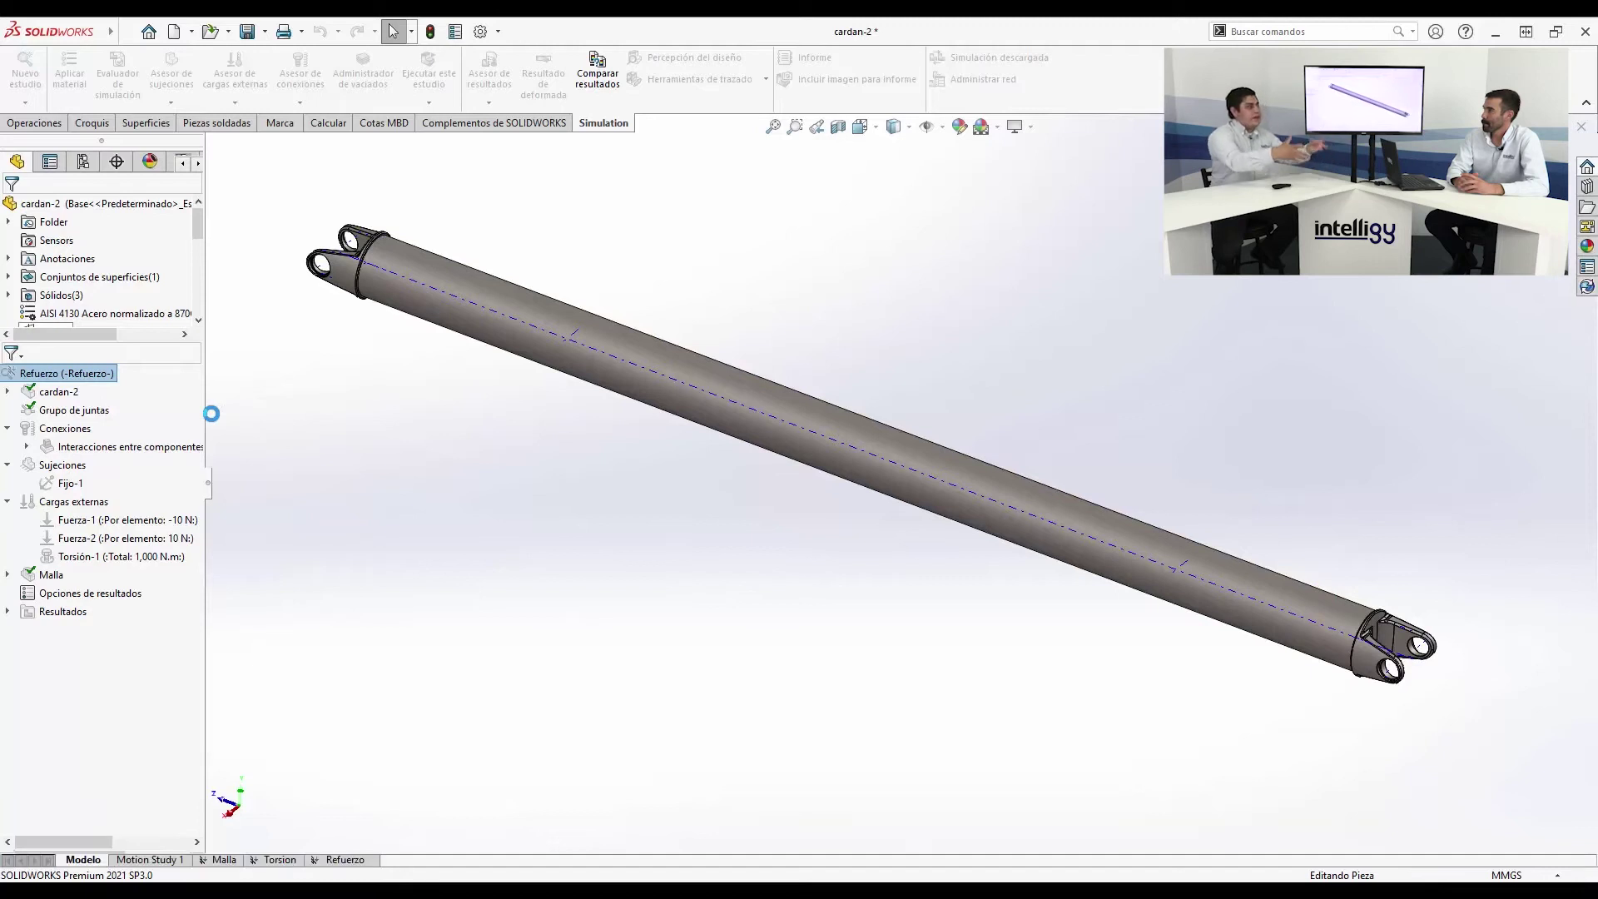
Redefine the Fijo-1 fixture by removing its invalid entities and fixing the two lug hole faces at the shaft's restrained end
click(93, 500)
right_click(100, 497)
click(142, 530)
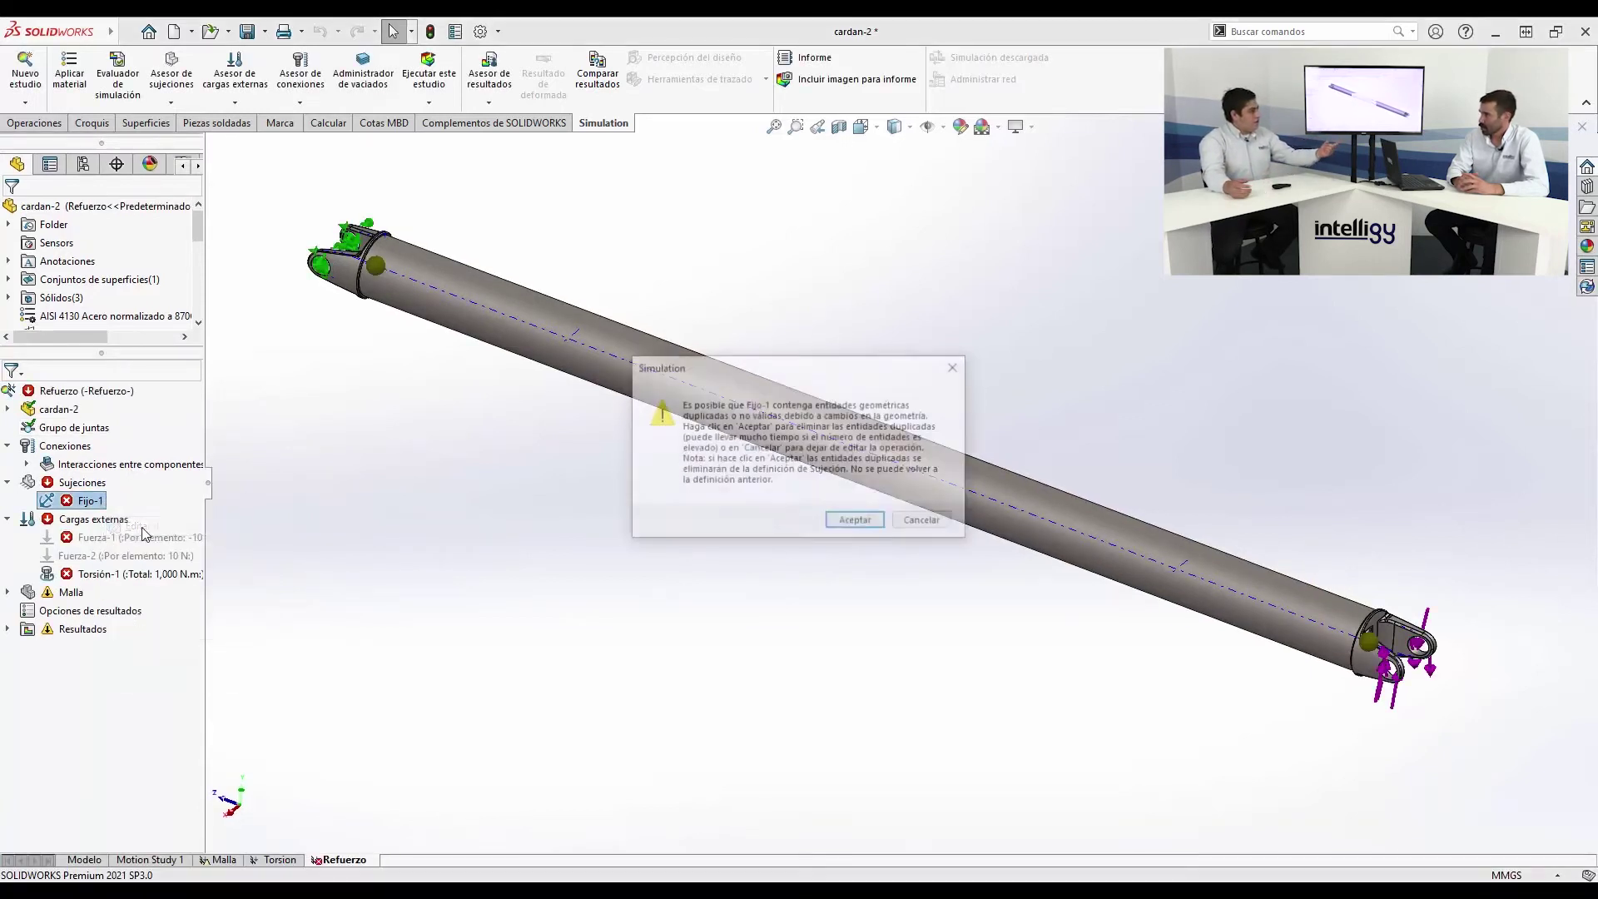
click(857, 522)
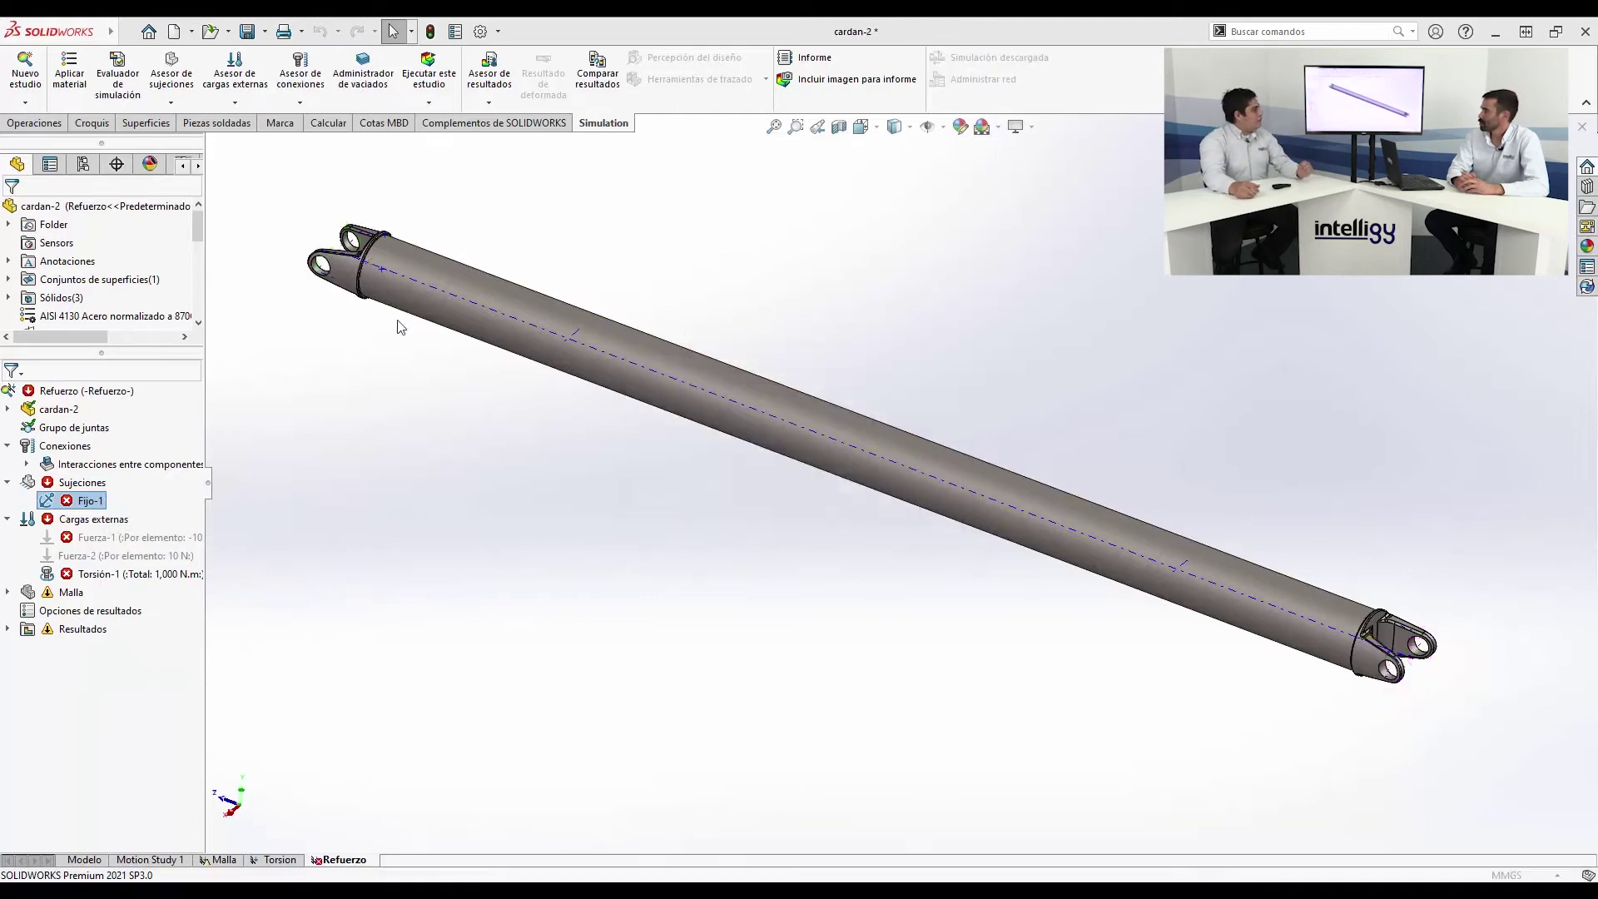
scroll(367, 268, down, 5)
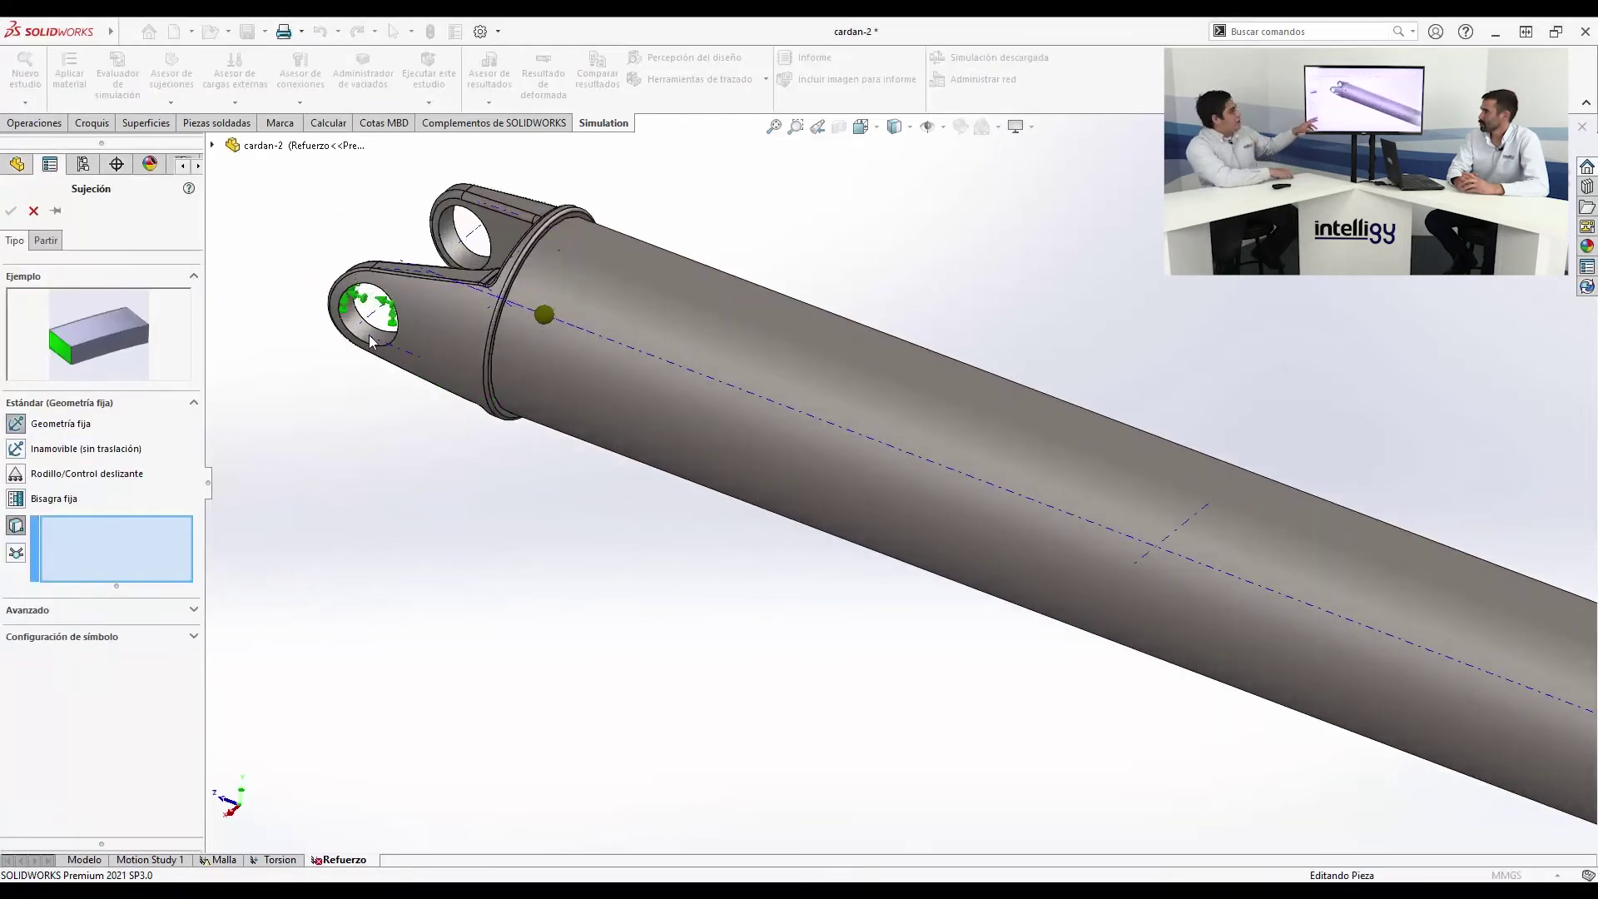
click(452, 243)
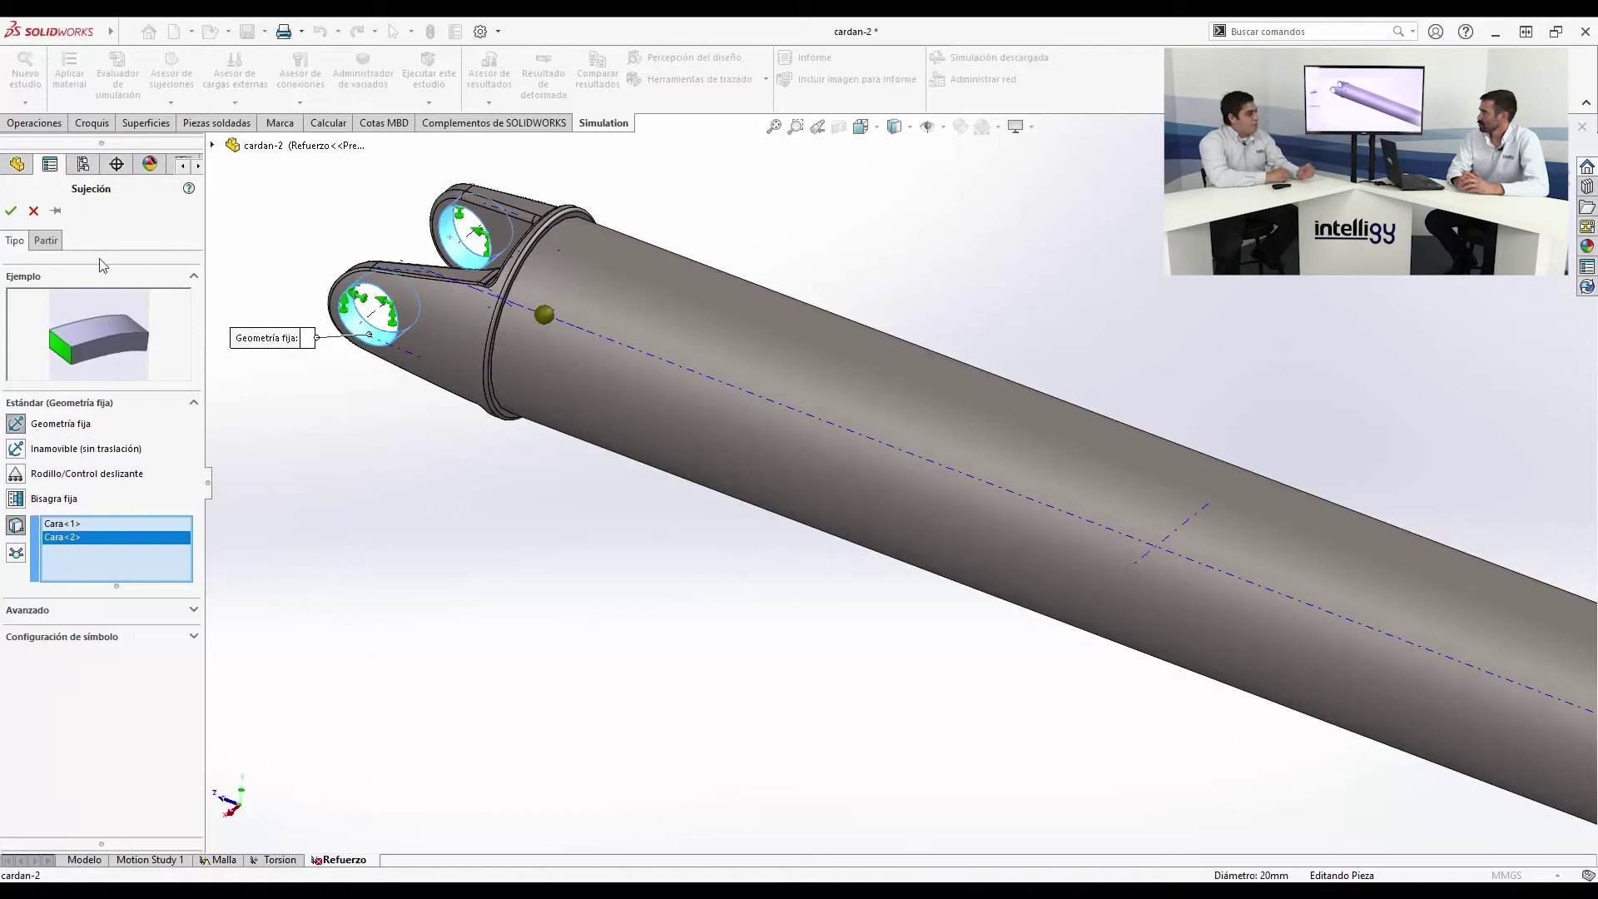
click(11, 211)
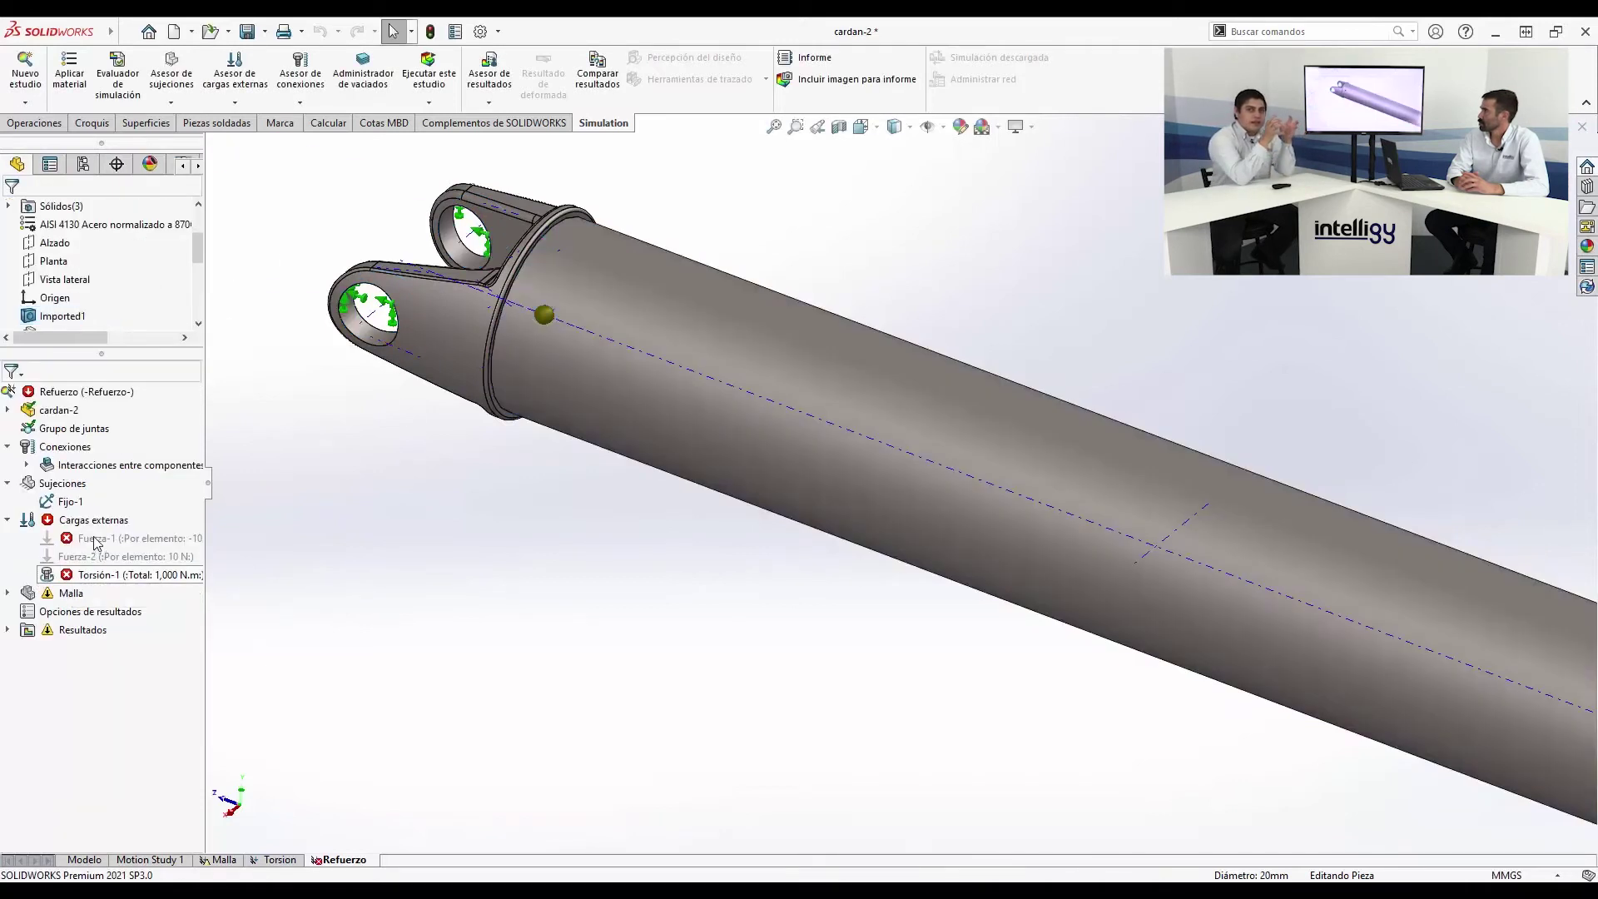
right_click(96, 541)
click(153, 565)
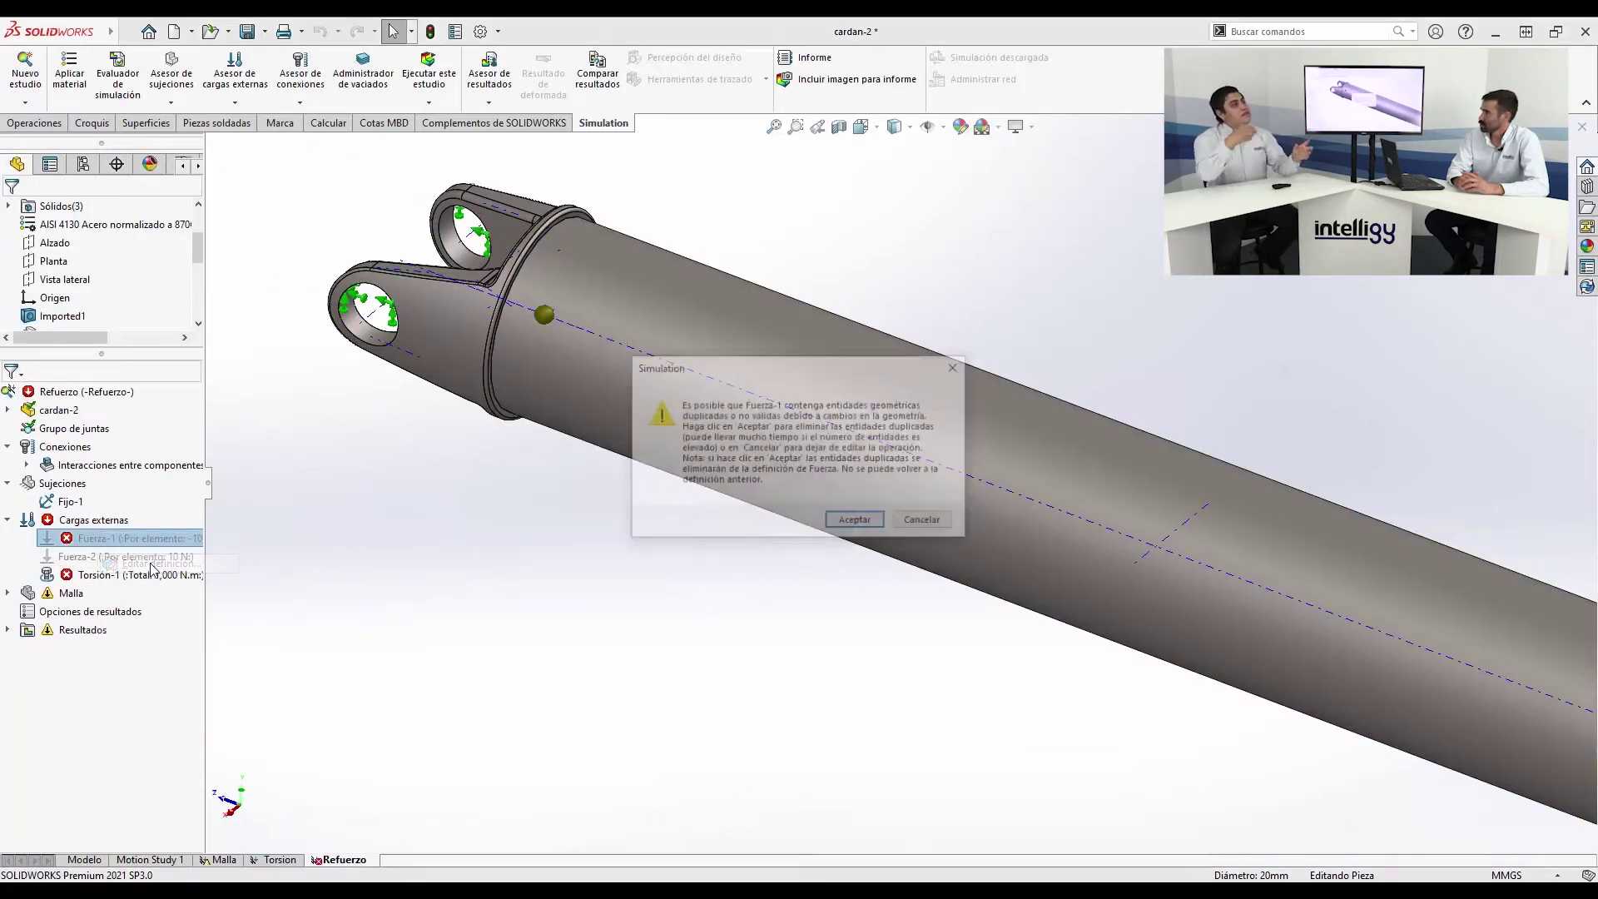
click(852, 515)
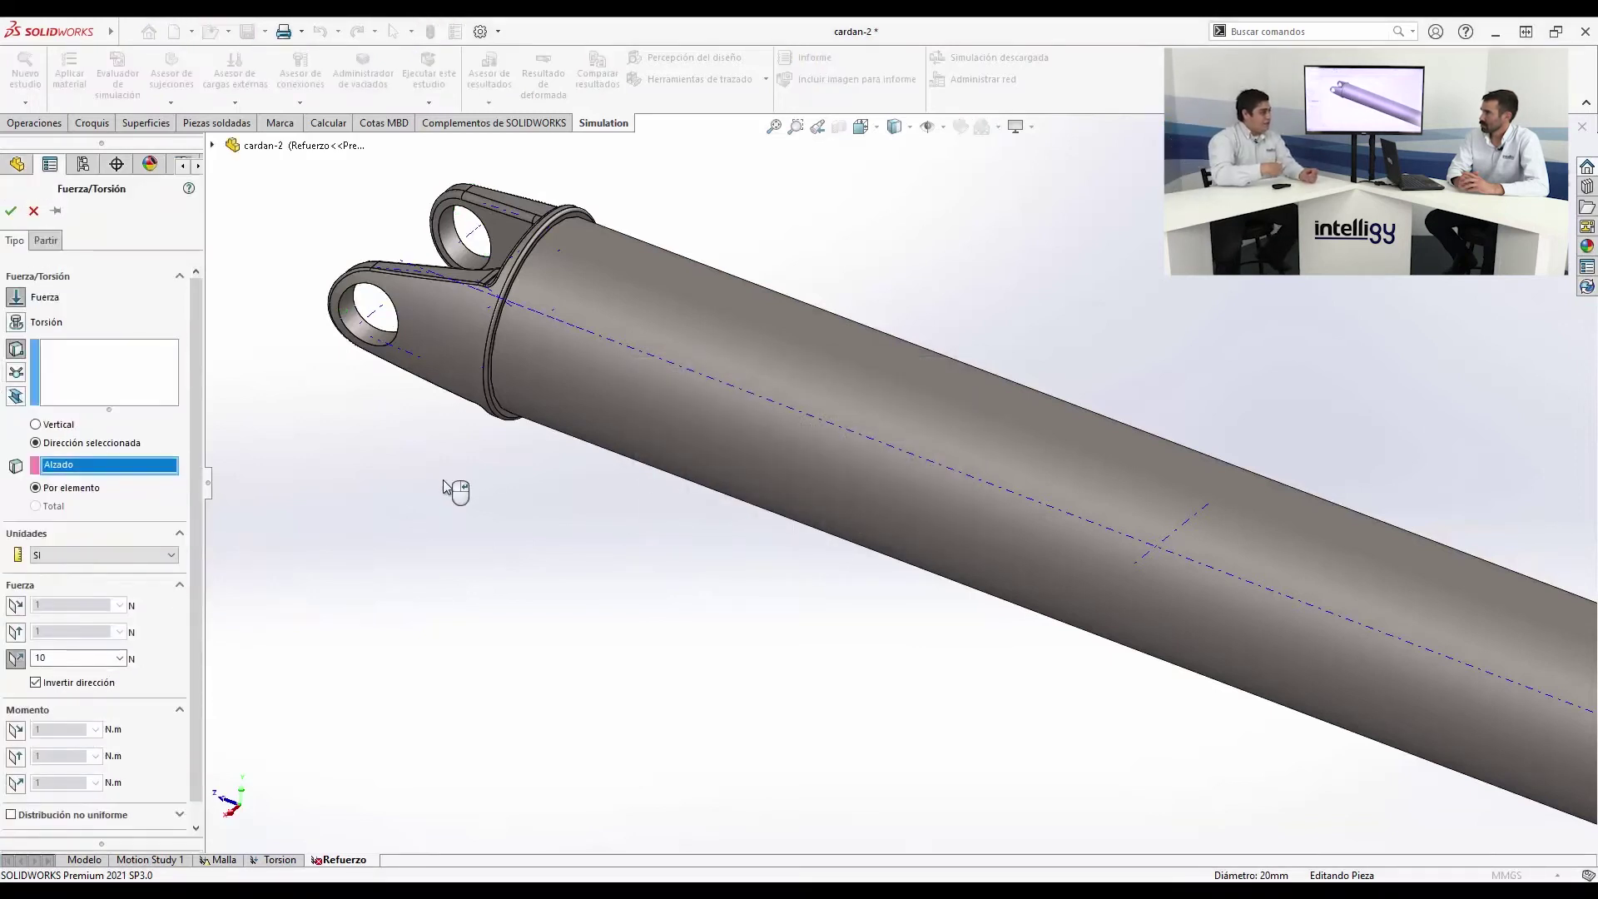
click(32, 211)
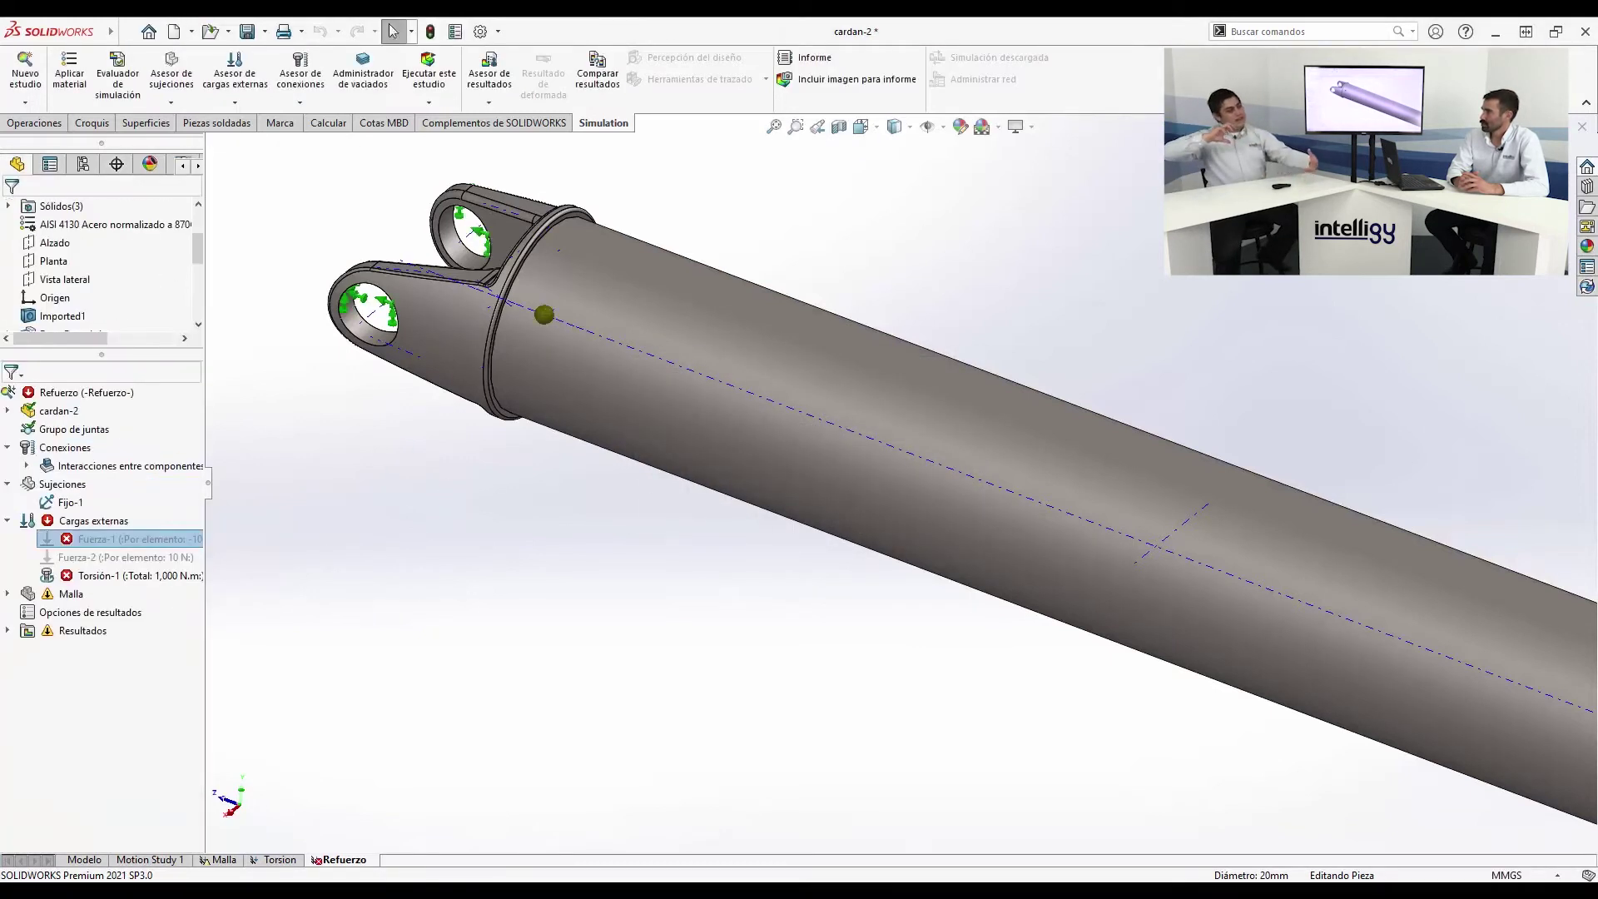
Redefine the Fuerza-1 load by removing its invalid entities and applying it to the two lug hole faces at the shaft's free end
click(8, 413)
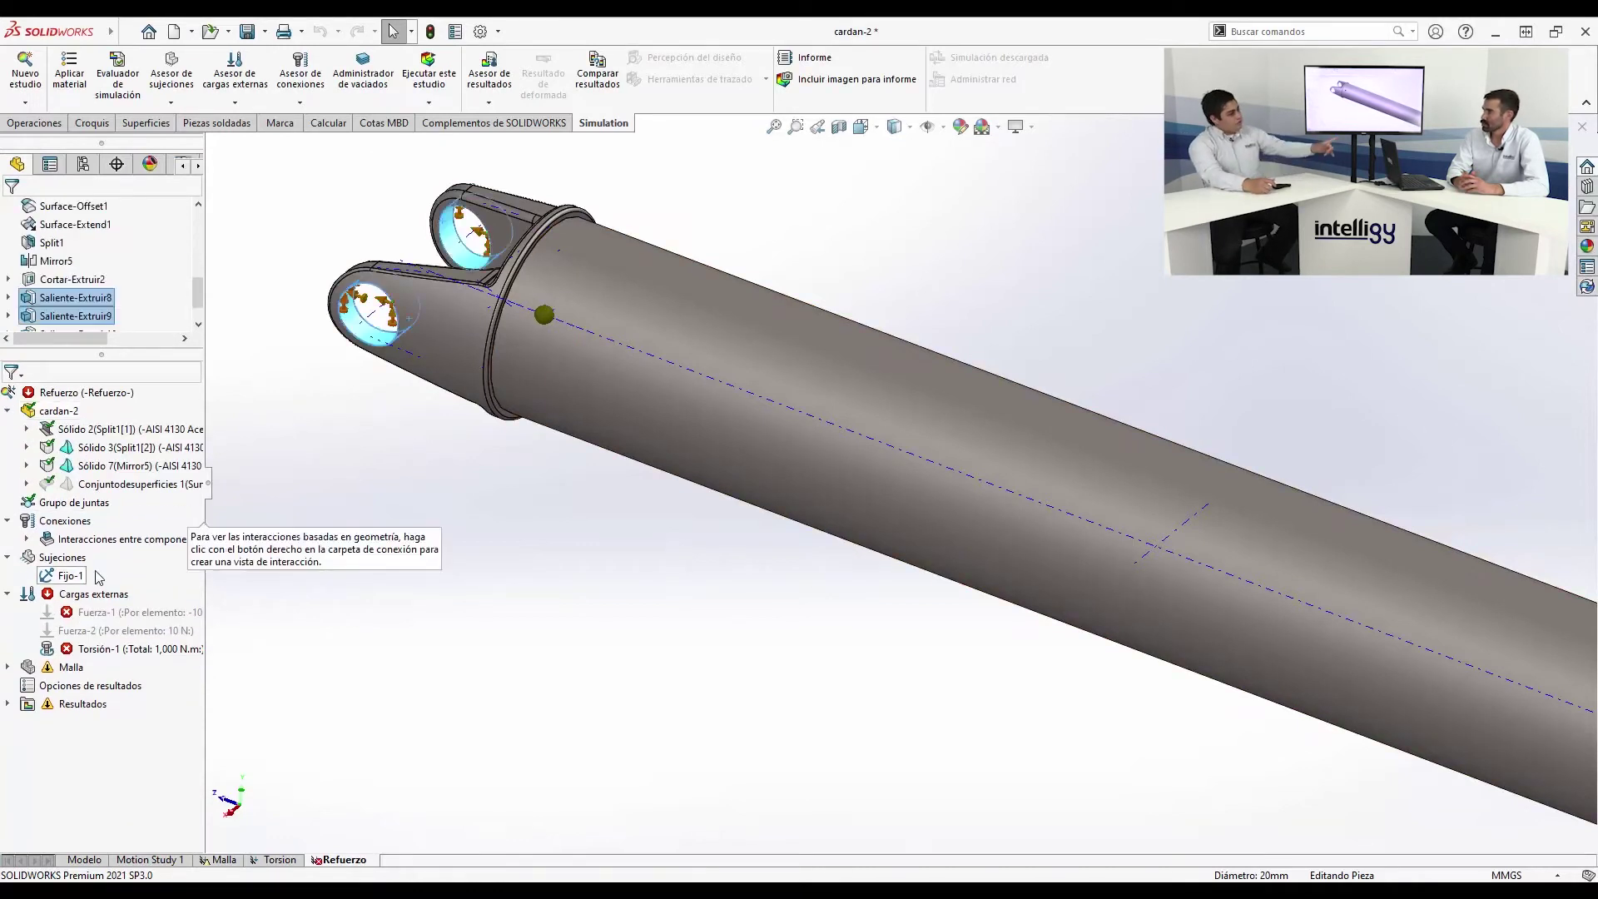
right_click(107, 612)
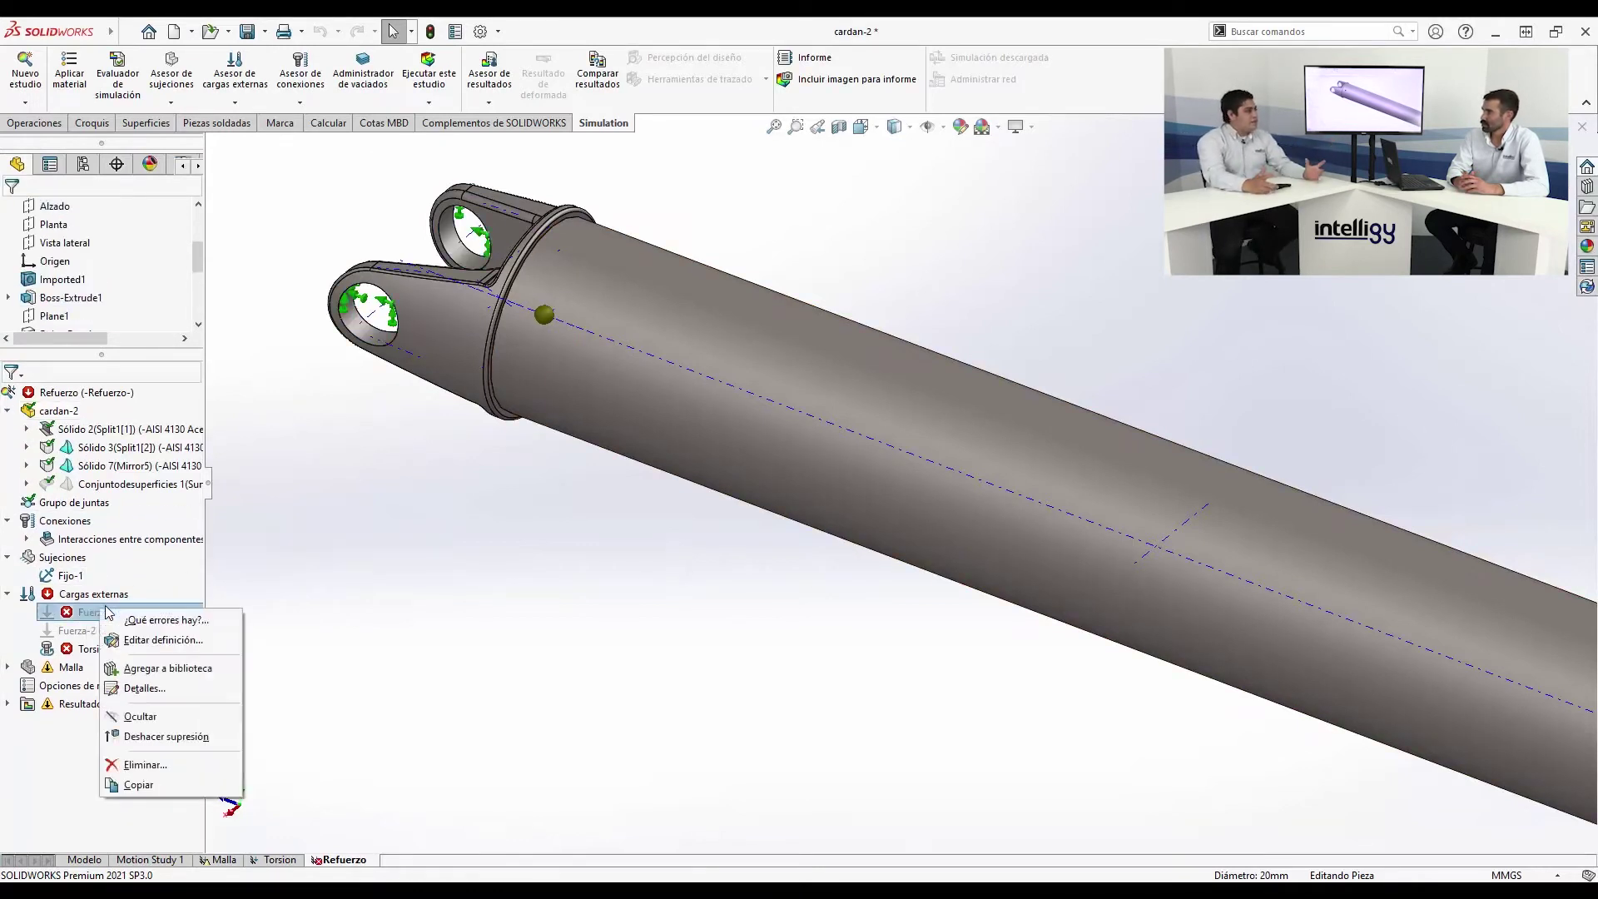
click(163, 640)
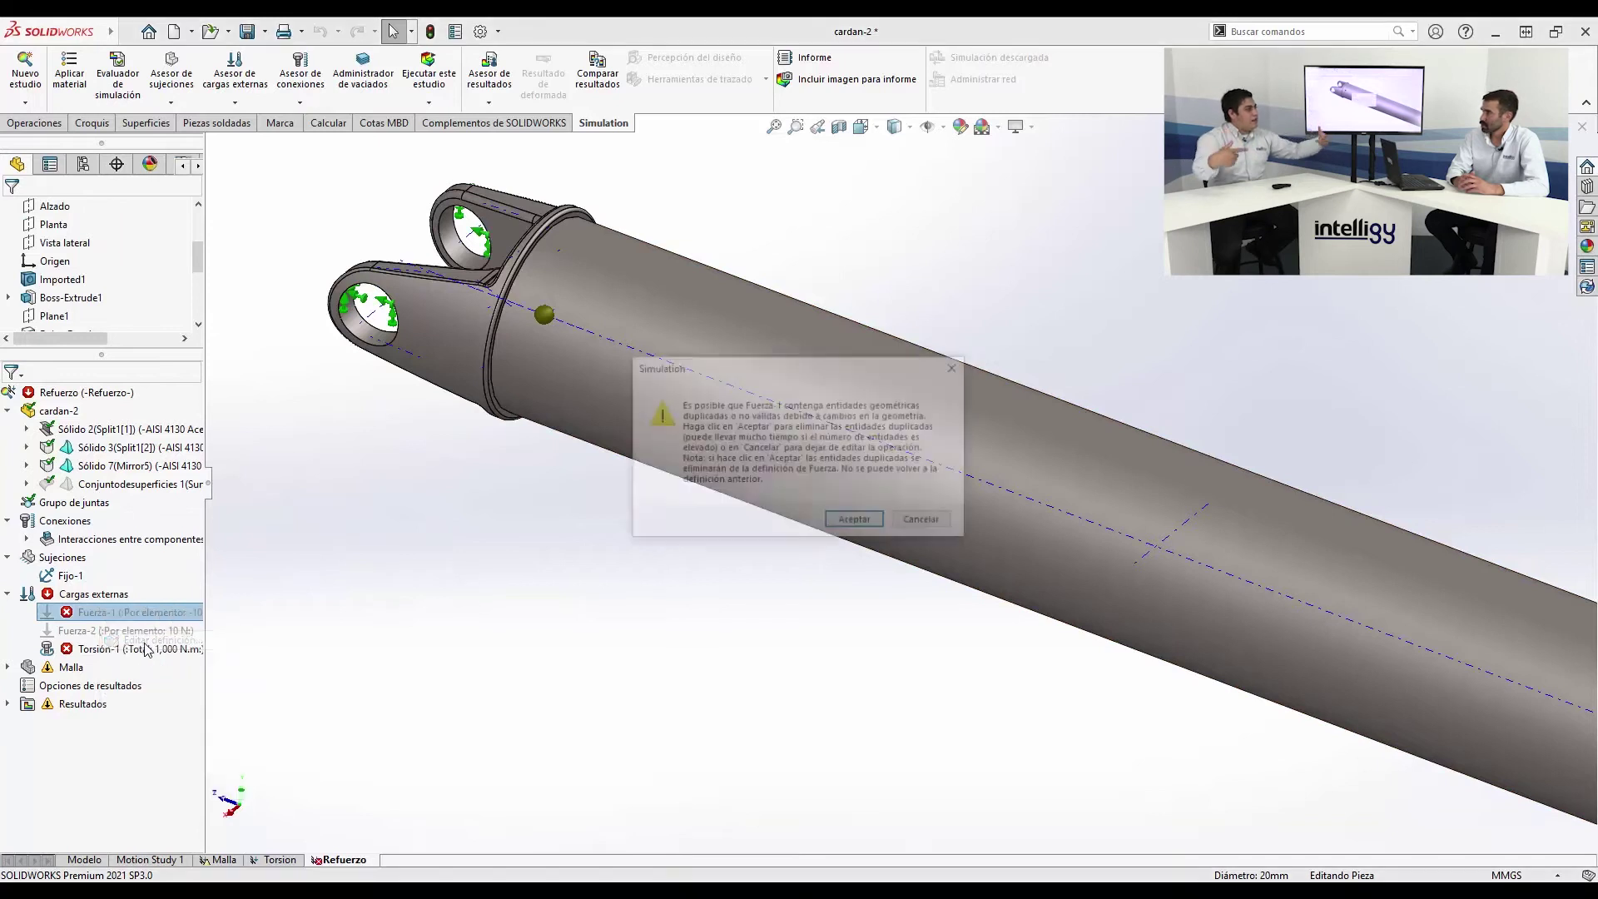
click(853, 524)
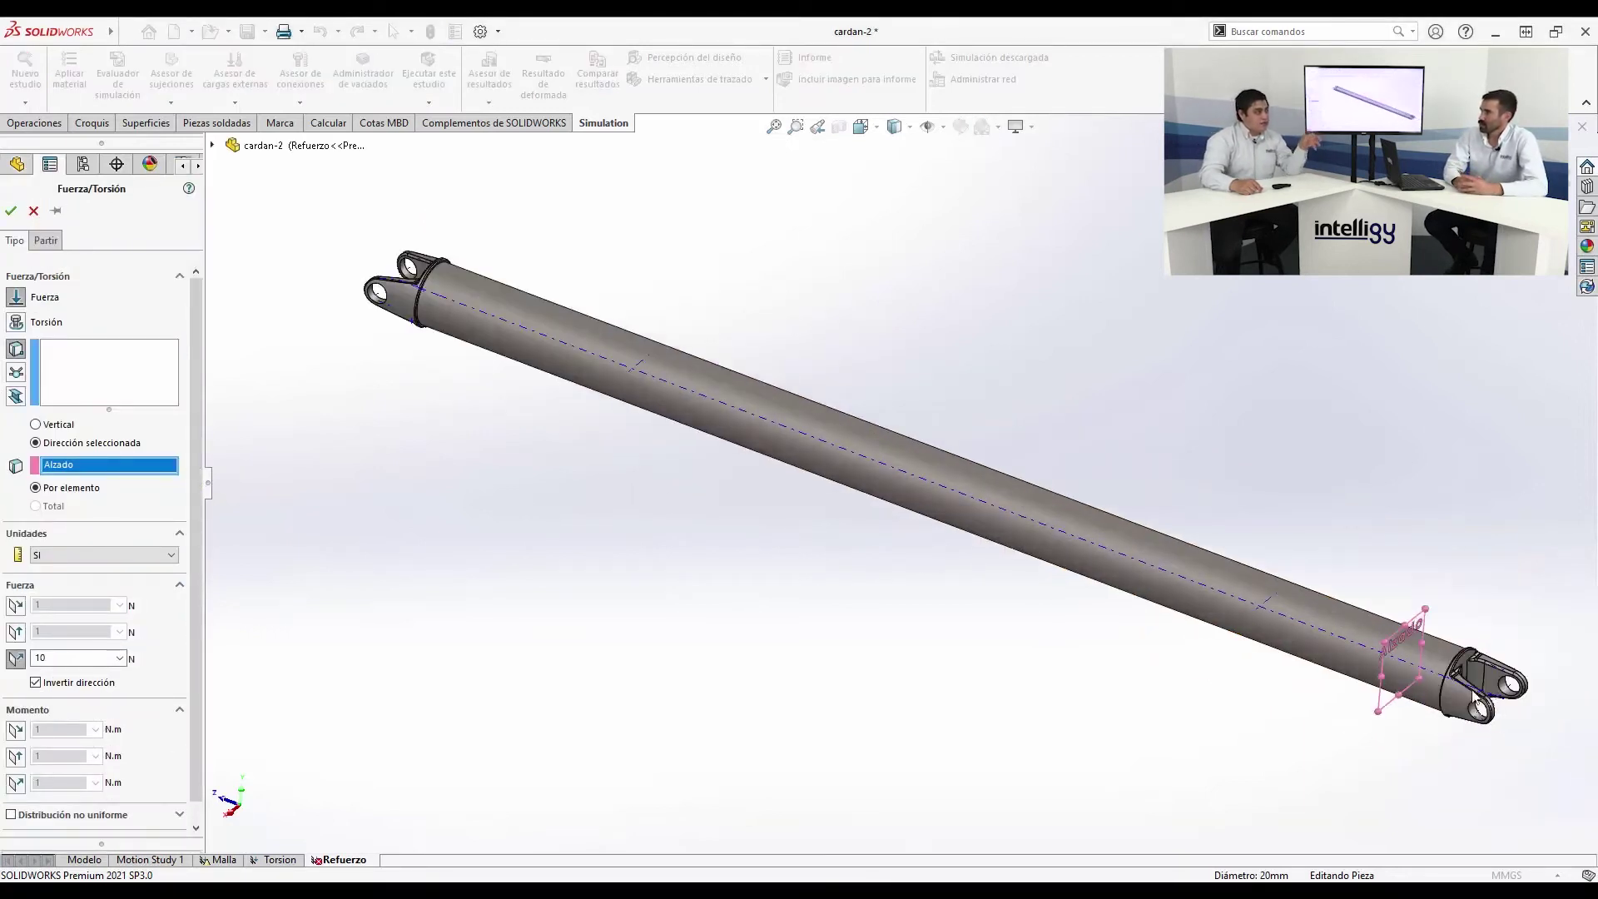
scroll(1414, 683, down, 5)
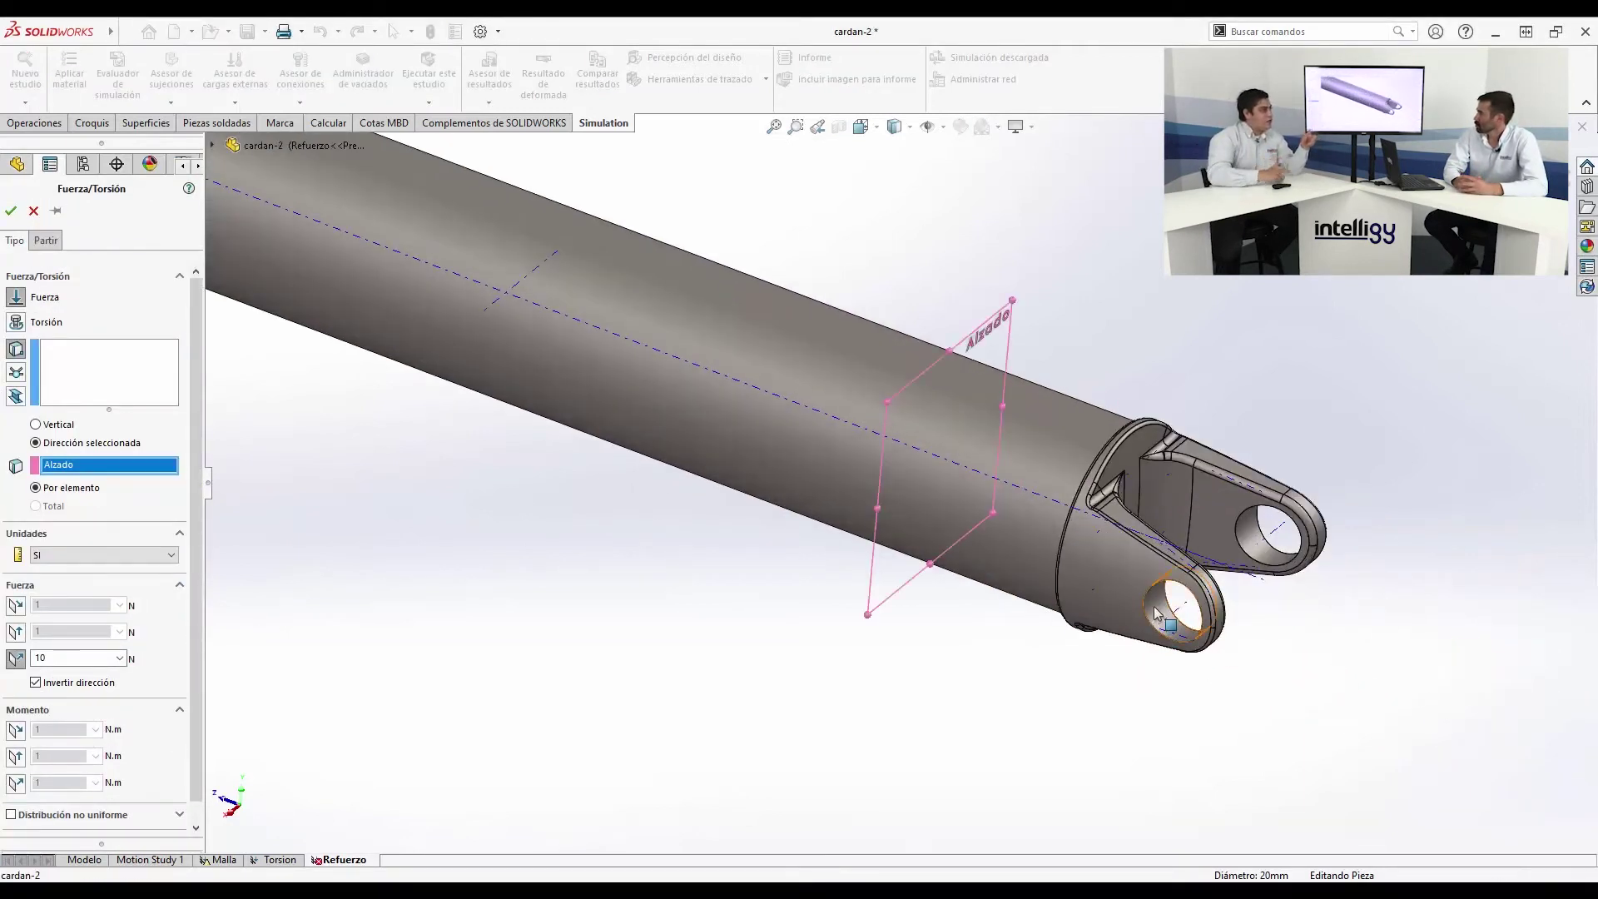
click(1159, 624)
click(1248, 535)
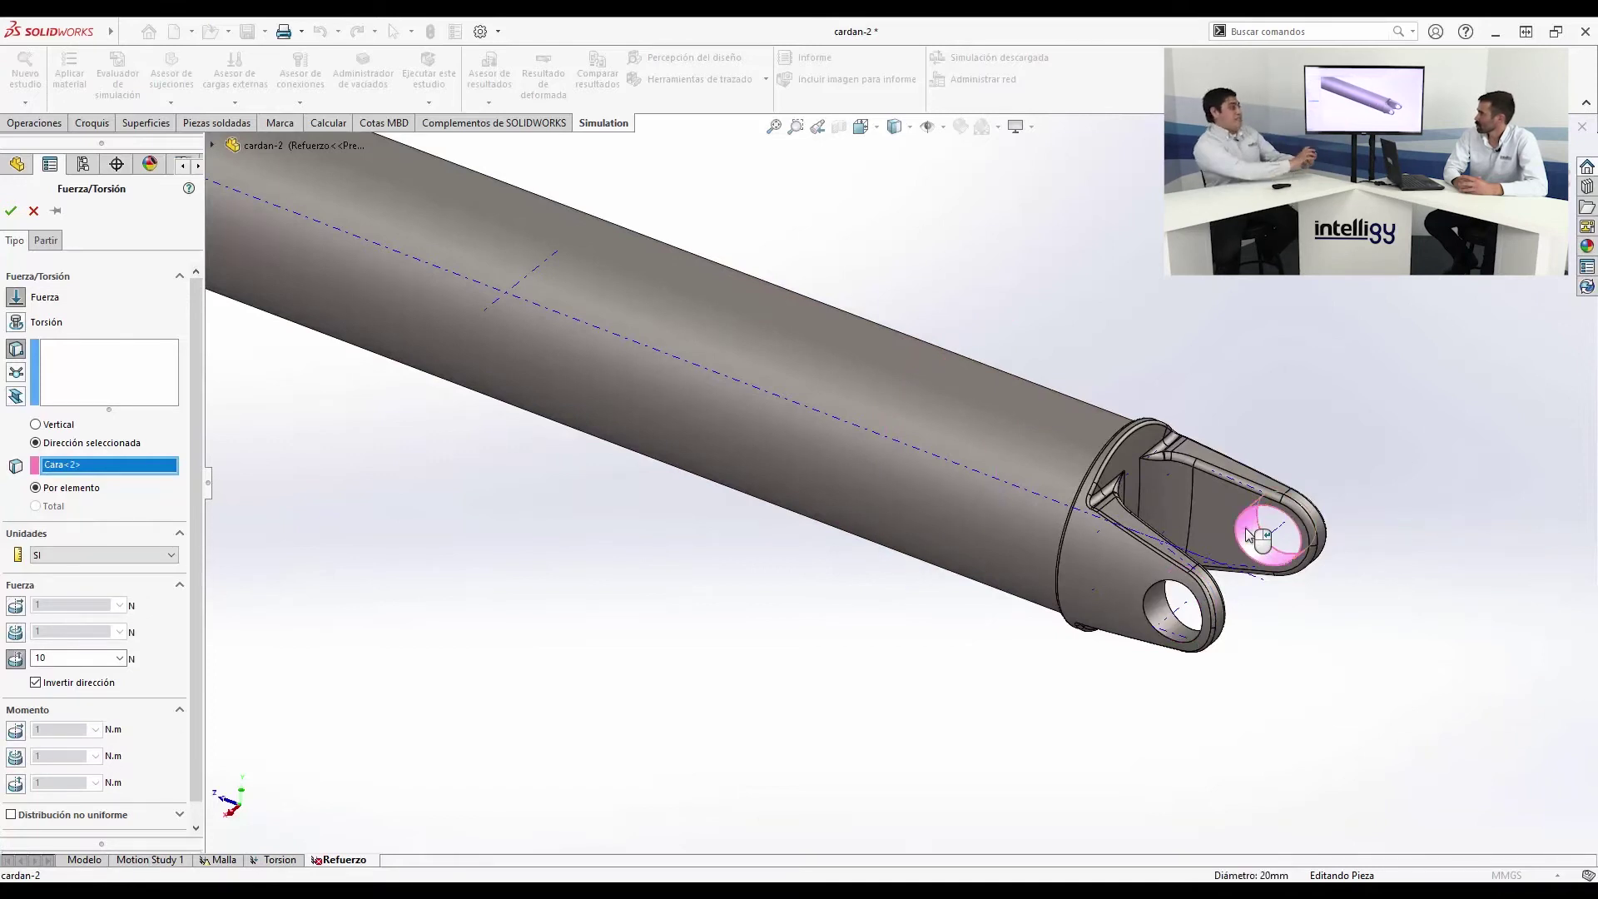
click(101, 373)
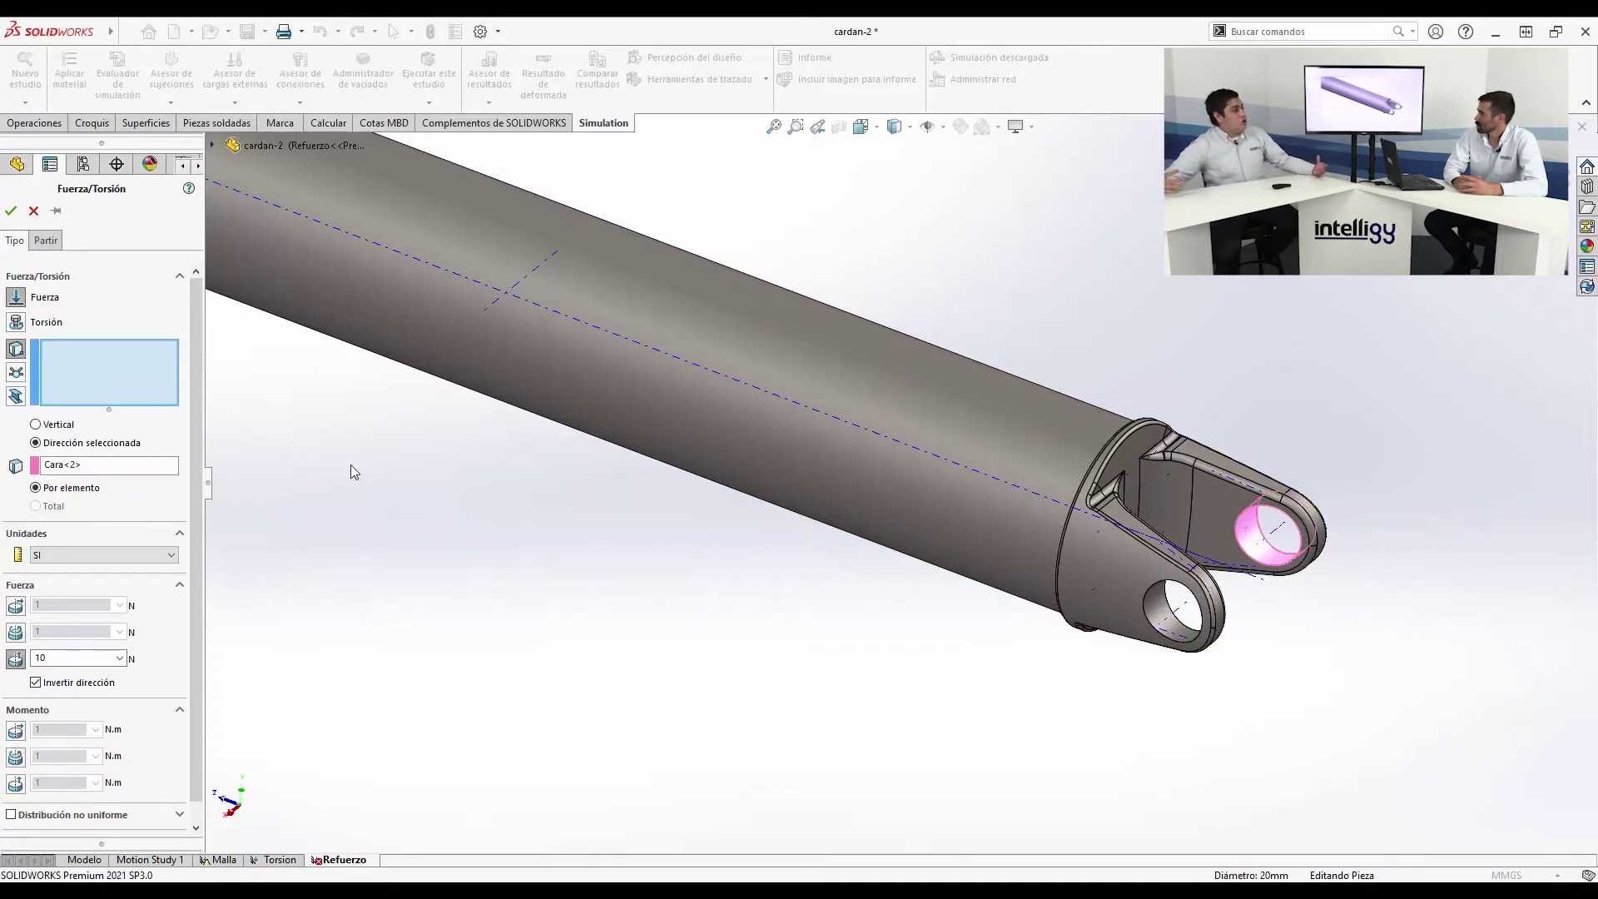
click(1174, 604)
click(1260, 541)
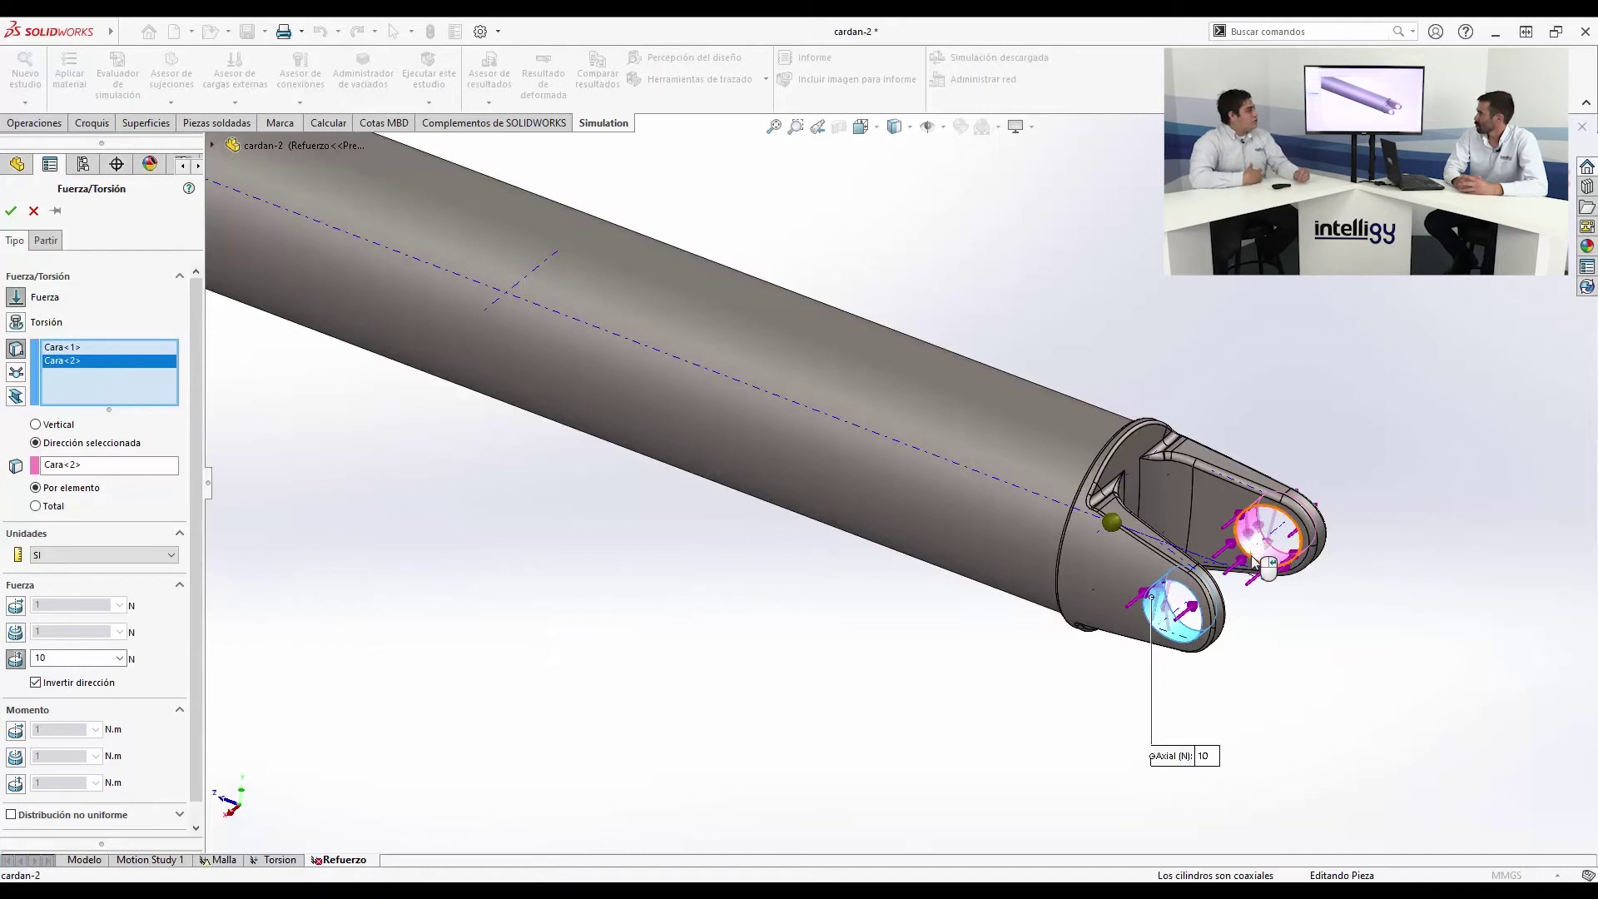
Set the direction reference of Fuerza-1 to the Planta plane instead of the hole face and accept the load
click(126, 462)
right_click(124, 464)
click(171, 476)
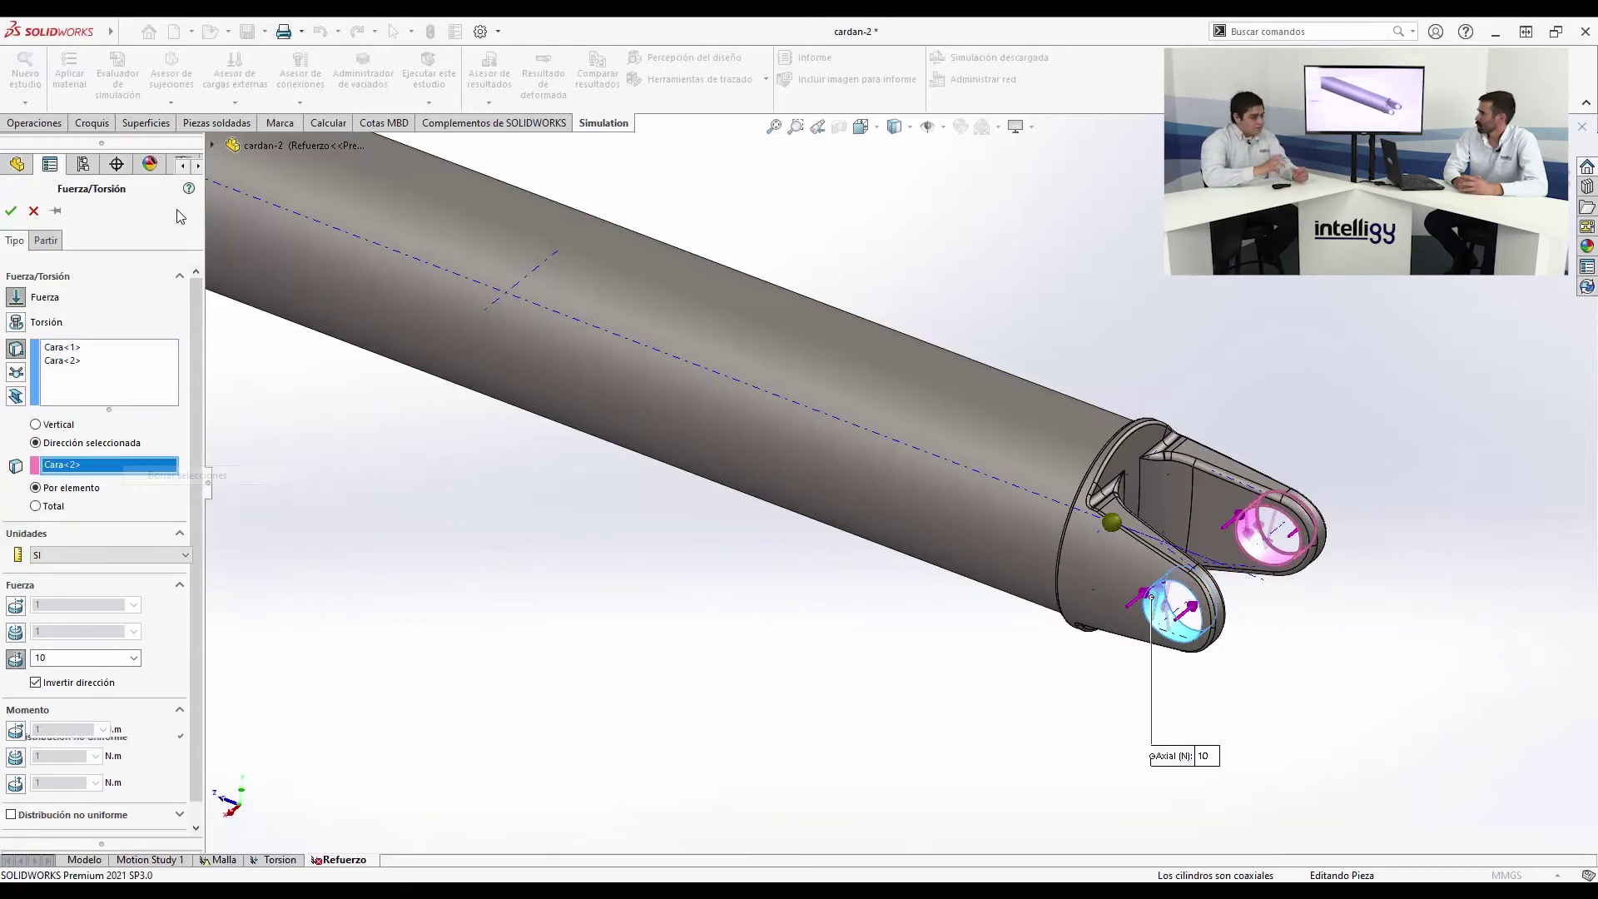
click(212, 145)
click(278, 291)
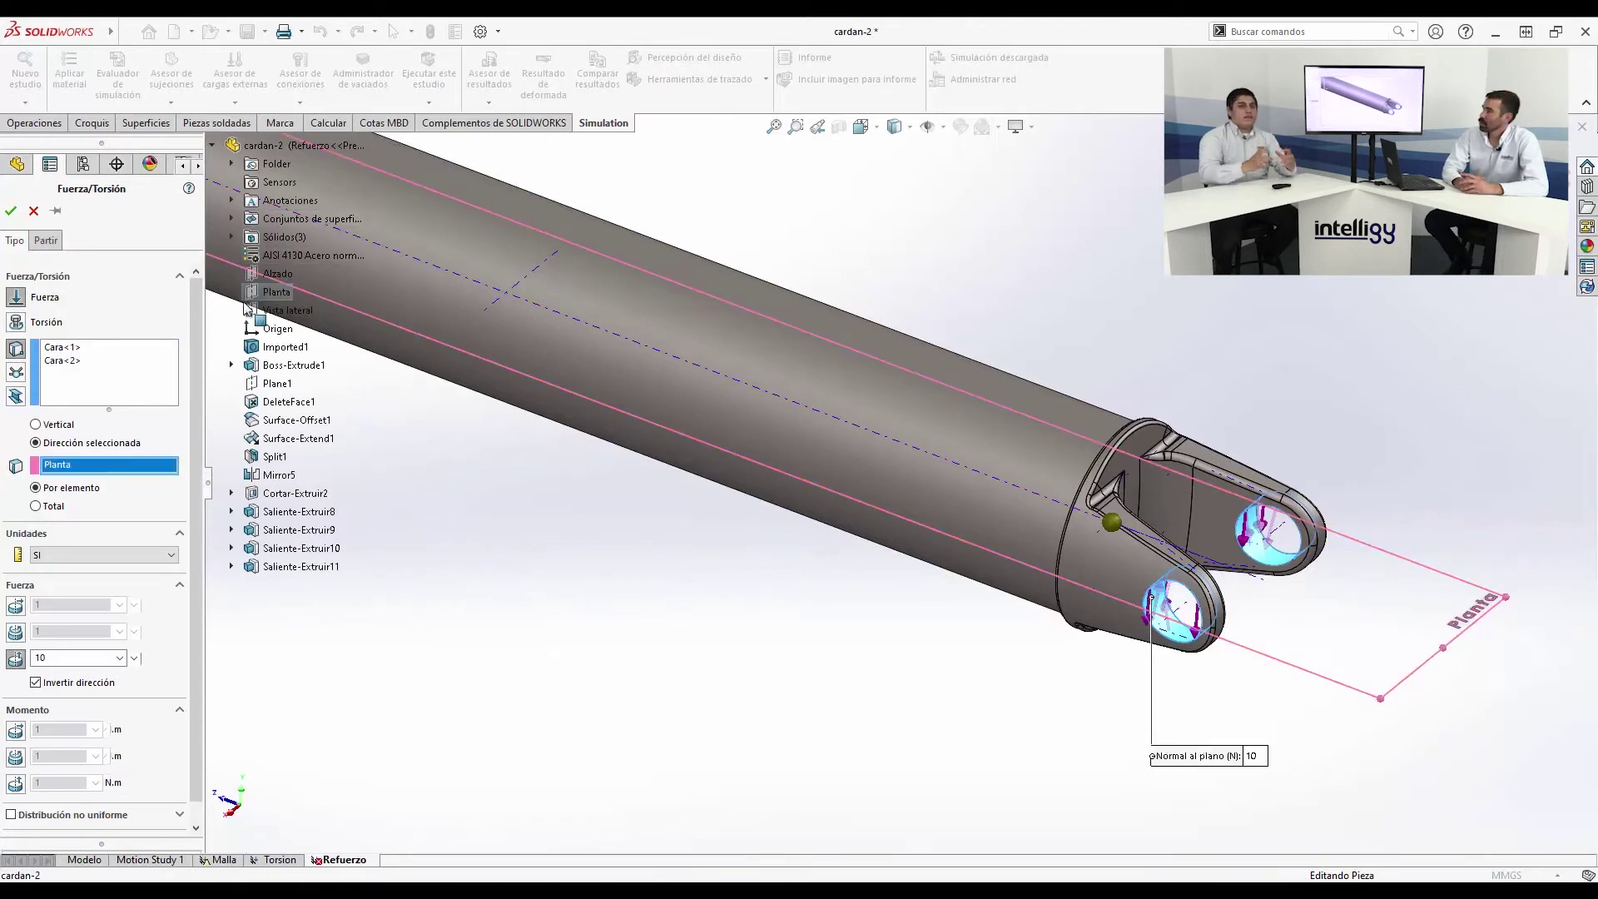
click(10, 210)
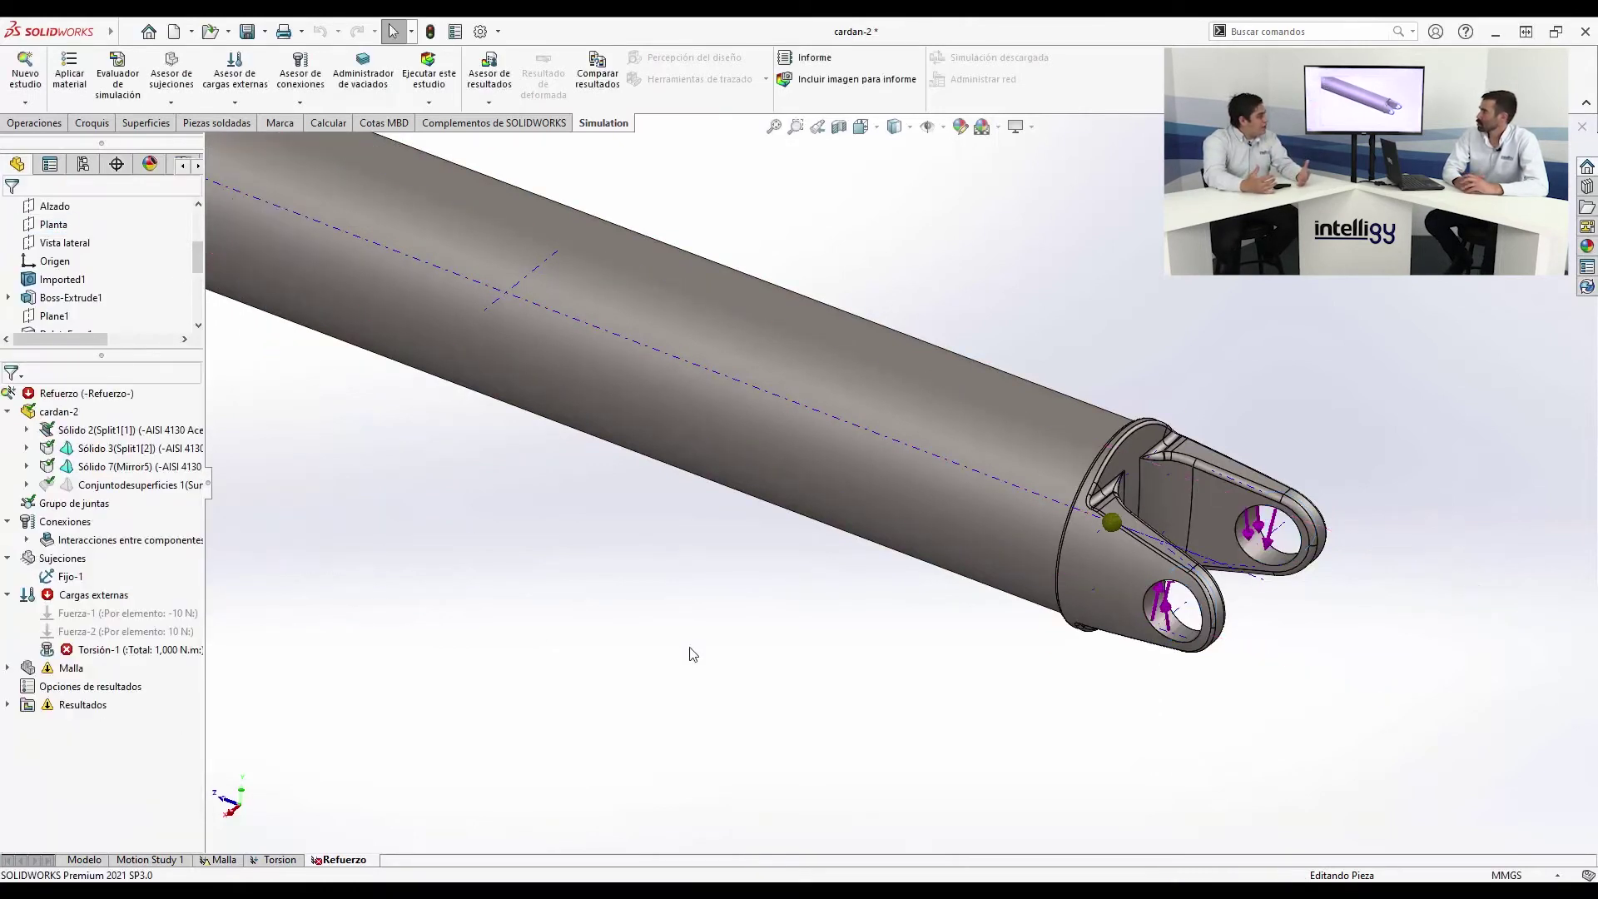
Remove the invalid entities from the Torsión-1 load, apply it to the two free-end lug hole faces, and run the study
right_click(108, 649)
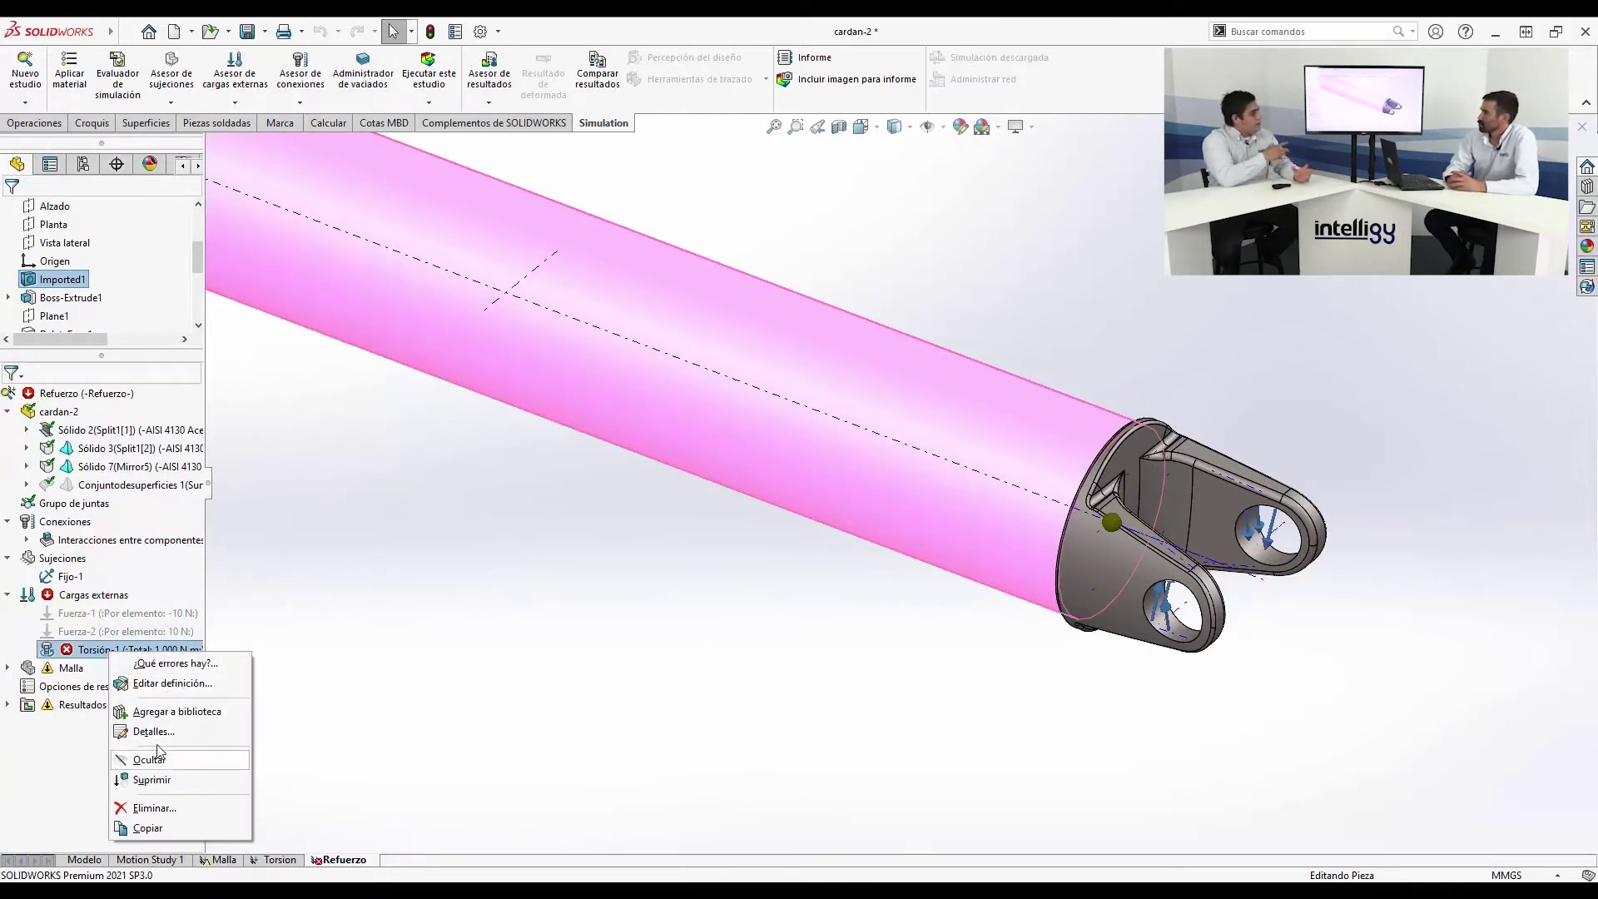
click(167, 684)
click(861, 525)
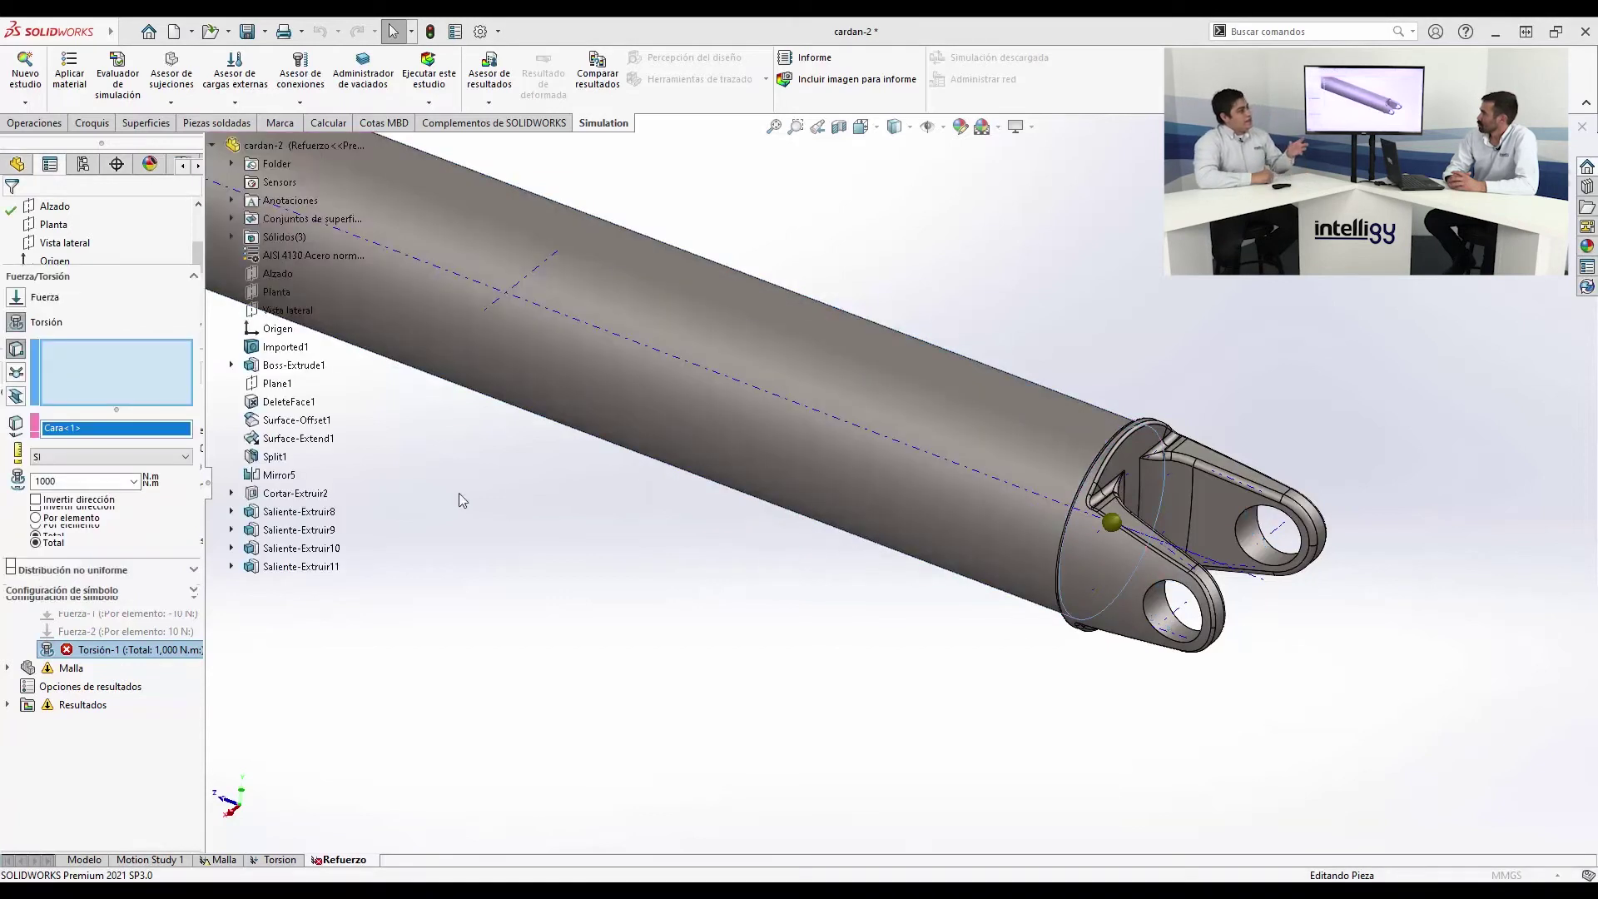
click(123, 381)
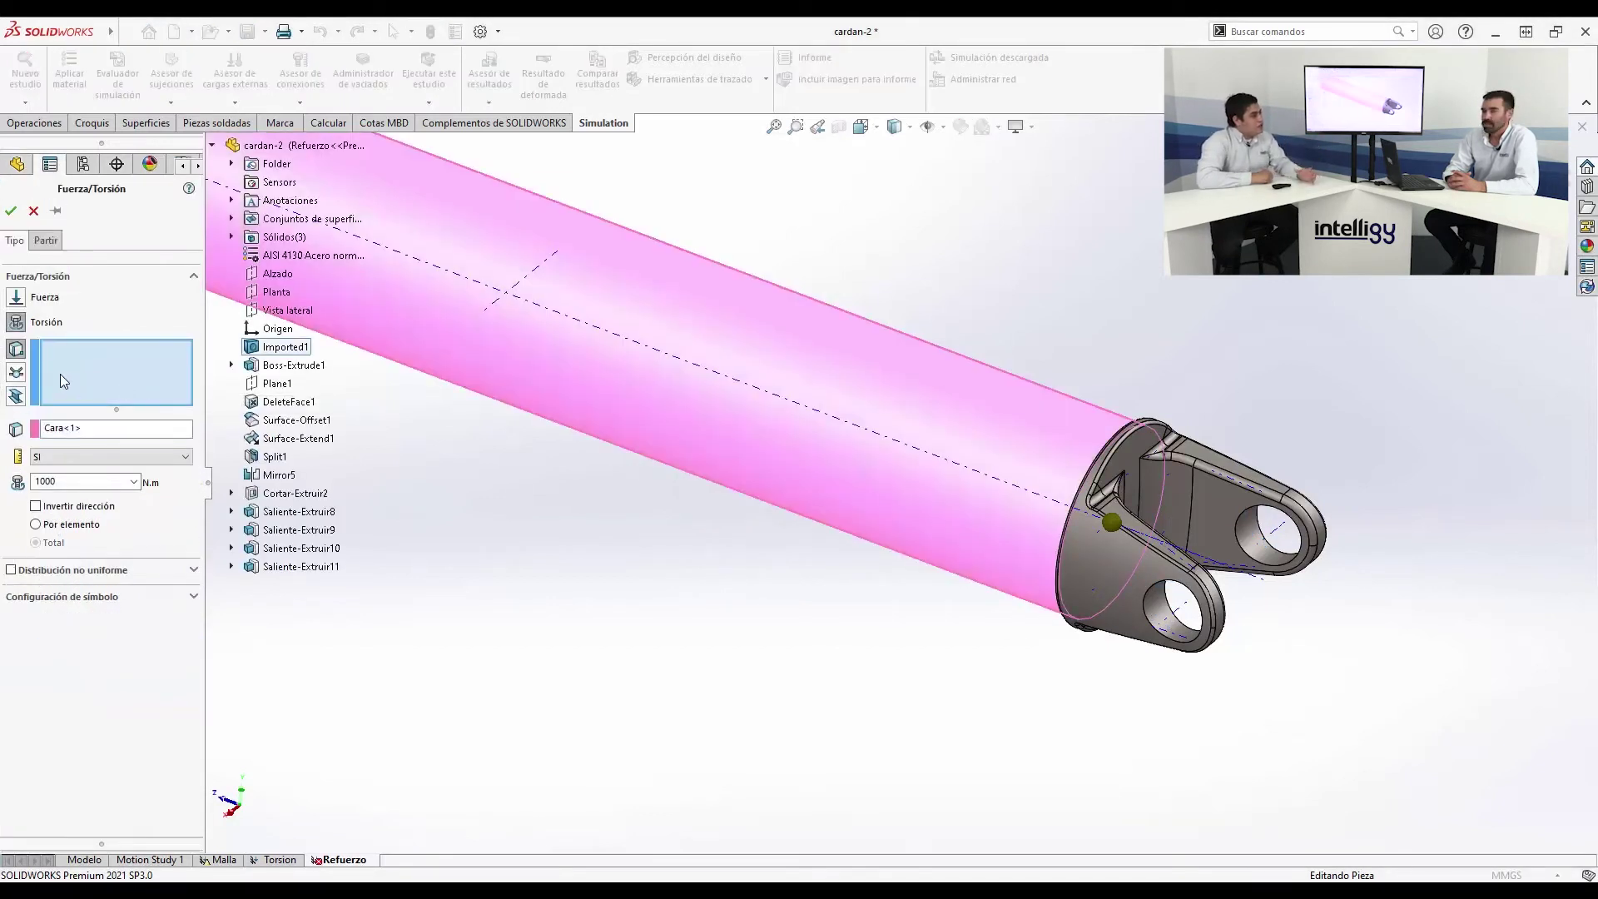
click(1172, 626)
click(1260, 551)
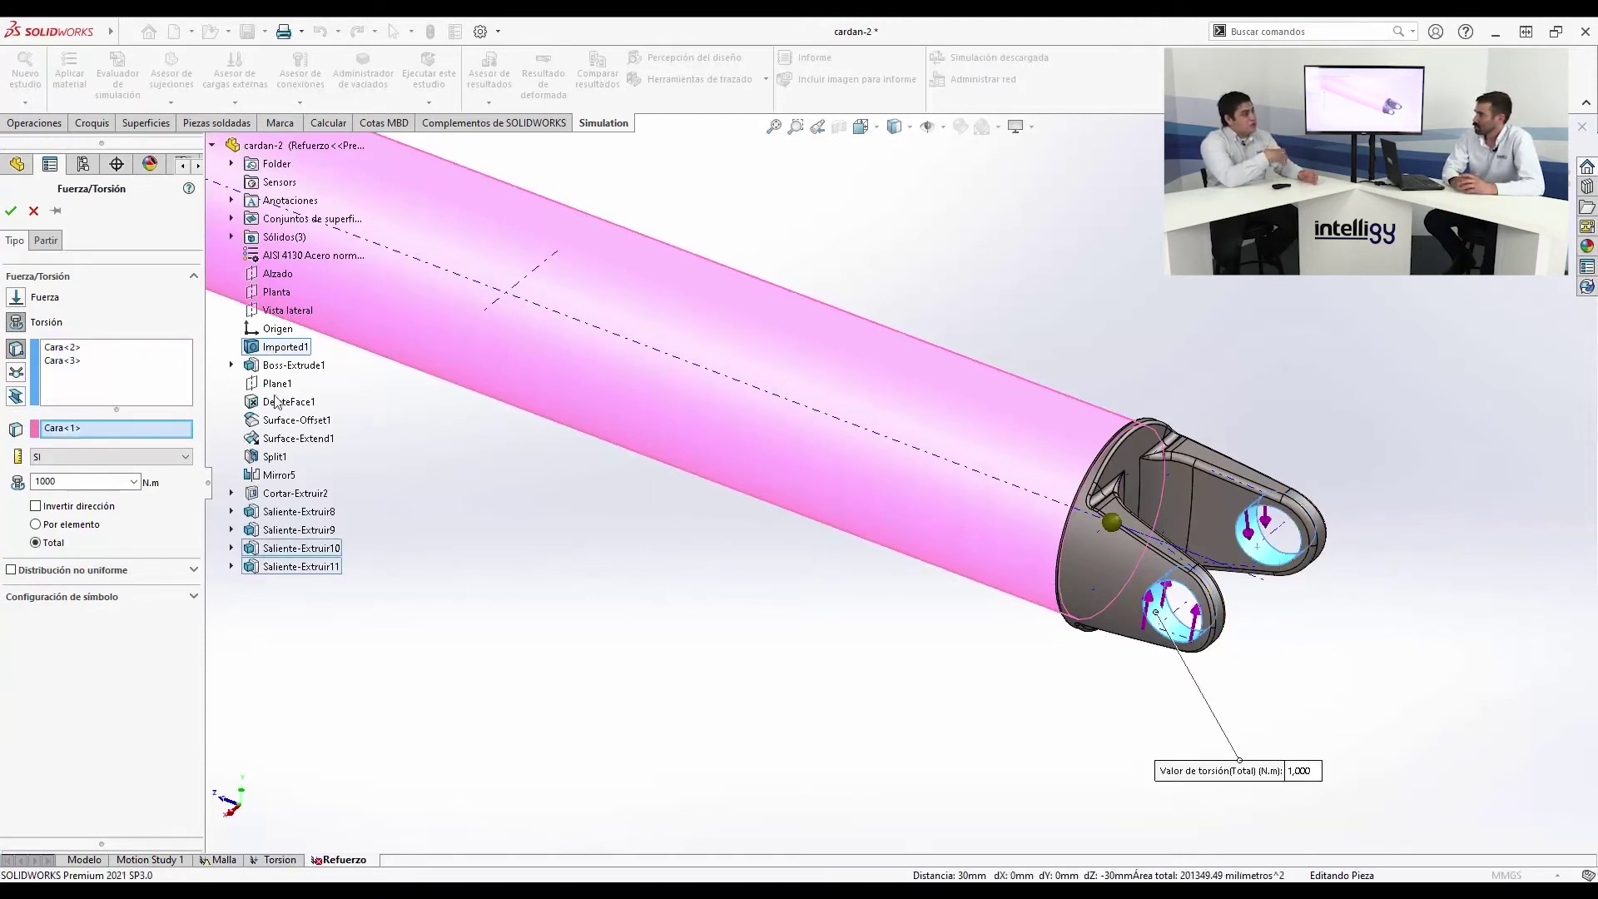
click(11, 211)
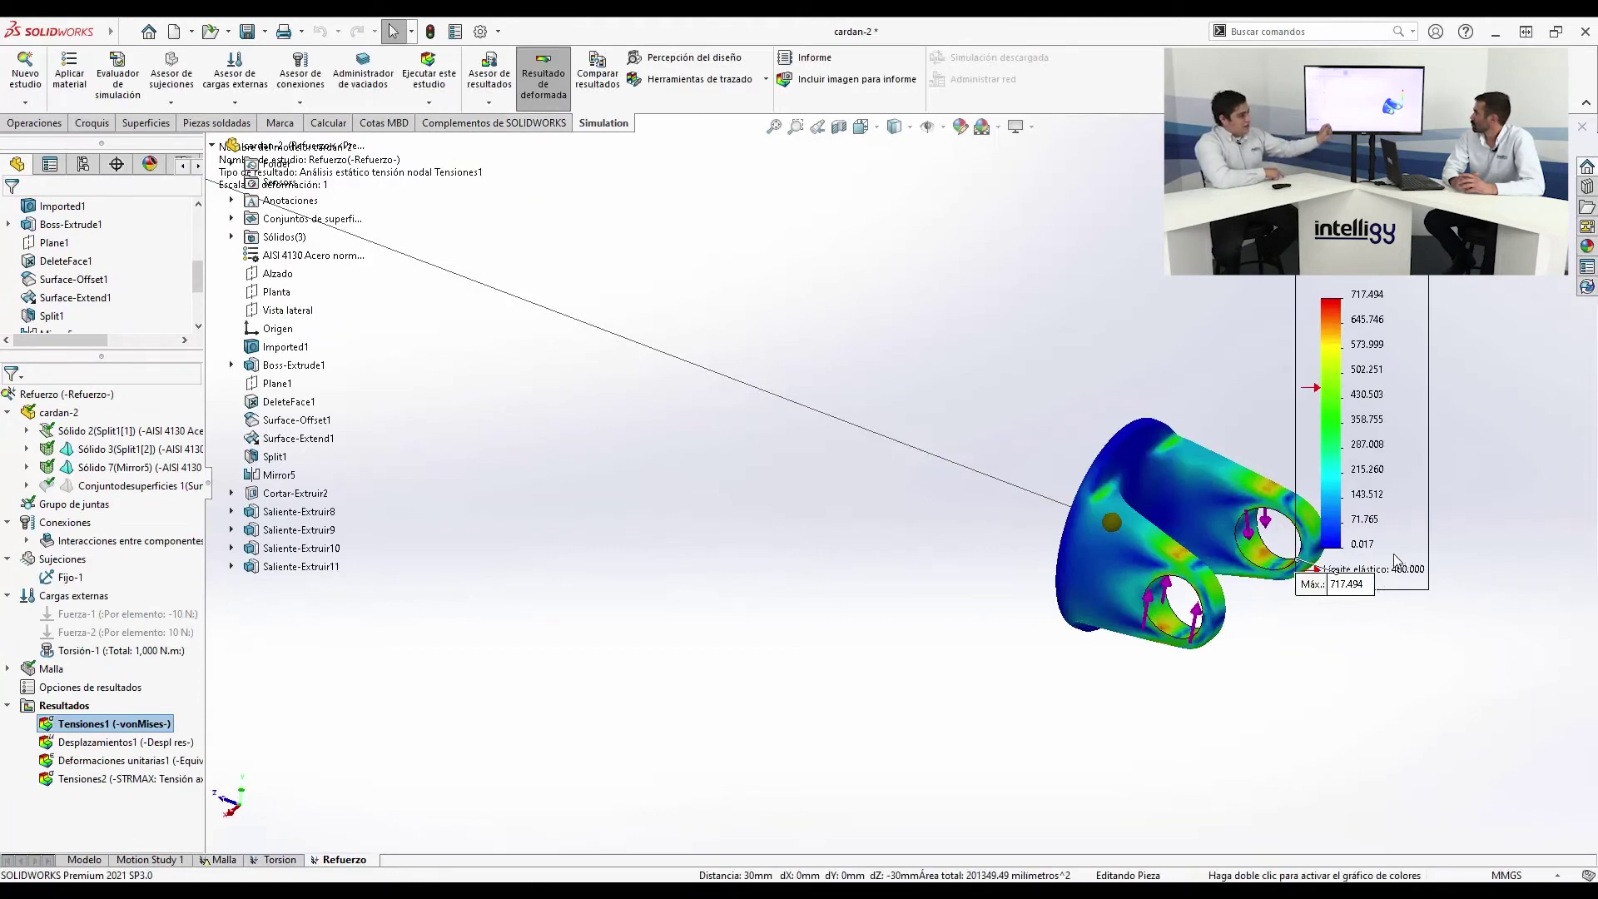
Move the maximum von Mises stress label below the lugs, clear of the colour legend
drag(1342, 591, 1309, 679)
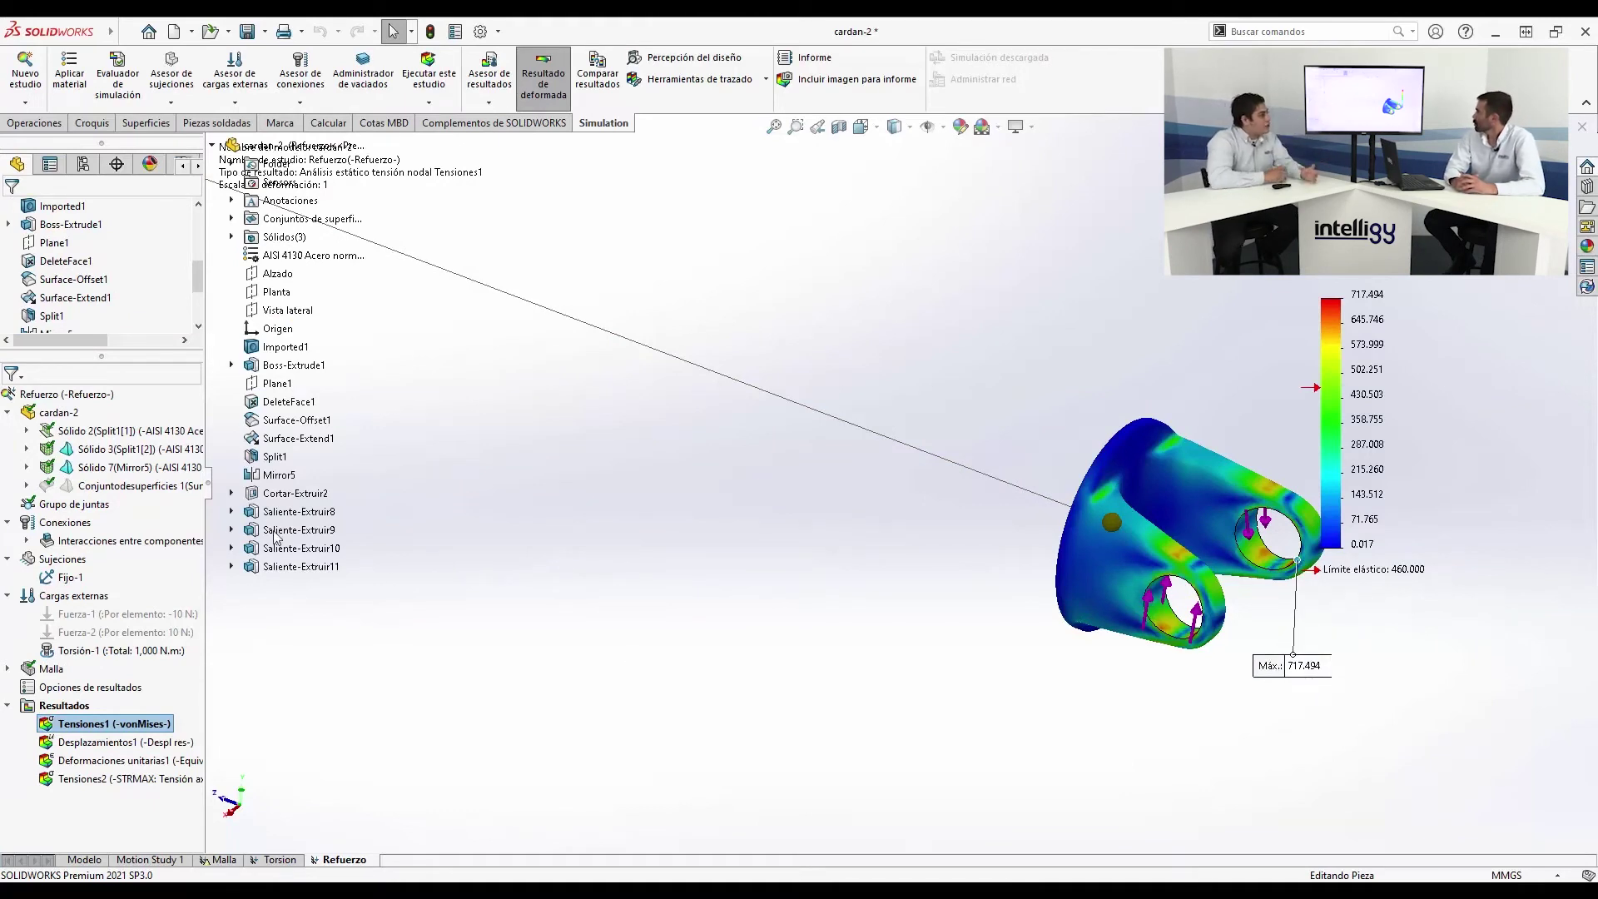
Apply the material AISI 4340 Acero normalizado to all bodies of the Refuerzo study and rerun the analysis
right_click(77, 420)
click(114, 430)
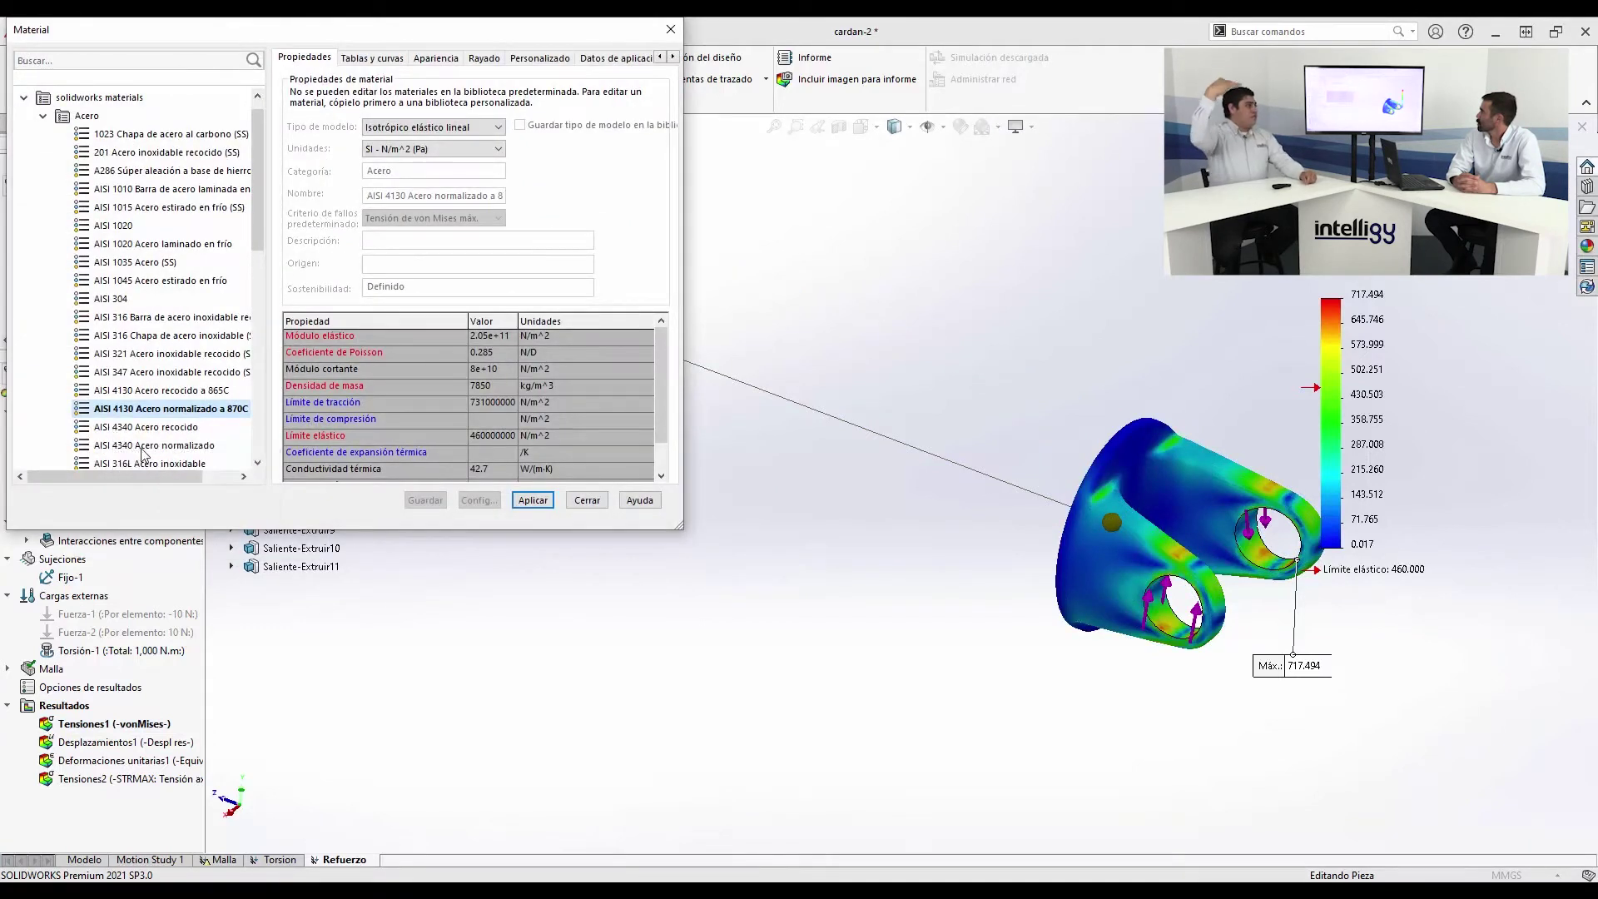
click(145, 446)
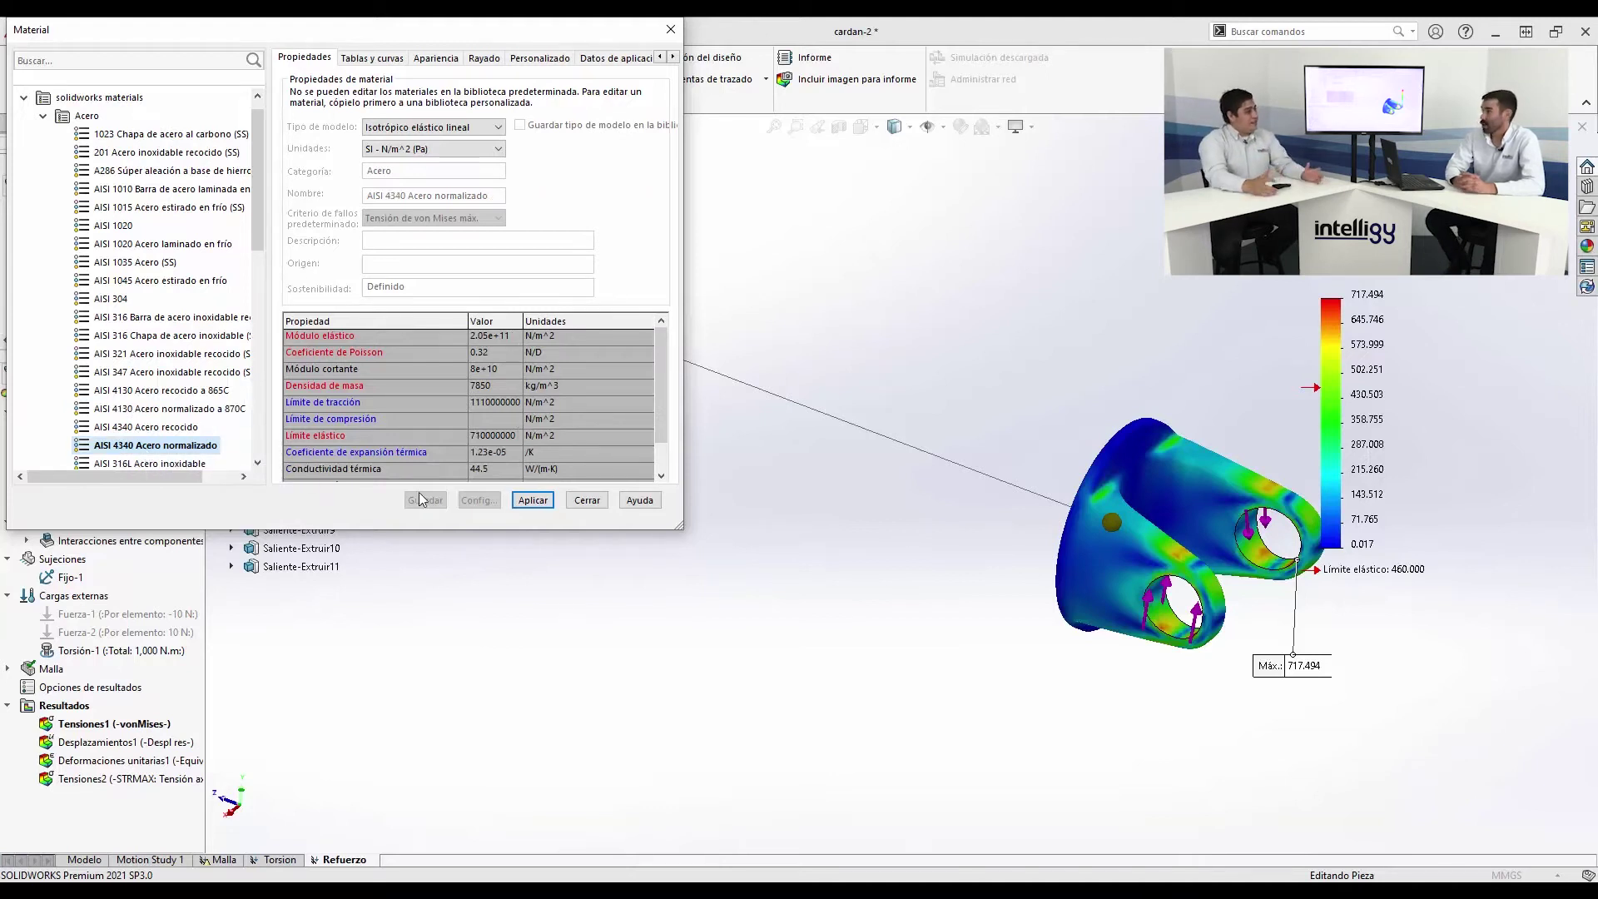
click(531, 500)
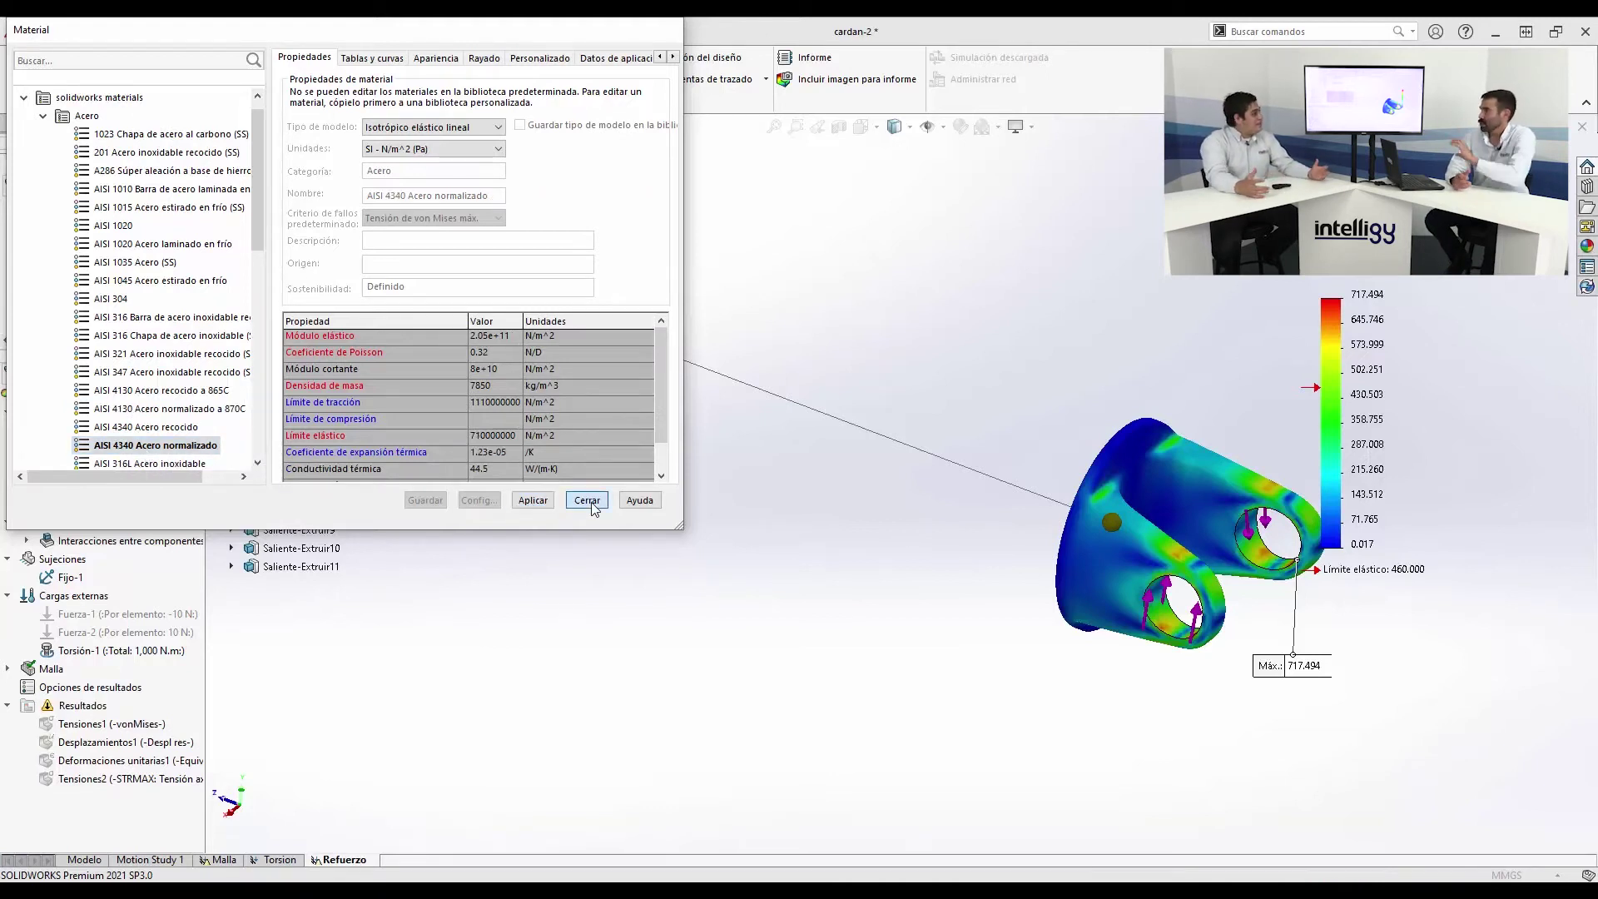
click(586, 500)
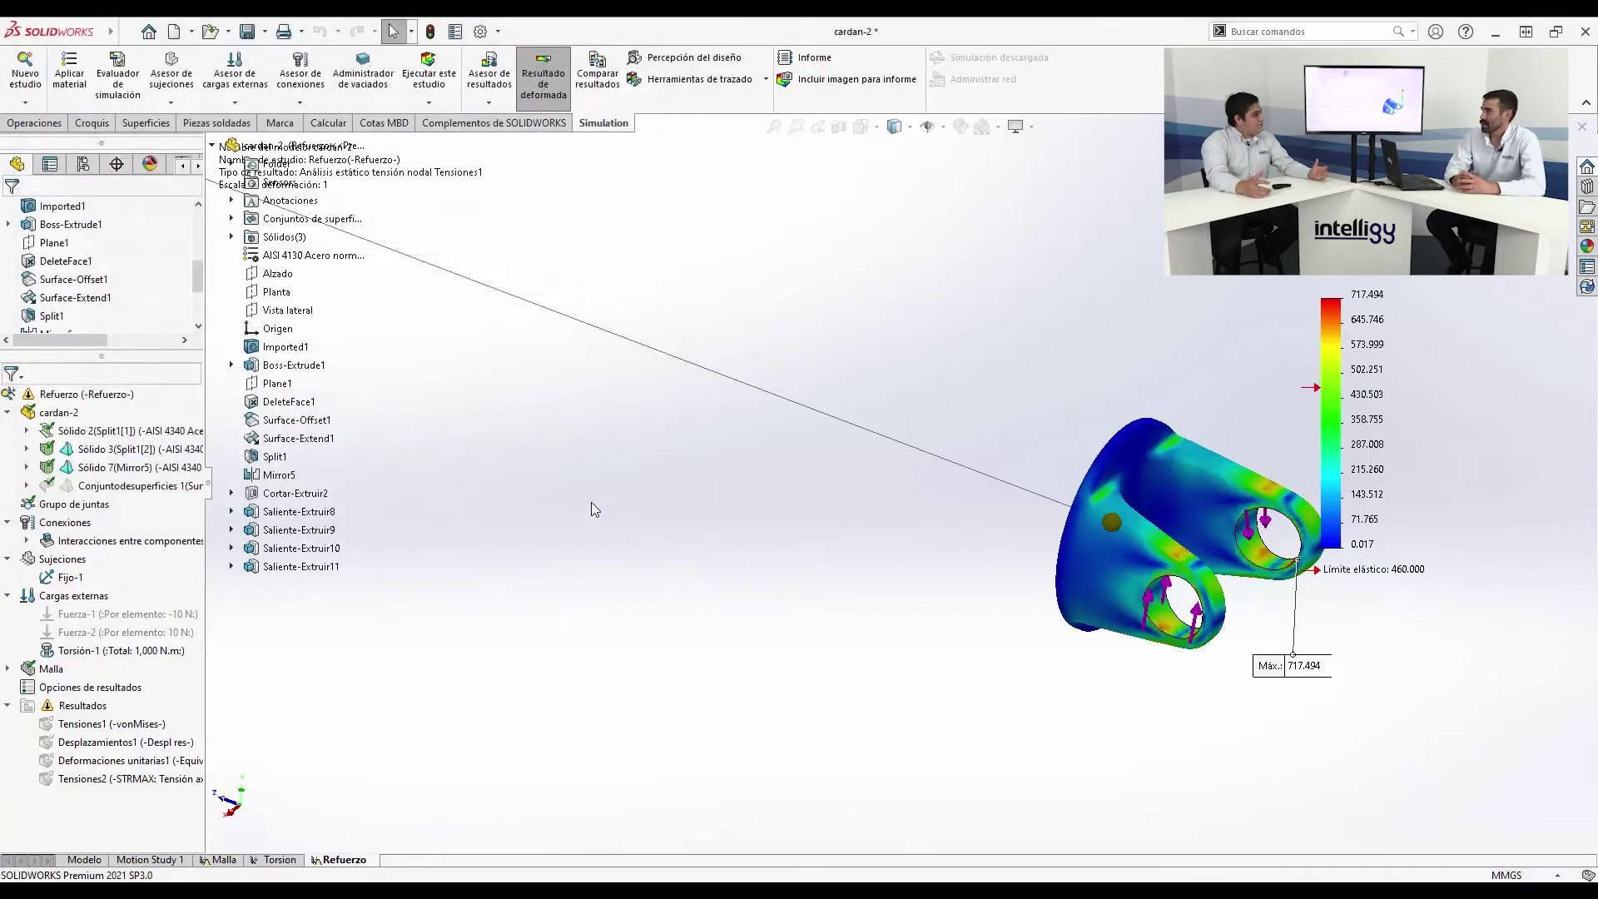
click(441, 84)
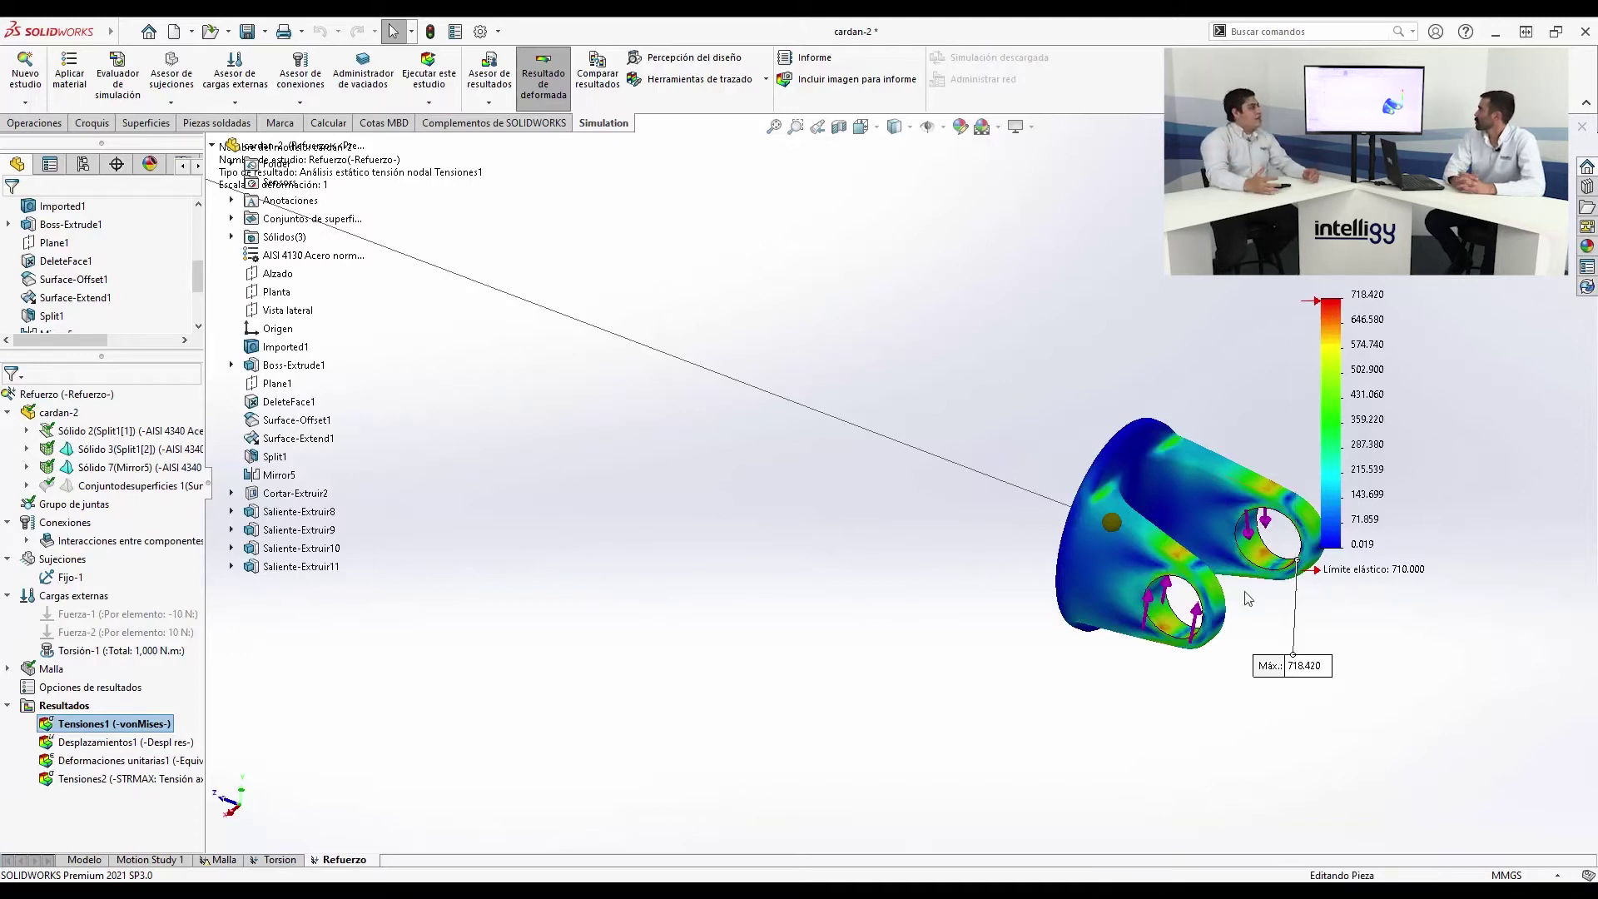
Examine the von Mises stress distribution around the loaded lug holes and across both ends of the shaft
middle_drag(1200, 668, 1202, 556)
scroll(1192, 537, down, 6)
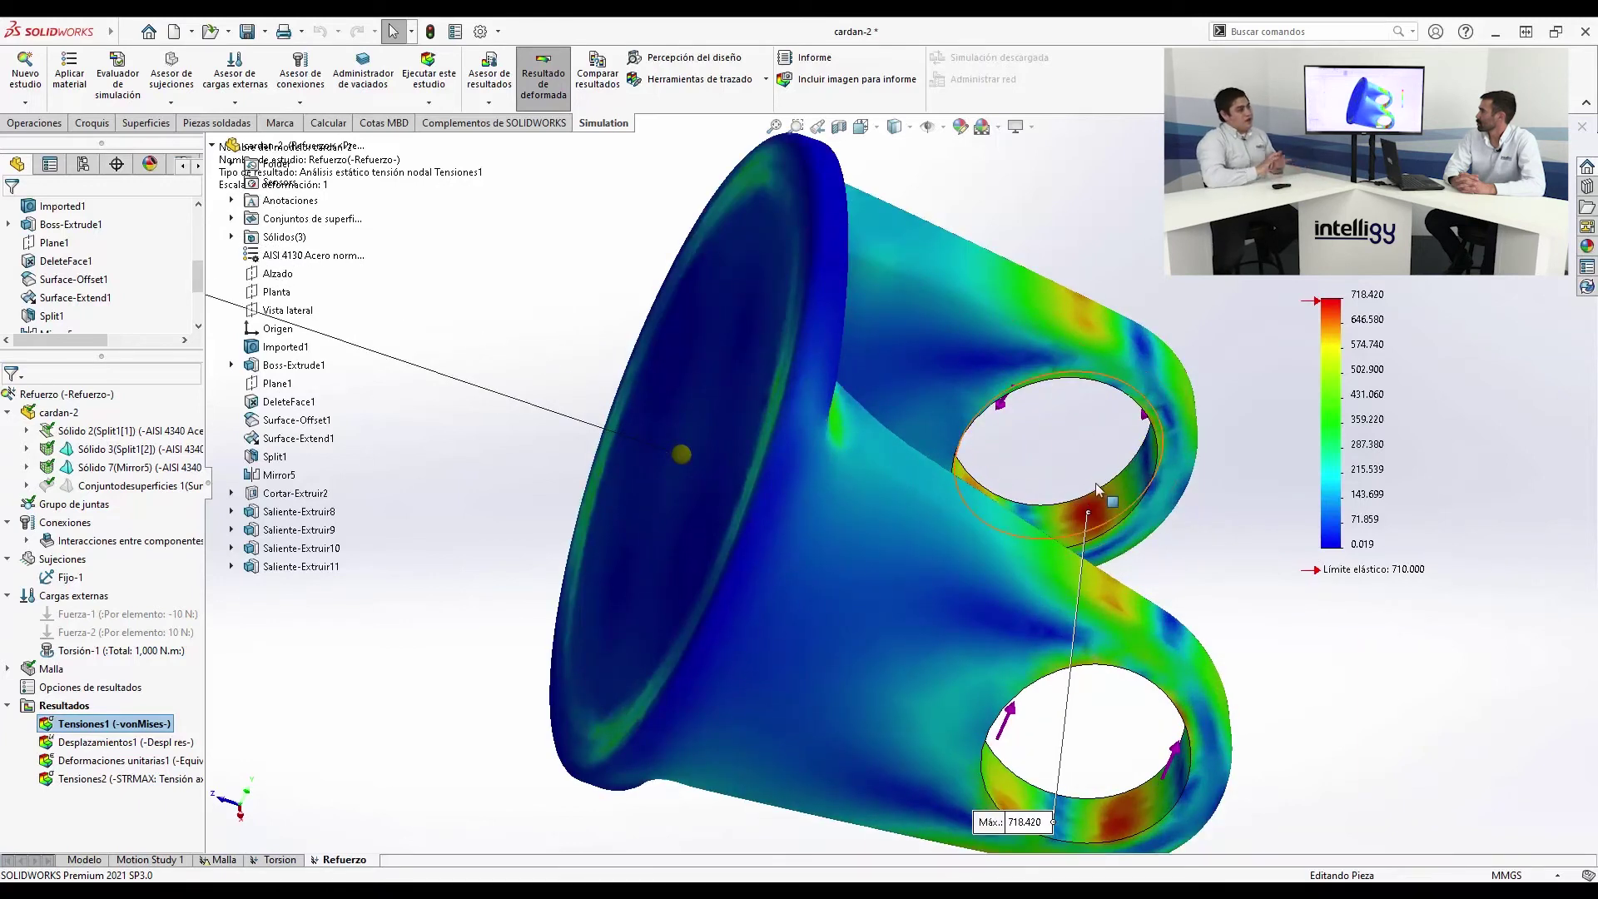
scroll(1191, 531, up, 5)
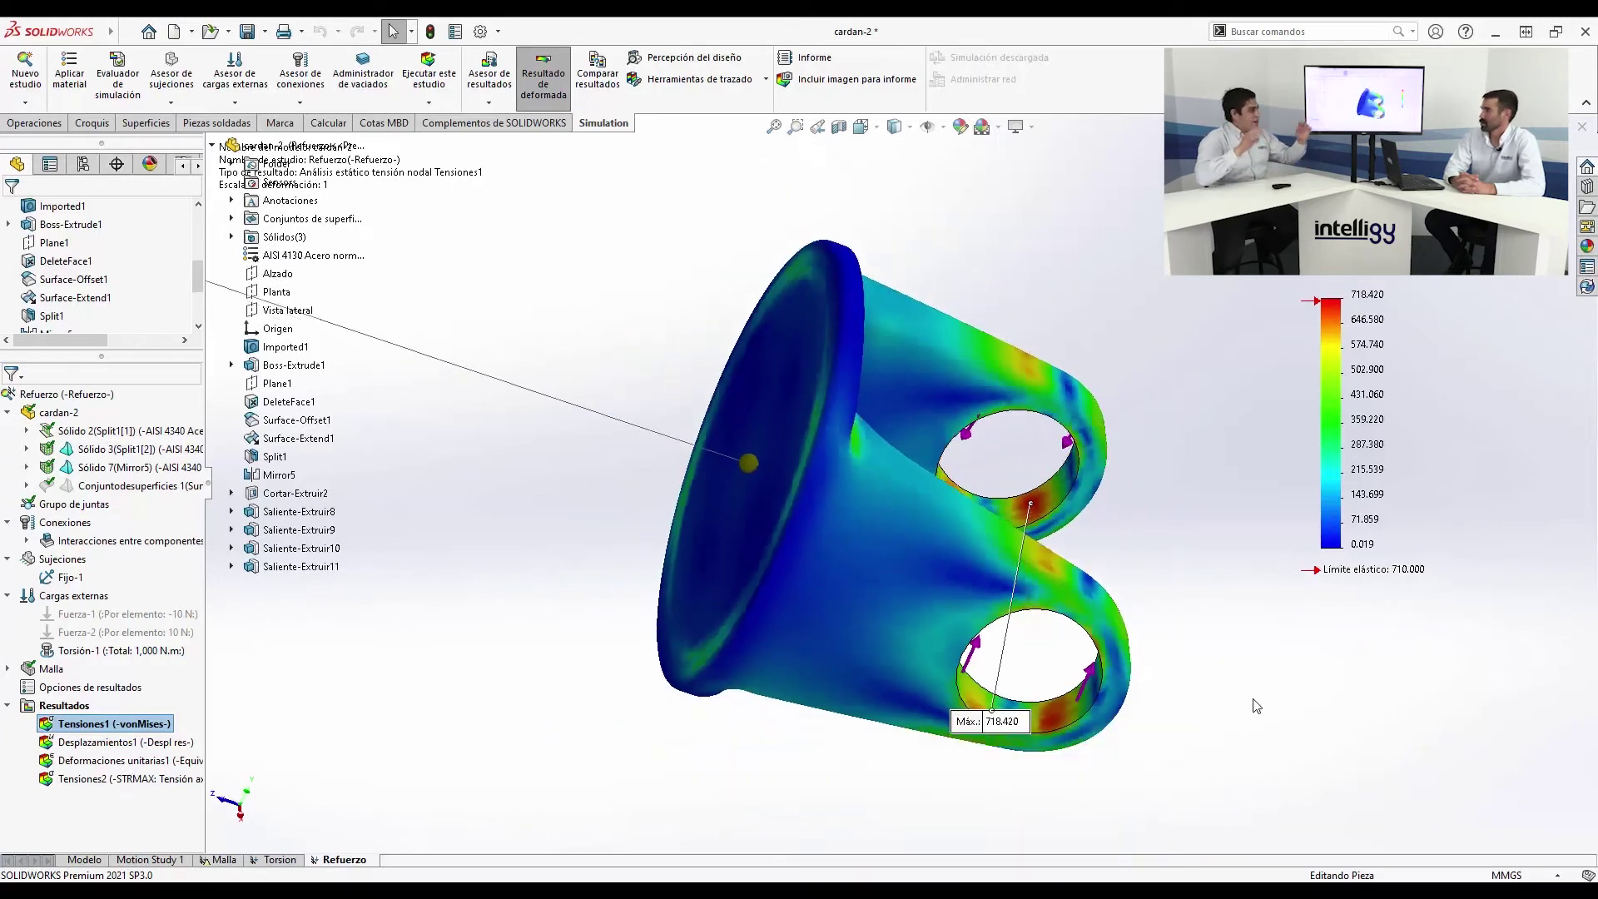
middle_drag(978, 692, 932, 686)
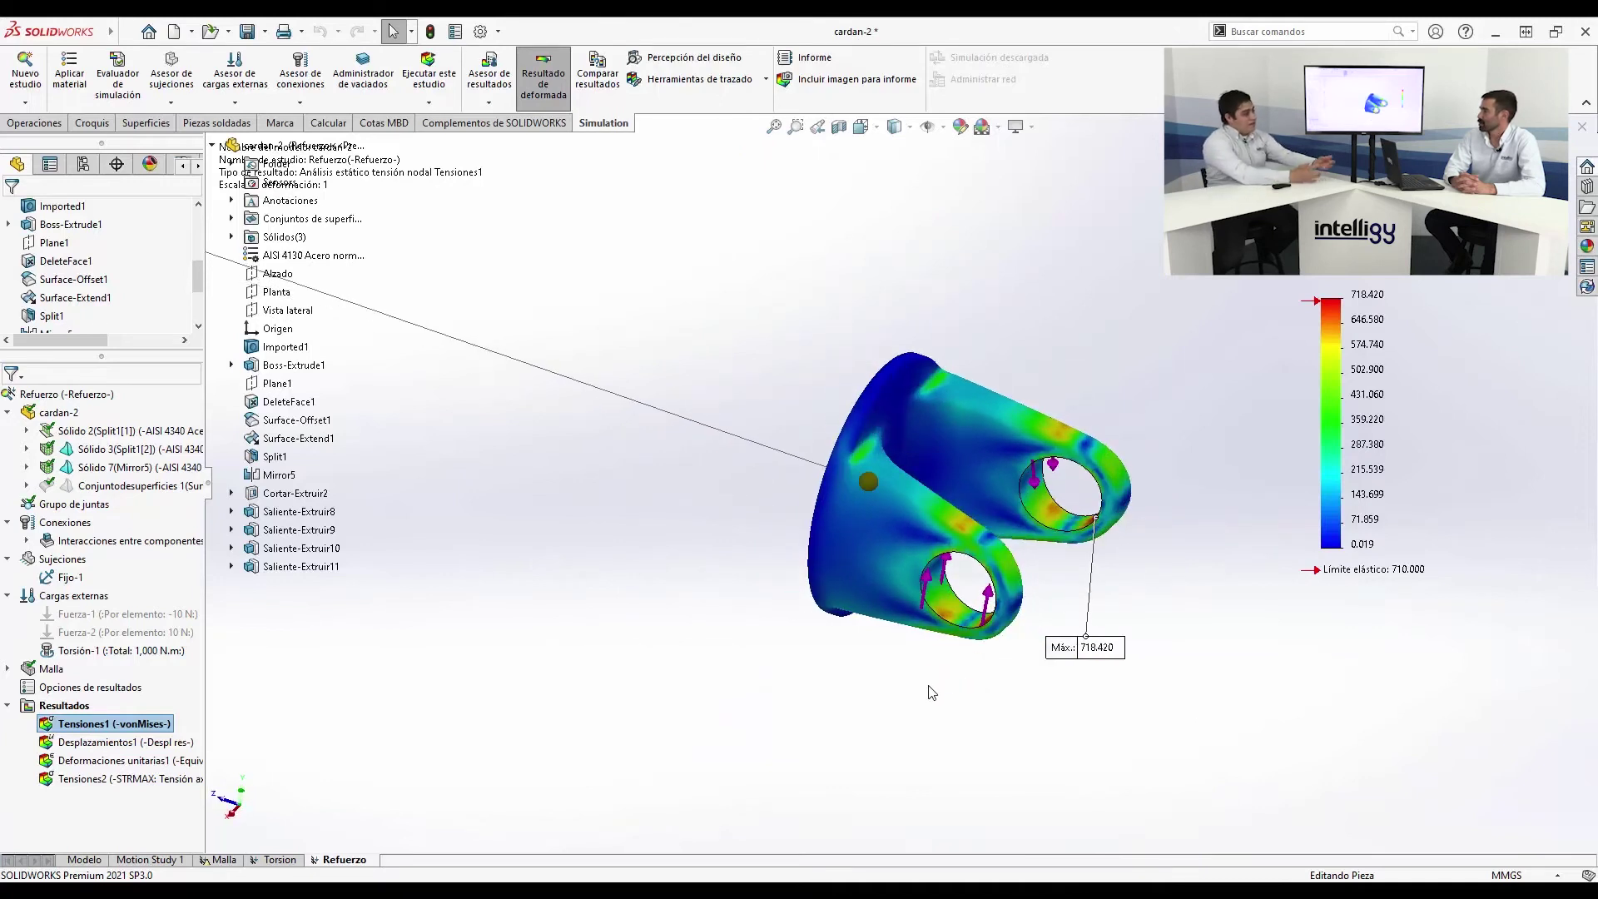
scroll(928, 685, up, 4)
ctrl+middle_drag(734, 529, 983, 643)
scroll(955, 639, up, 3)
ctrl+middle_drag(621, 503, 932, 610)
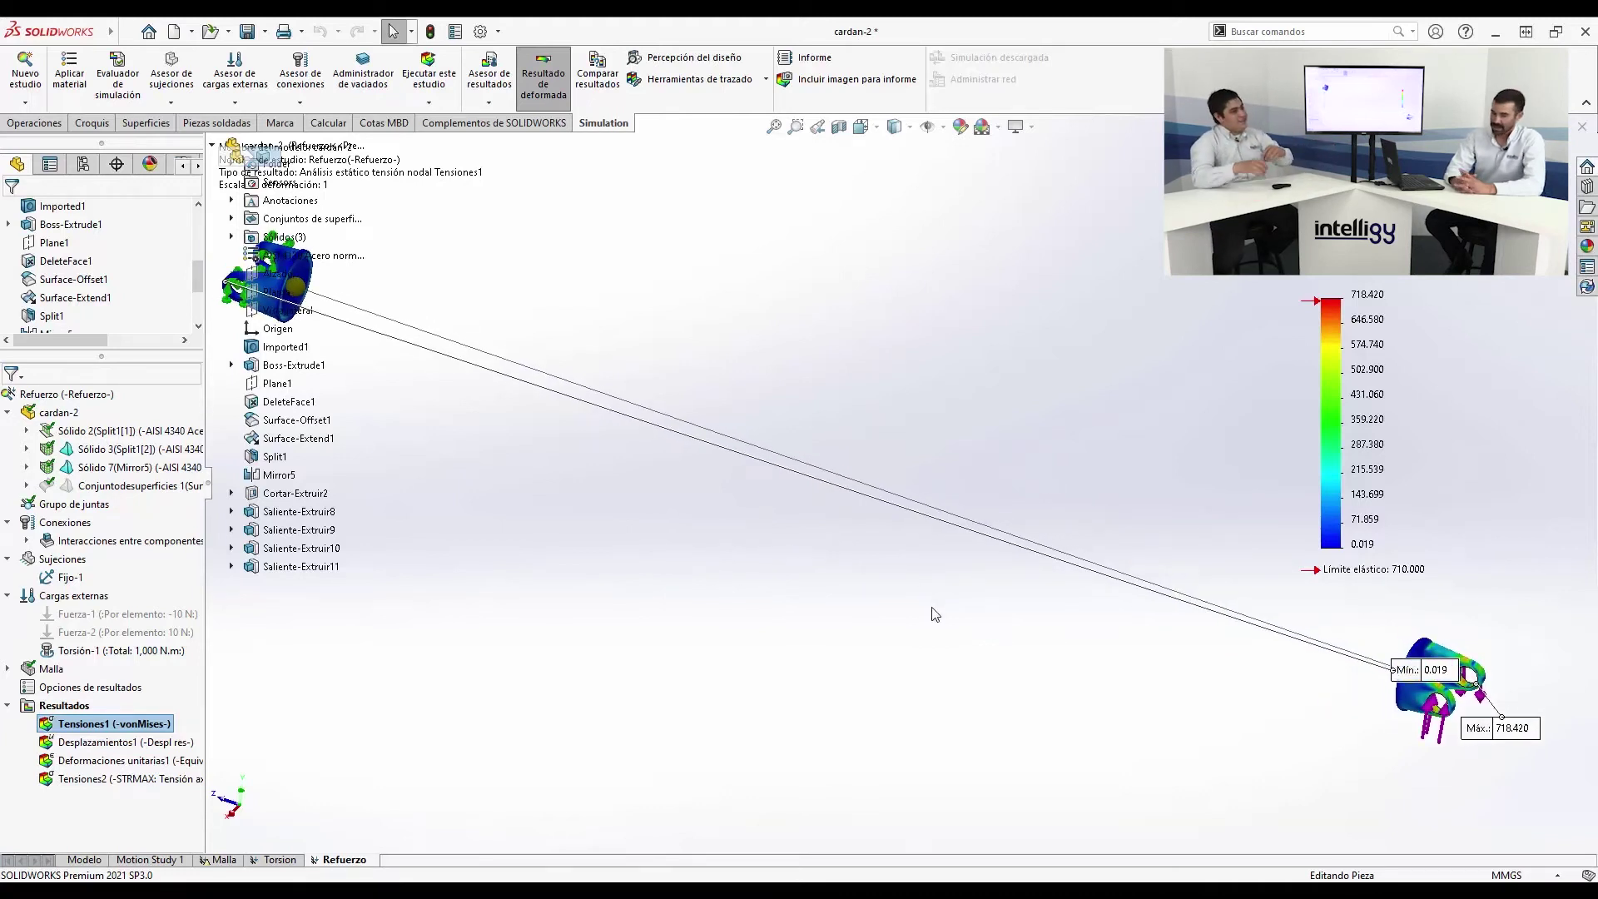
Copy the Refuerzo study as a static study named Refuerzo427 for the Refuerzo configuration
right_click(356, 862)
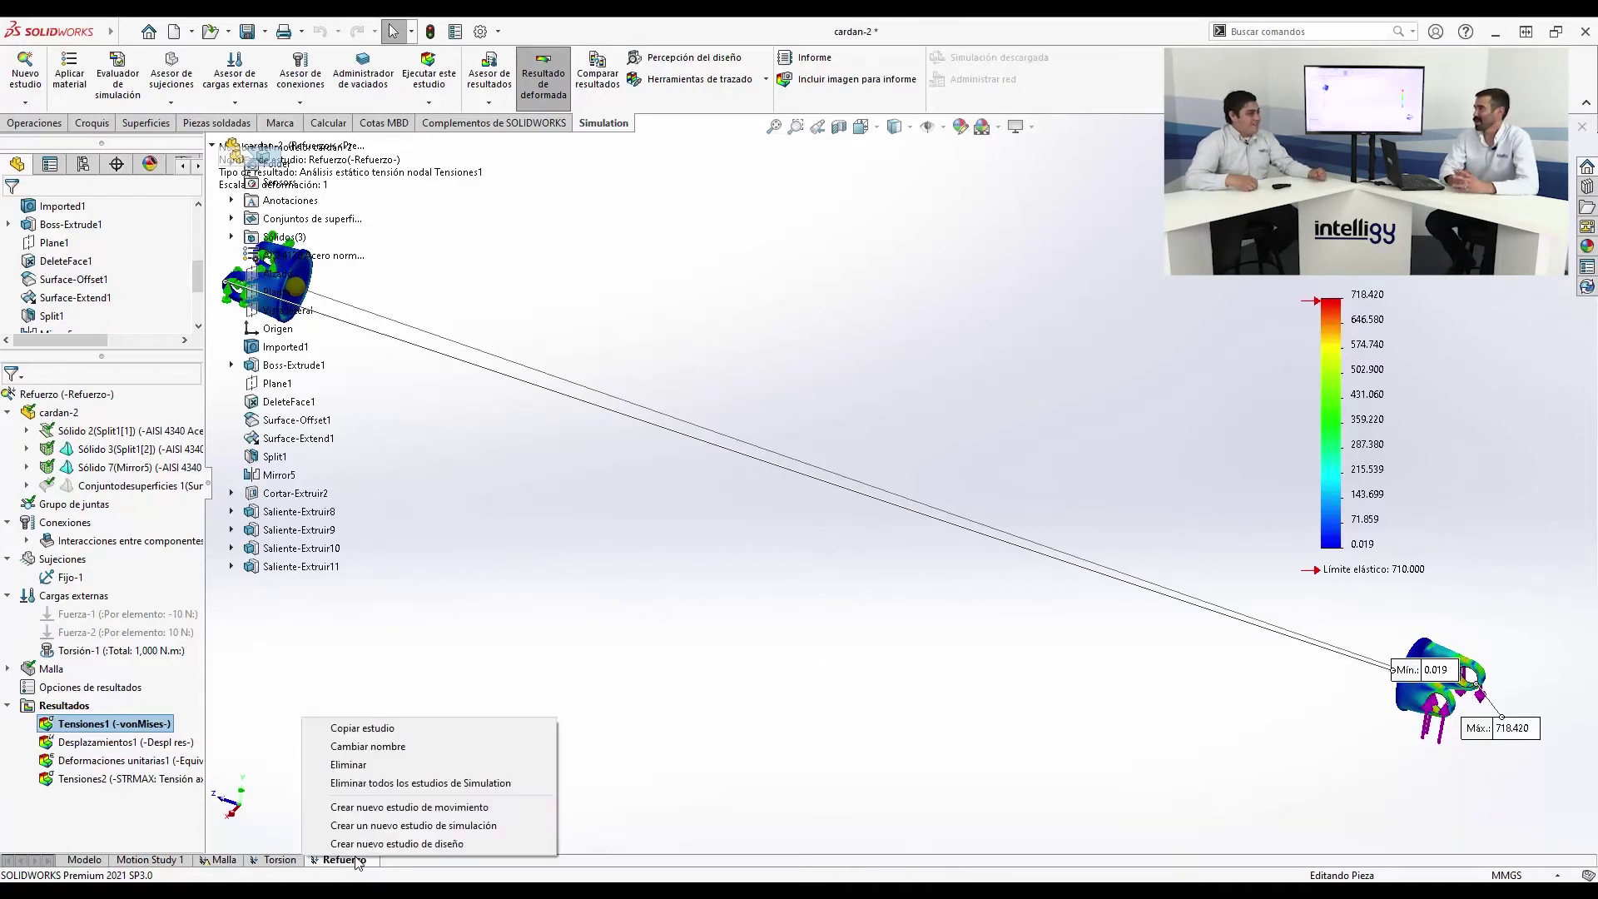
click(391, 731)
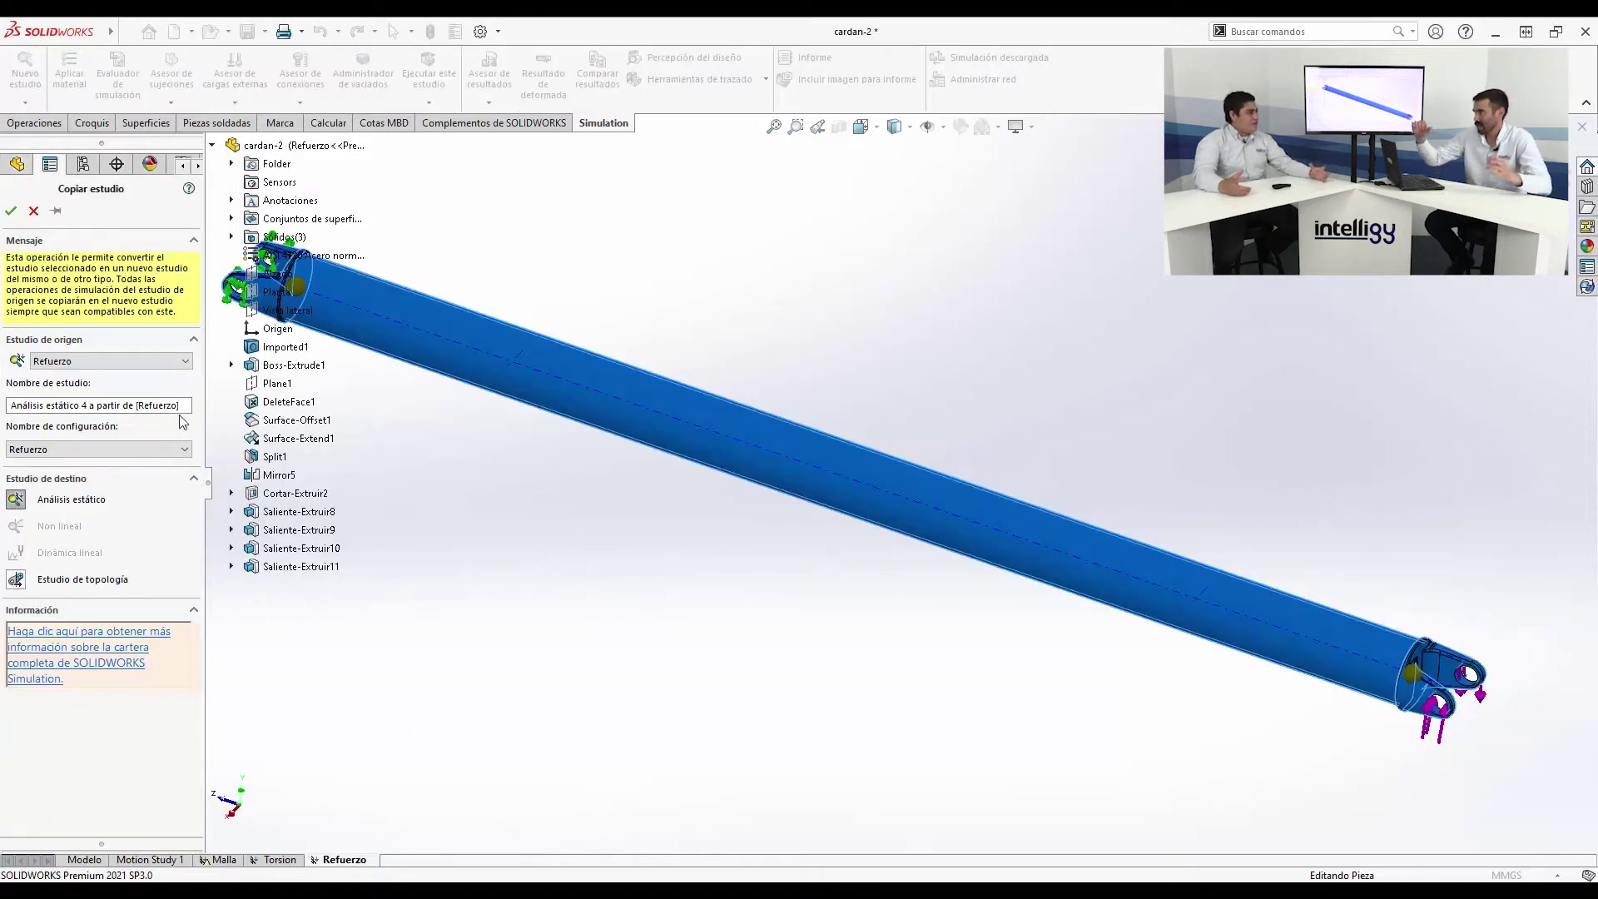
triple_click(188, 402)
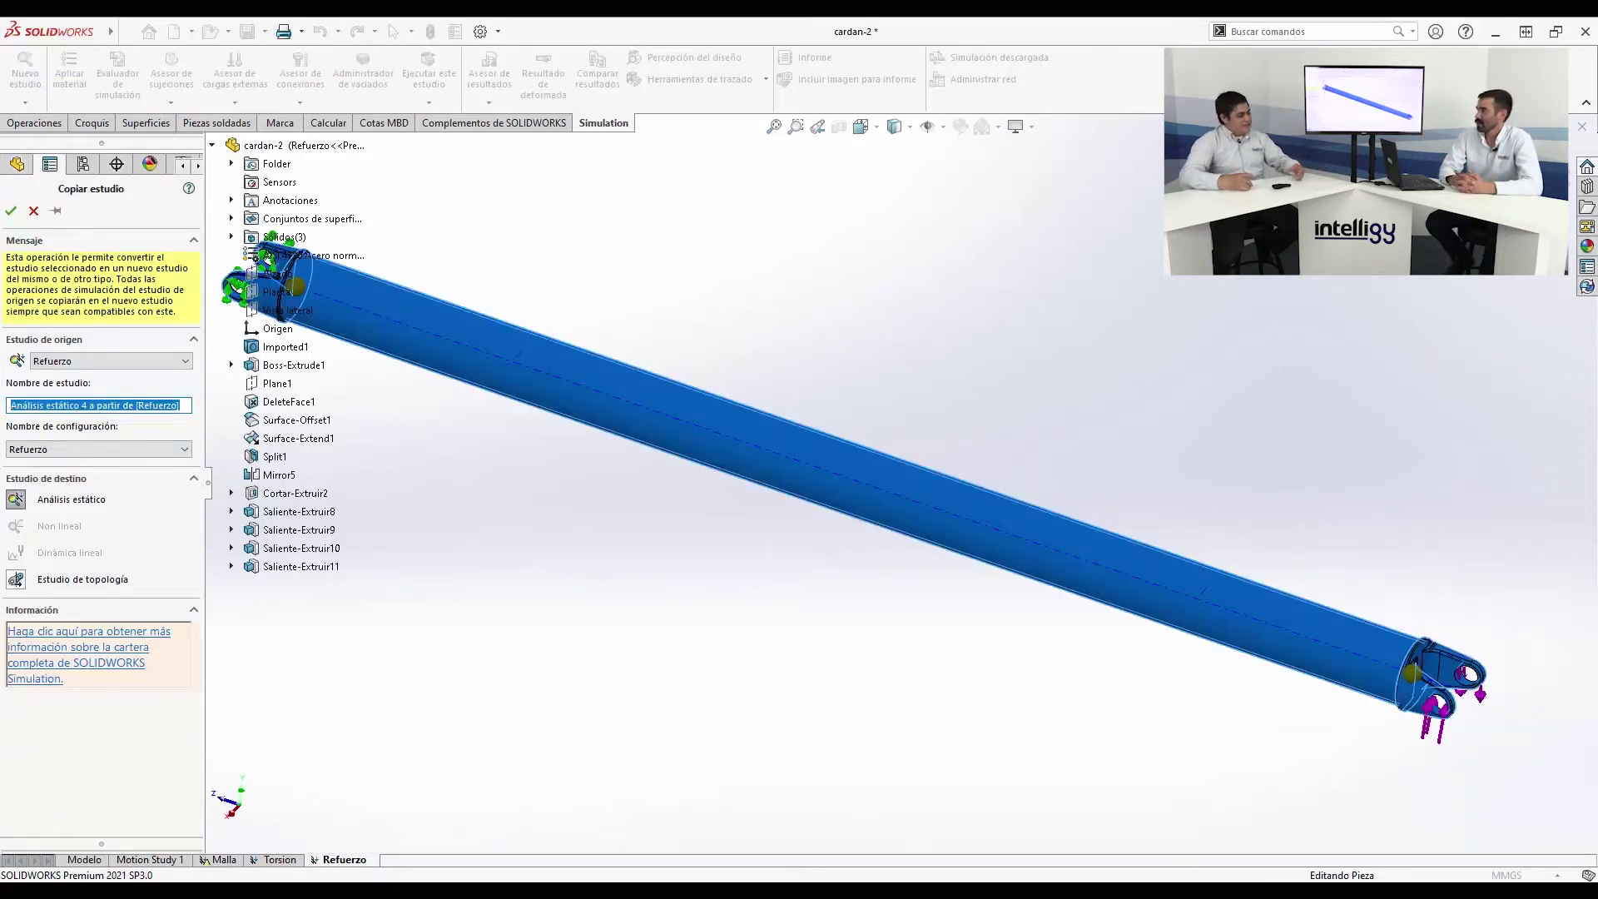
text(Refuerzo427)
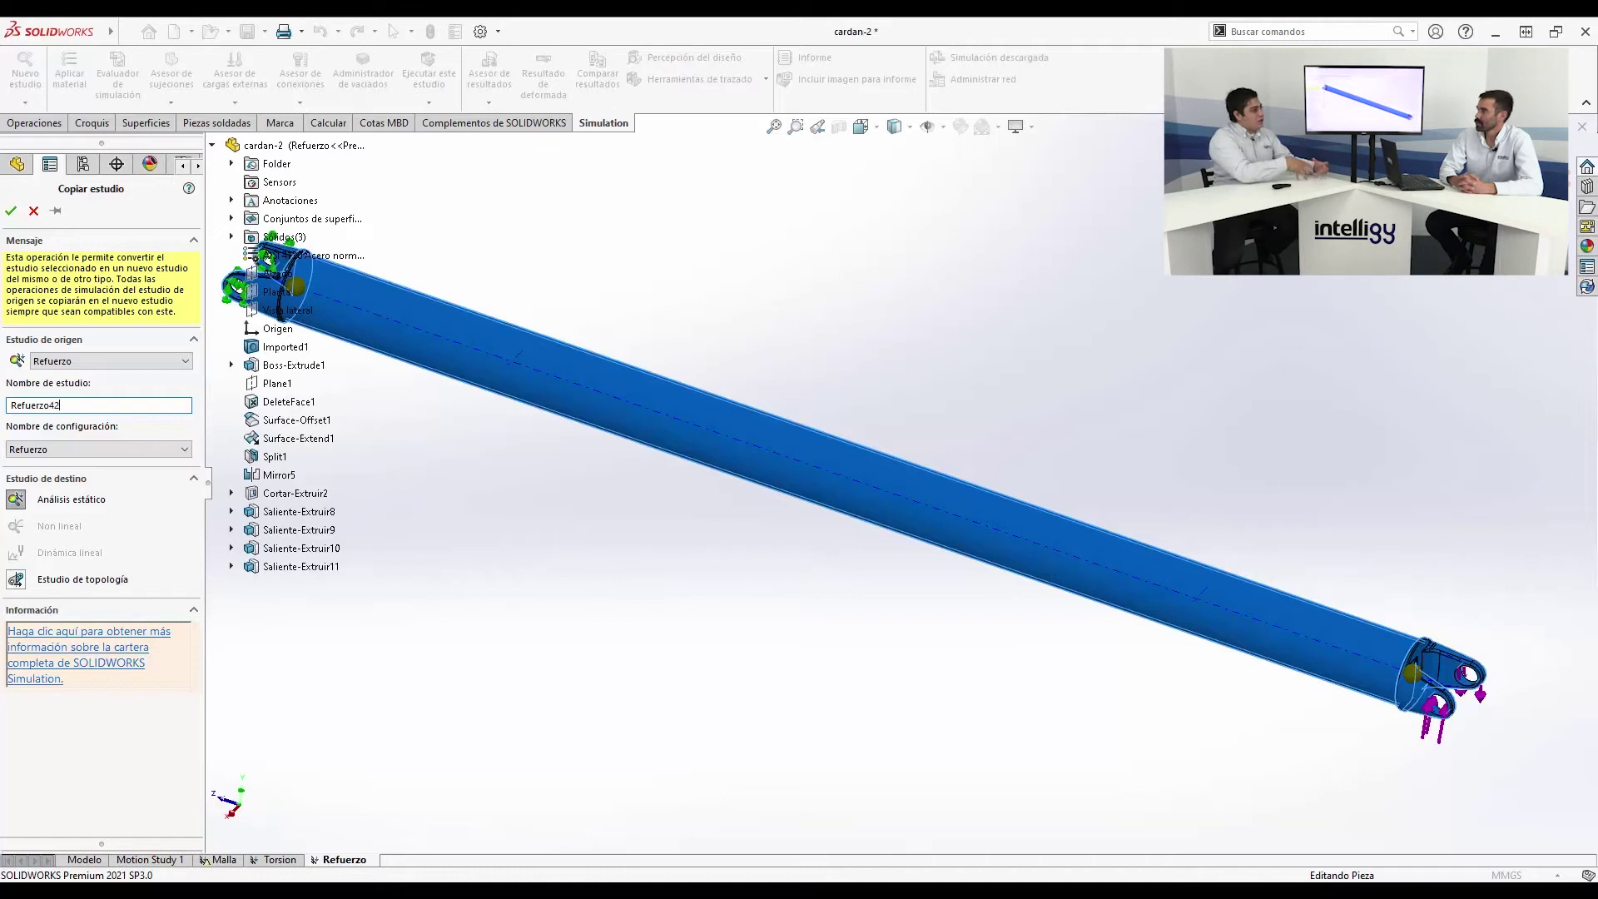
click(11, 211)
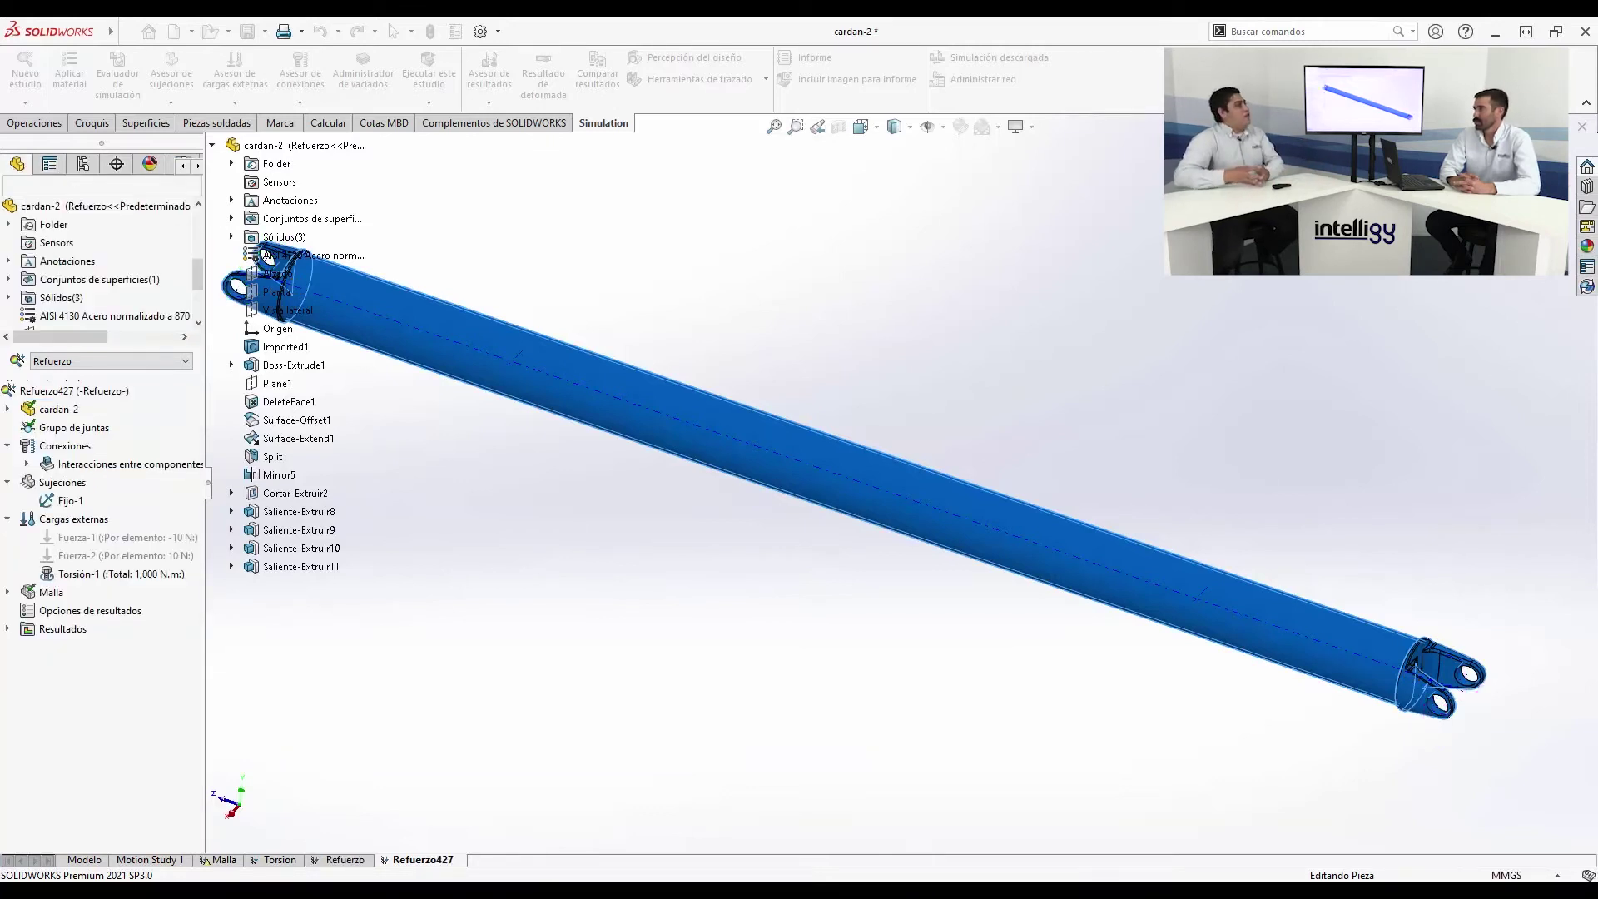
Set the torsion load of the Refuerzo427 study to 664.35 N.m in total and run the analysis
double_click(135, 574)
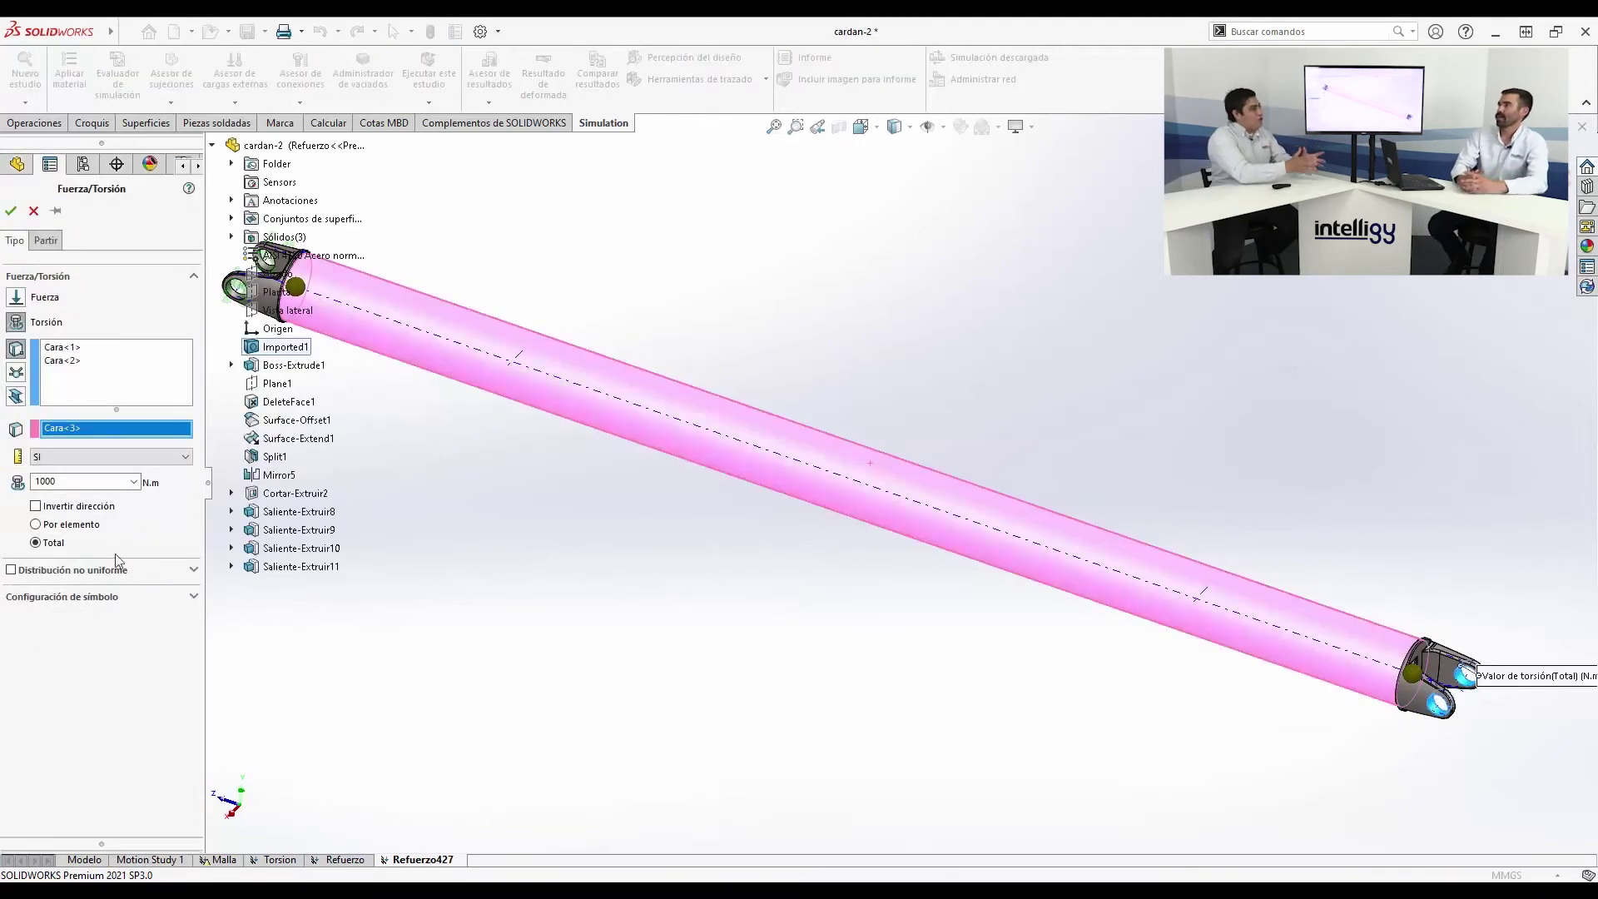
double_click(46, 481)
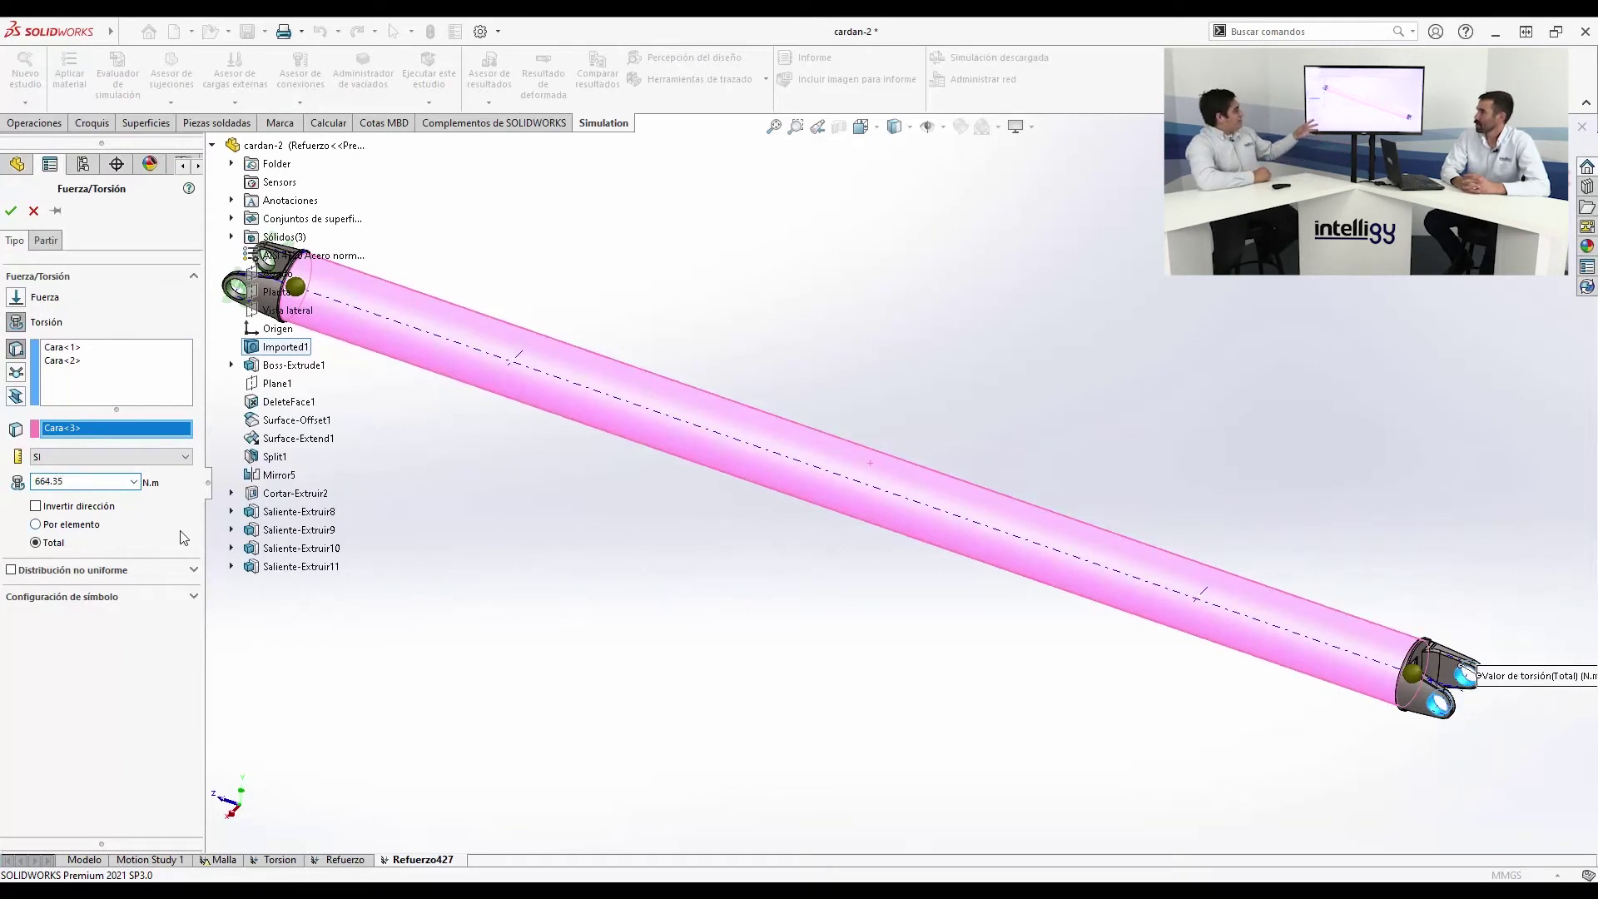
click(12, 211)
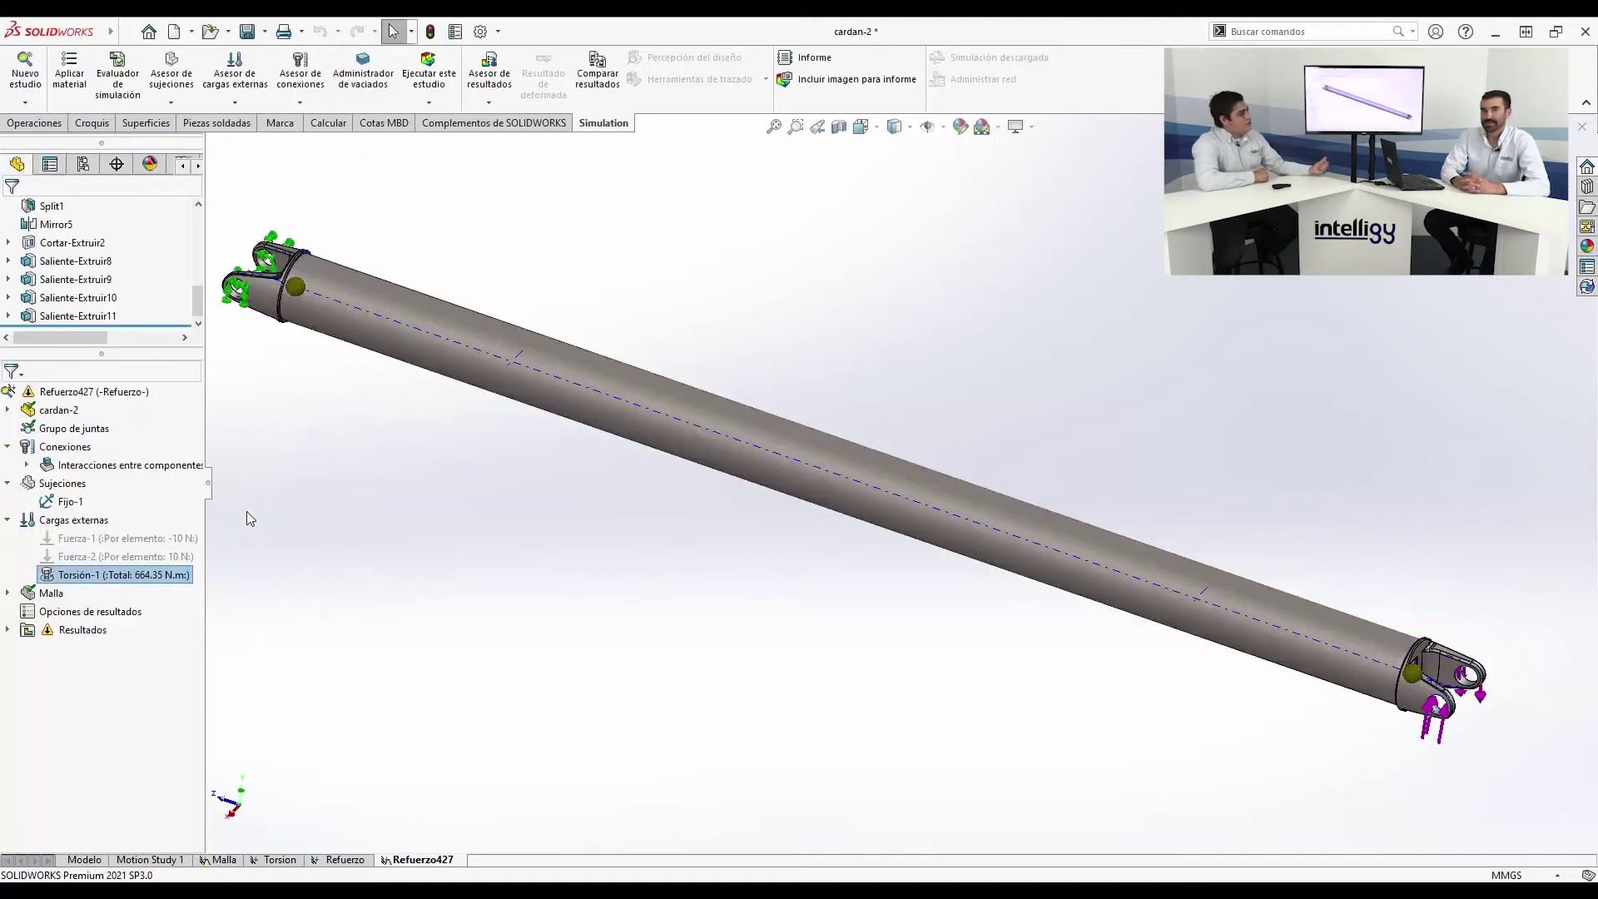
scroll(283, 577, up, 1)
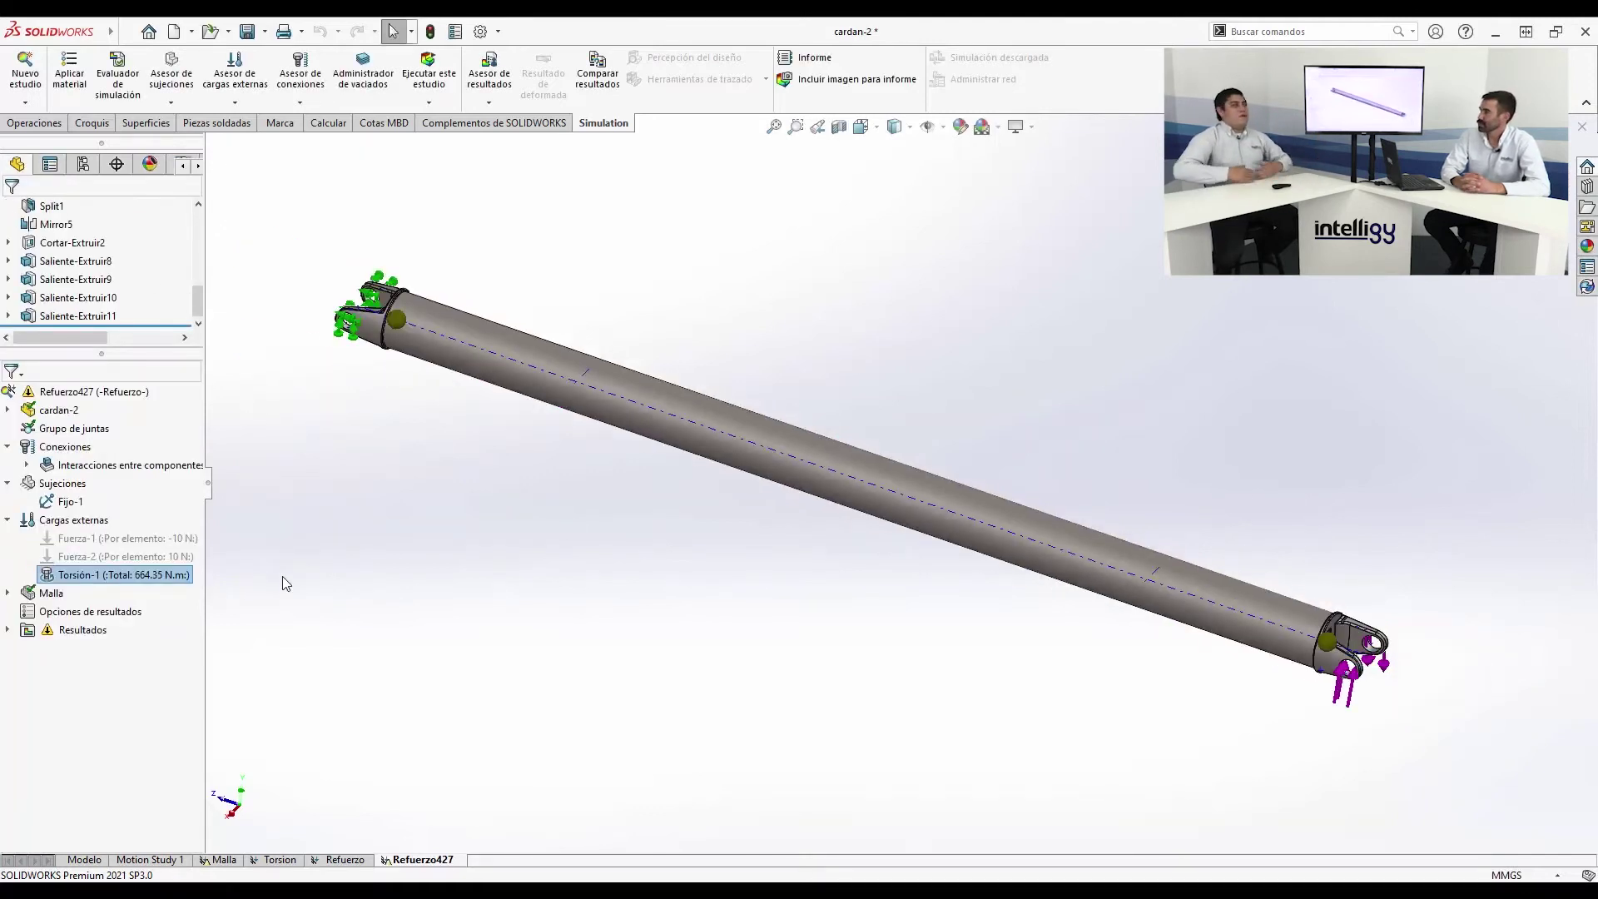
click(450, 91)
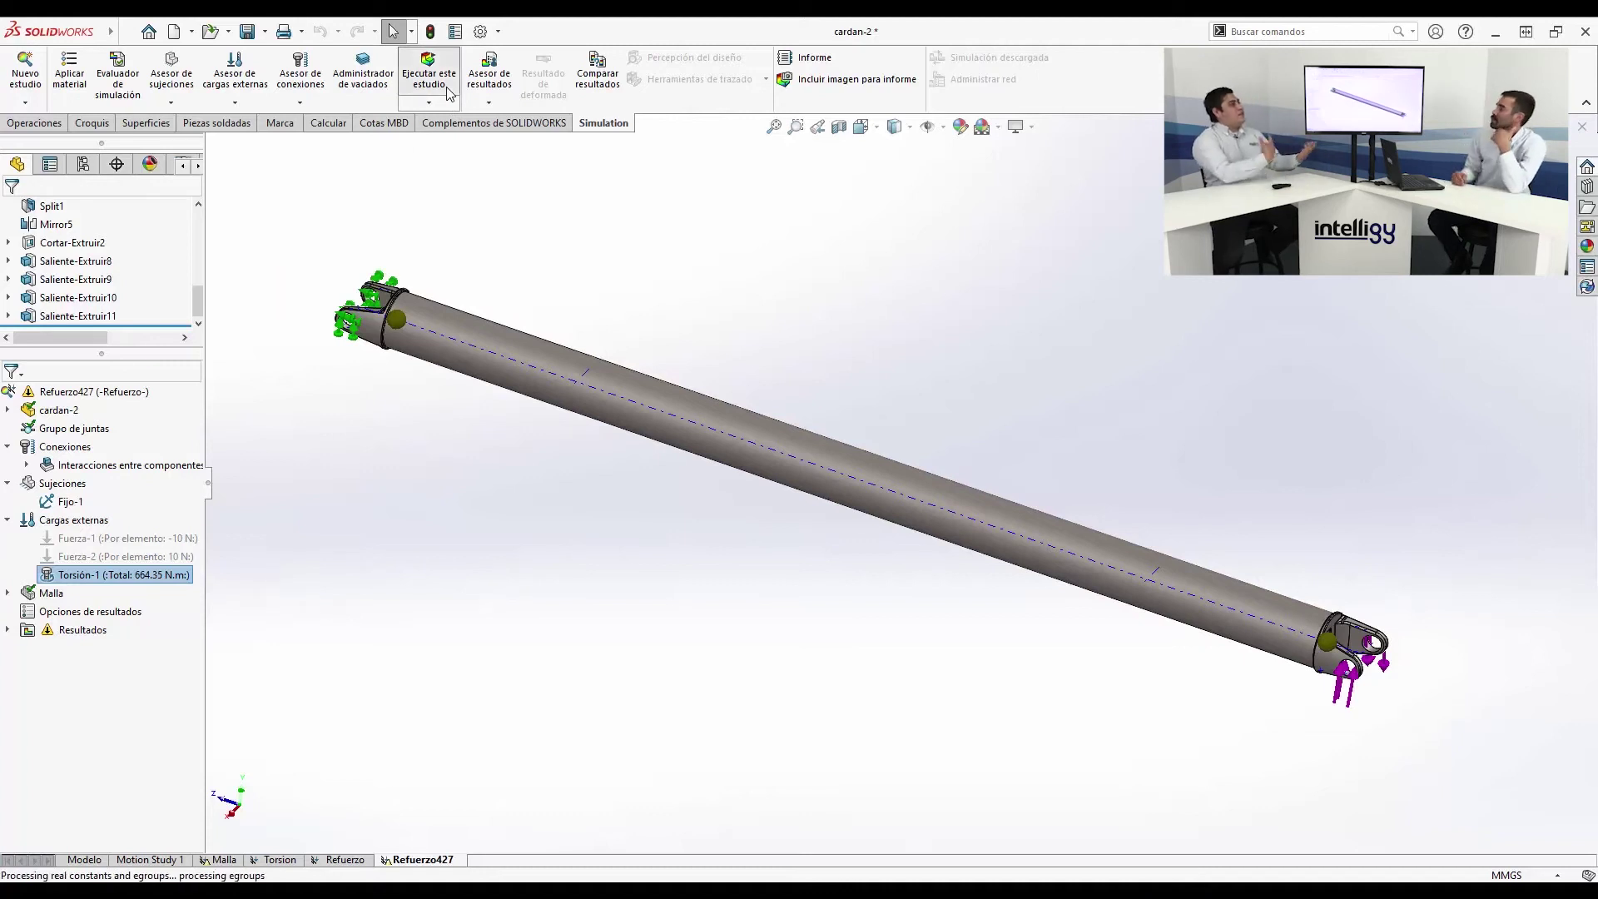
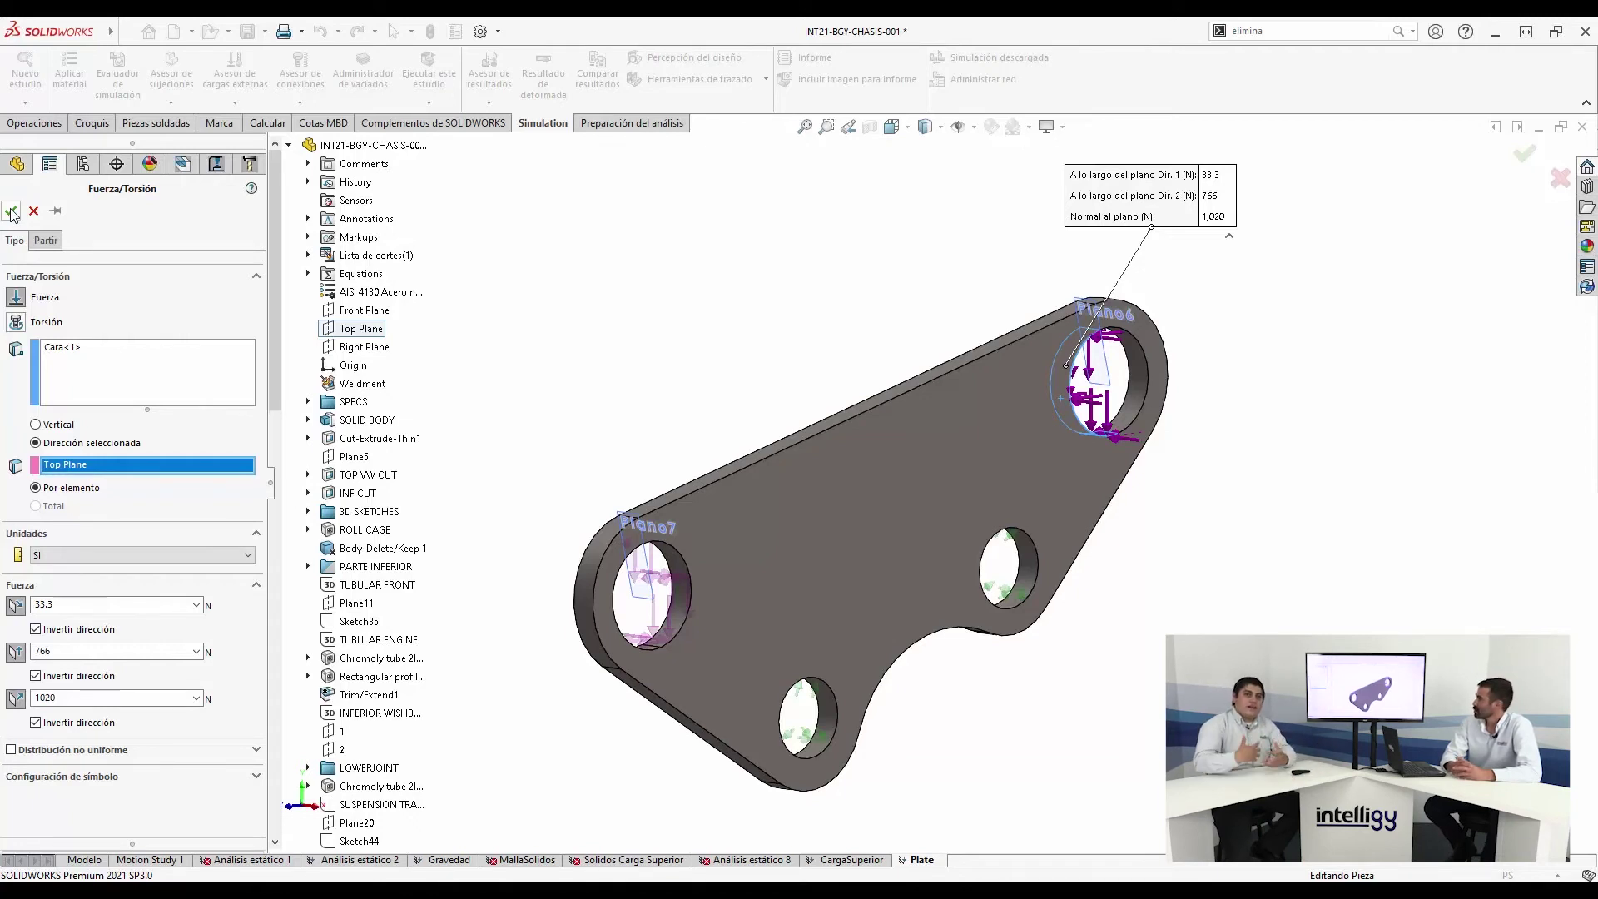
Review the directional force components of Fuerza-1 and Fuerza-2 on the two upper holes of the plate
click(12, 213)
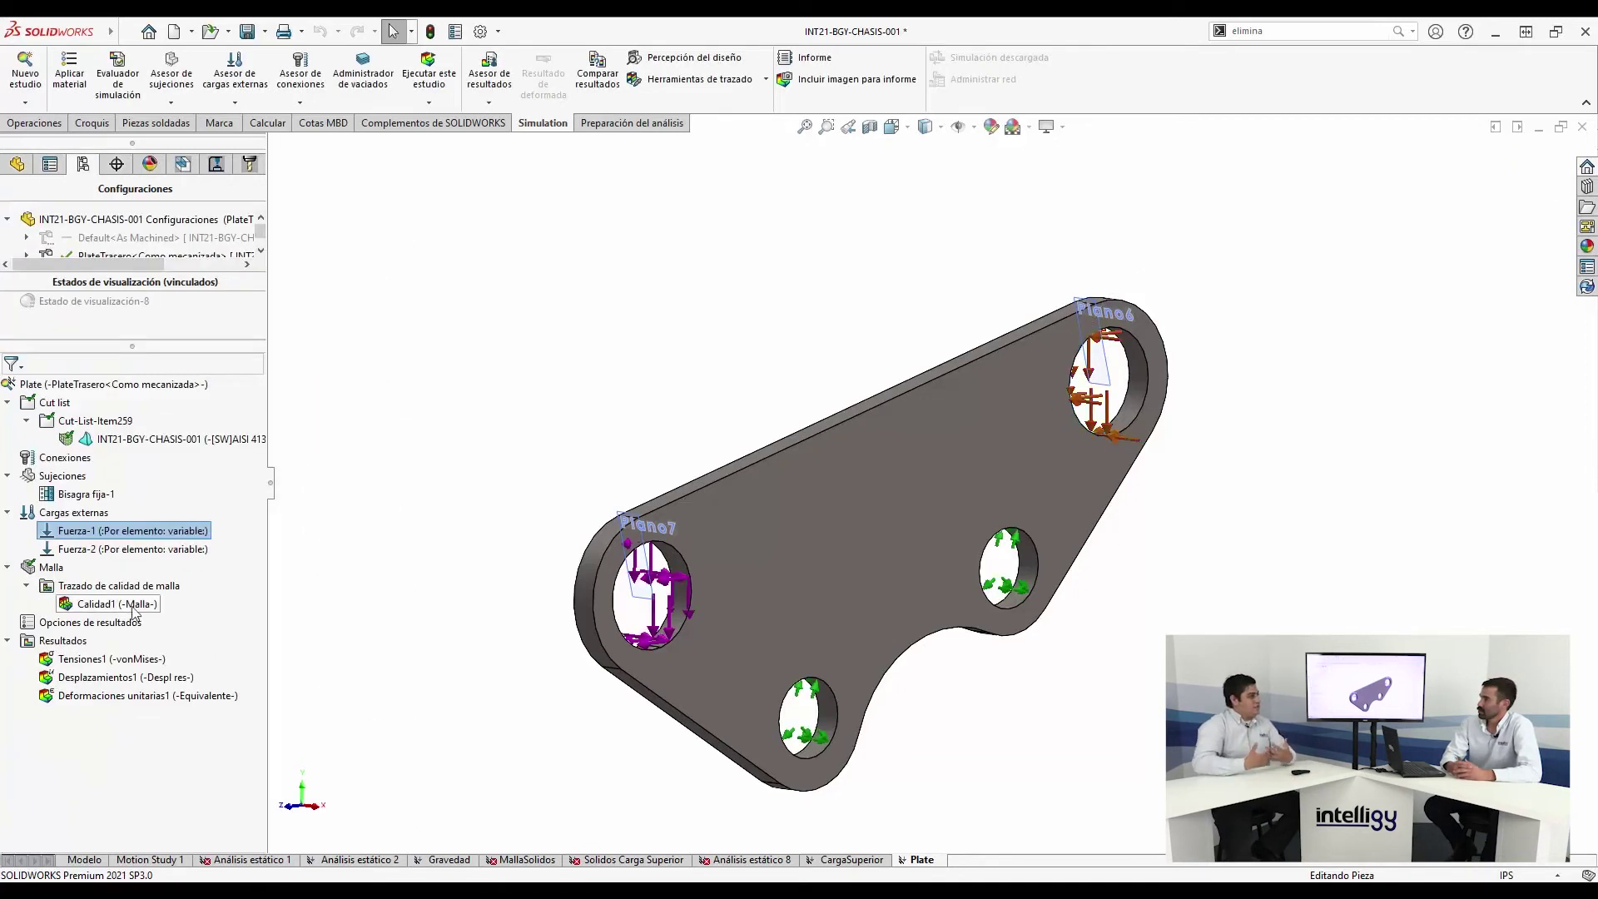
click(147, 554)
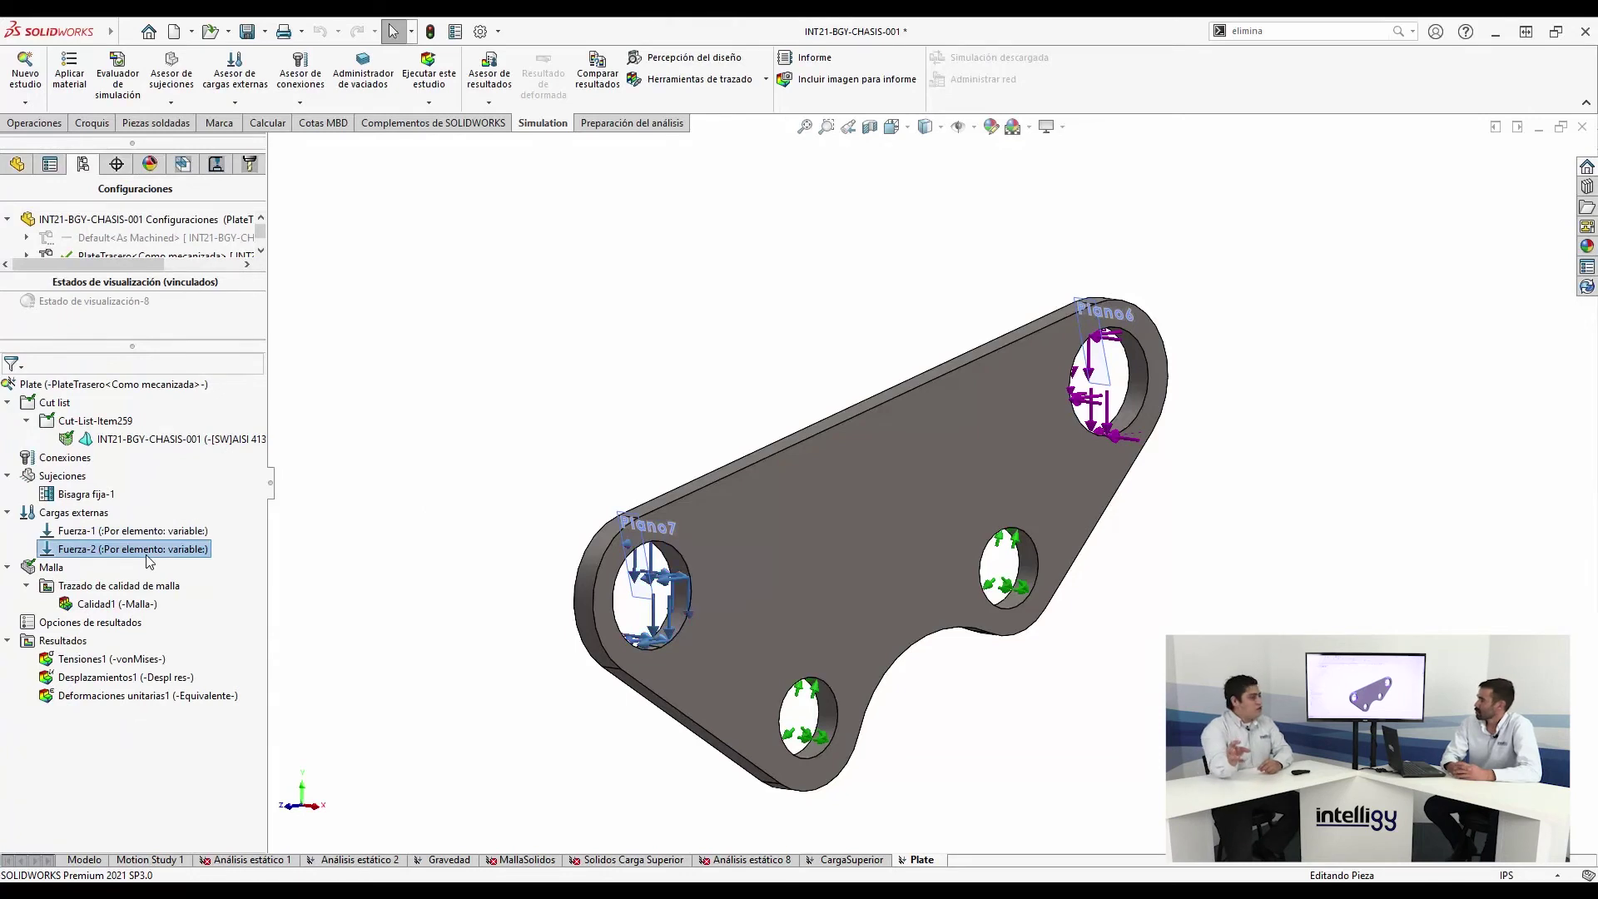
double_click(148, 551)
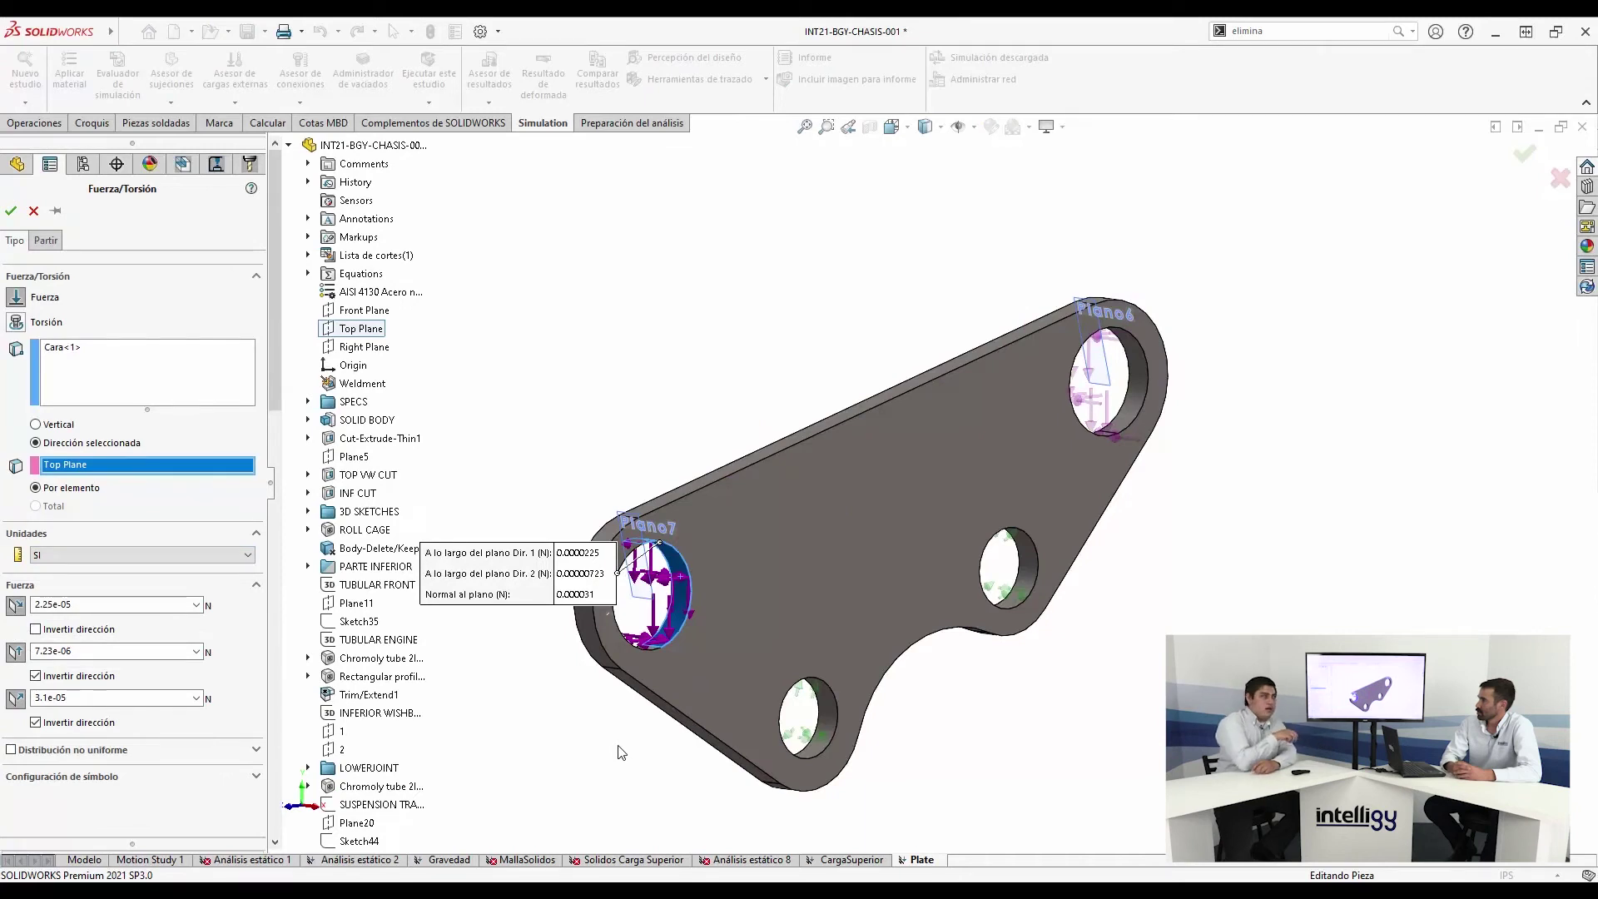
click(11, 210)
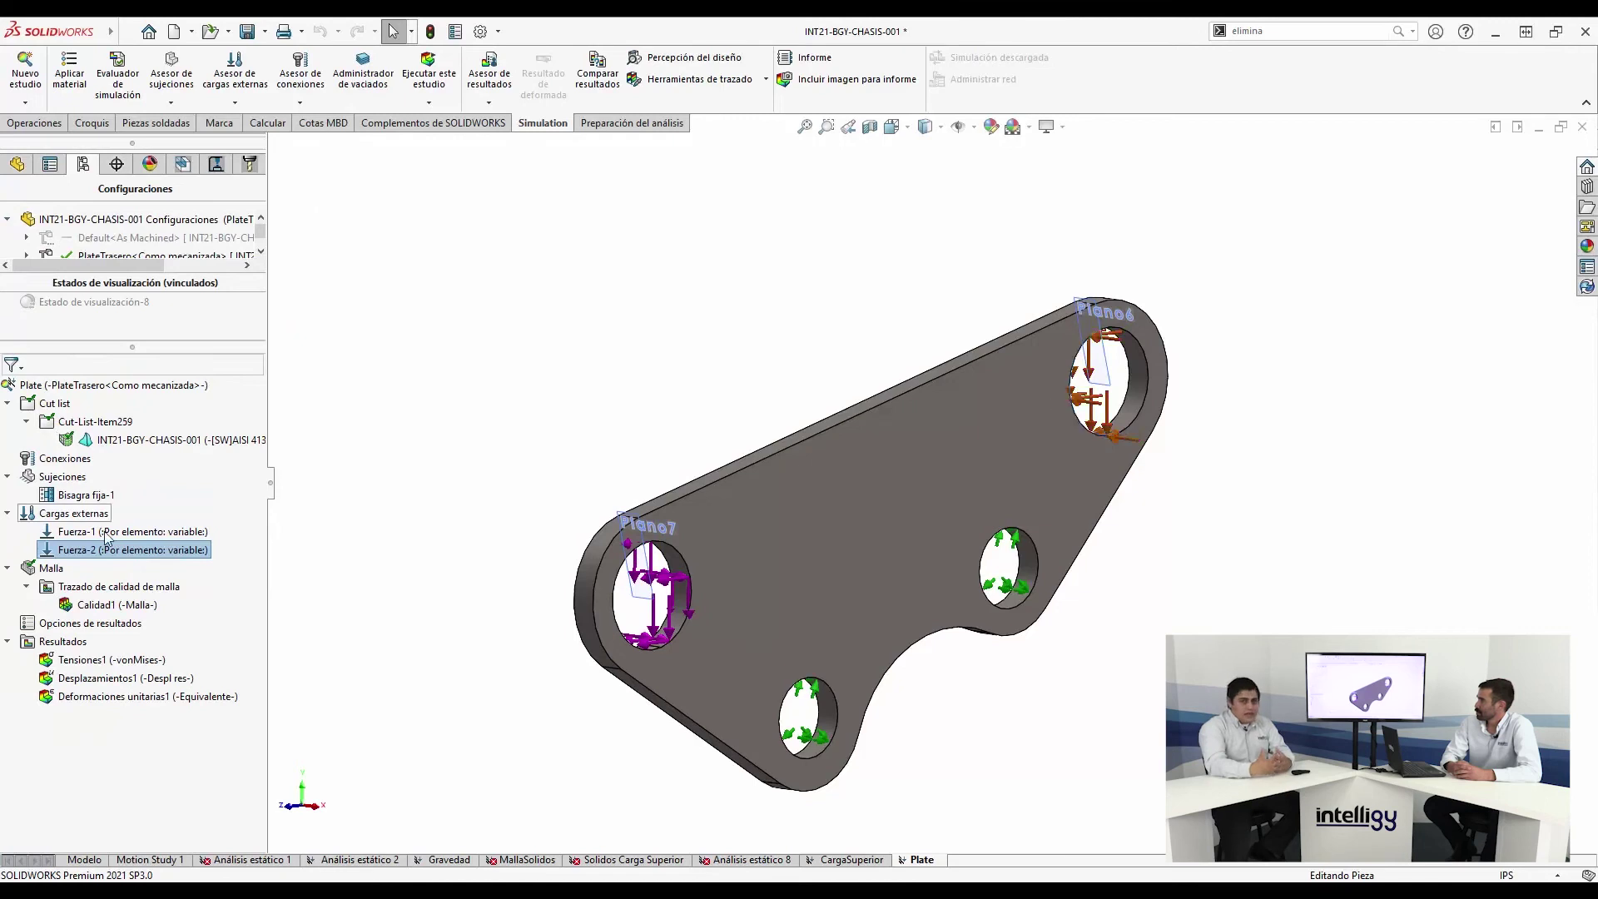
mouse_move(105, 531)
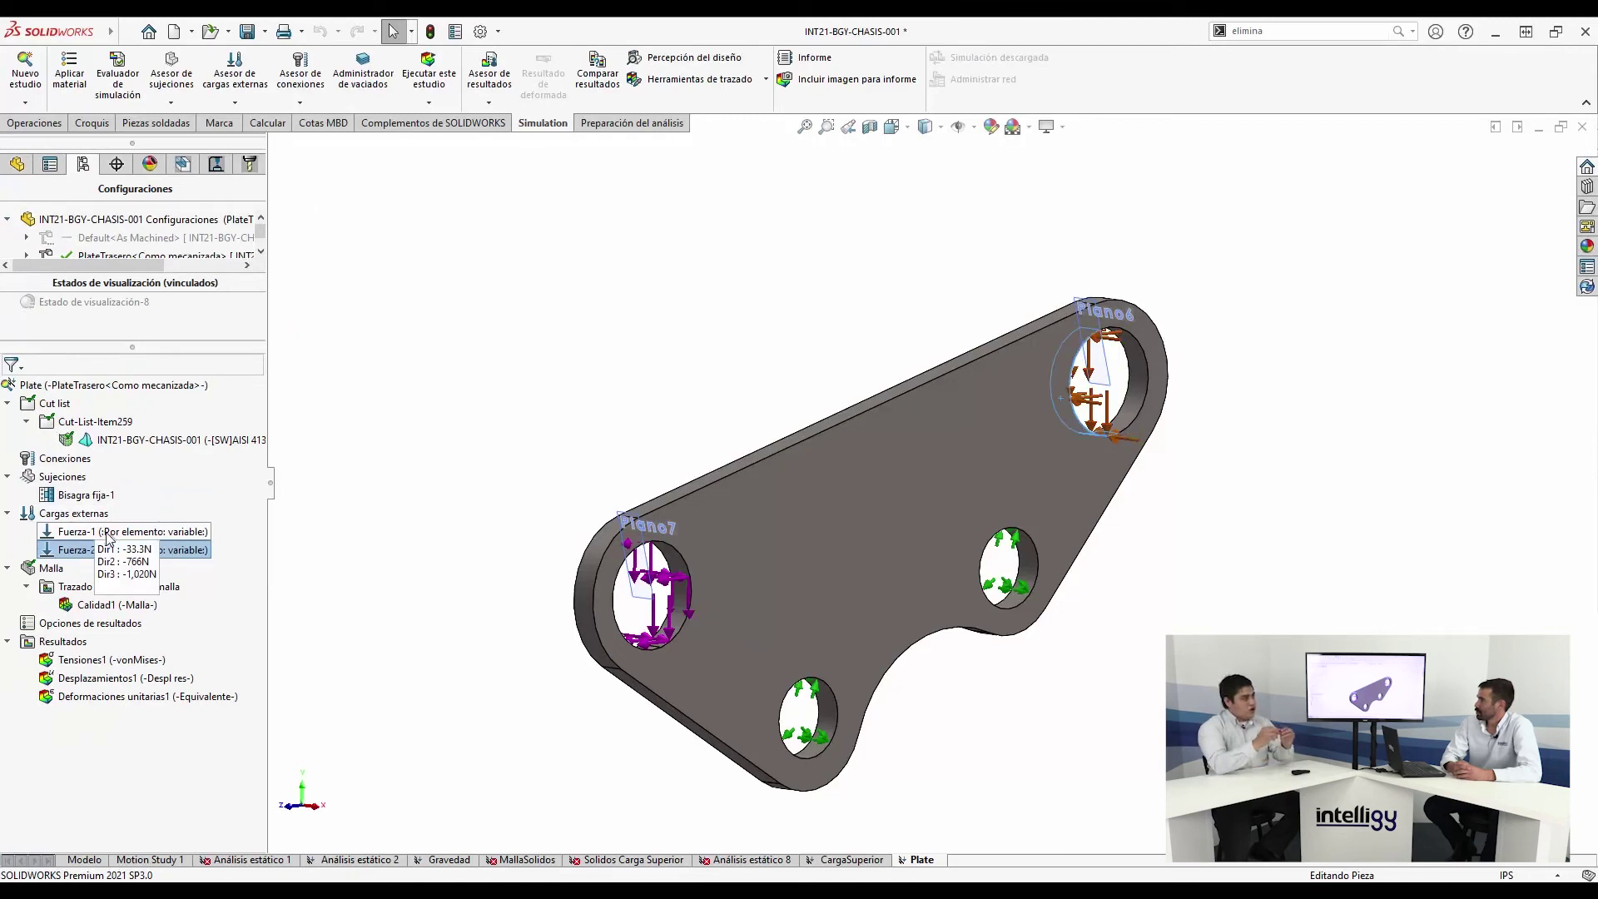
Display the Calidad1 mesh plot of the Plate study and examine the elements across the plate's thickness and face
right_click(102, 607)
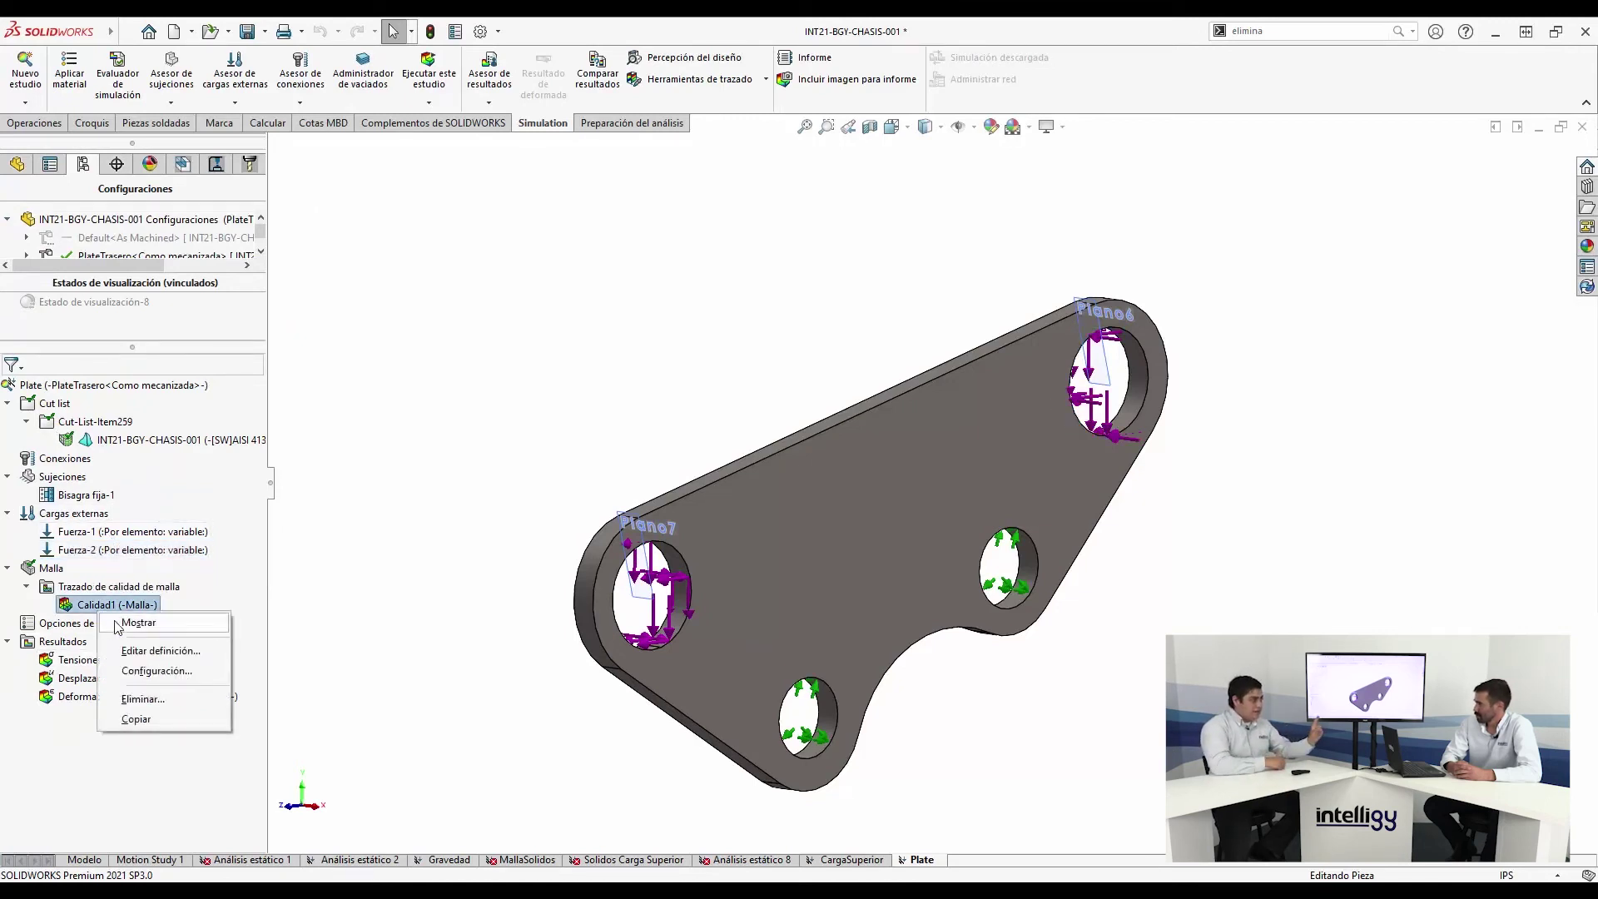
click(128, 652)
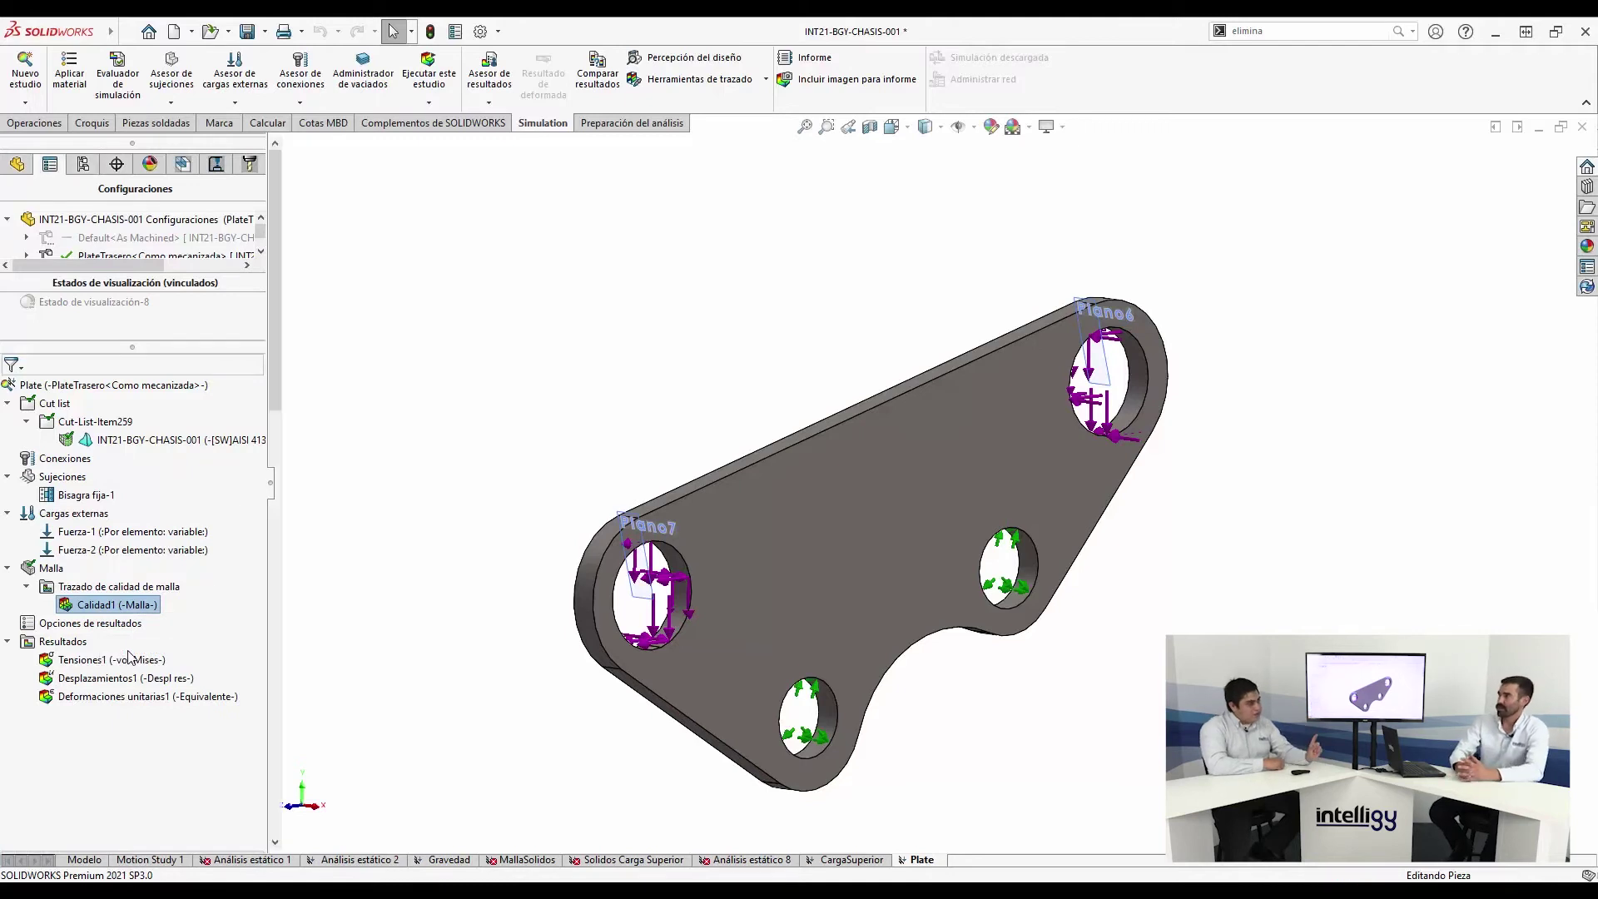
click(34, 213)
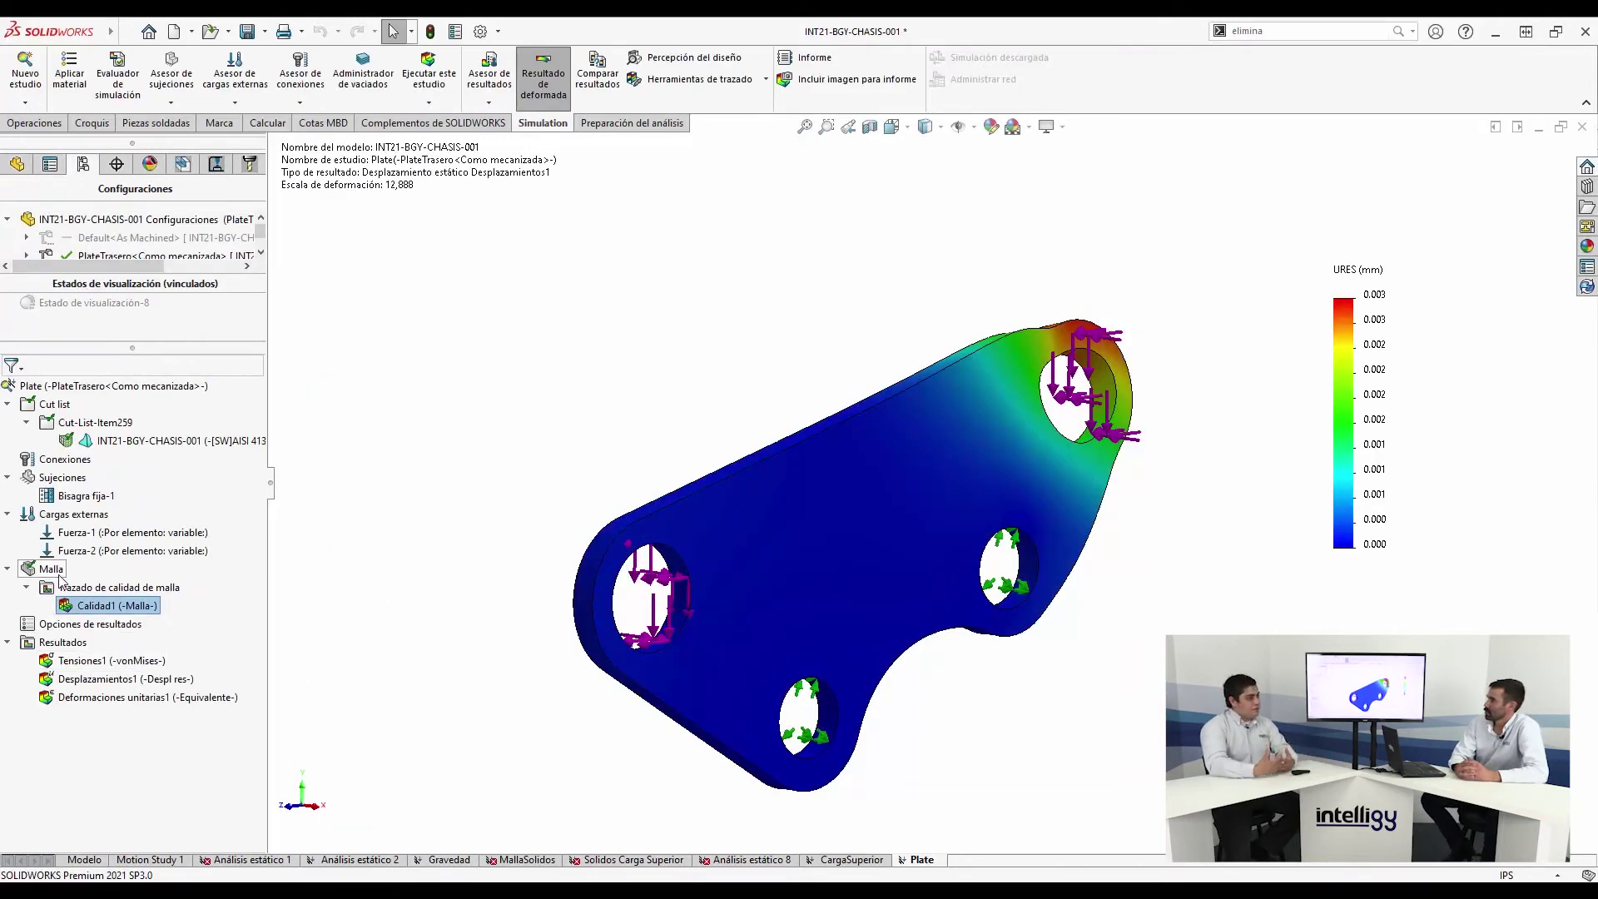
right_click(55, 571)
click(121, 656)
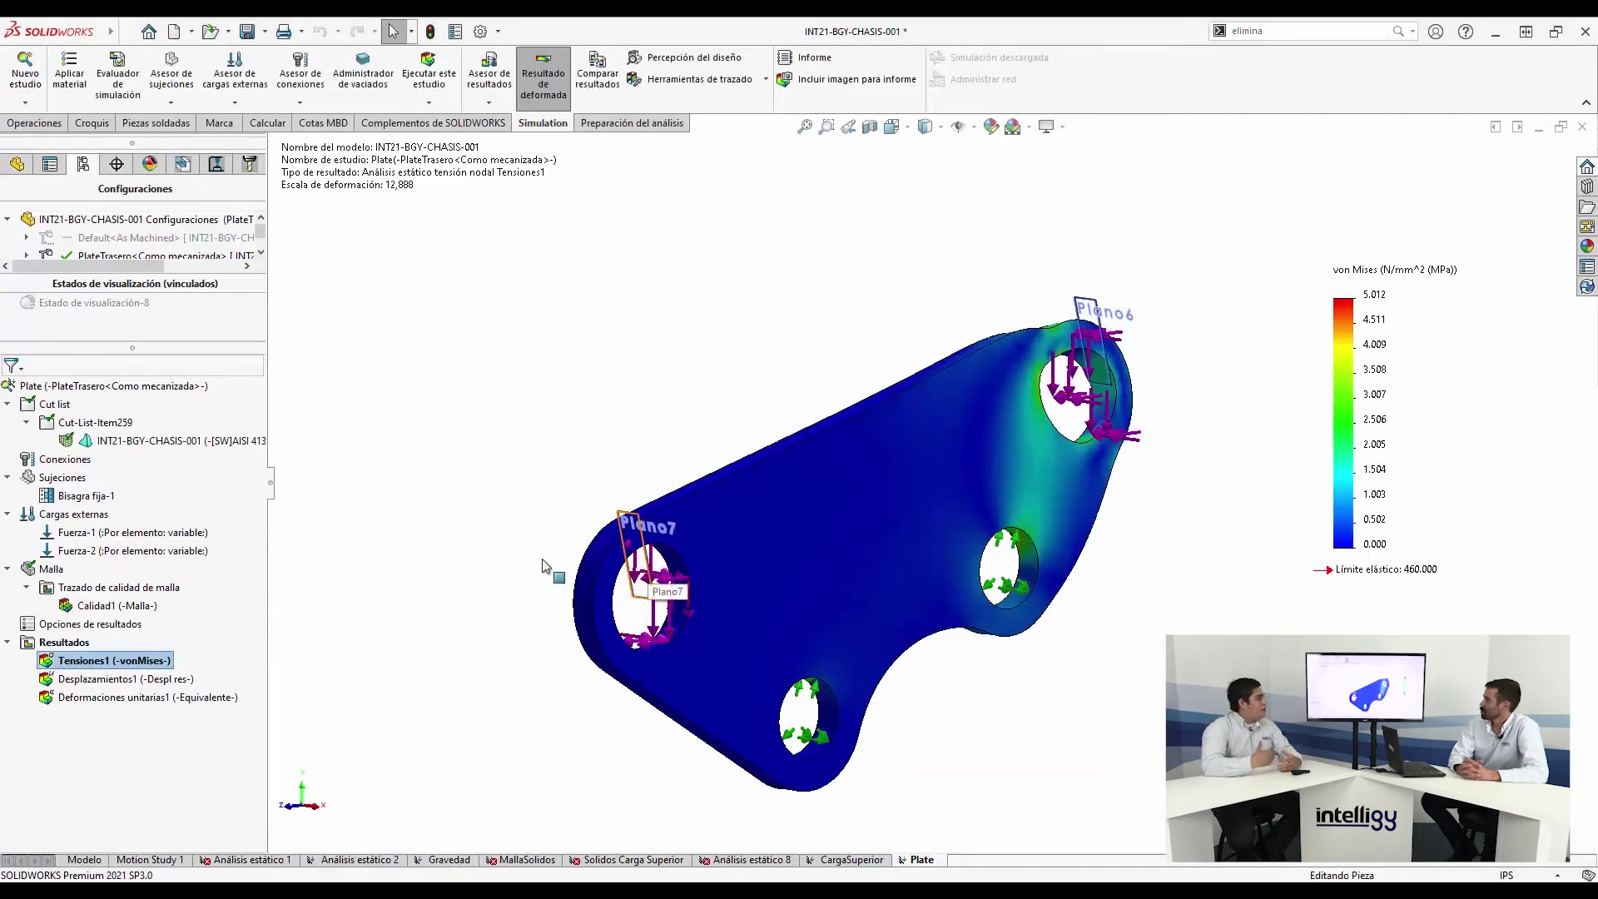
right_click(77, 613)
click(107, 619)
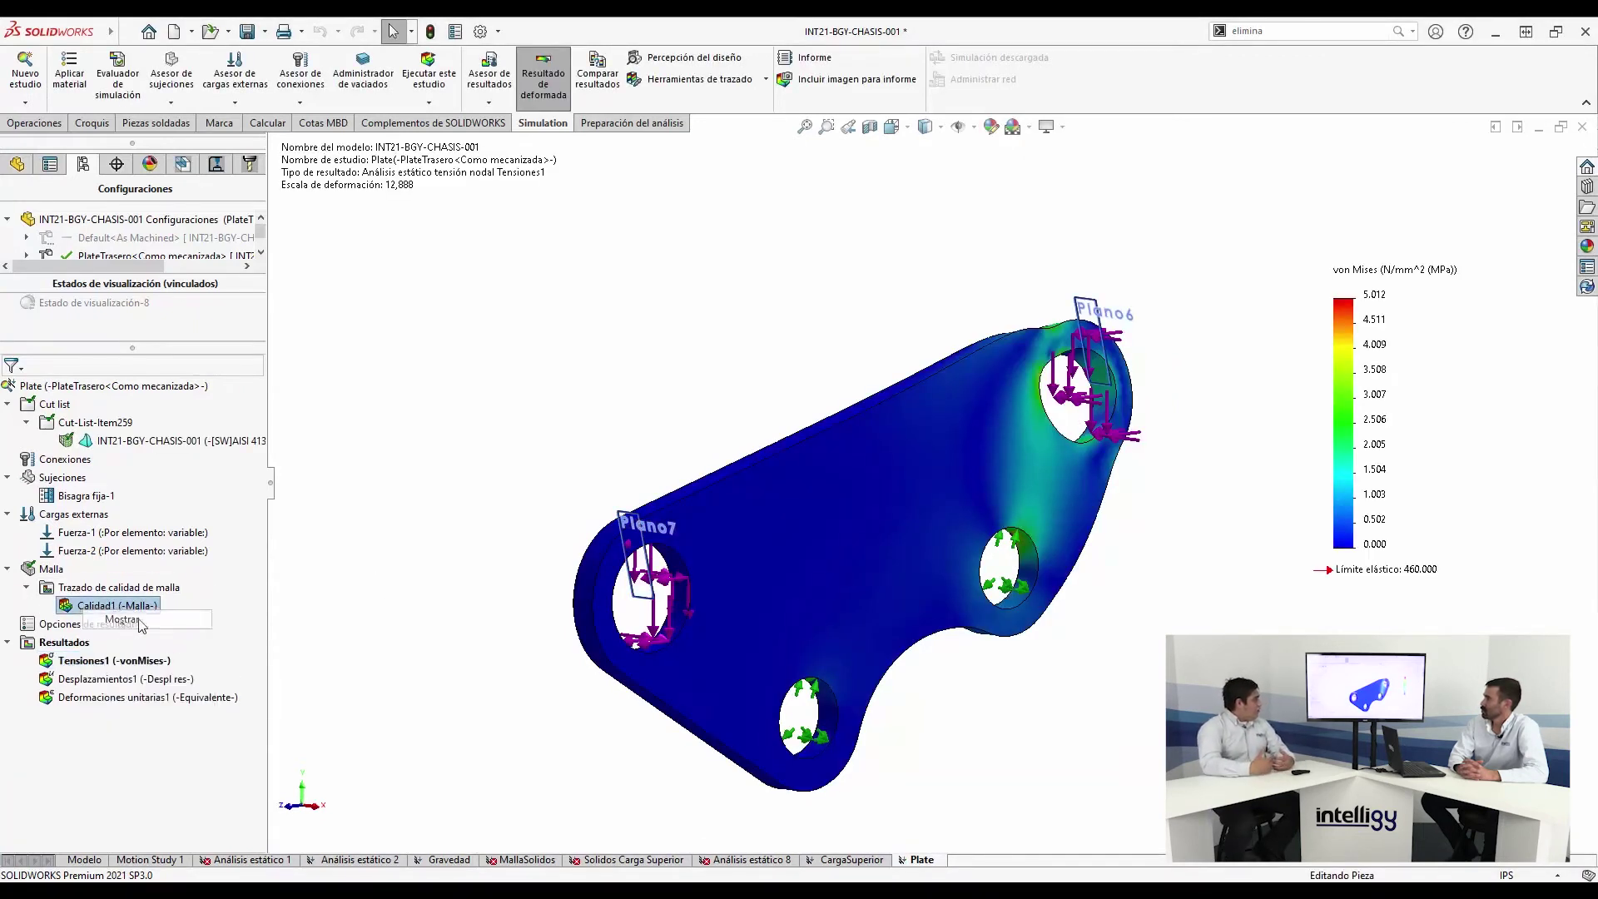
middle_drag(685, 466, 849, 604)
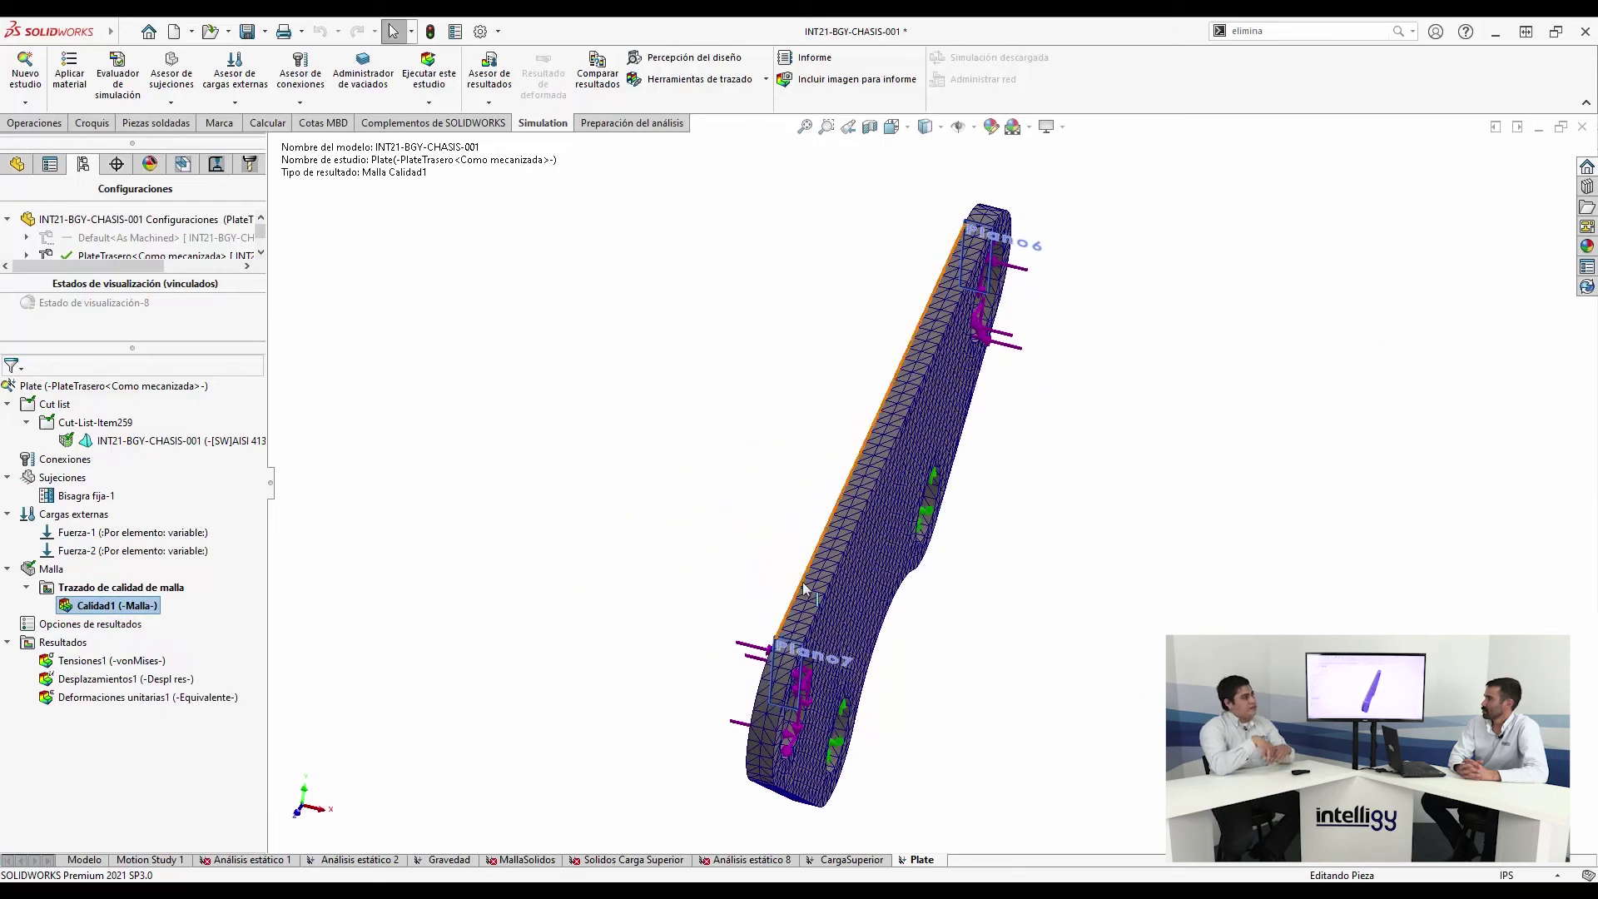
scroll(853, 606, down, 5)
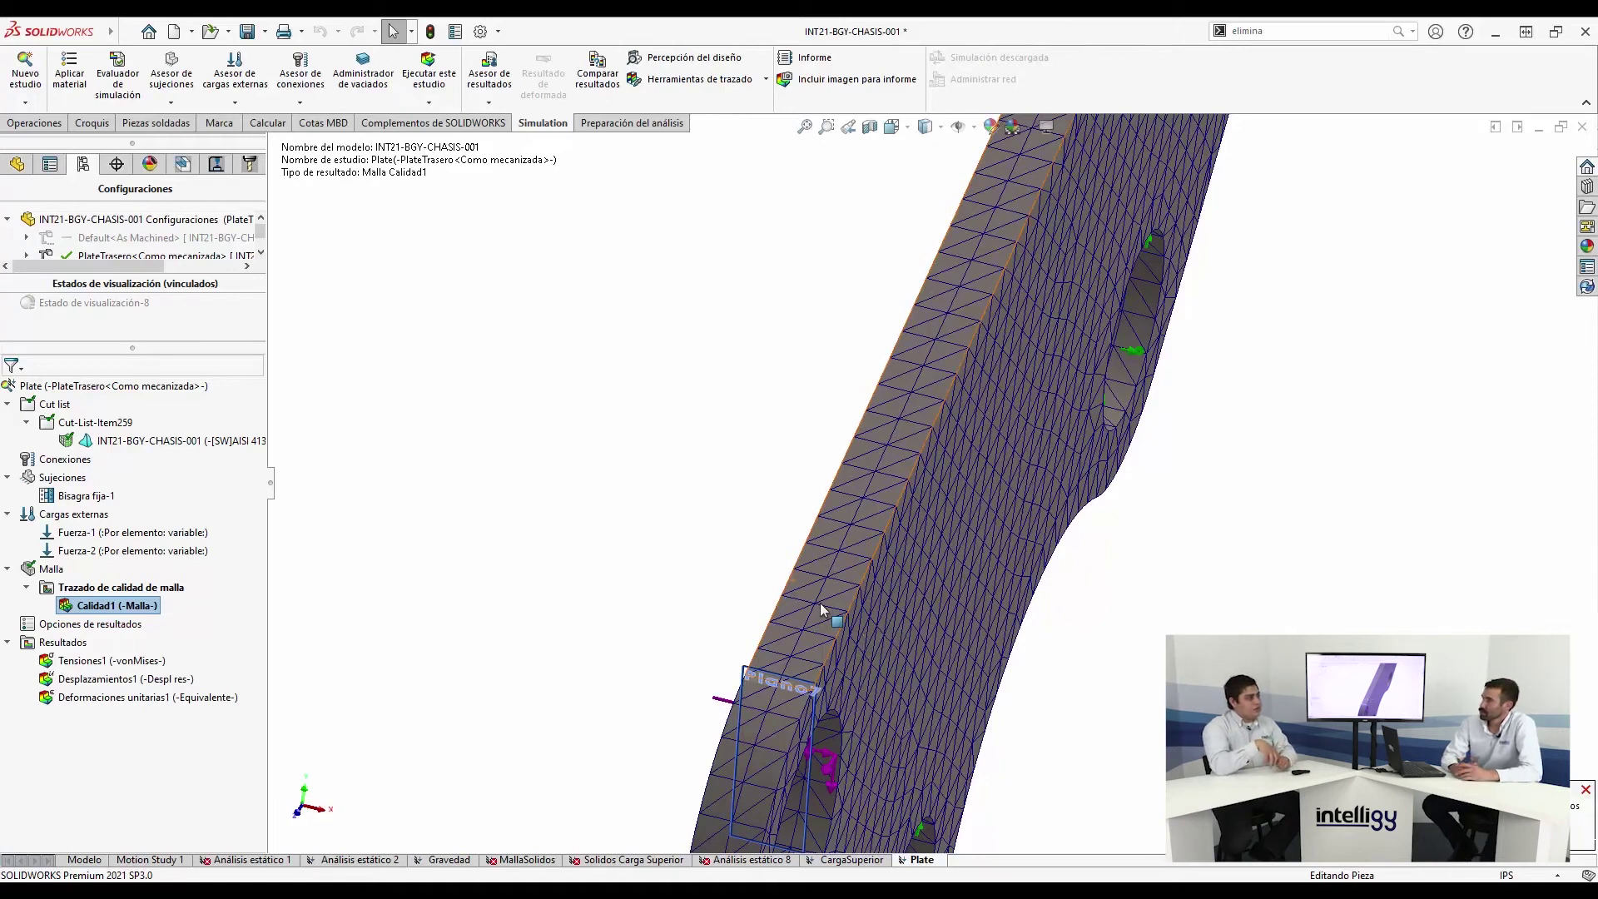
scroll(832, 632, up, 5)
scroll(866, 673, up, 1)
middle_drag(866, 672, 840, 642)
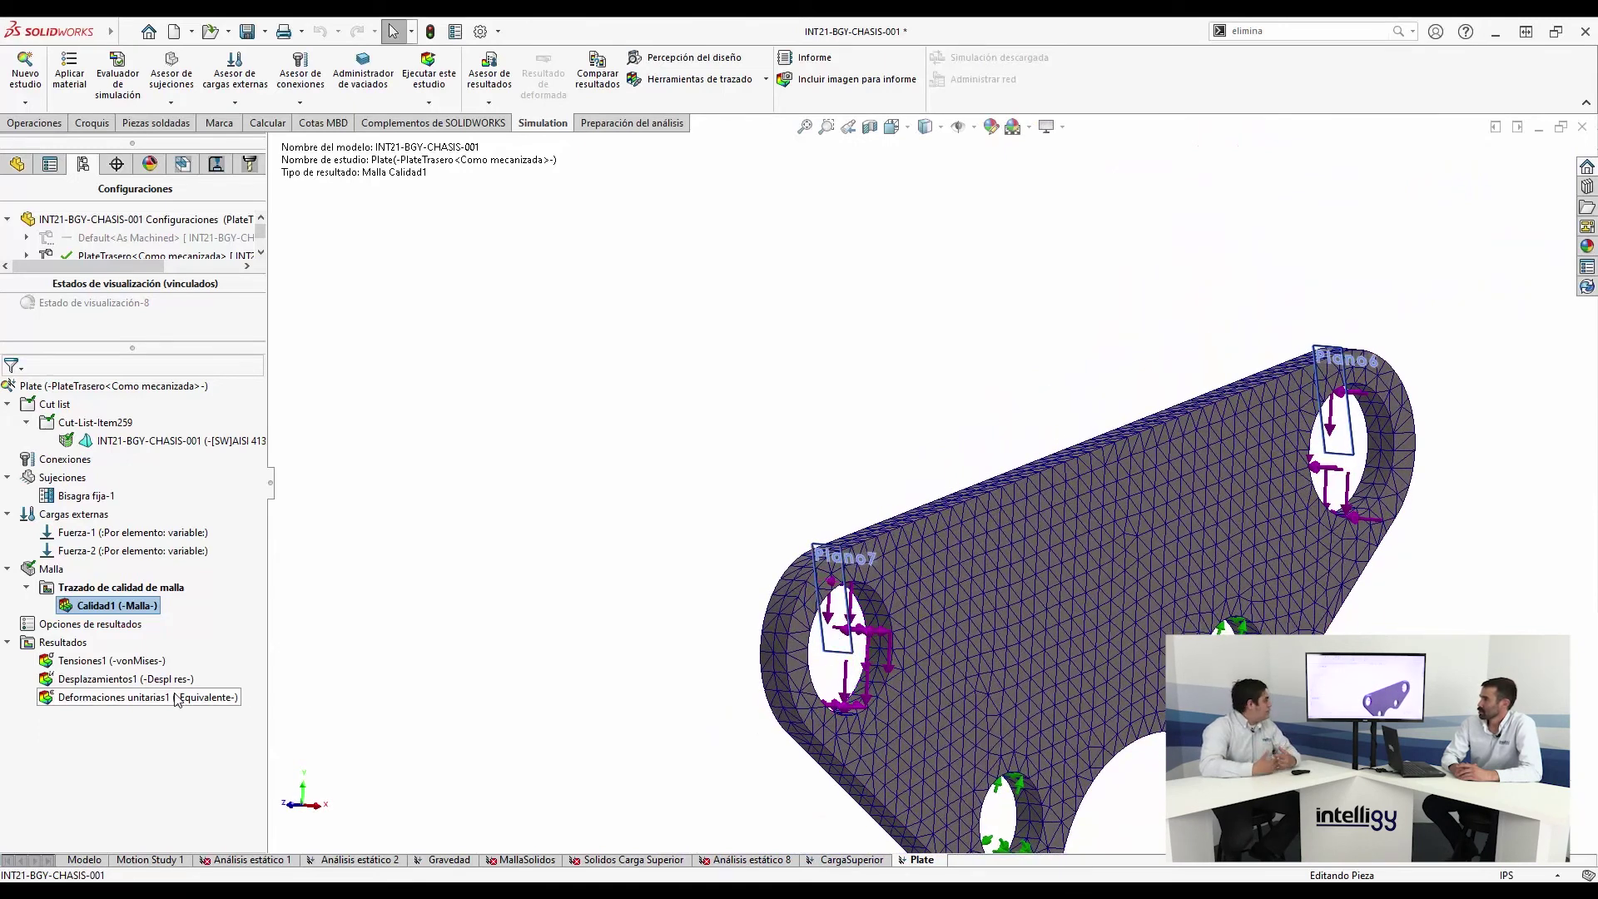
Display the von Mises stress plot and examine the stress around the loaded upper hole and the nearby hinged hole
double_click(140, 661)
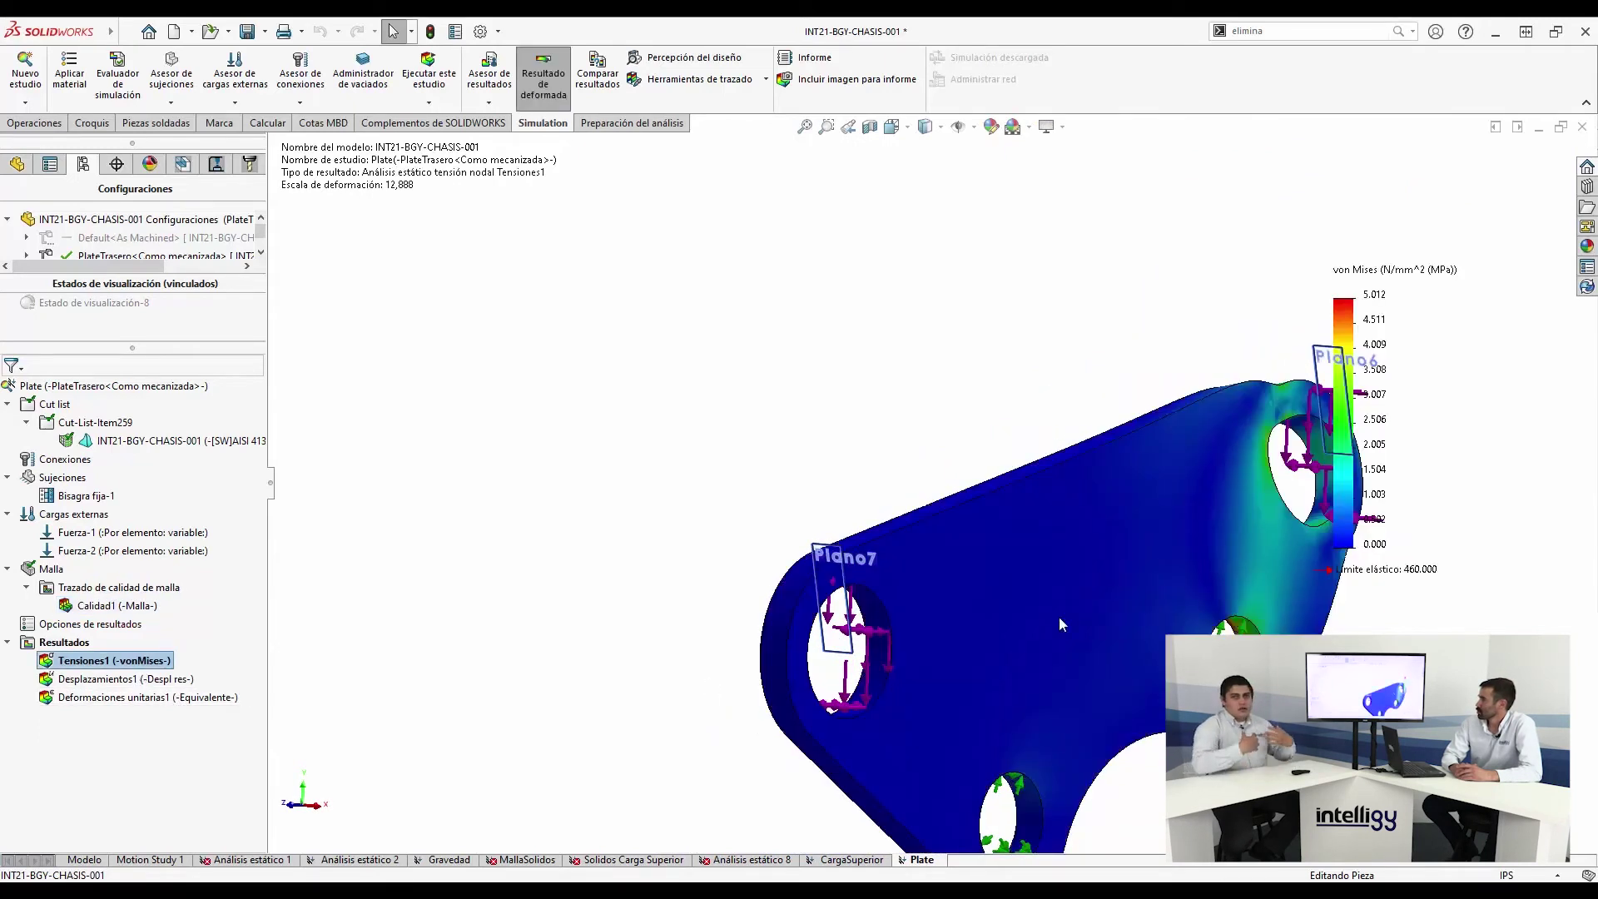
scroll(1245, 423, up, 3)
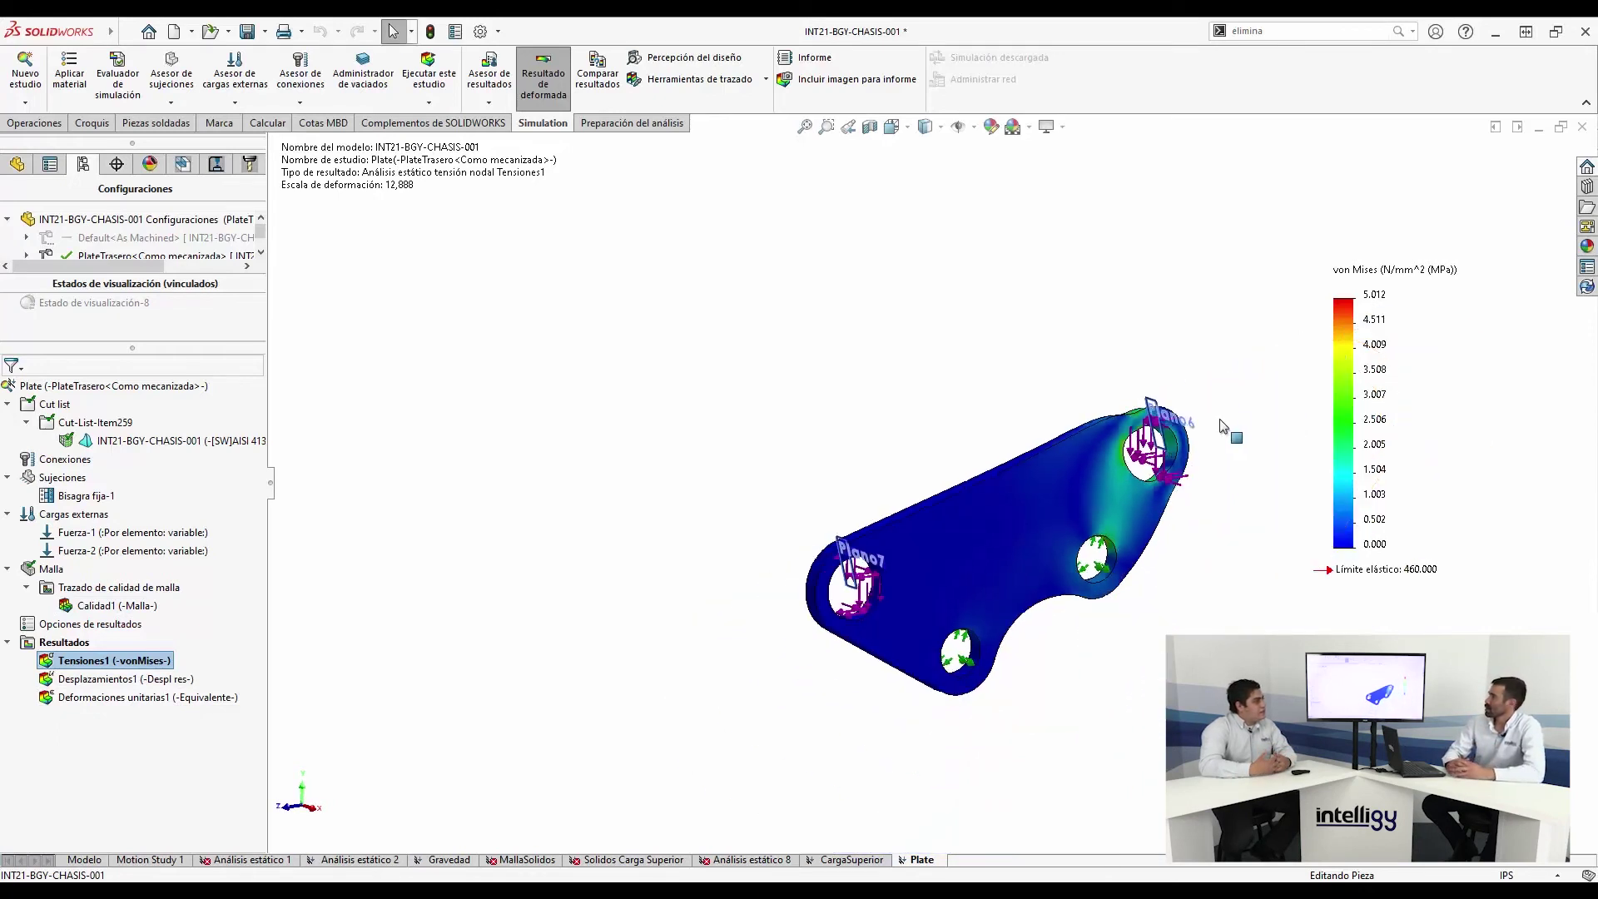
scroll(1176, 426, down, 4)
middle_drag(1176, 425, 1219, 561)
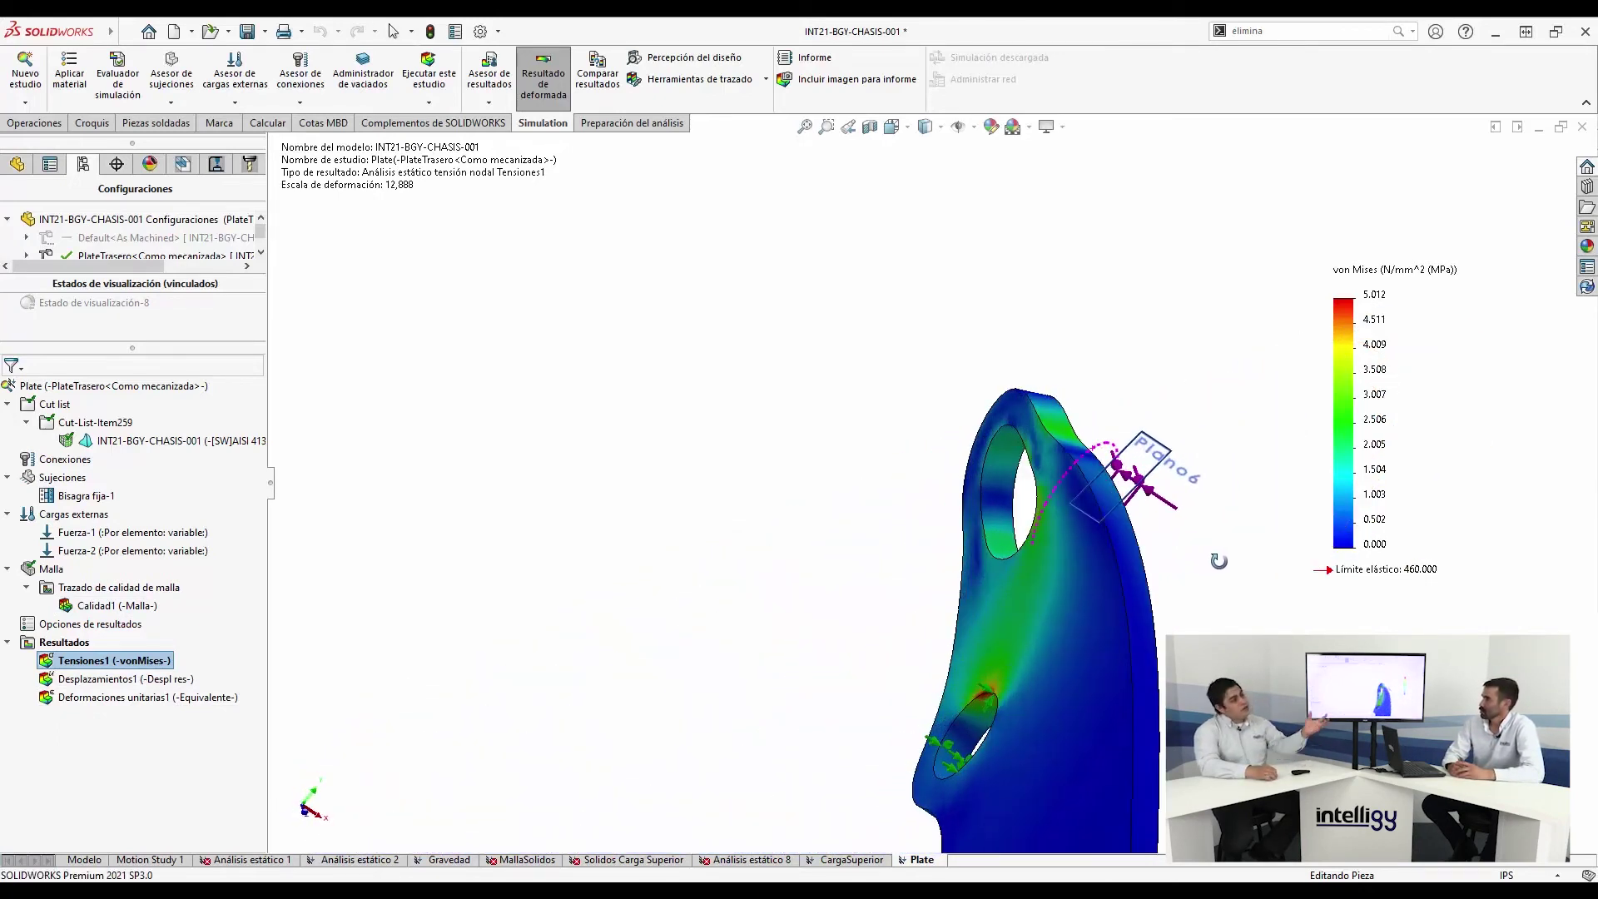
scroll(980, 676, down, 3)
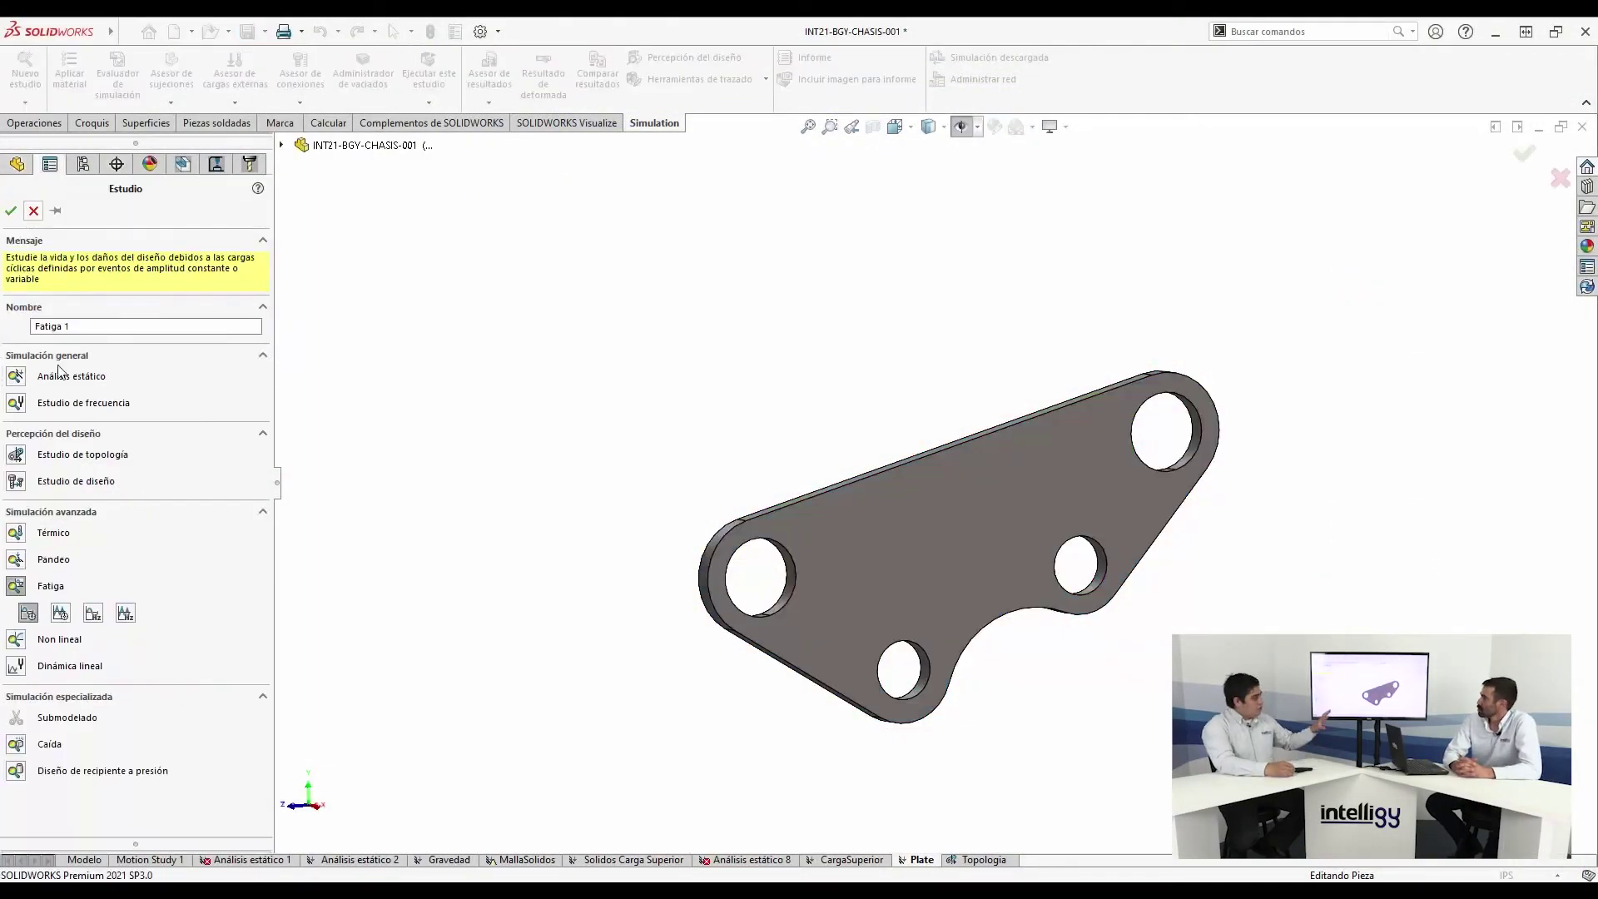
Create a constant-amplitude fatigue study named Fatiga for the plate
click(15, 587)
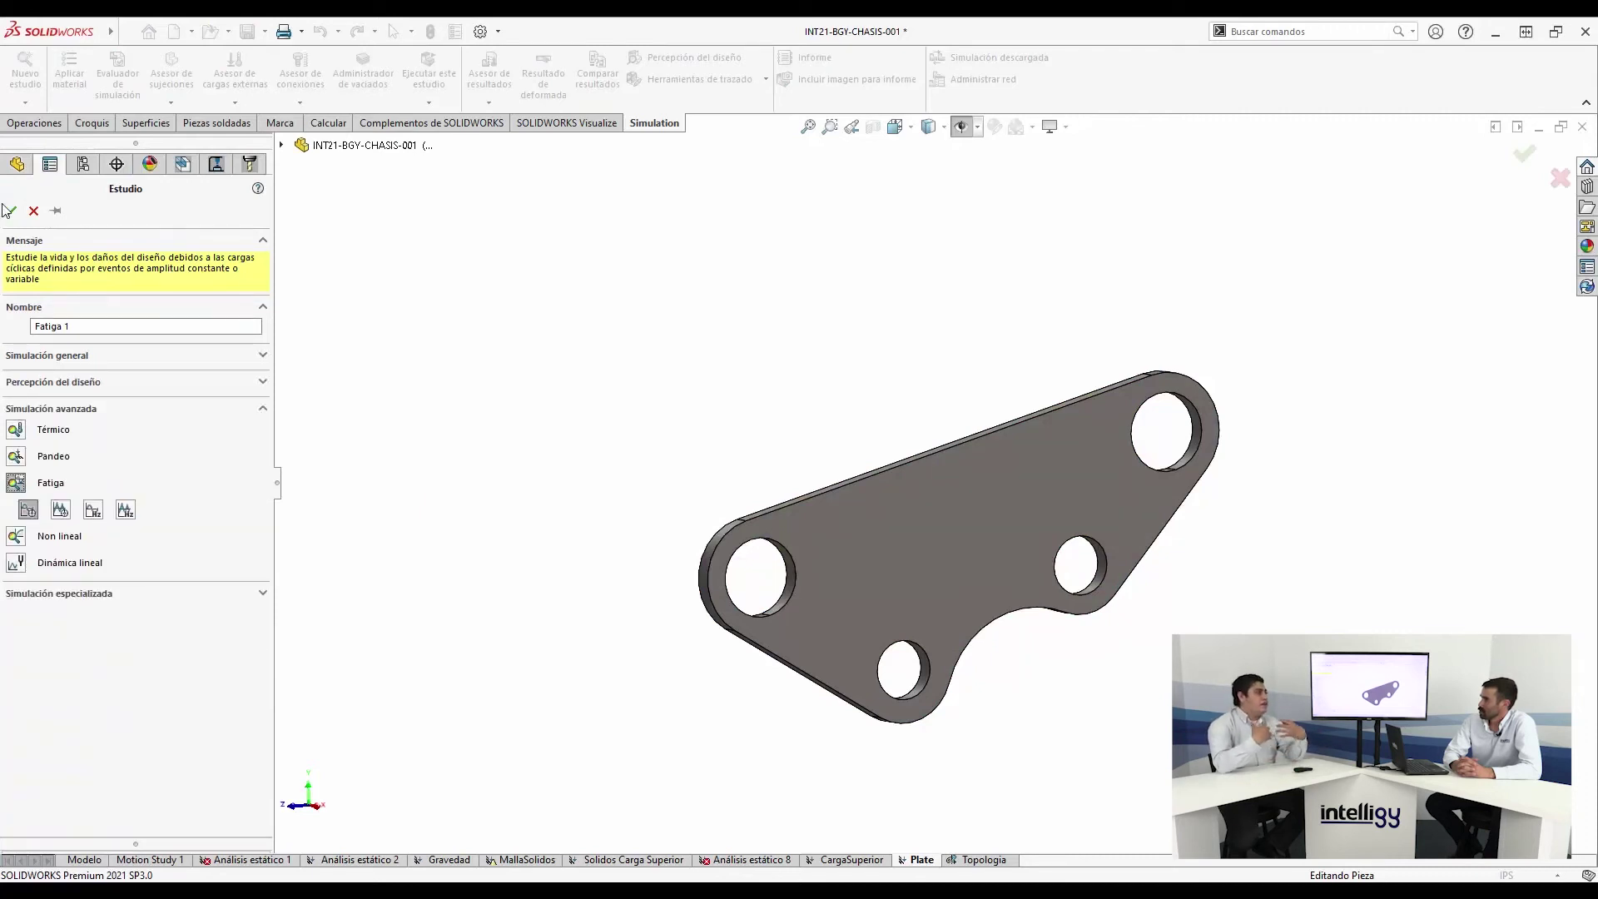
click(84, 327)
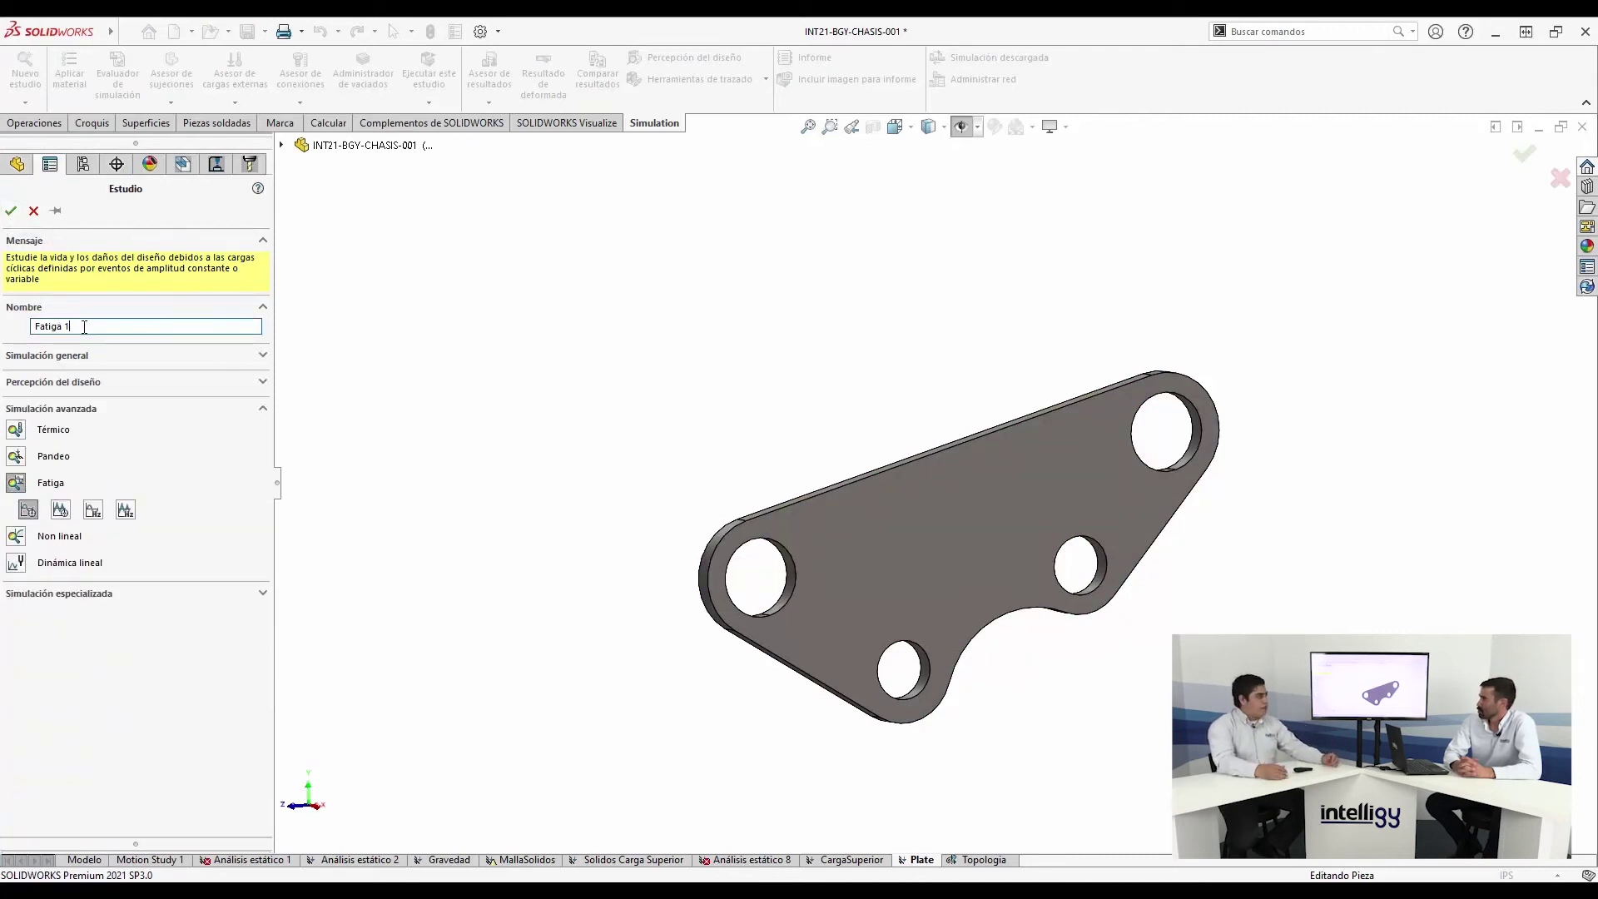
click(10, 212)
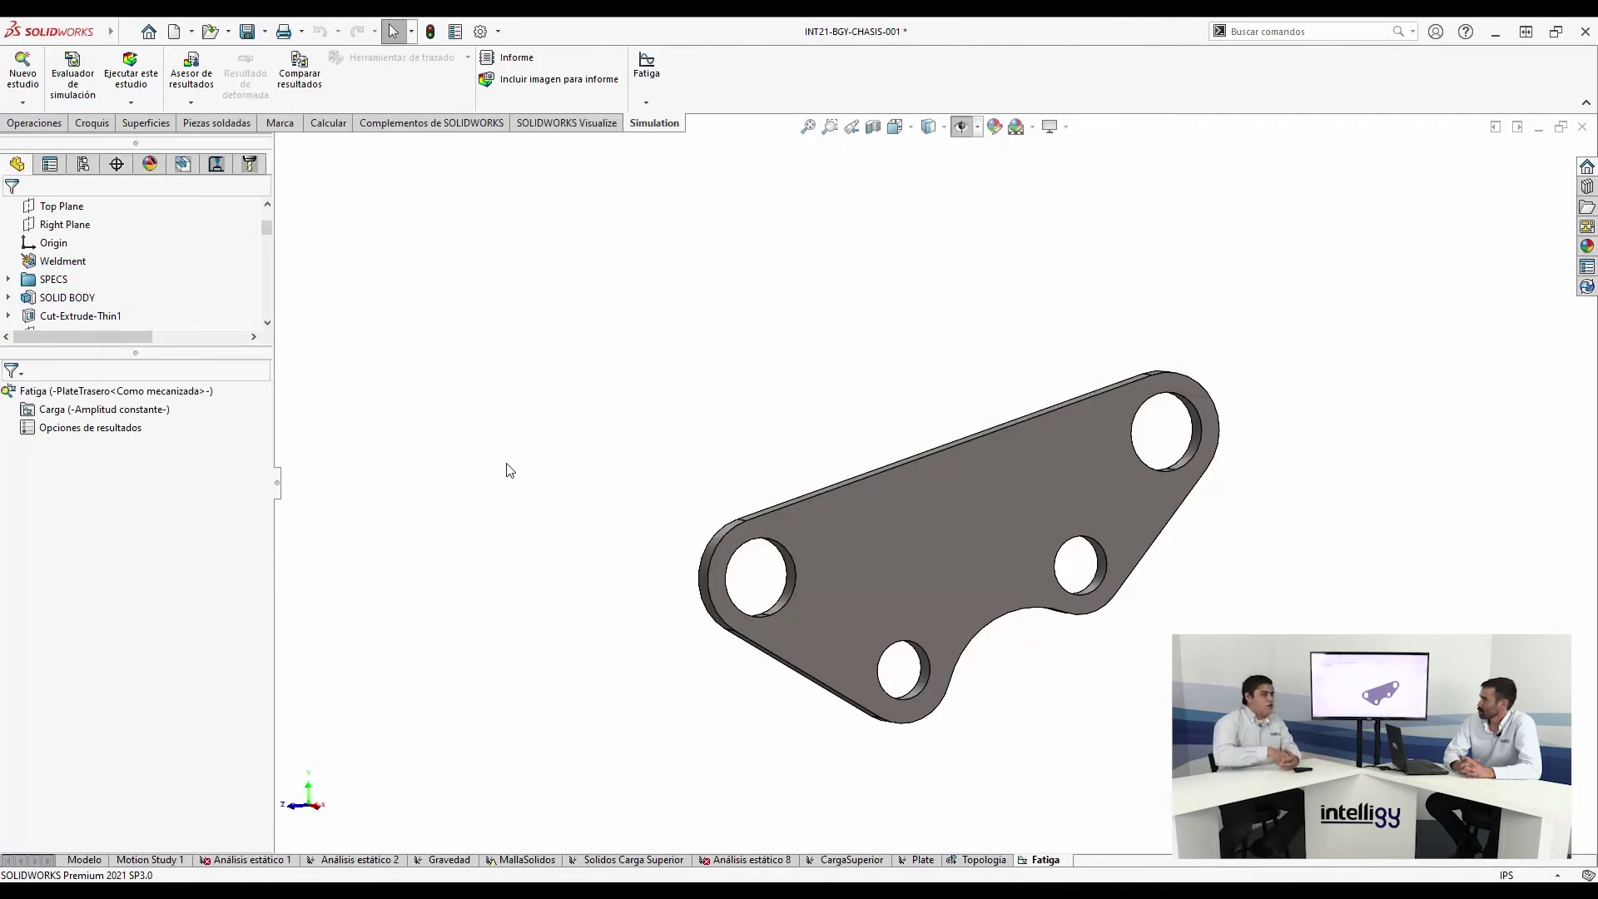
Try to update all components of the empty fatigue study
right_click(165, 392)
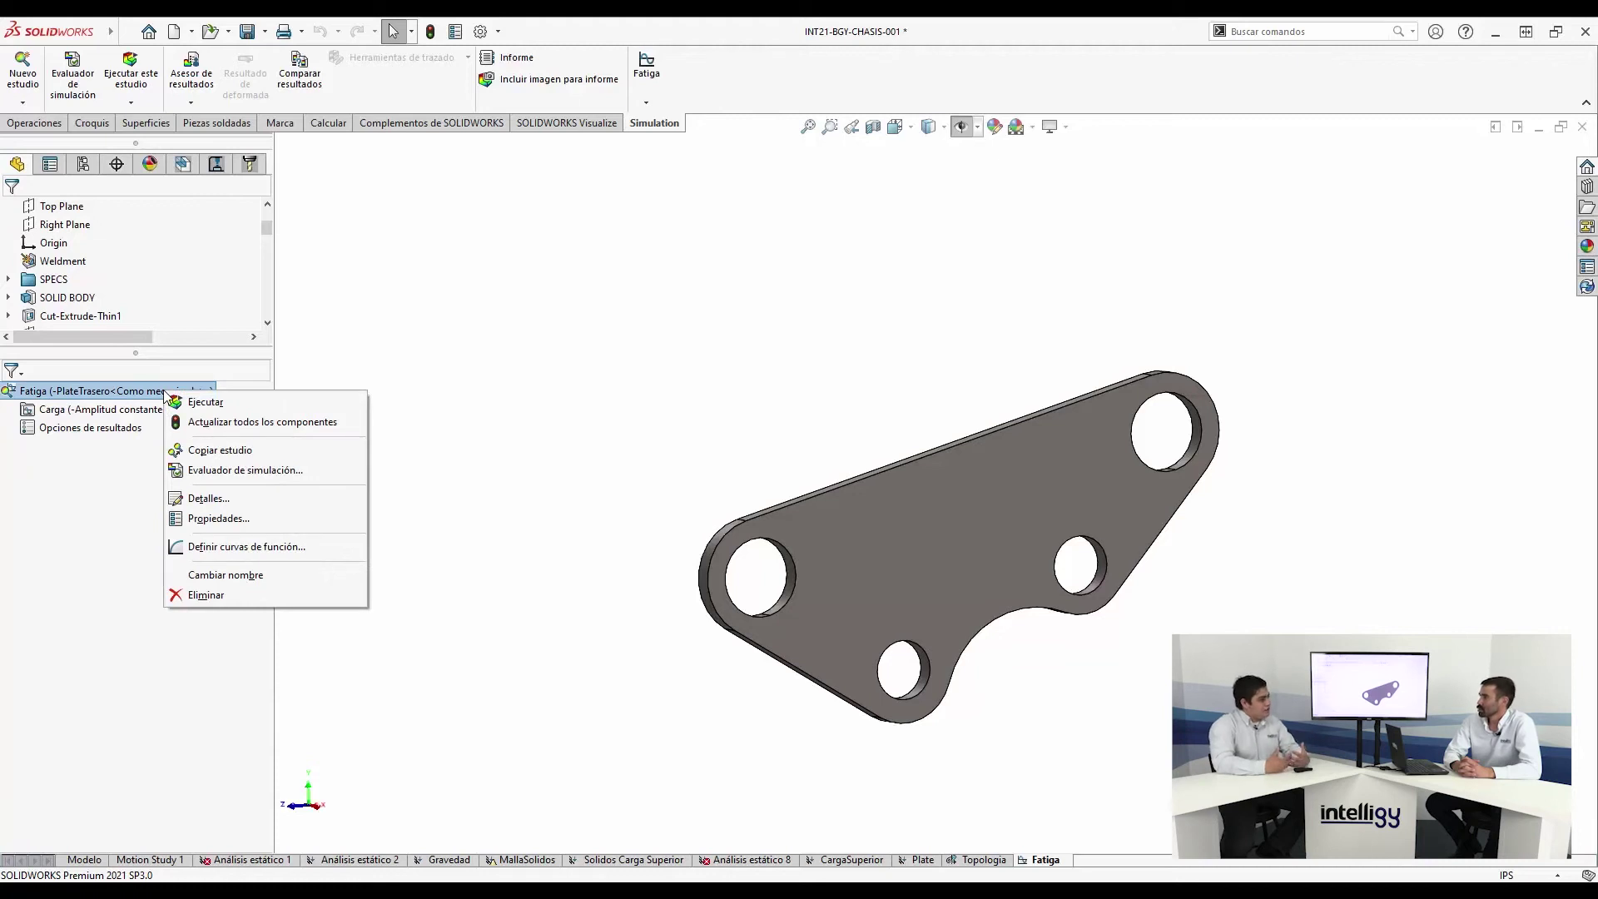
click(199, 421)
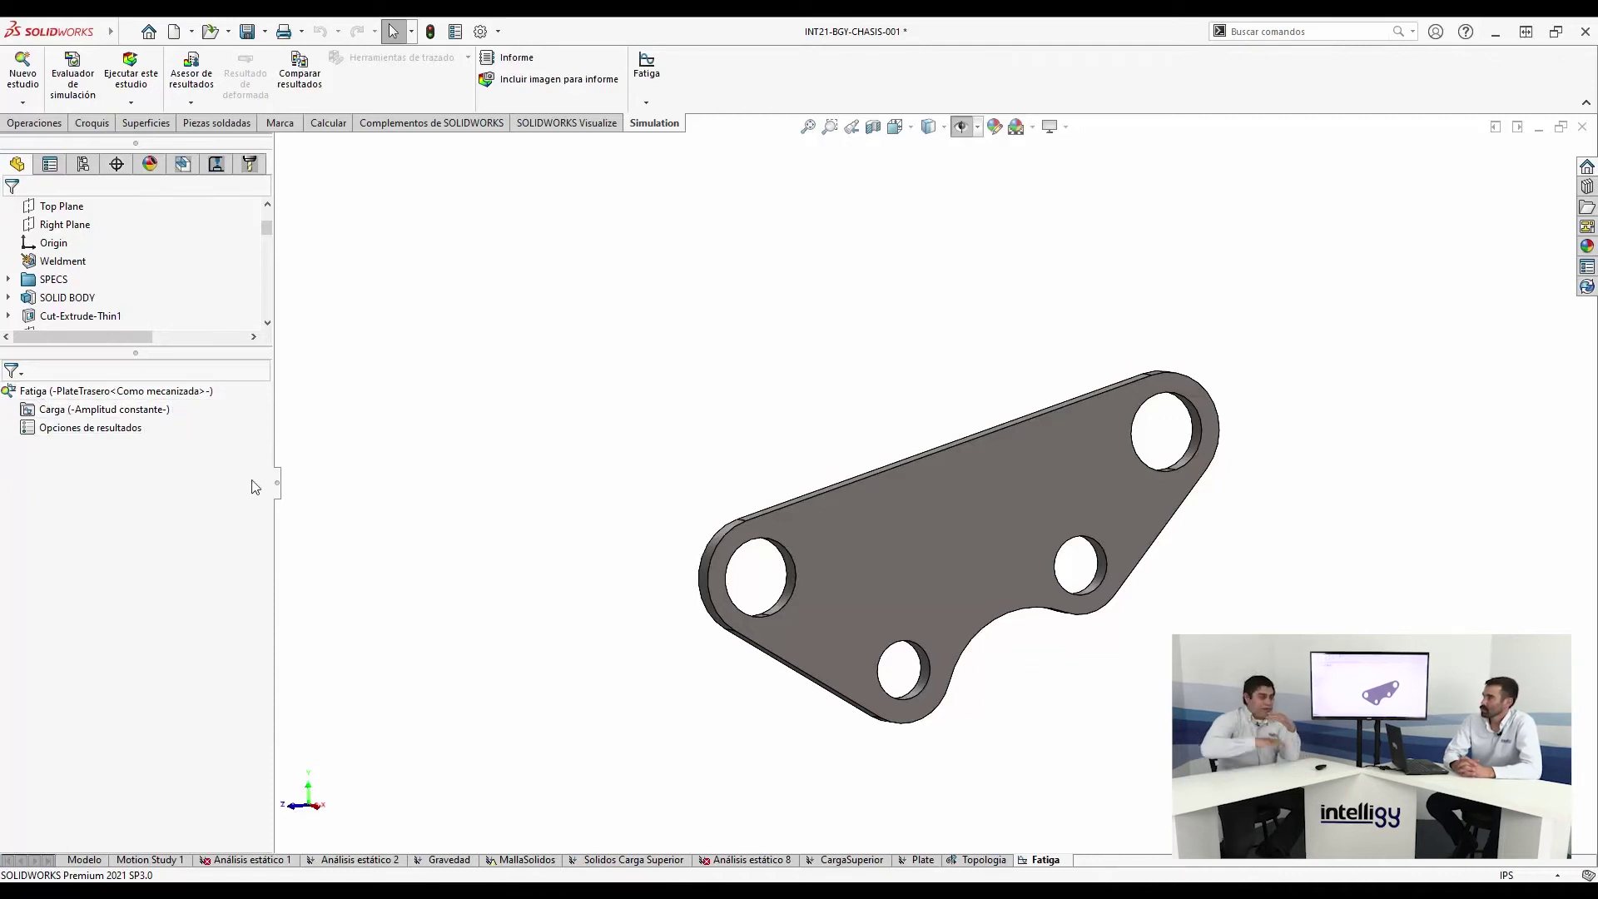
middle_drag(622, 546, 548, 541)
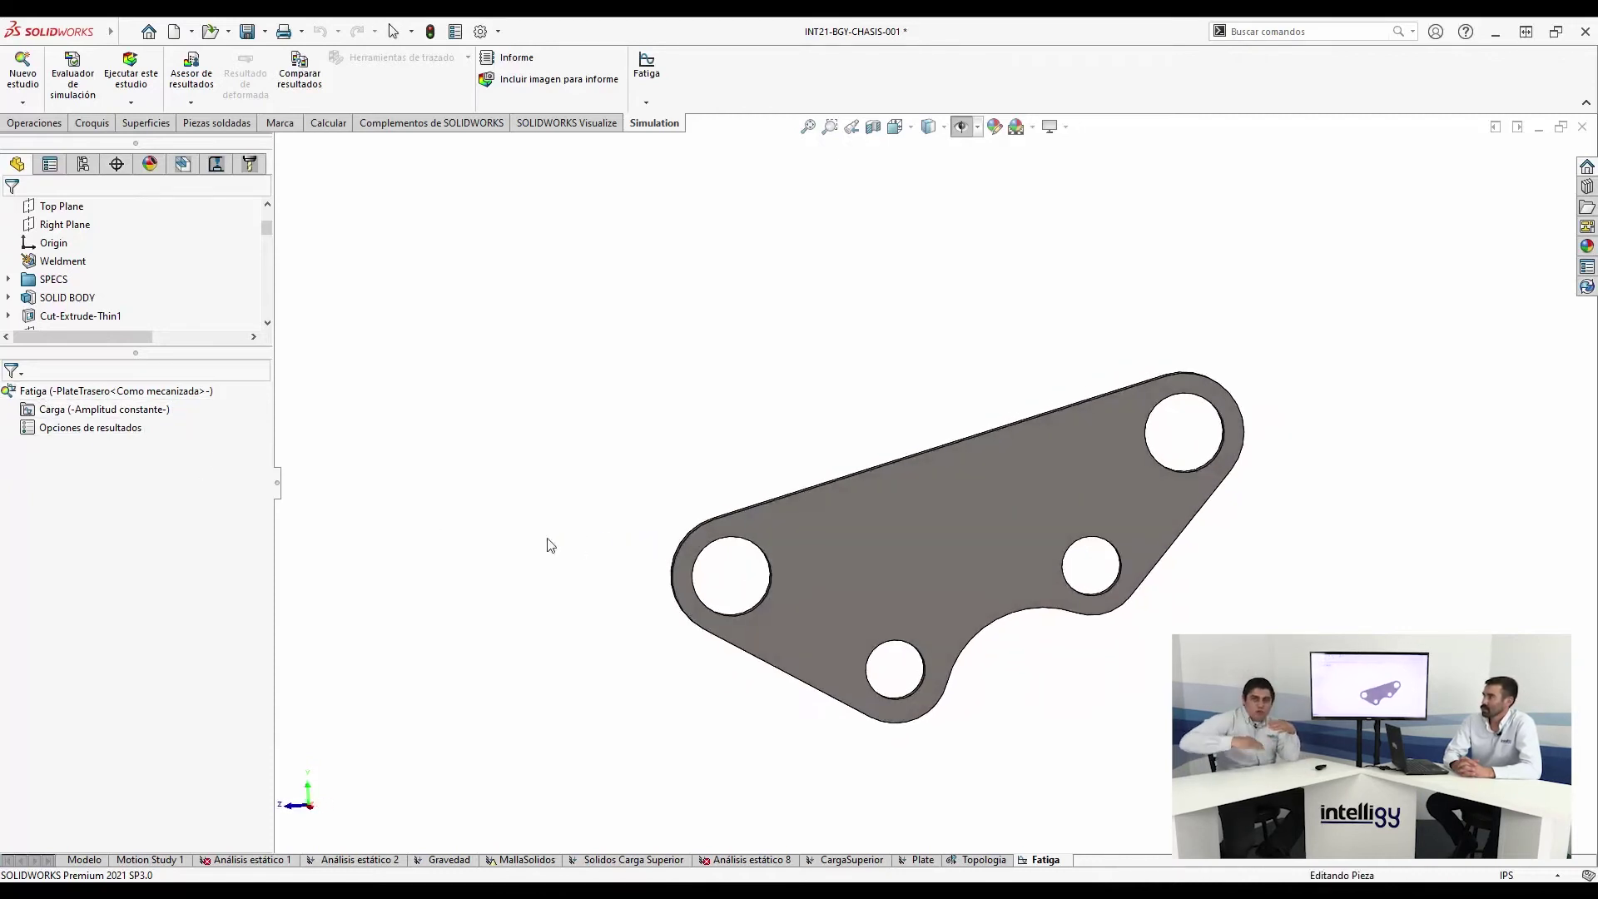
Add a completely reversed (LR=-1) event of 1000000 cycles based on the Plate study at scale 1, and update all components of the fatigue study
click(60, 406)
right_click(39, 409)
click(83, 421)
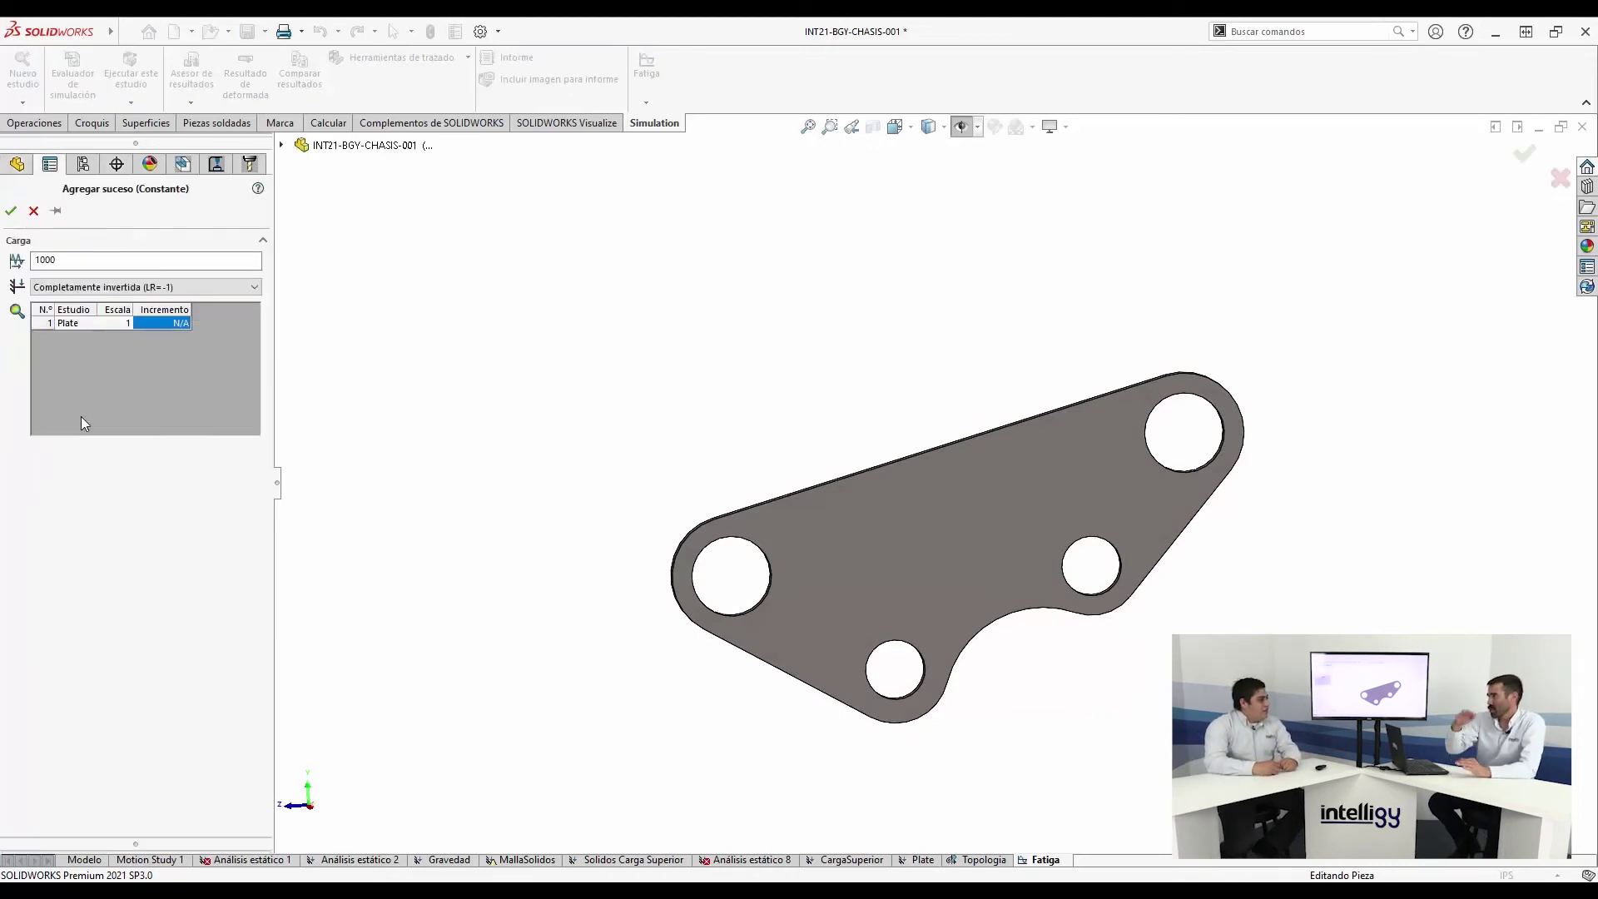
click(73, 322)
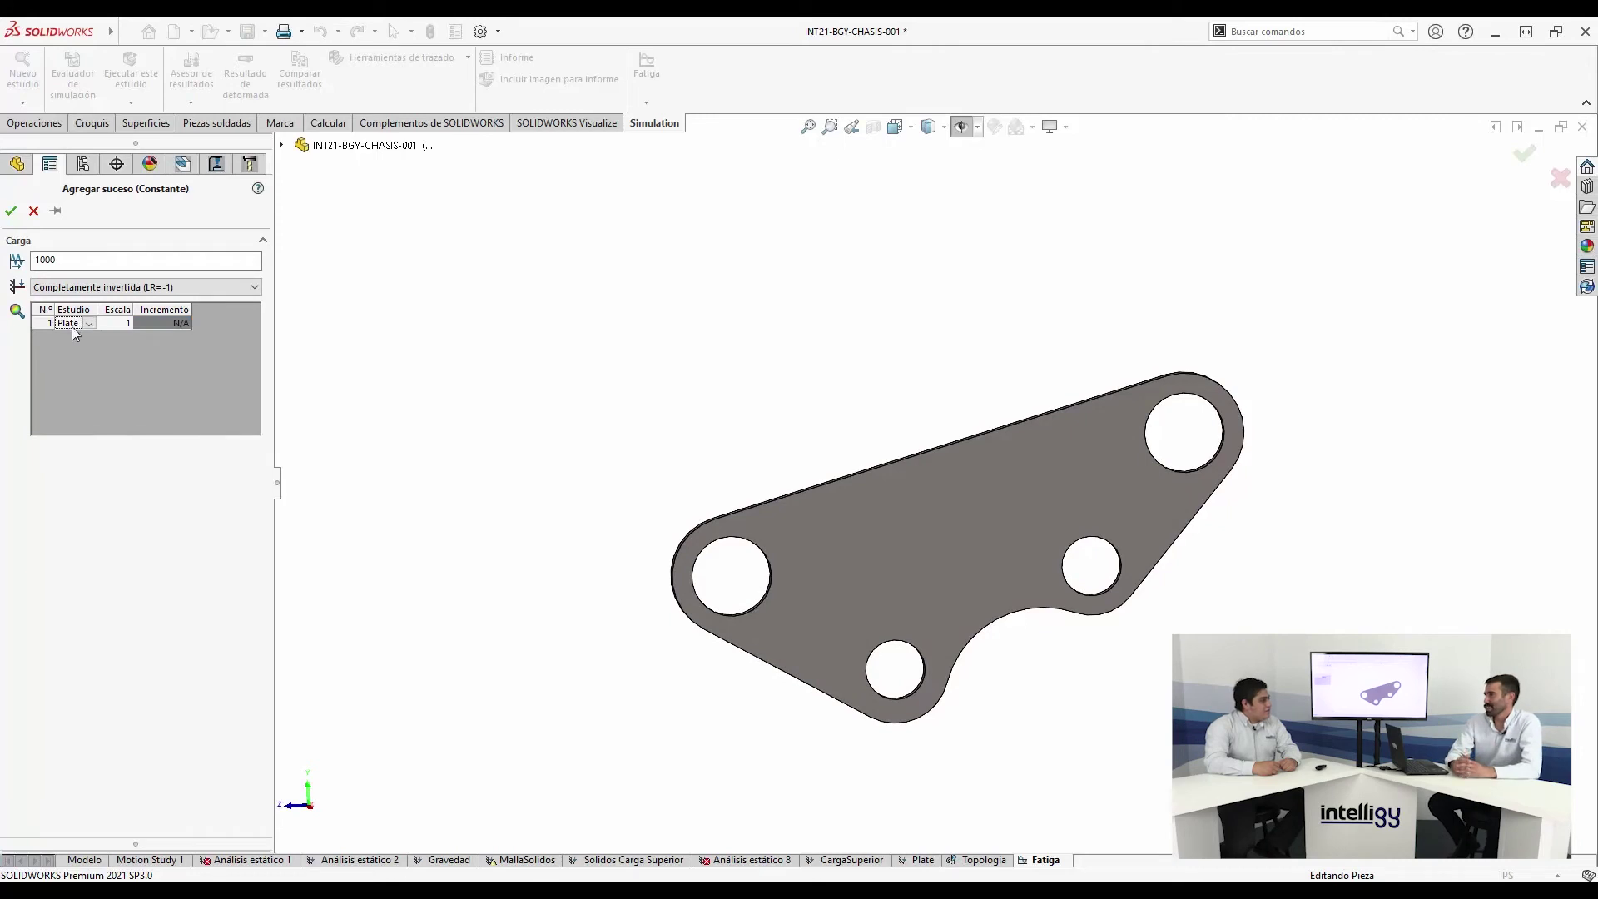
click(85, 261)
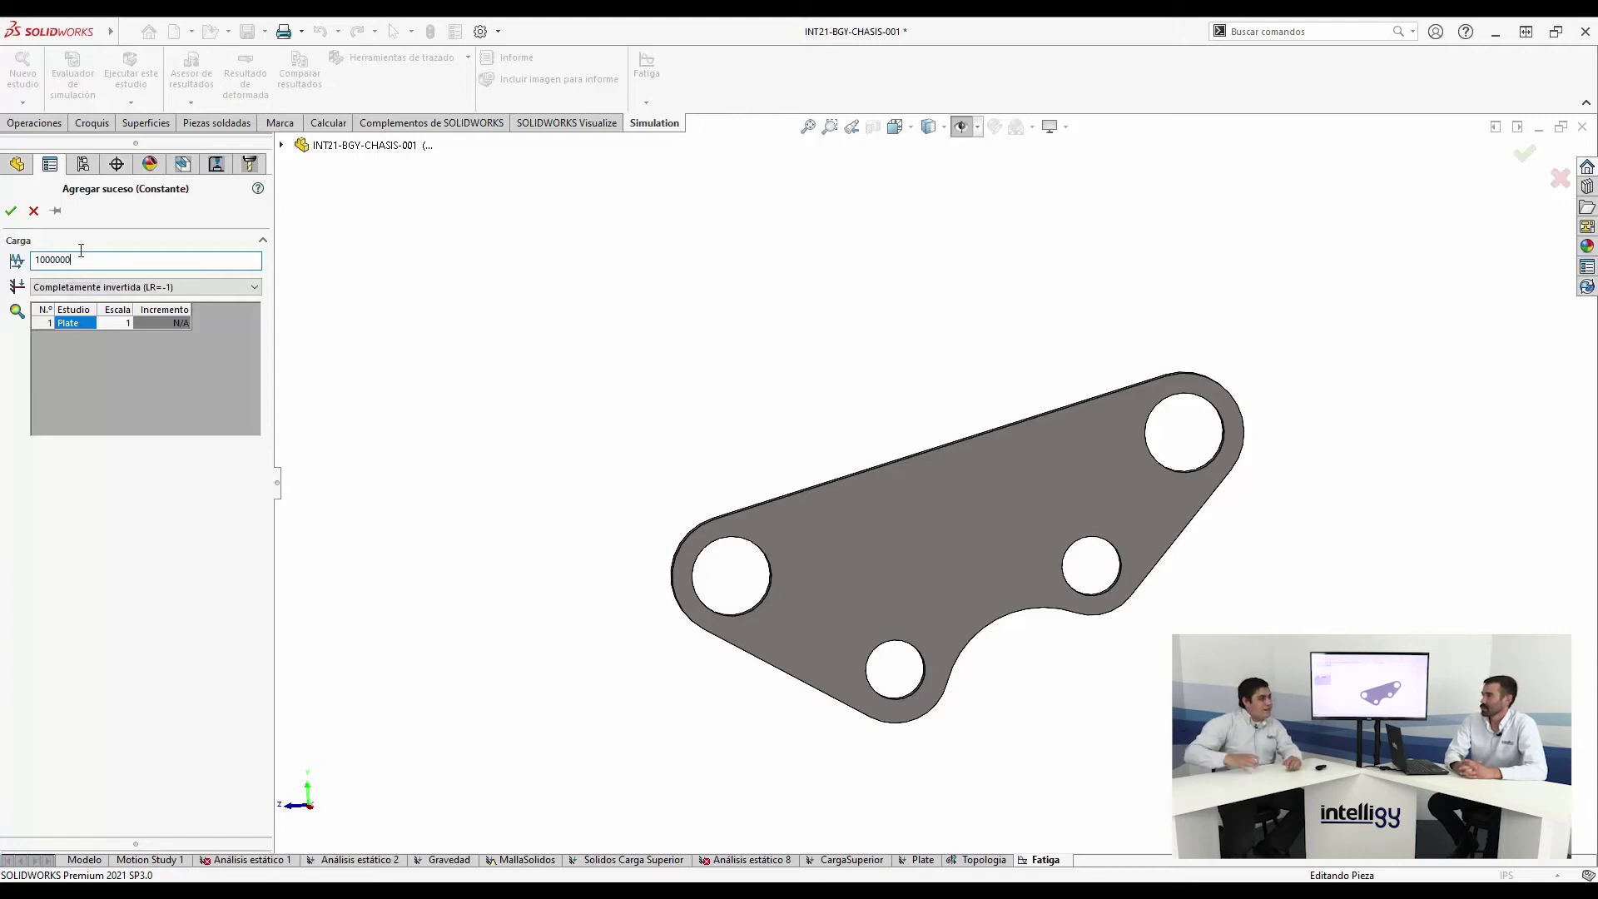
click(11, 212)
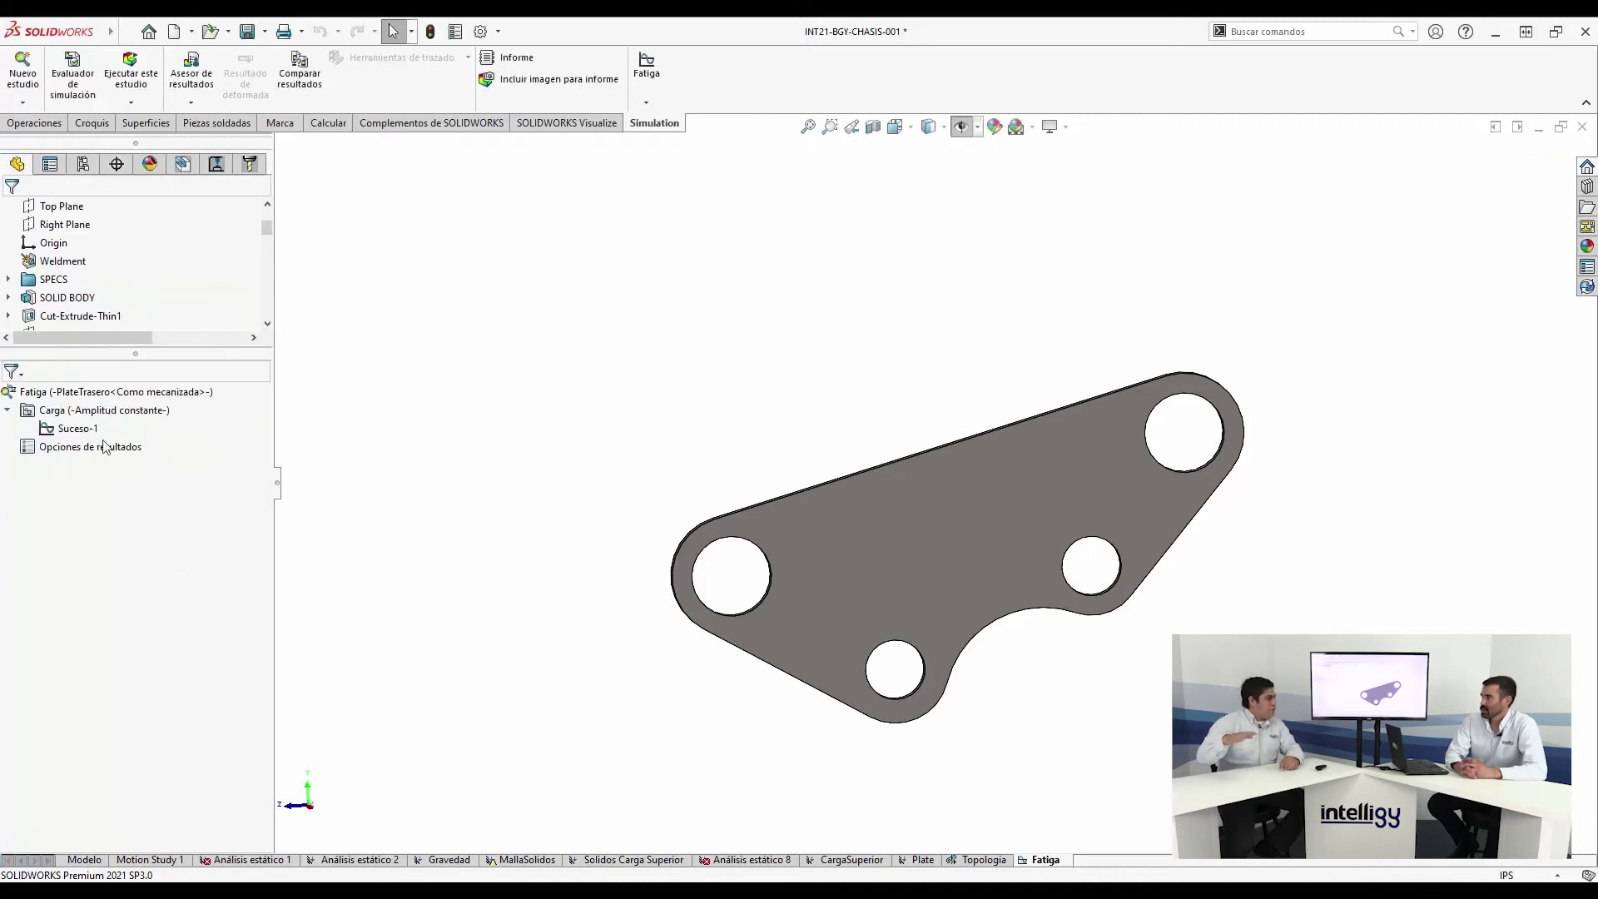
right_click(53, 394)
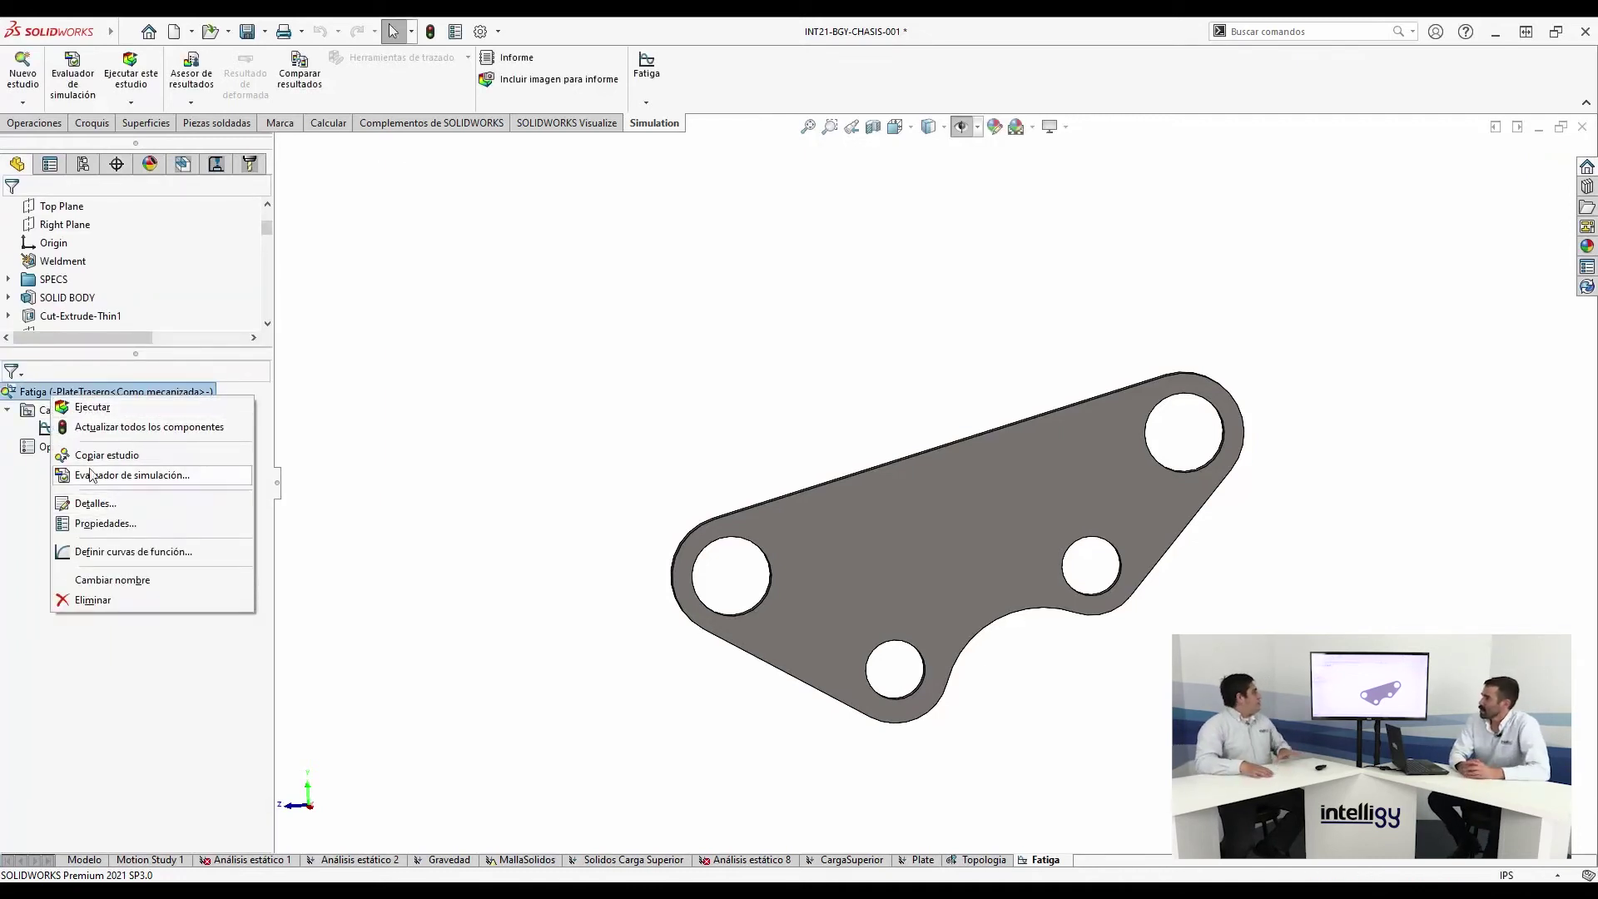
click(81, 427)
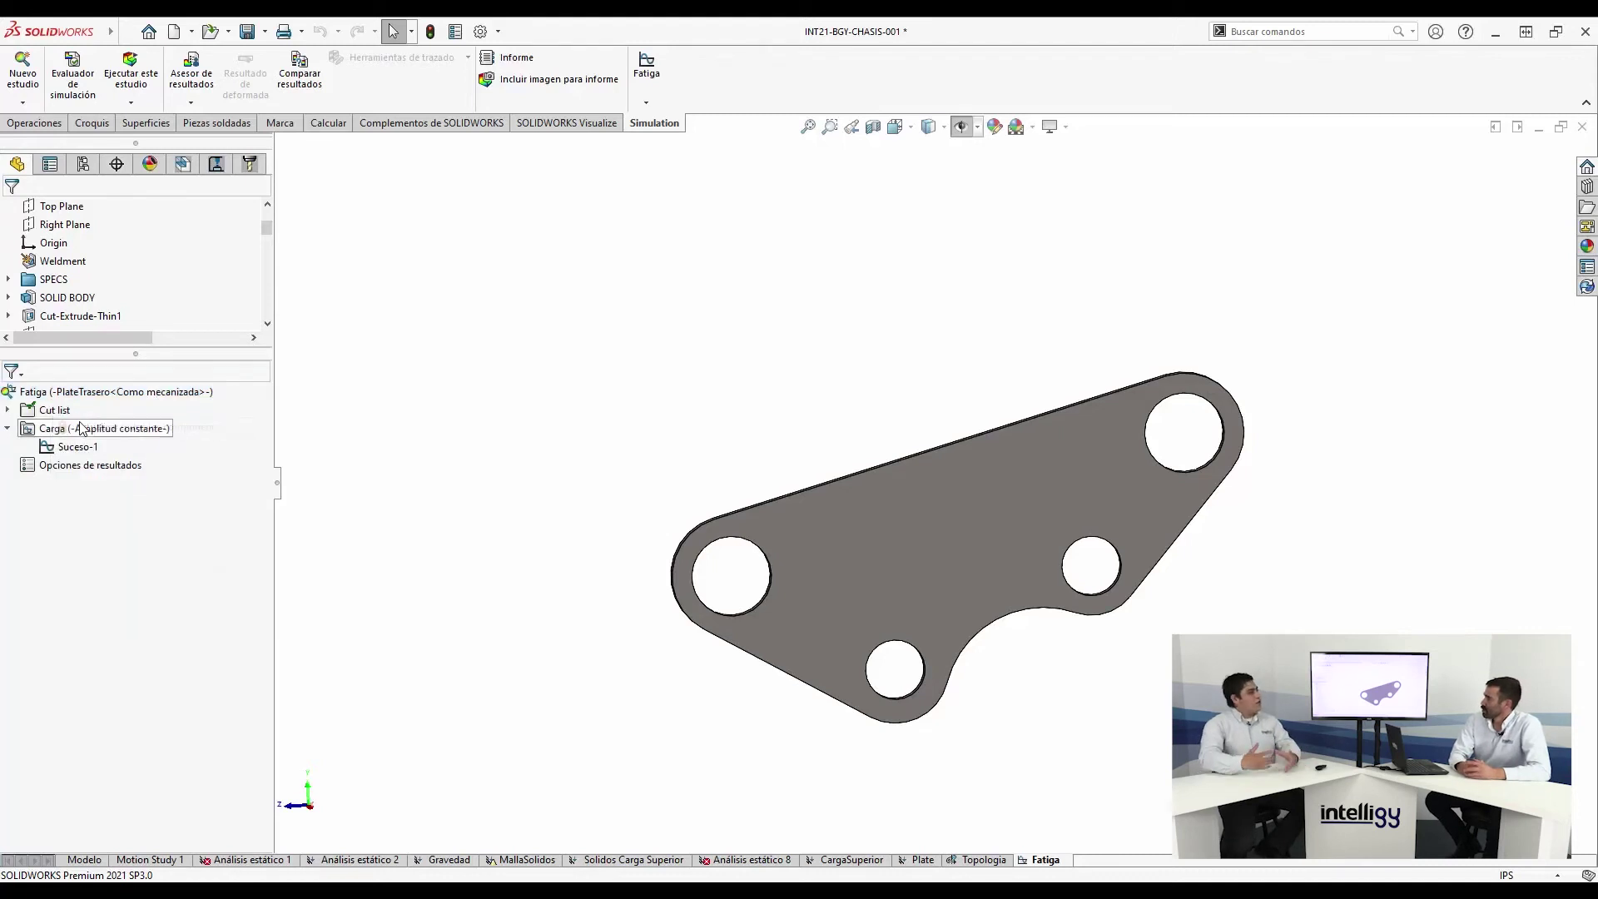
Apply AISI 4130 Acero normalizado a 870C to the cut list with its log-log S-N fatigue curve for stress ratio 0
right_click(43, 415)
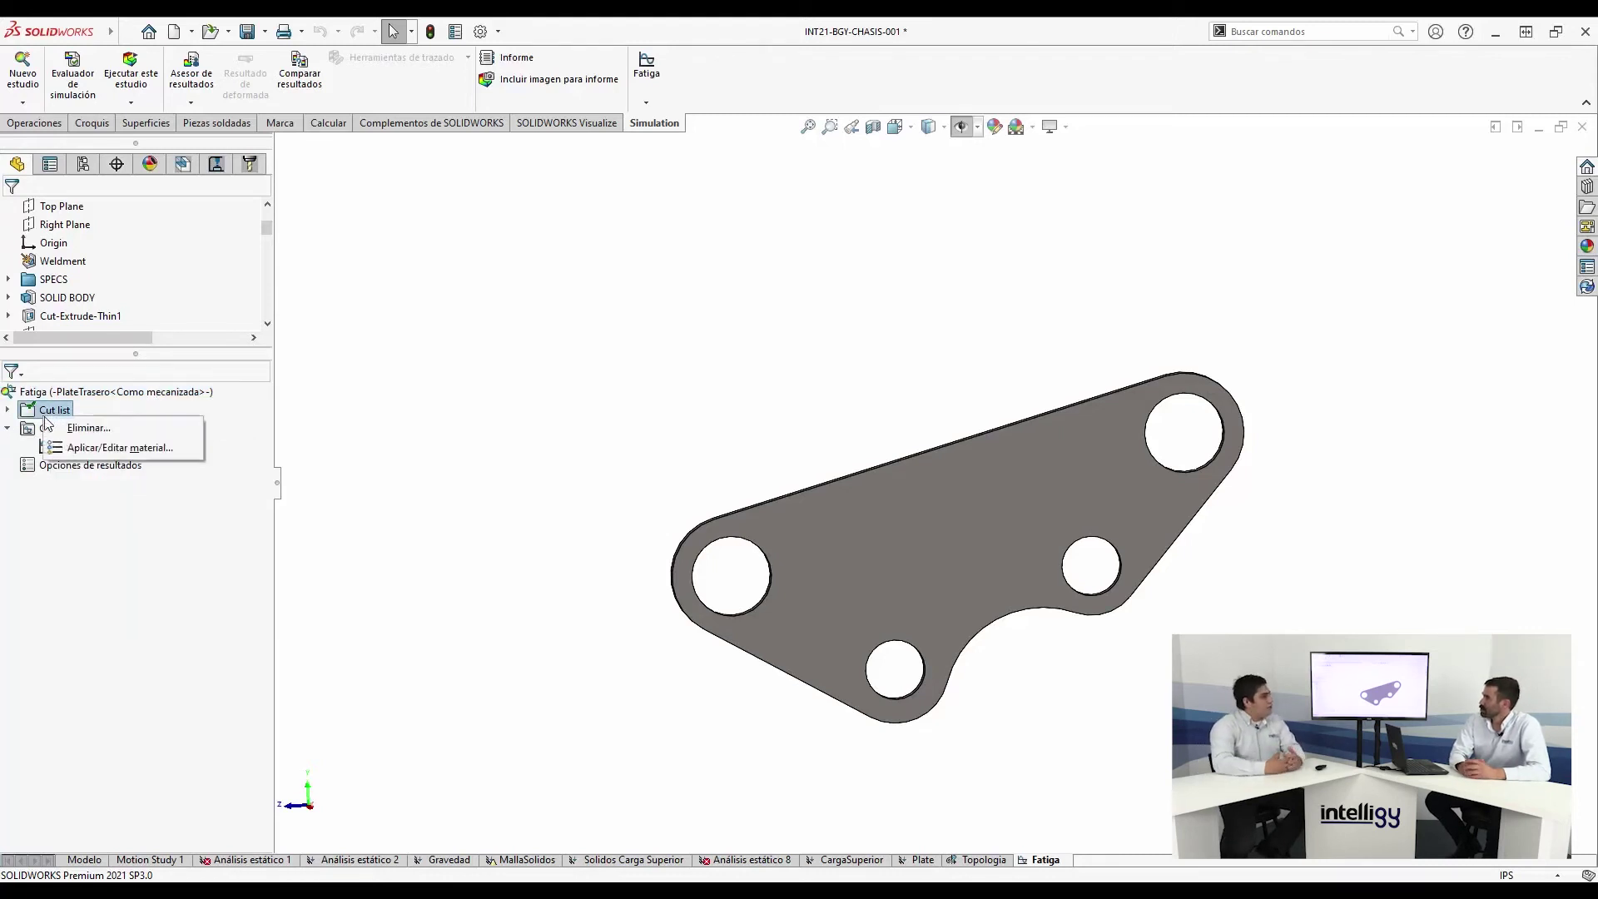
click(82, 449)
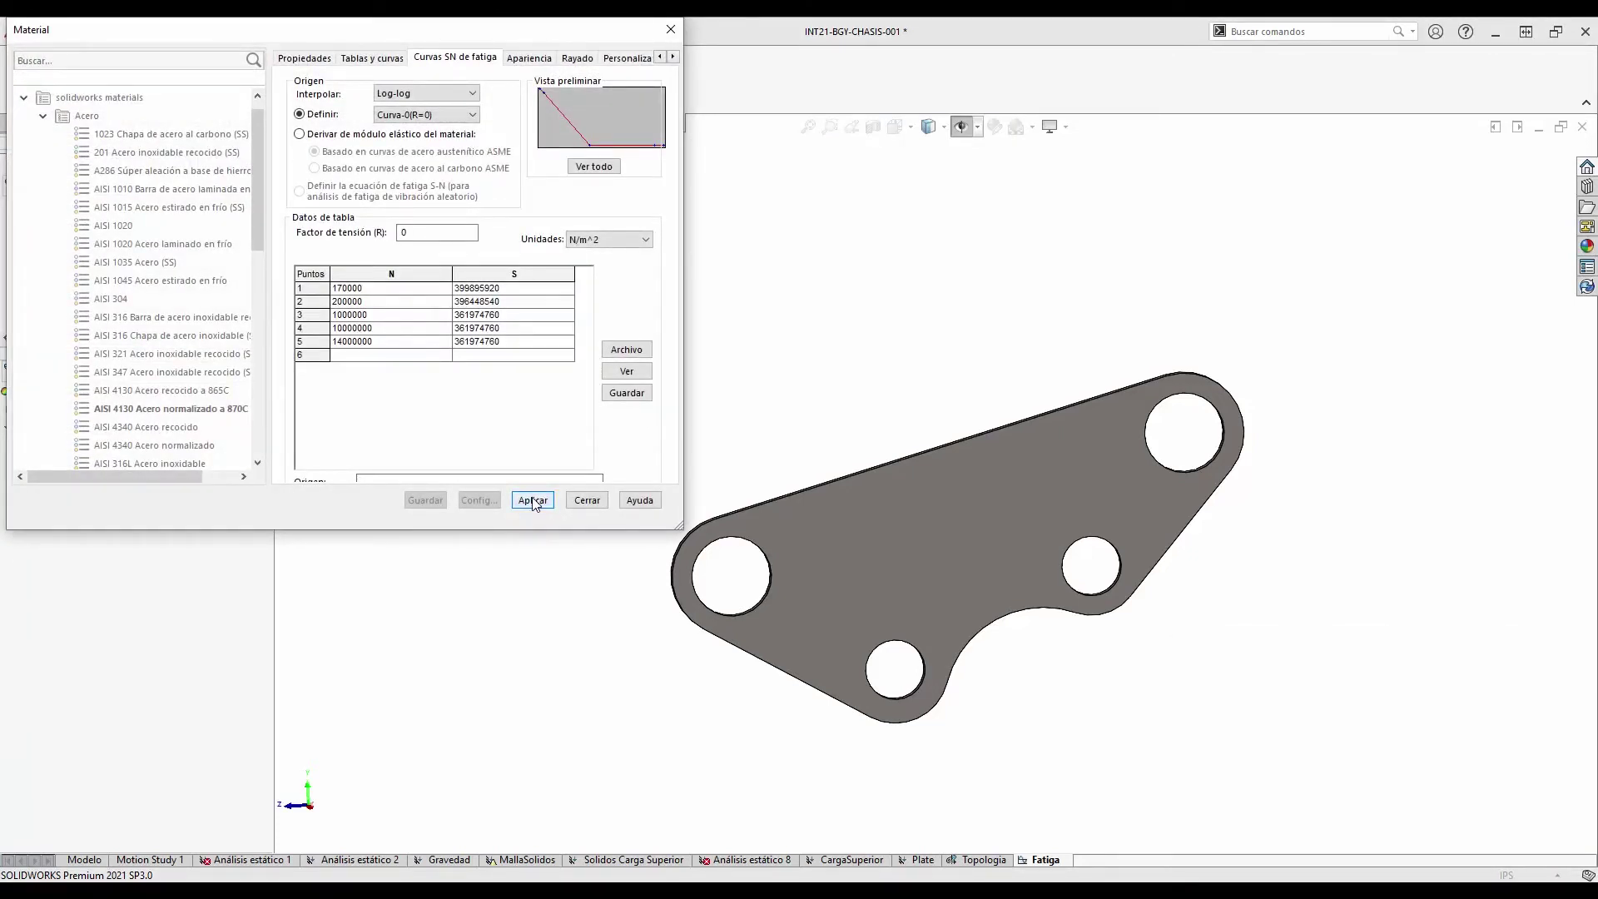
click(586, 500)
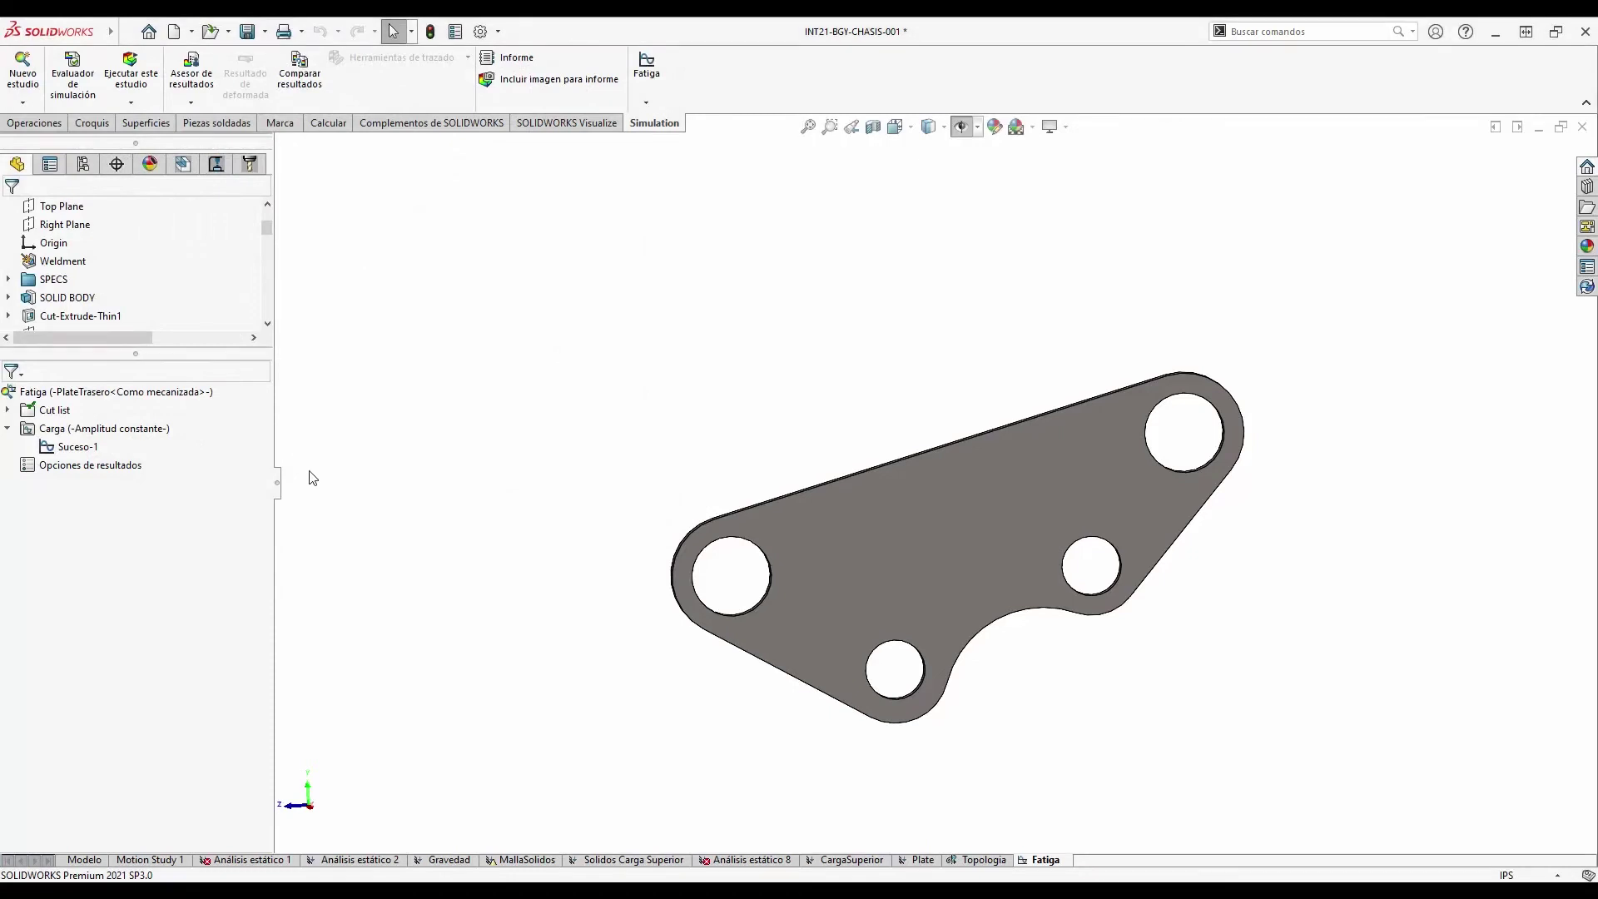
Run the Fatiga study to display its total life (Vida) plot, and save the part
click(130, 67)
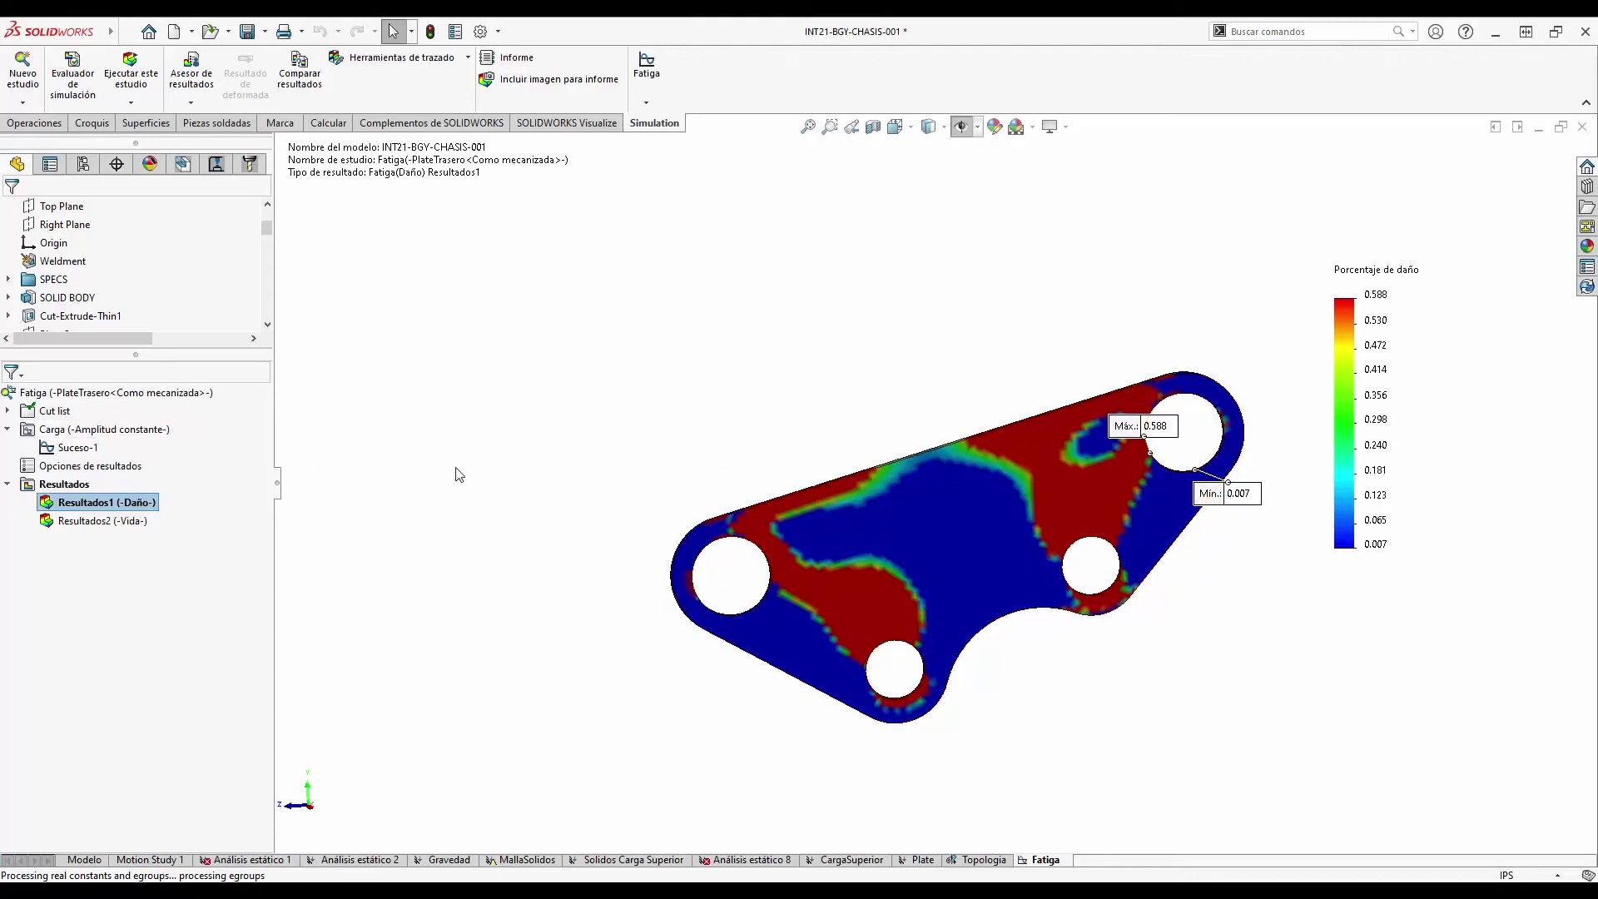
double_click(88, 521)
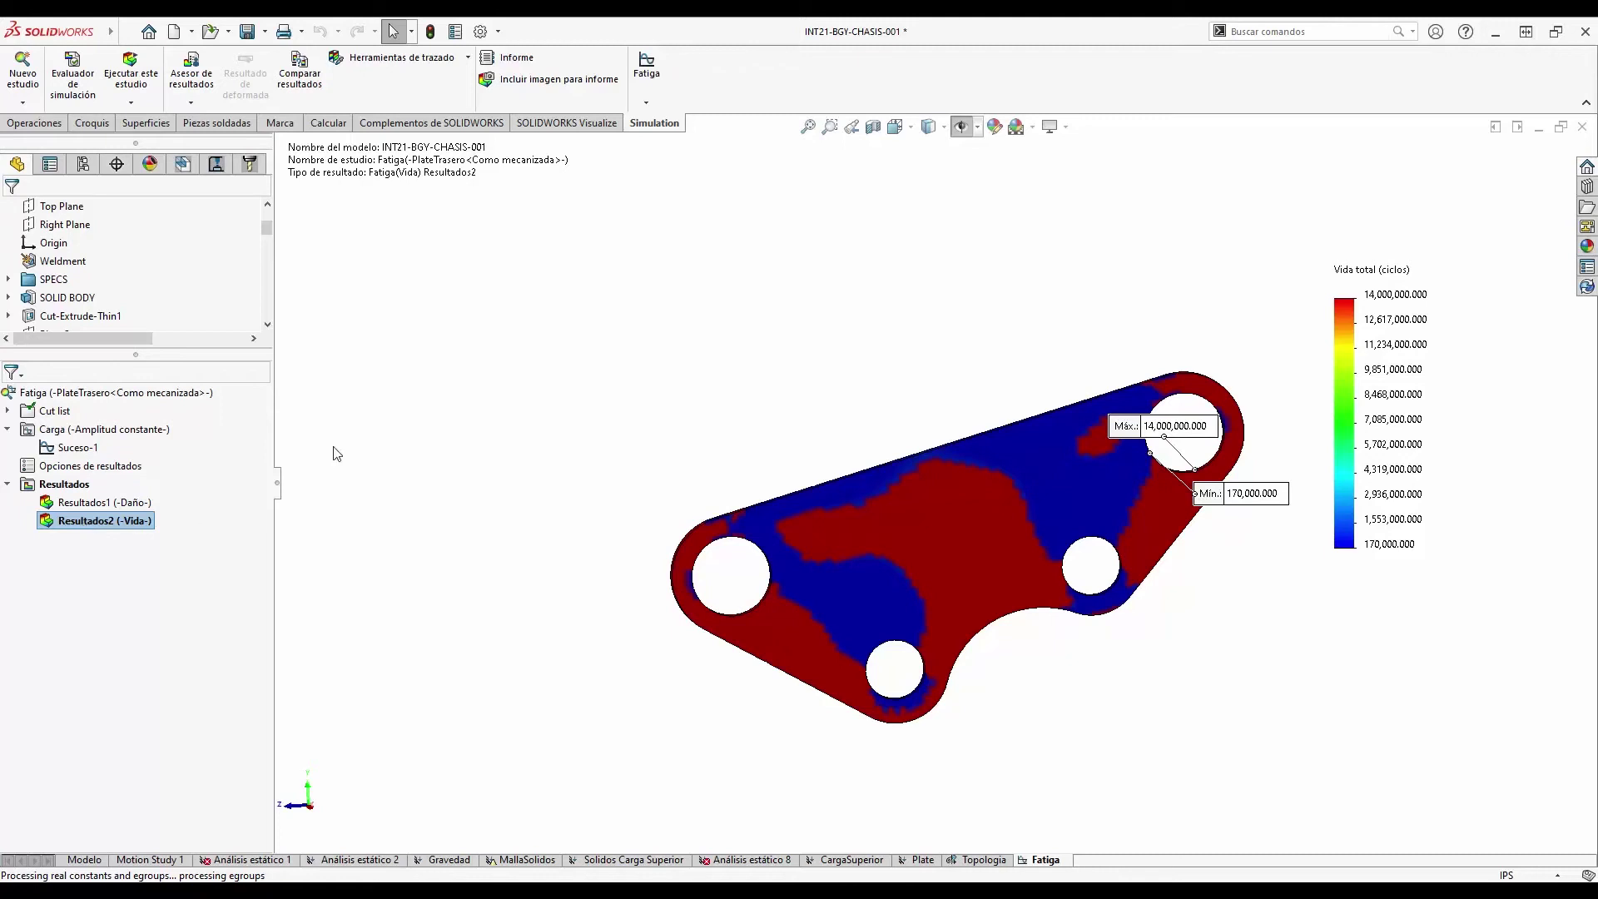
click(247, 33)
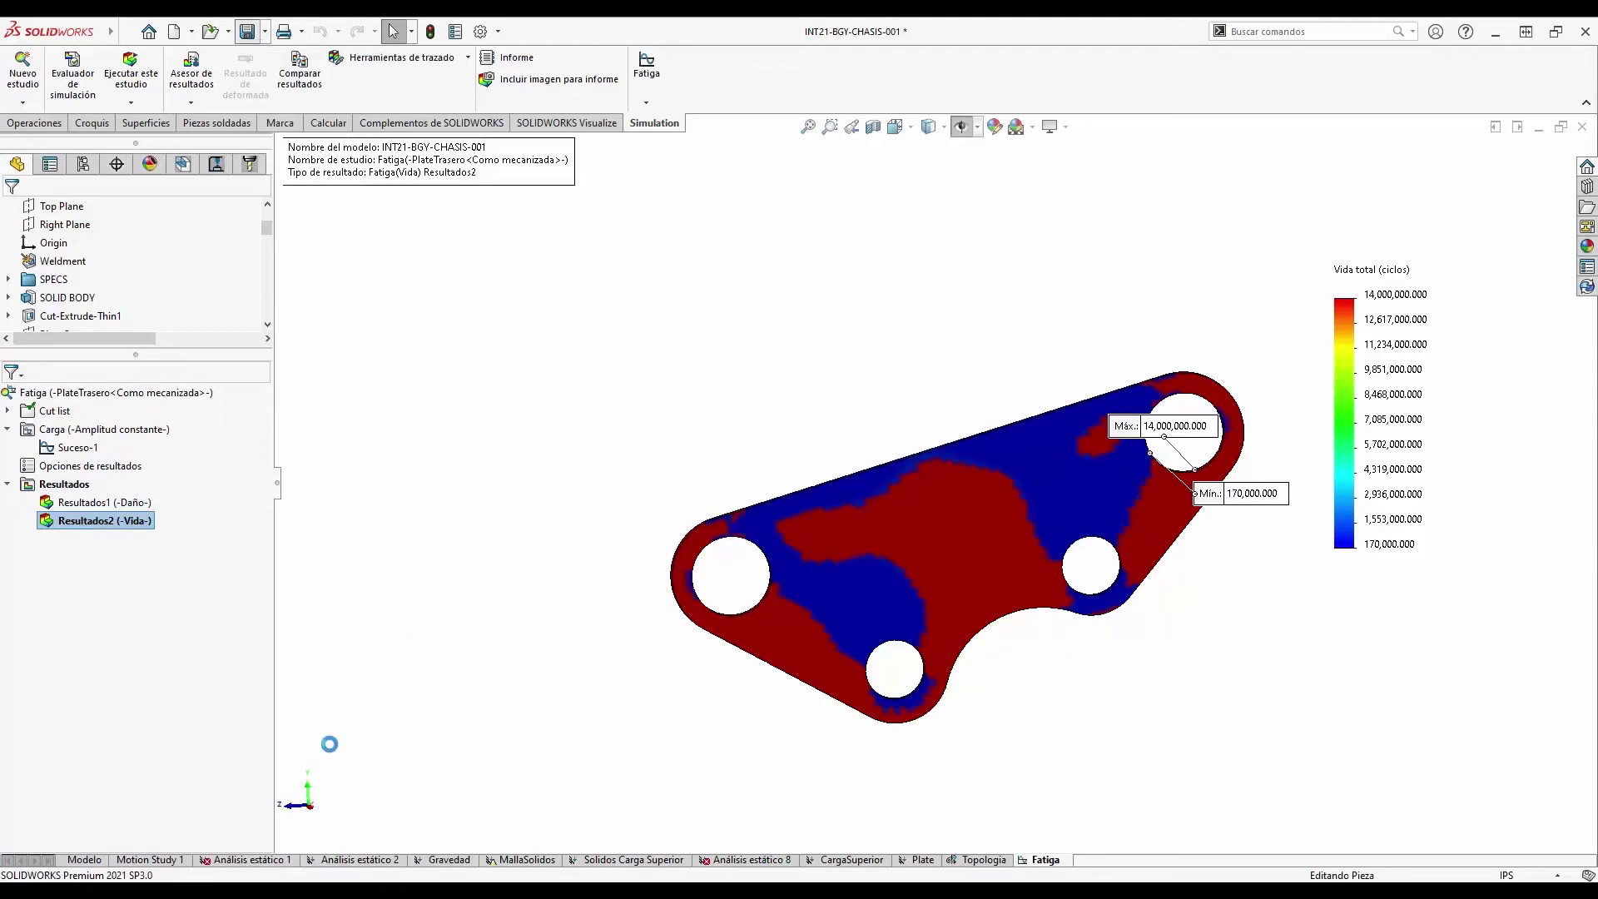